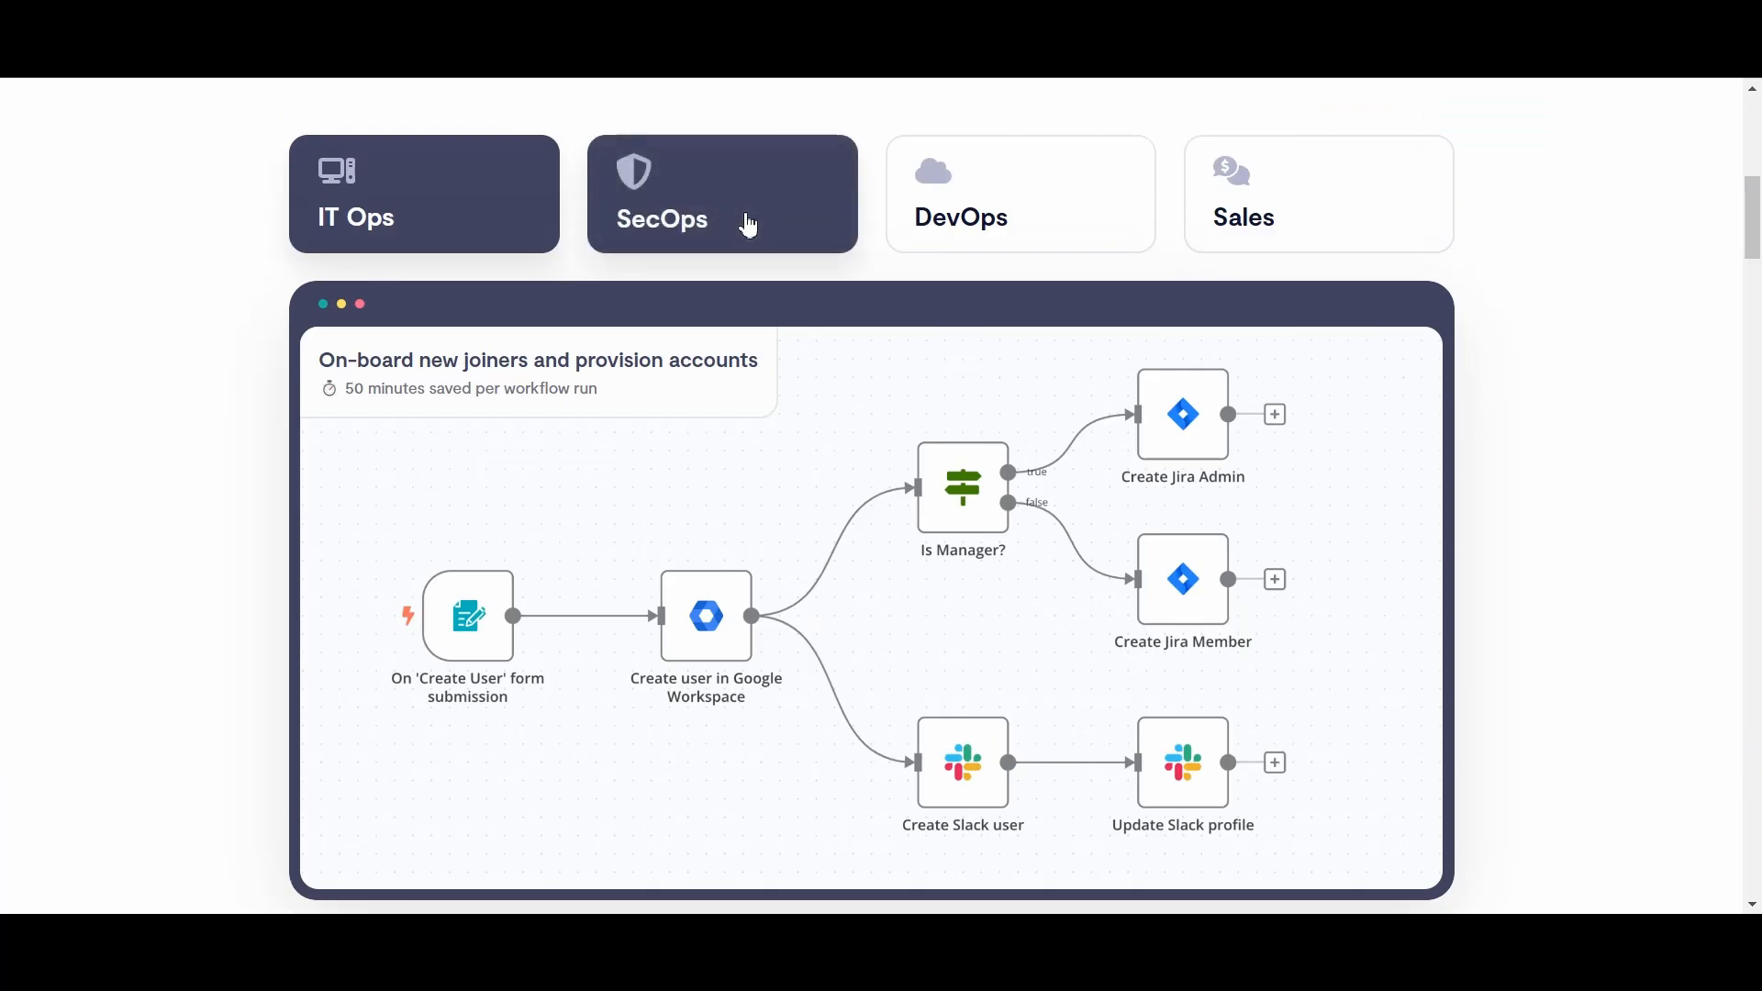
Step: View the example n8n workflows for SecOps, DevOps and Sales
{"action": "left_click", "coordinate": [675, 225]}
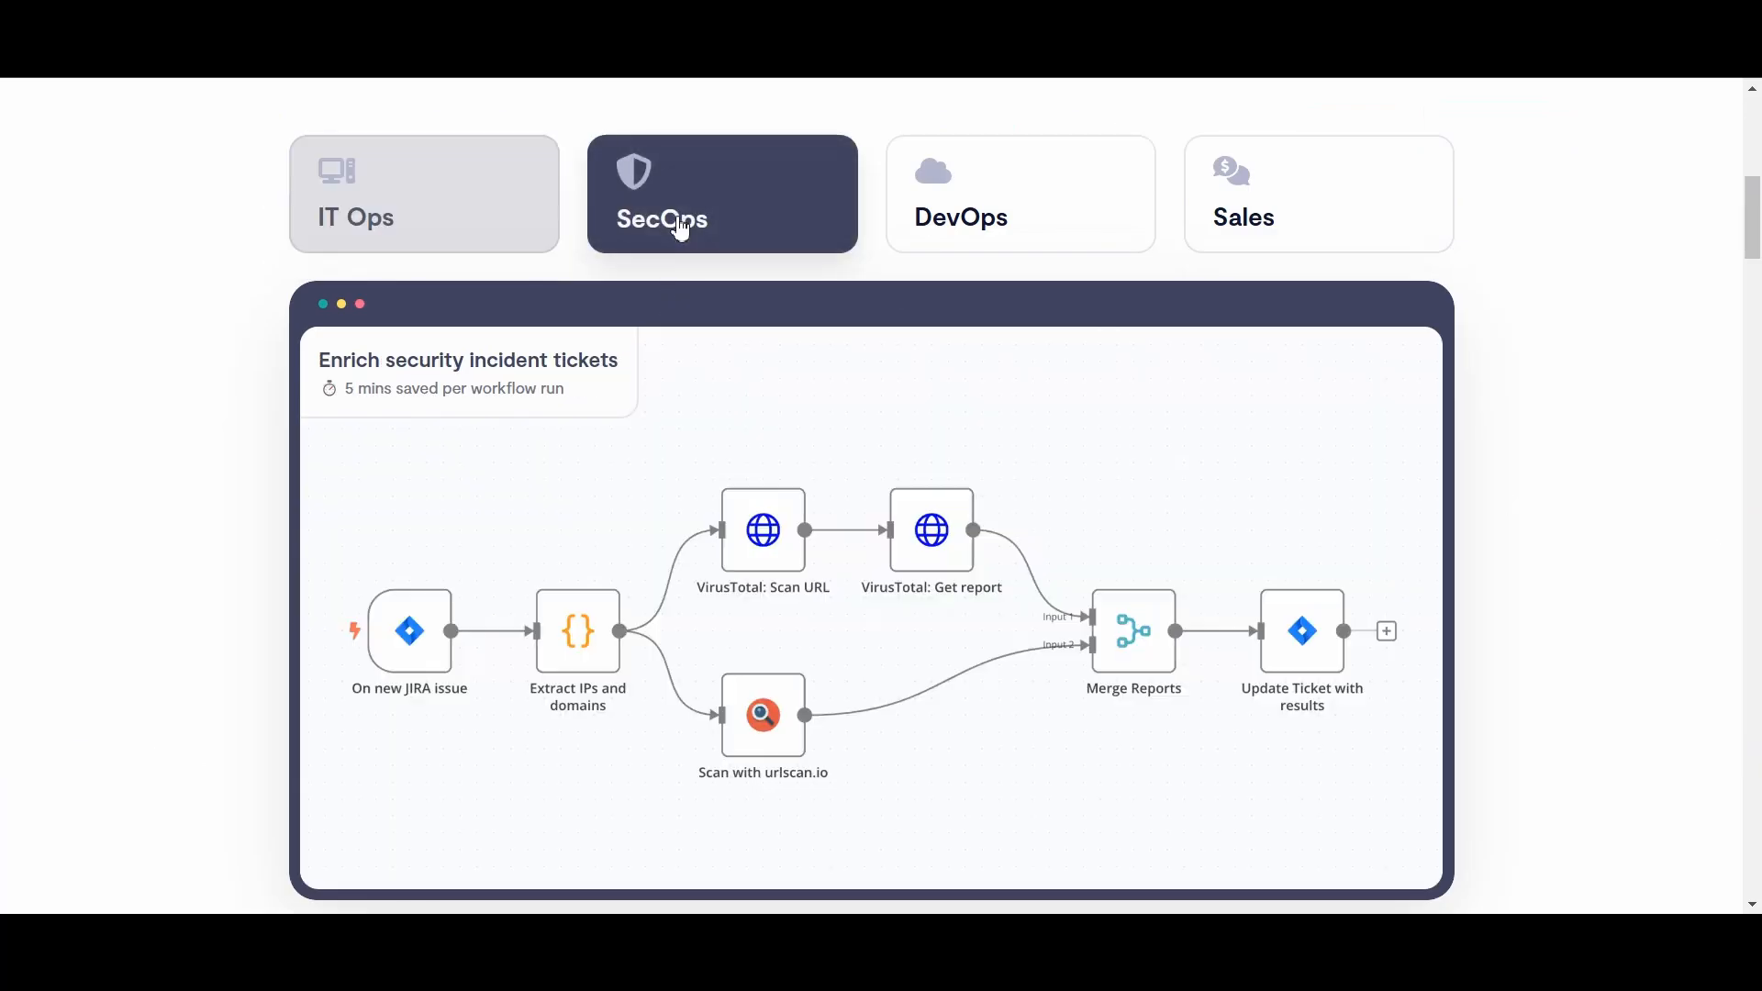
{"action": "left_click", "coordinate": [977, 229]}
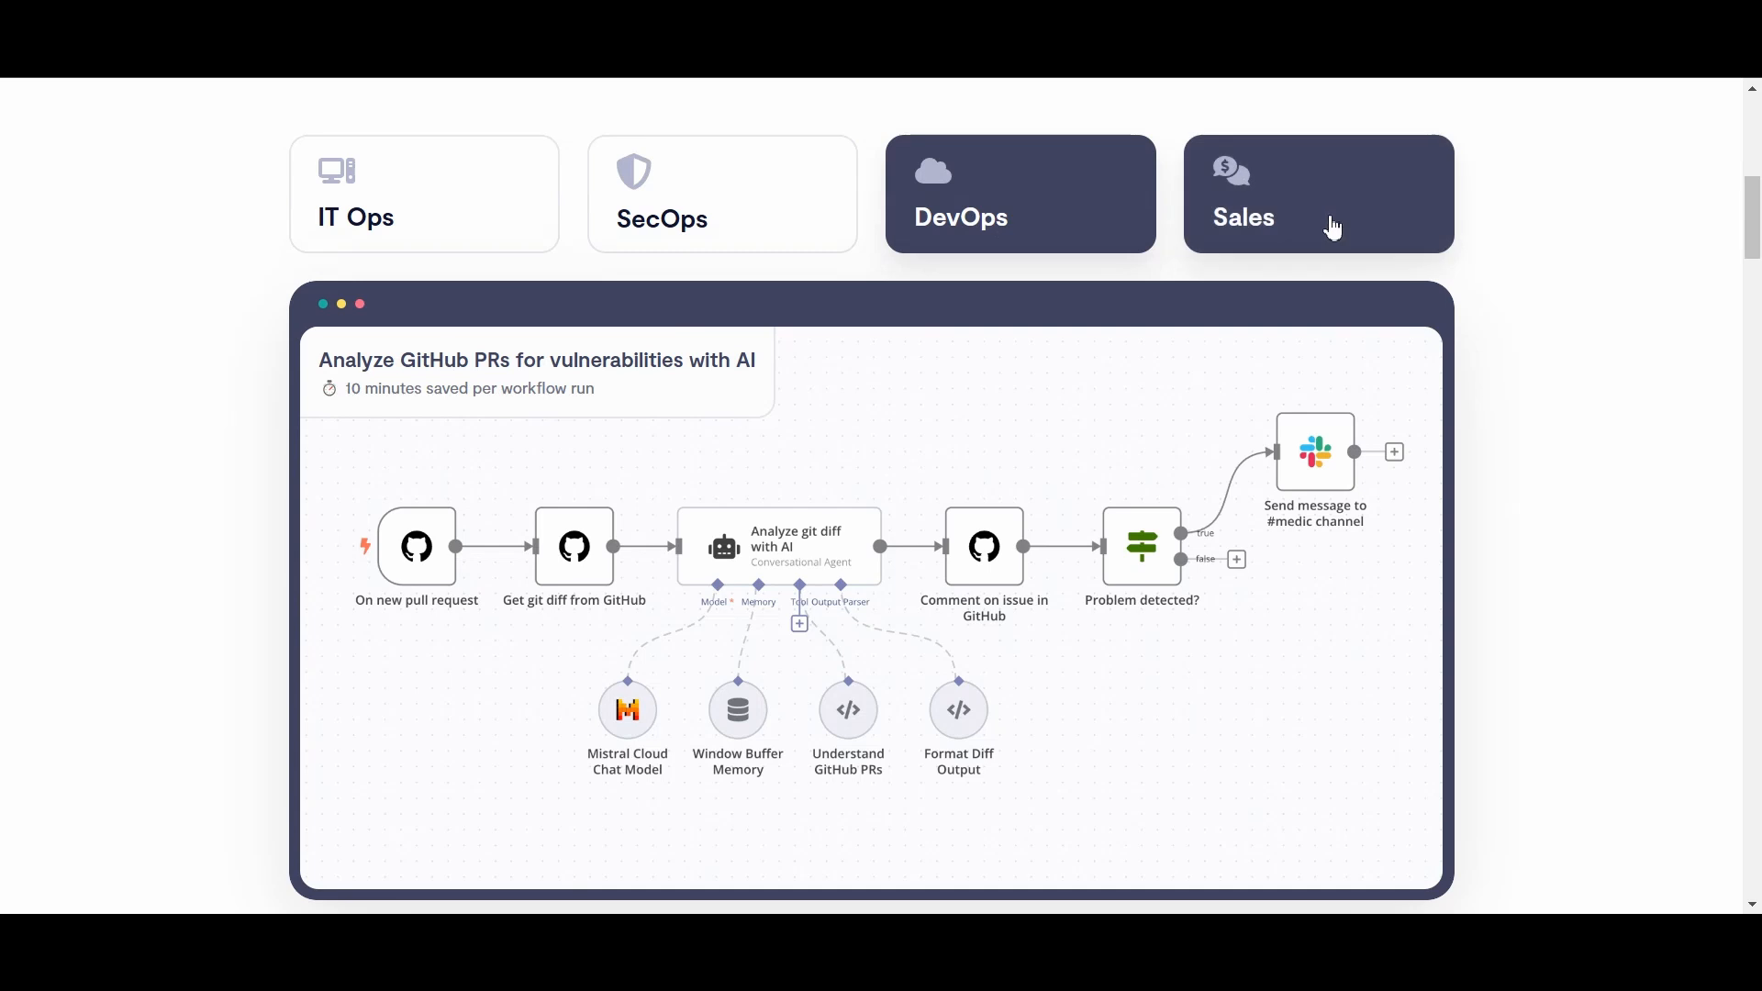
{"action": "left_click", "coordinate": [1335, 229]}
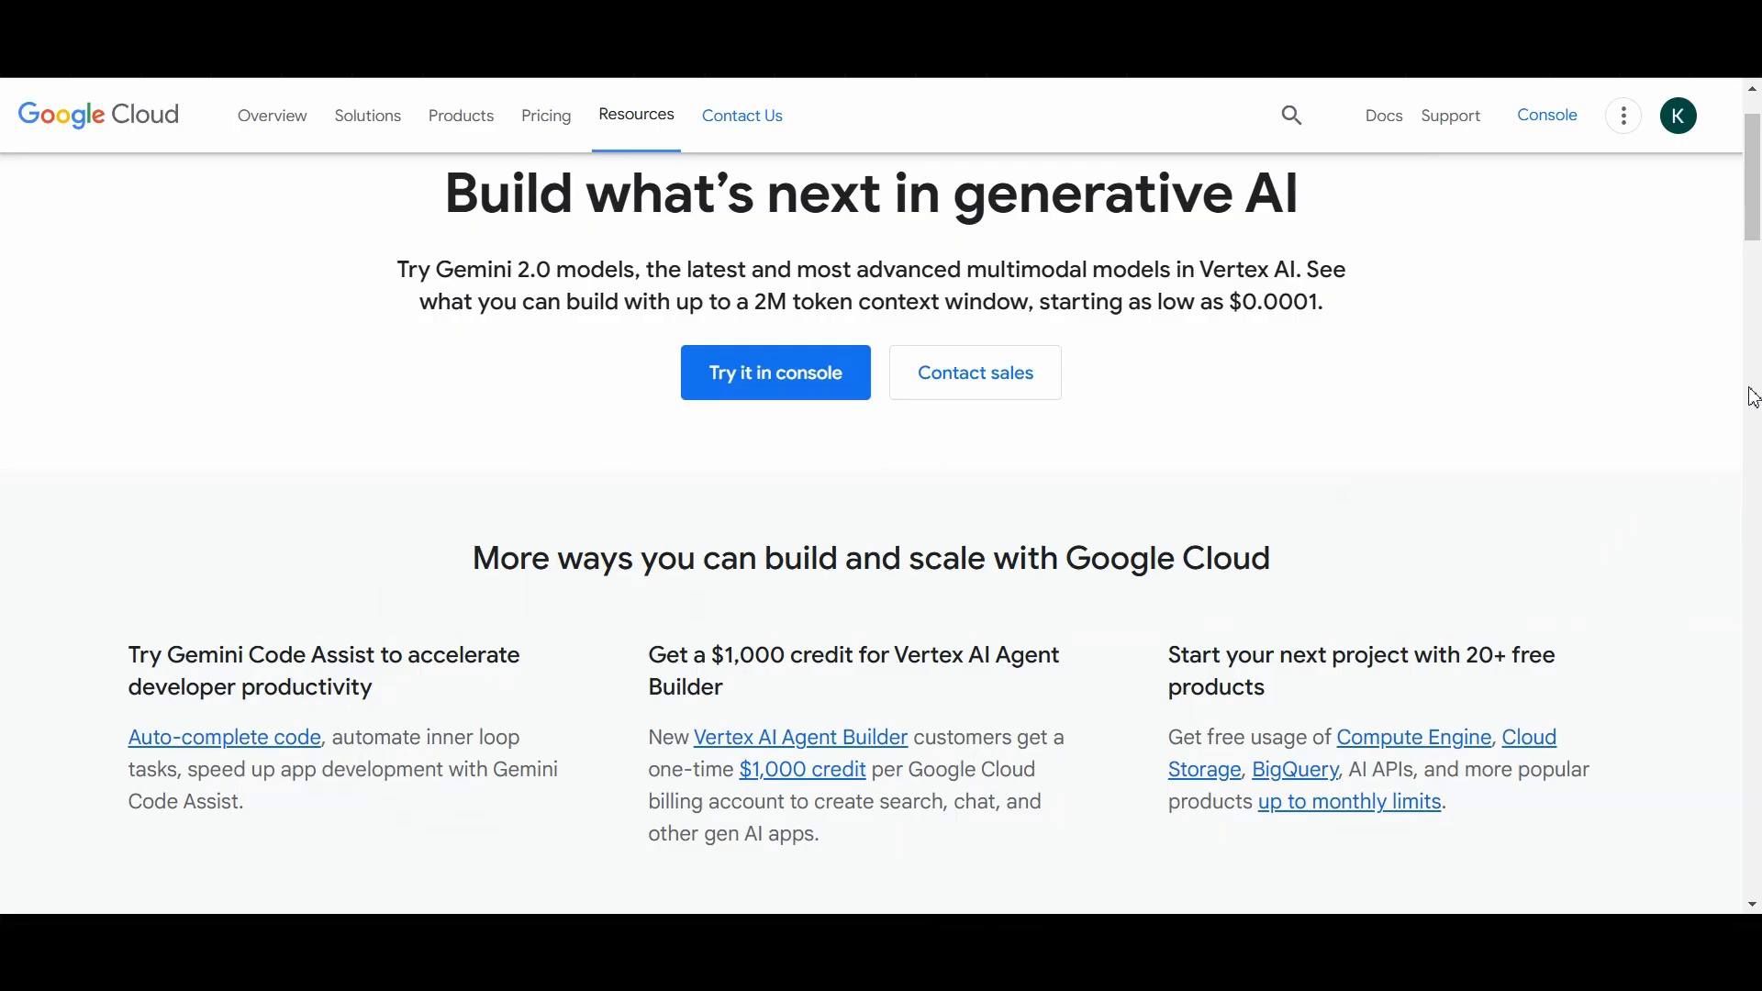
Step: Review the Free Tier products and their usage limits on the Google Cloud free offers page
{"action": "scroll", "coordinate": [1753, 398], "scroll_direction": "down", "scroll_amount": 3}
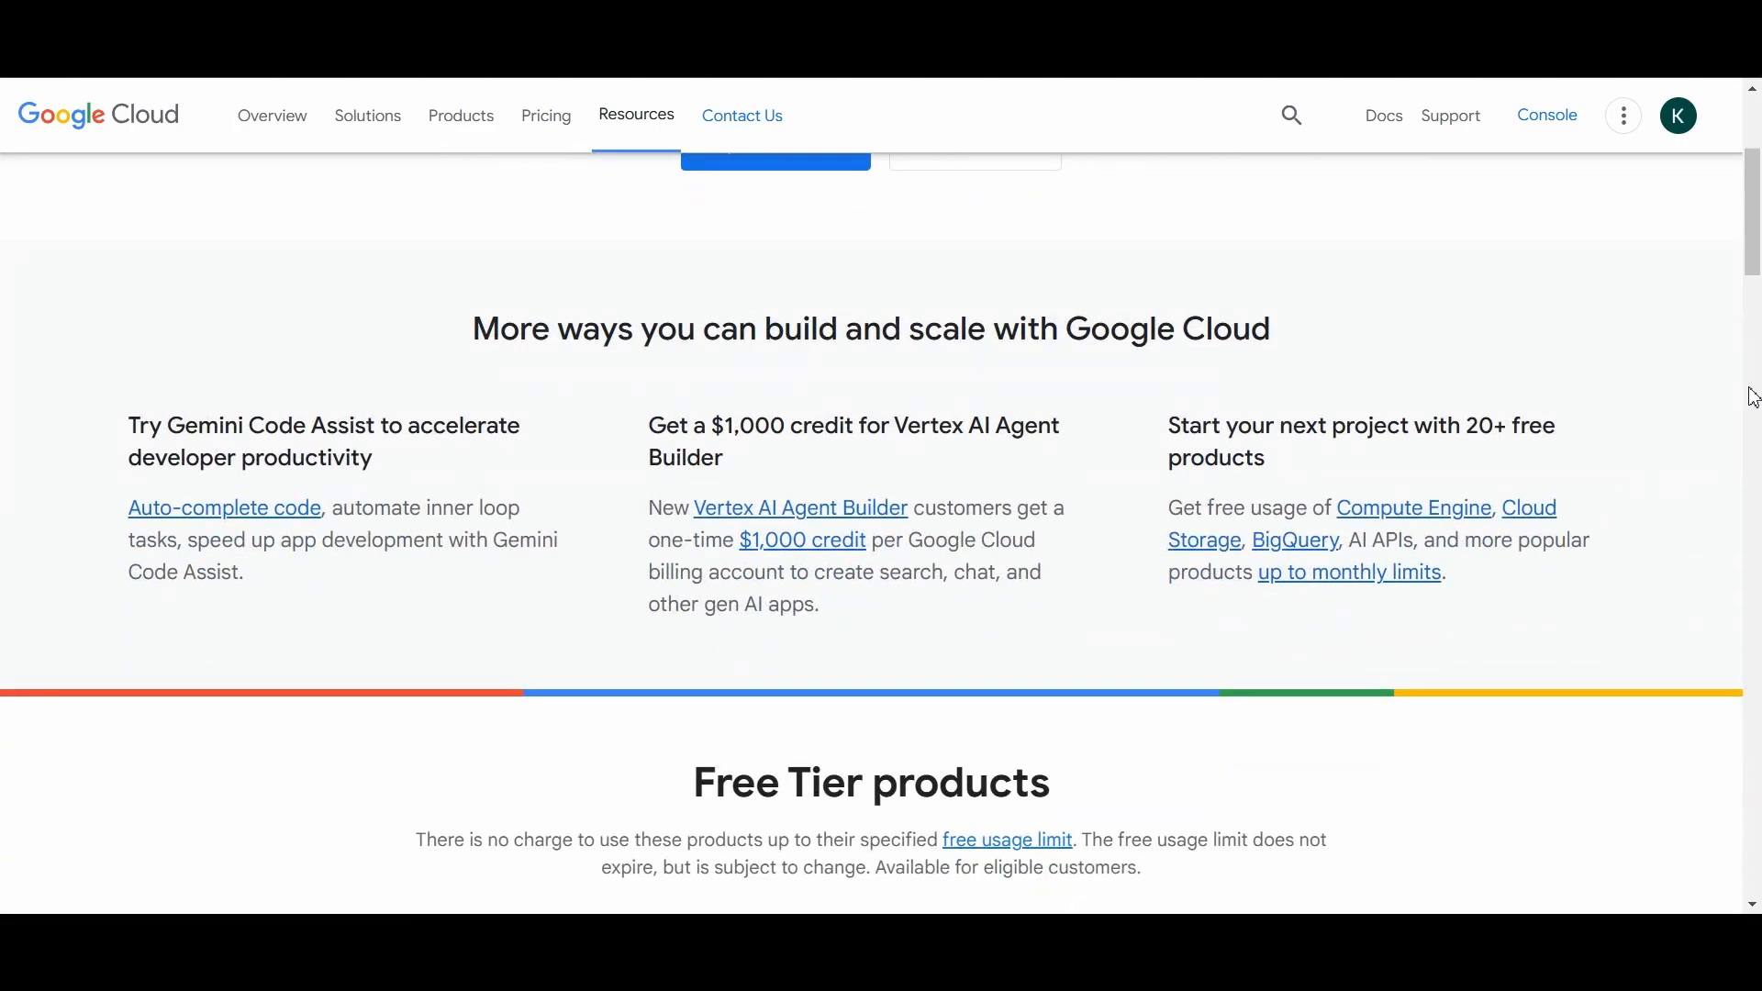
{"action": "scroll", "coordinate": [1753, 399], "scroll_direction": "down", "scroll_amount": 3}
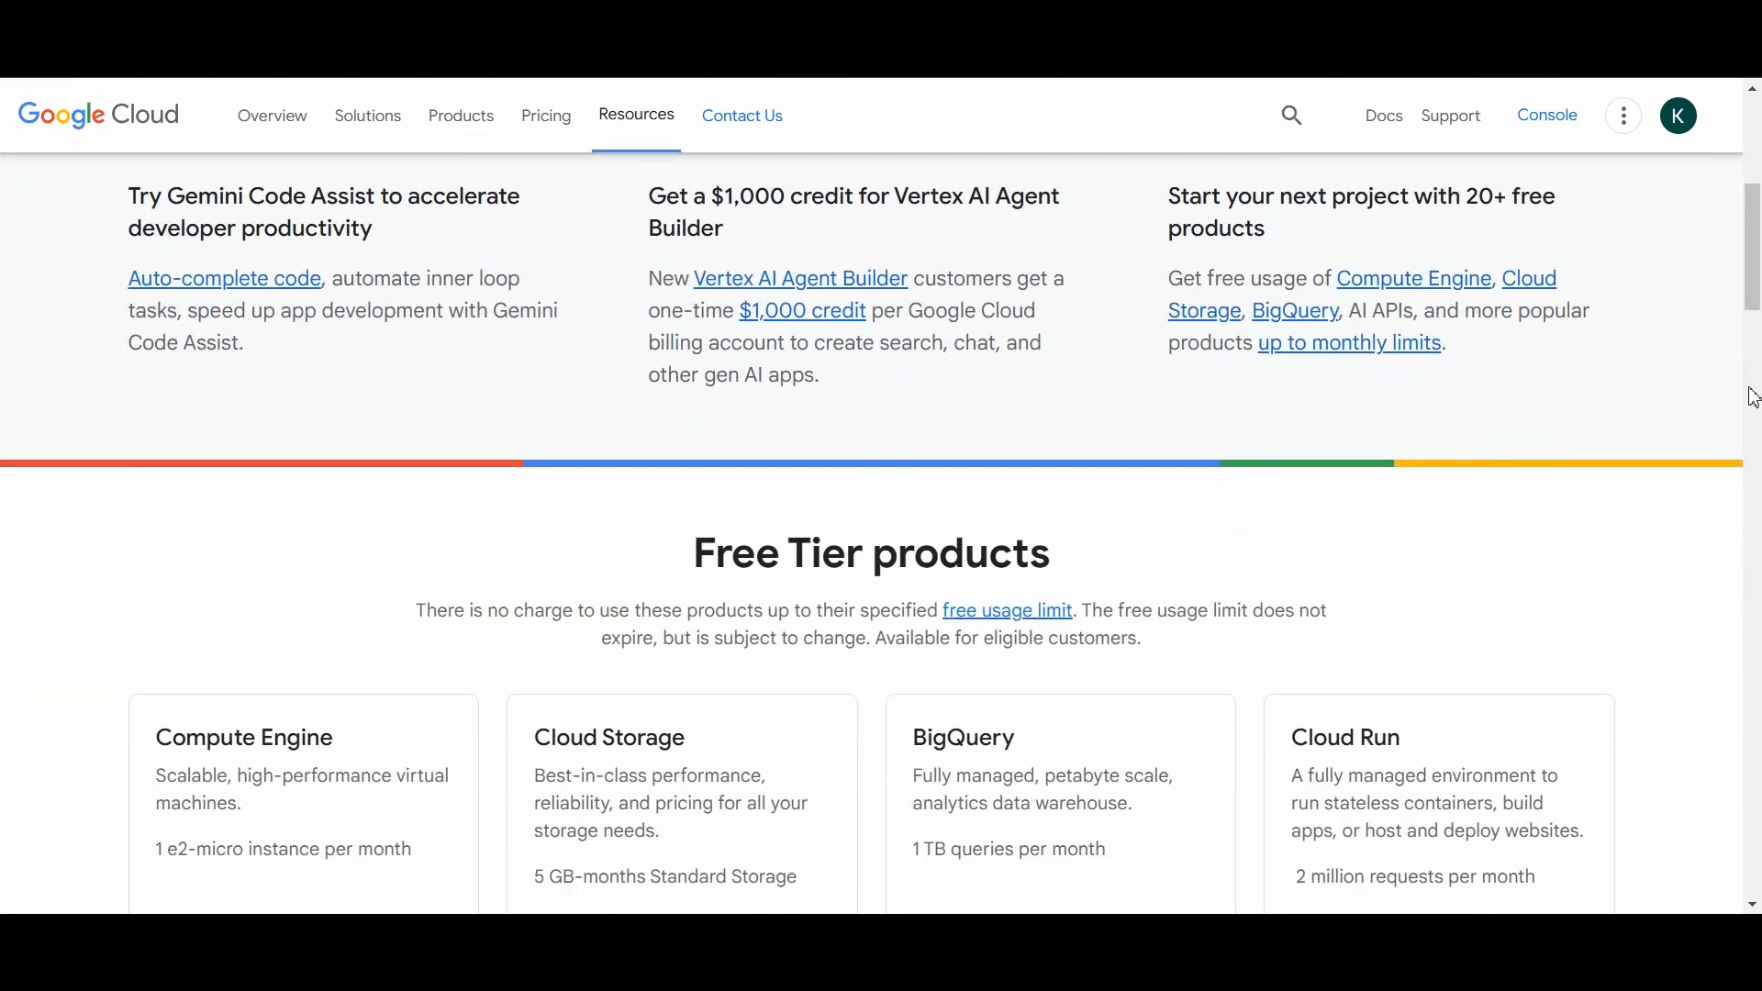
{"action": "scroll", "coordinate": [1752, 398], "scroll_direction": "down", "scroll_amount": 3}
{"action": "scroll", "coordinate": [1752, 398], "scroll_direction": "down", "scroll_amount": 3}
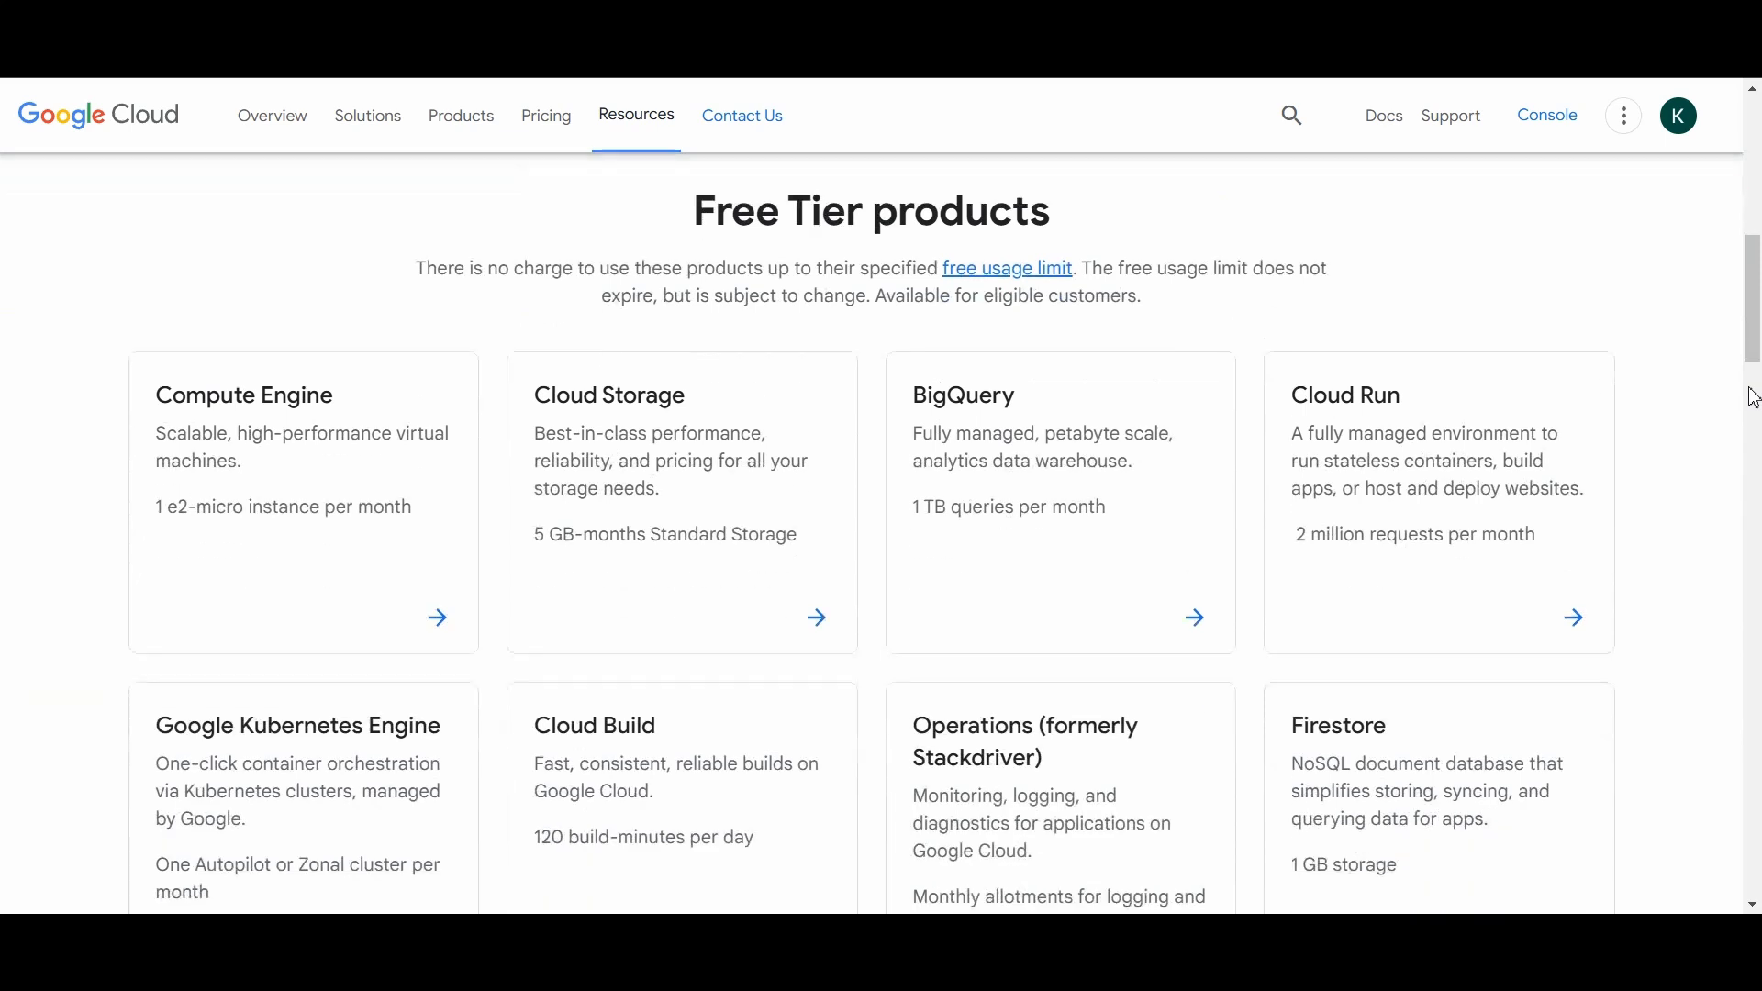
{"action": "scroll", "coordinate": [1753, 398], "scroll_direction": "down", "scroll_amount": 2}
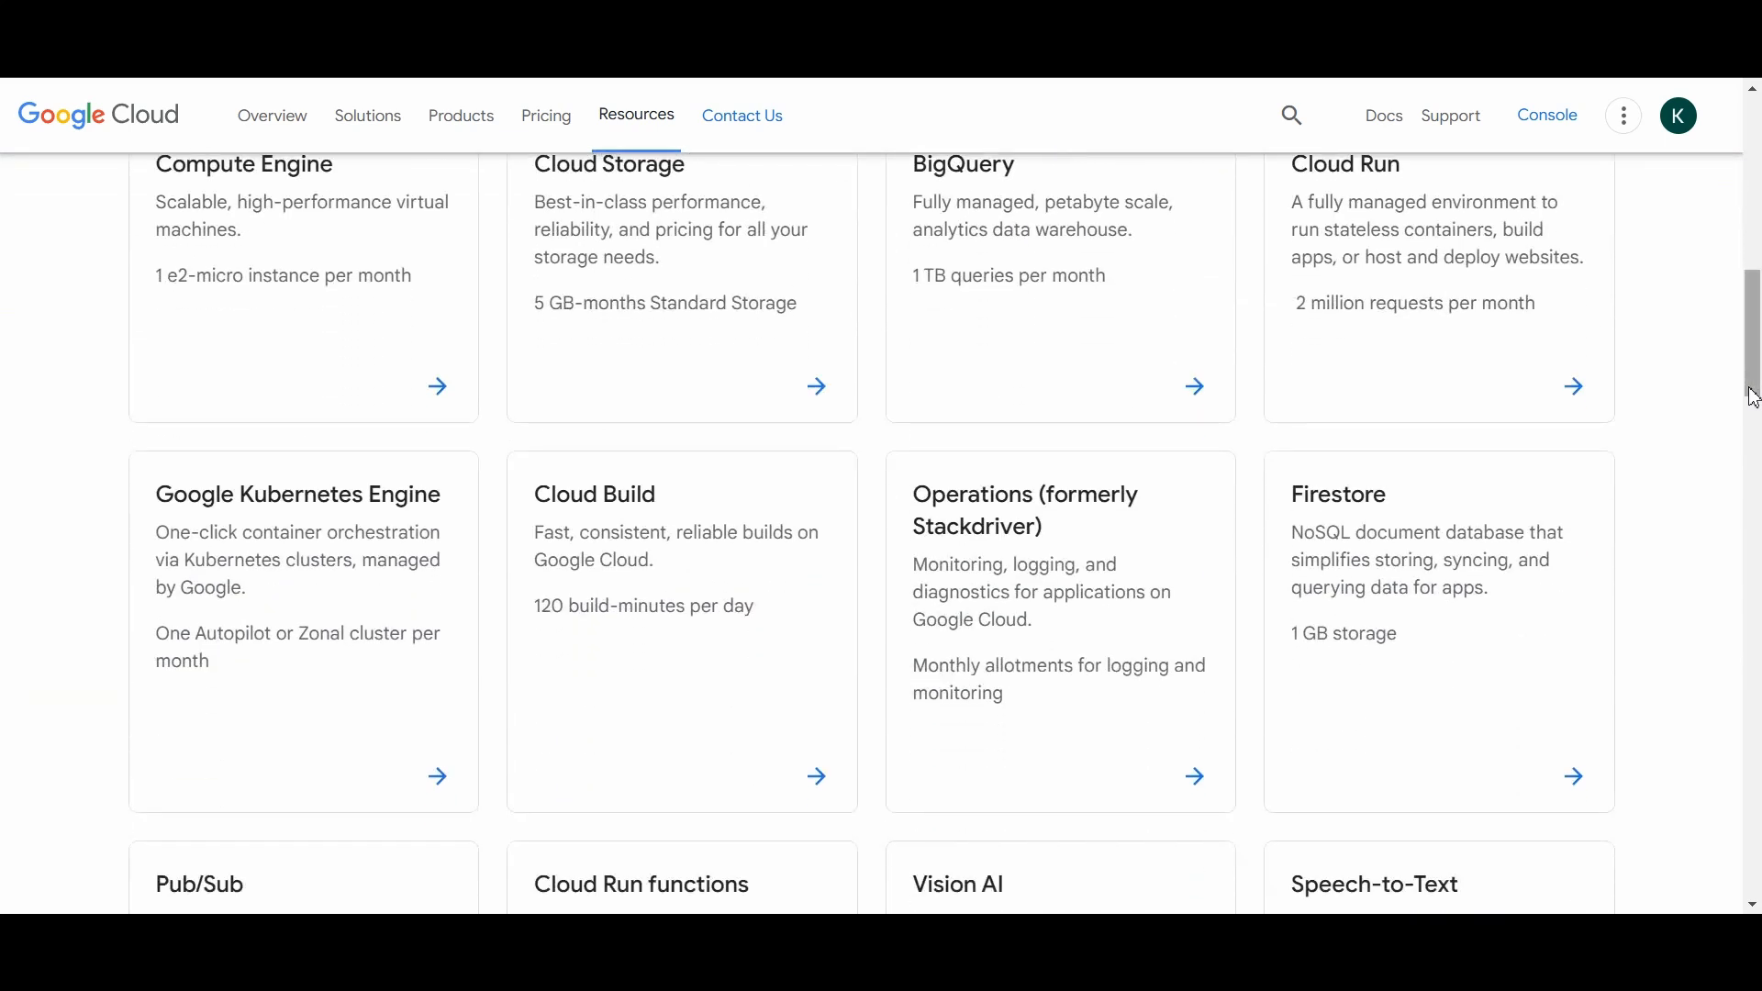
{"action": "scroll", "coordinate": [1753, 398], "scroll_direction": "up", "scroll_amount": 3}
{"action": "scroll", "coordinate": [1753, 398], "scroll_direction": "down", "scroll_amount": 1}
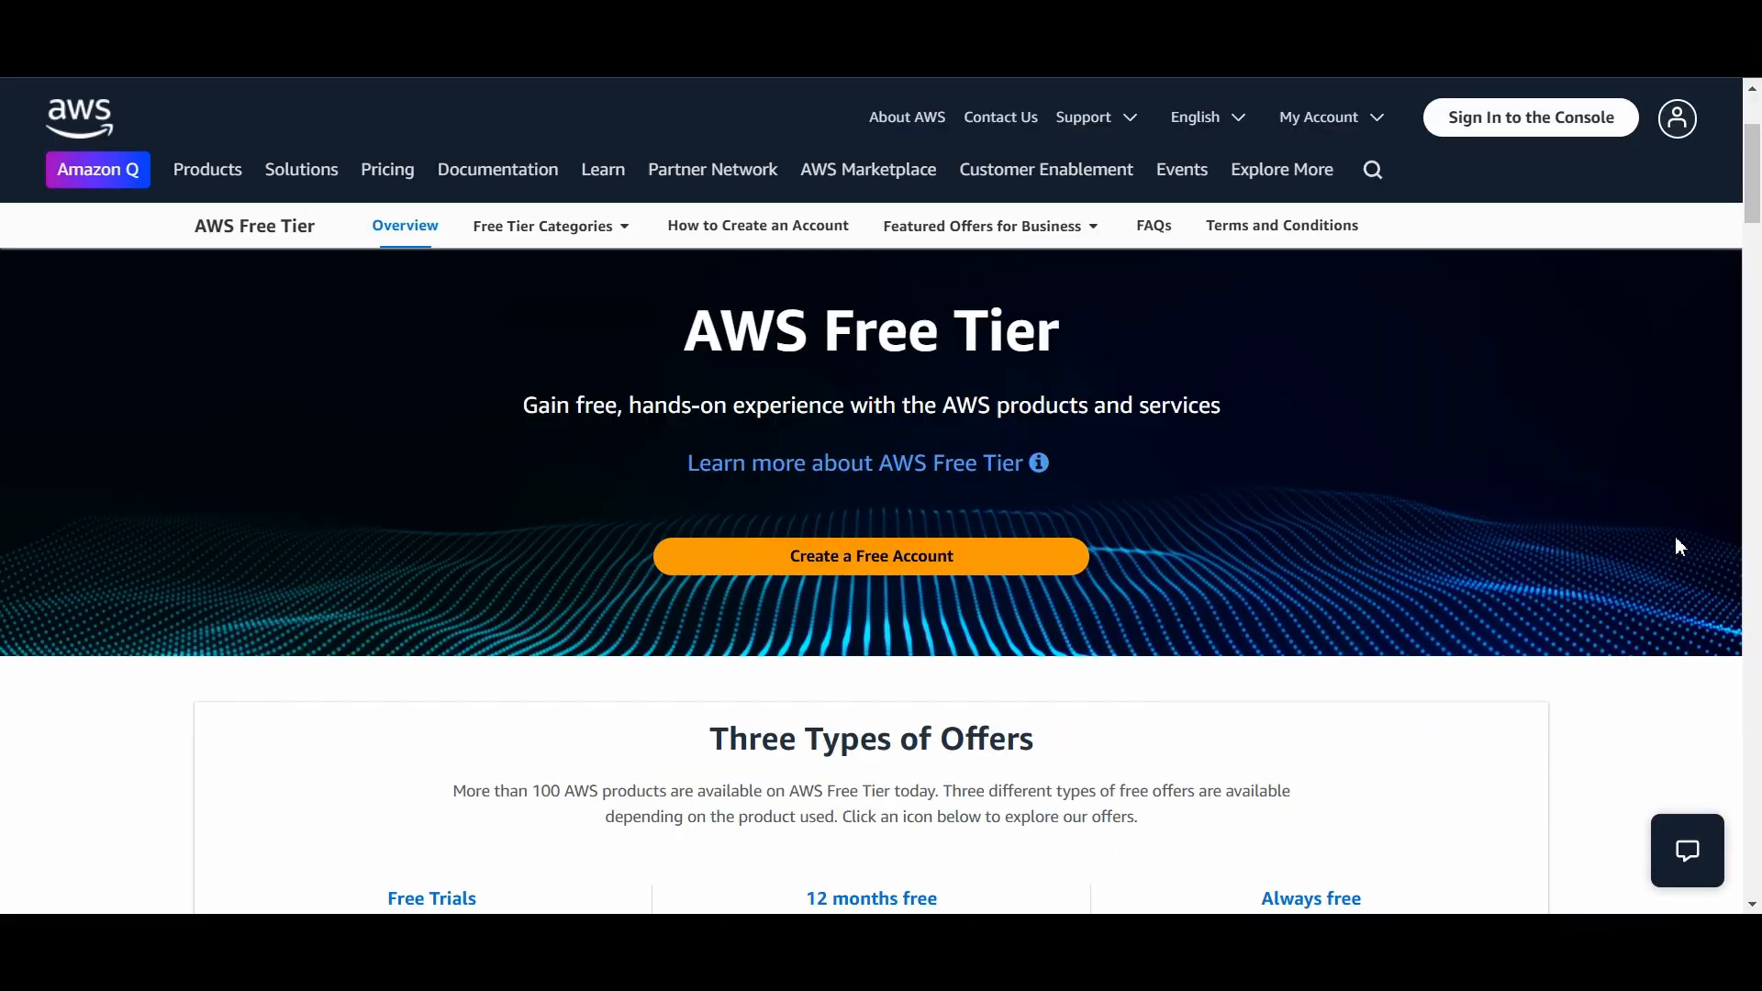
Step: Review the offer types and the product allowances under Free Tier details on the AWS Free Tier page
{"action": "scroll", "coordinate": [1675, 538], "scroll_direction": "down", "scroll_amount": 5}
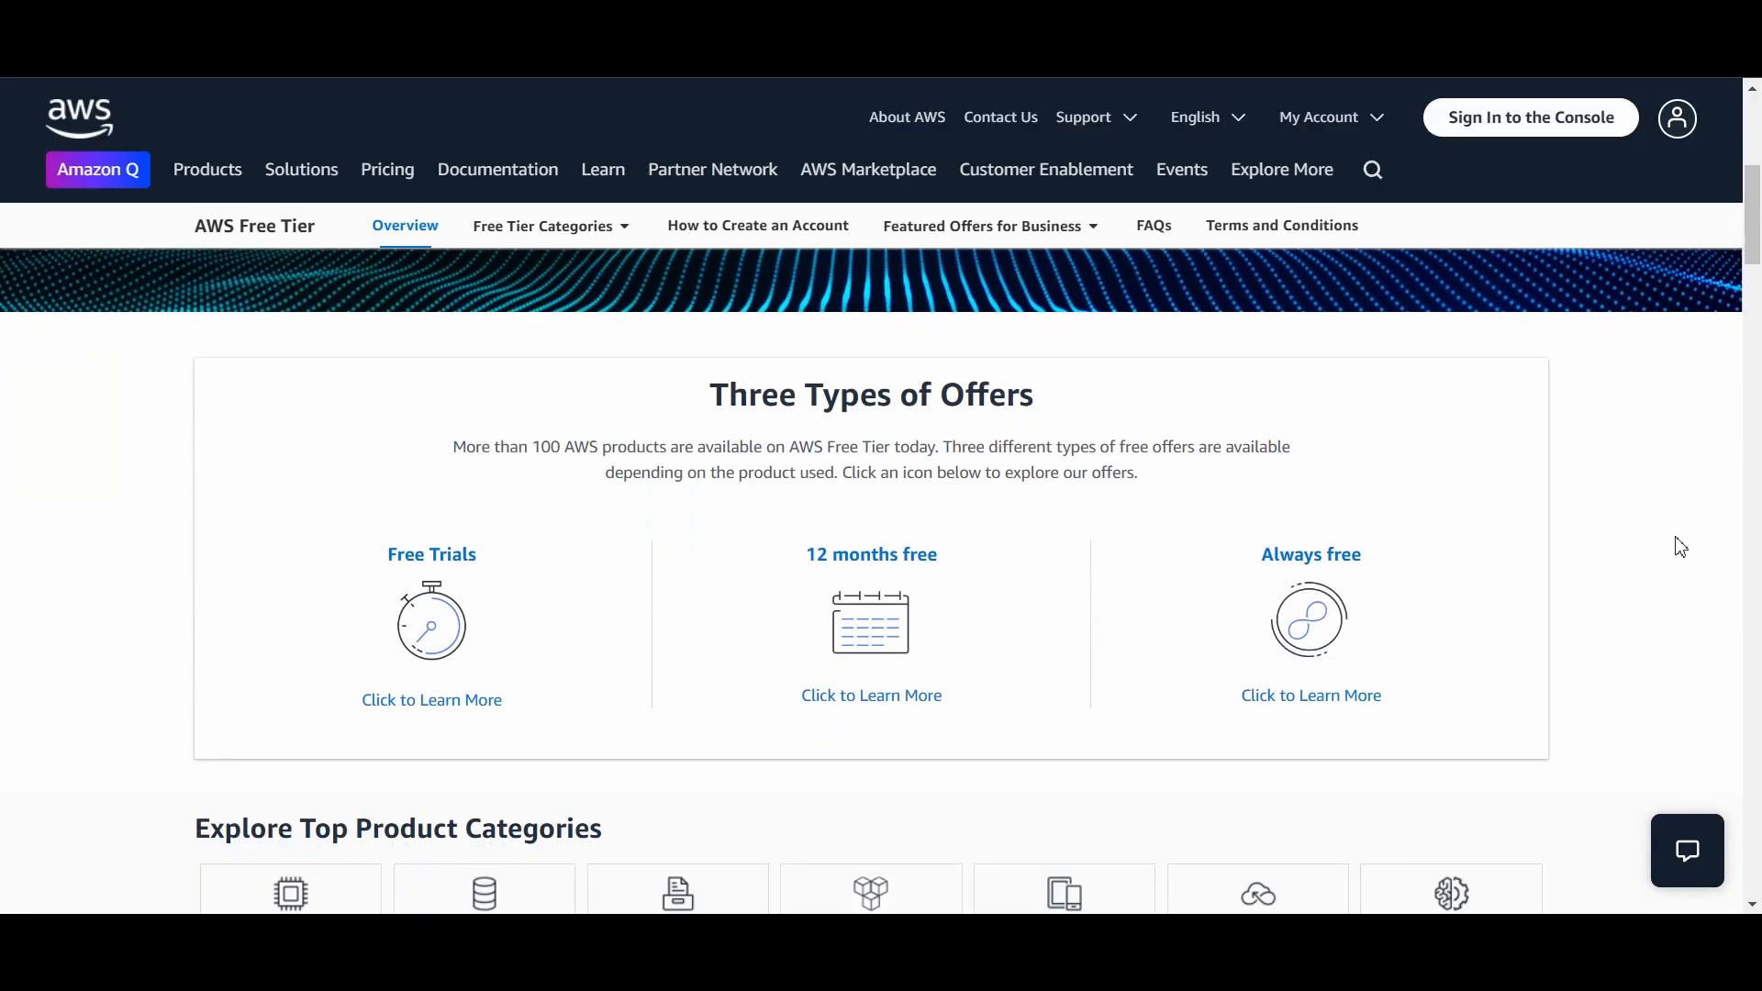
{"action": "scroll", "coordinate": [1681, 547], "scroll_direction": "down", "scroll_amount": 2}
{"action": "scroll", "coordinate": [1742, 562], "scroll_direction": "down", "scroll_amount": 4}
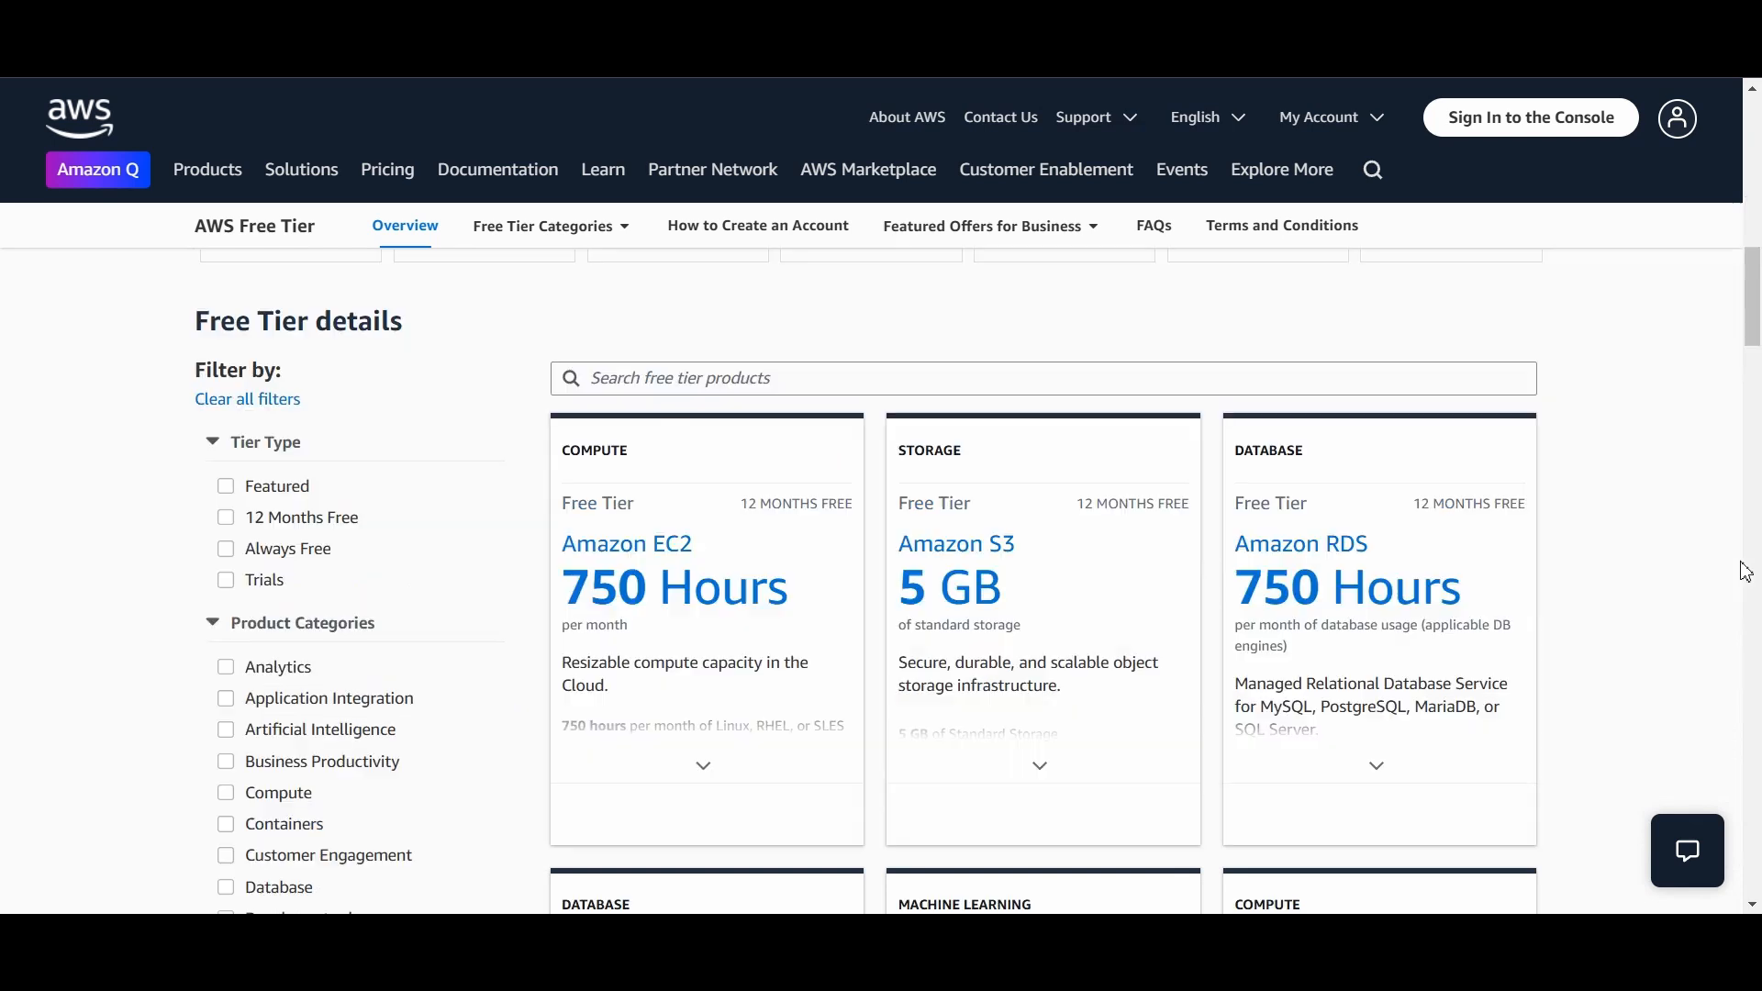
{"action": "scroll", "coordinate": [1745, 572], "scroll_direction": "down", "scroll_amount": 2}
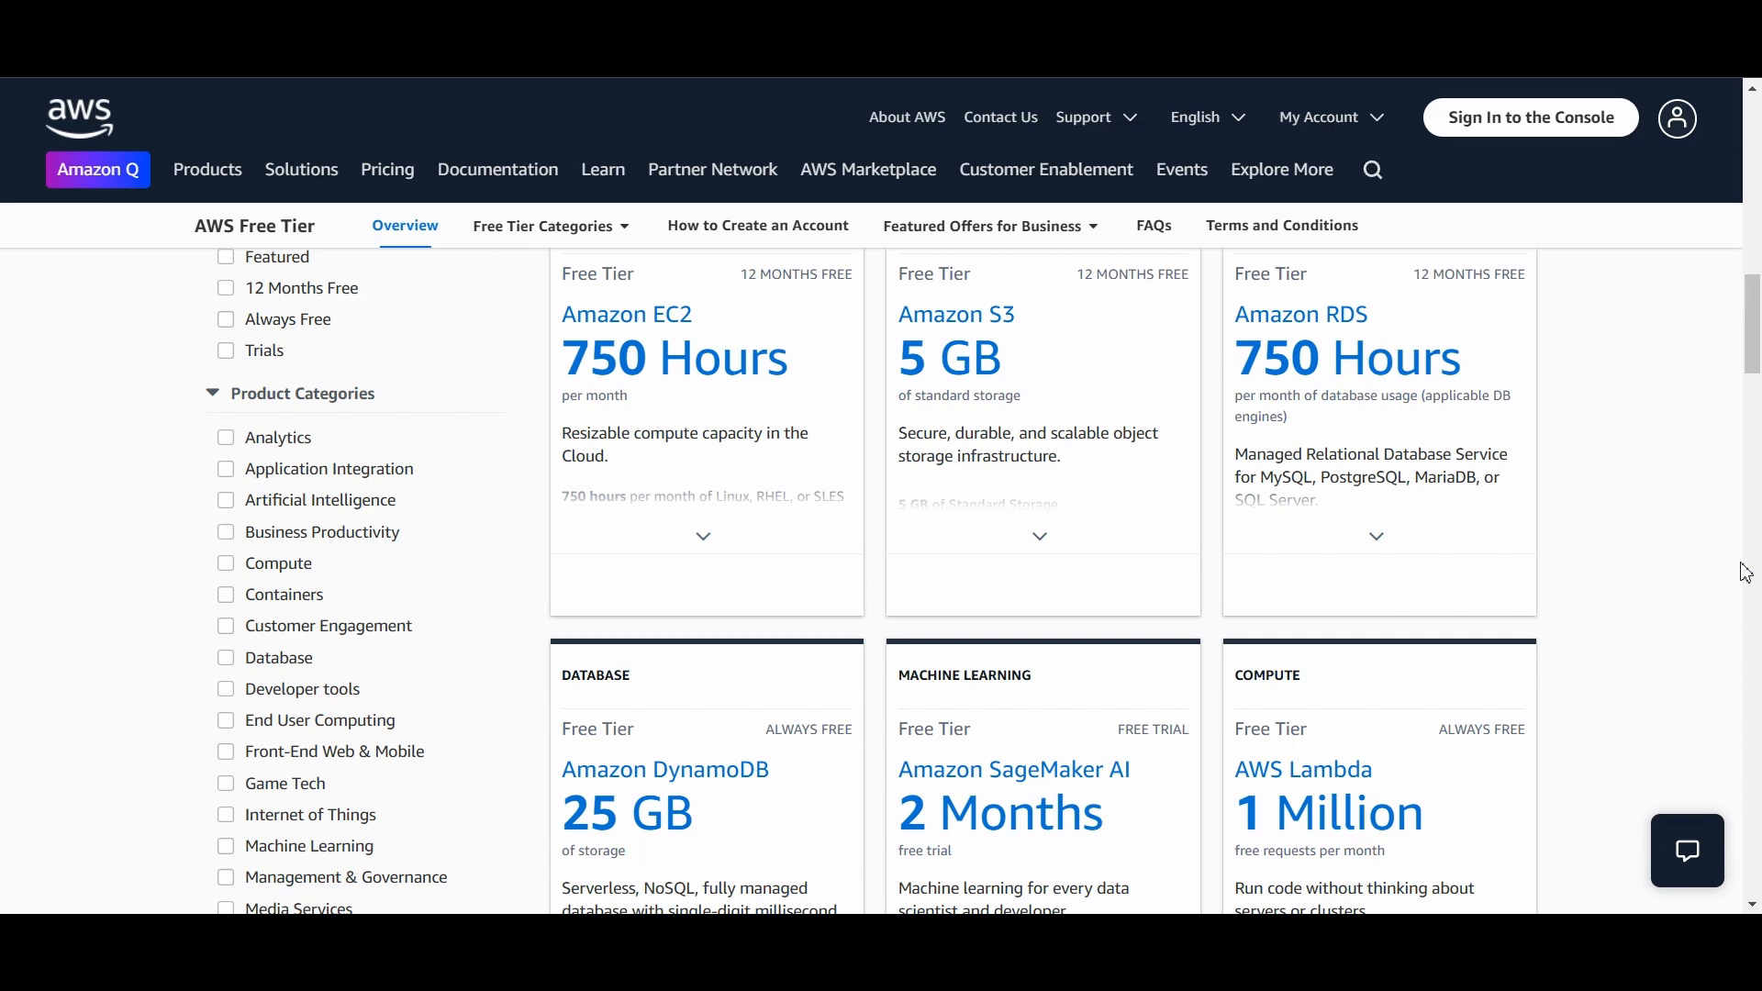
{"action": "scroll", "coordinate": [1745, 571], "scroll_direction": "down", "scroll_amount": 1}
{"action": "scroll", "coordinate": [1745, 572], "scroll_direction": "down", "scroll_amount": 3}
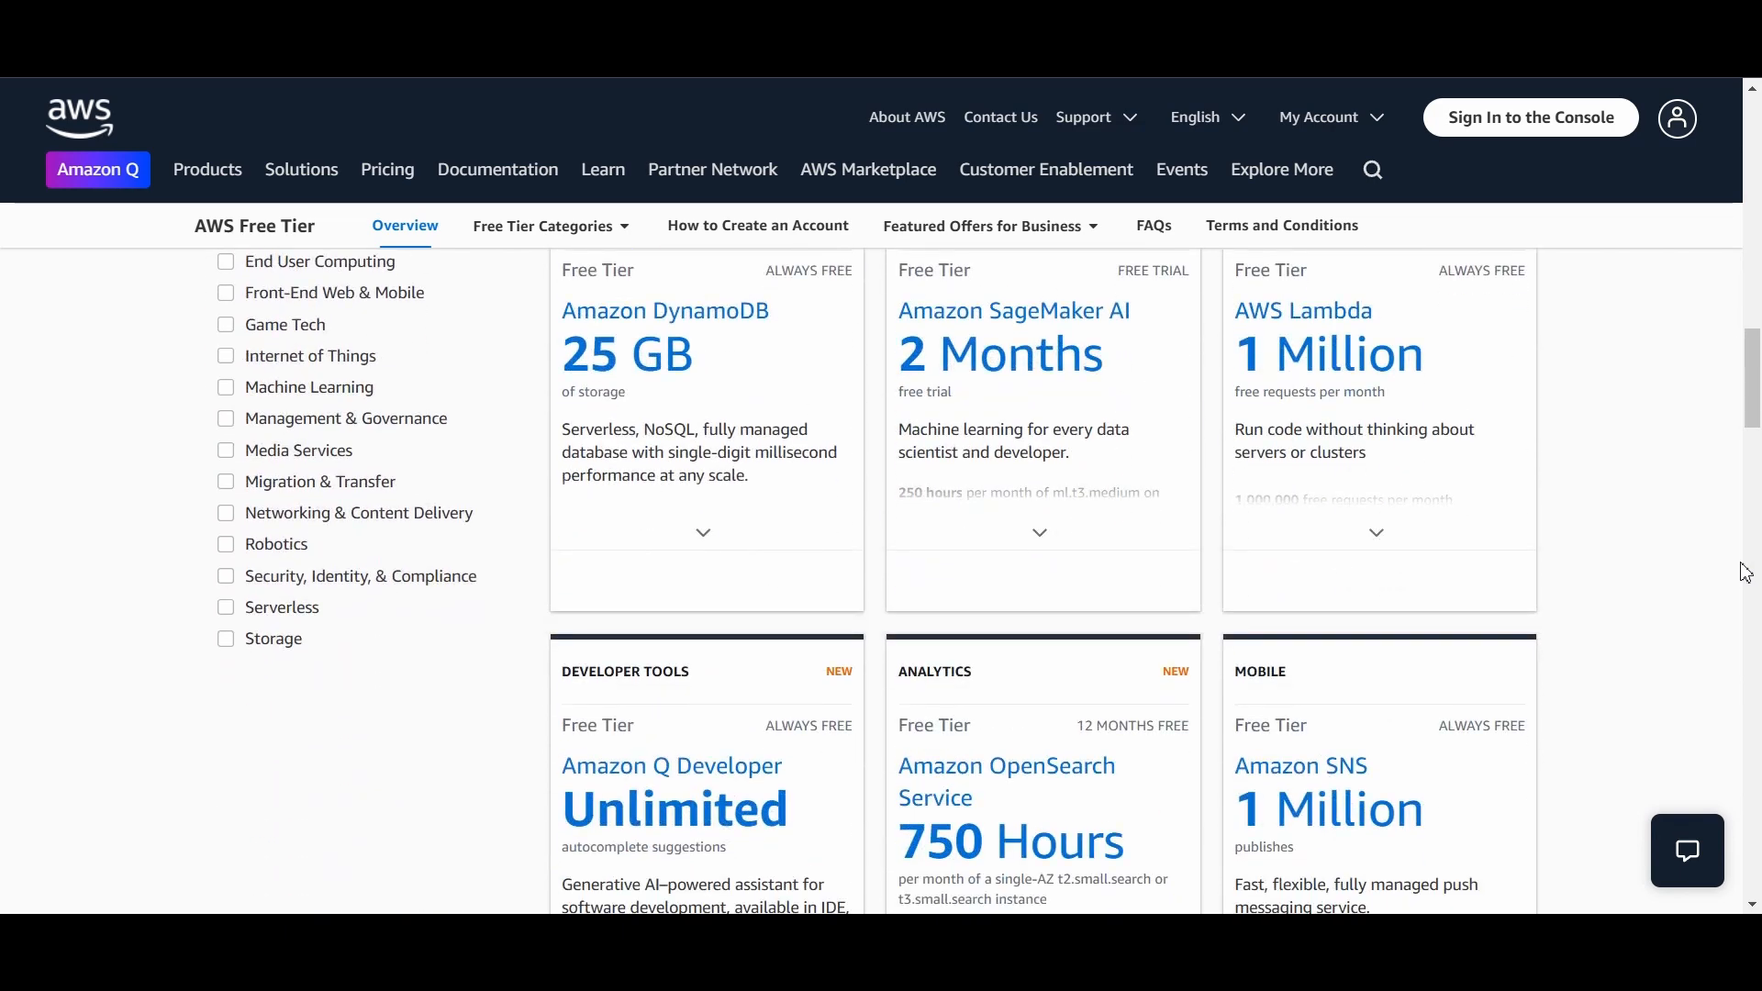
{"action": "scroll", "coordinate": [1742, 564], "scroll_direction": "down", "scroll_amount": 1}
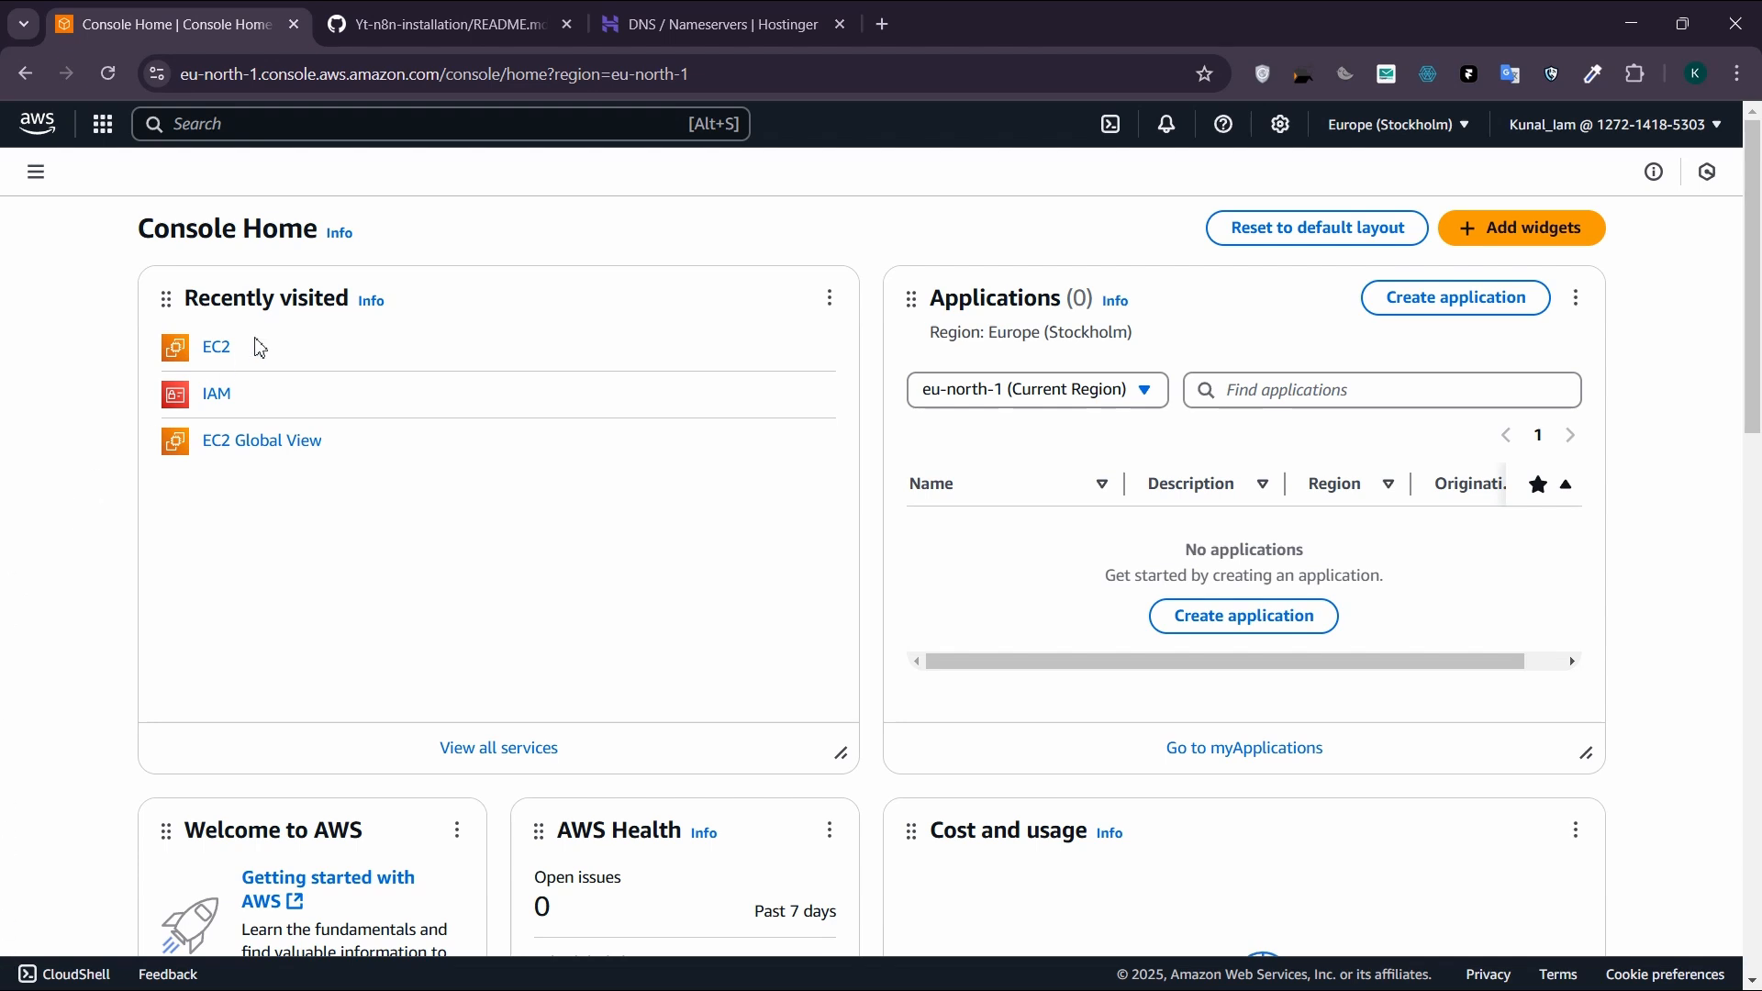
Step: Search the AWS console for Ec2 and open the EC2 service
{"action": "left_click", "coordinate": [383, 126]}
{"action": "type", "text": "E"}
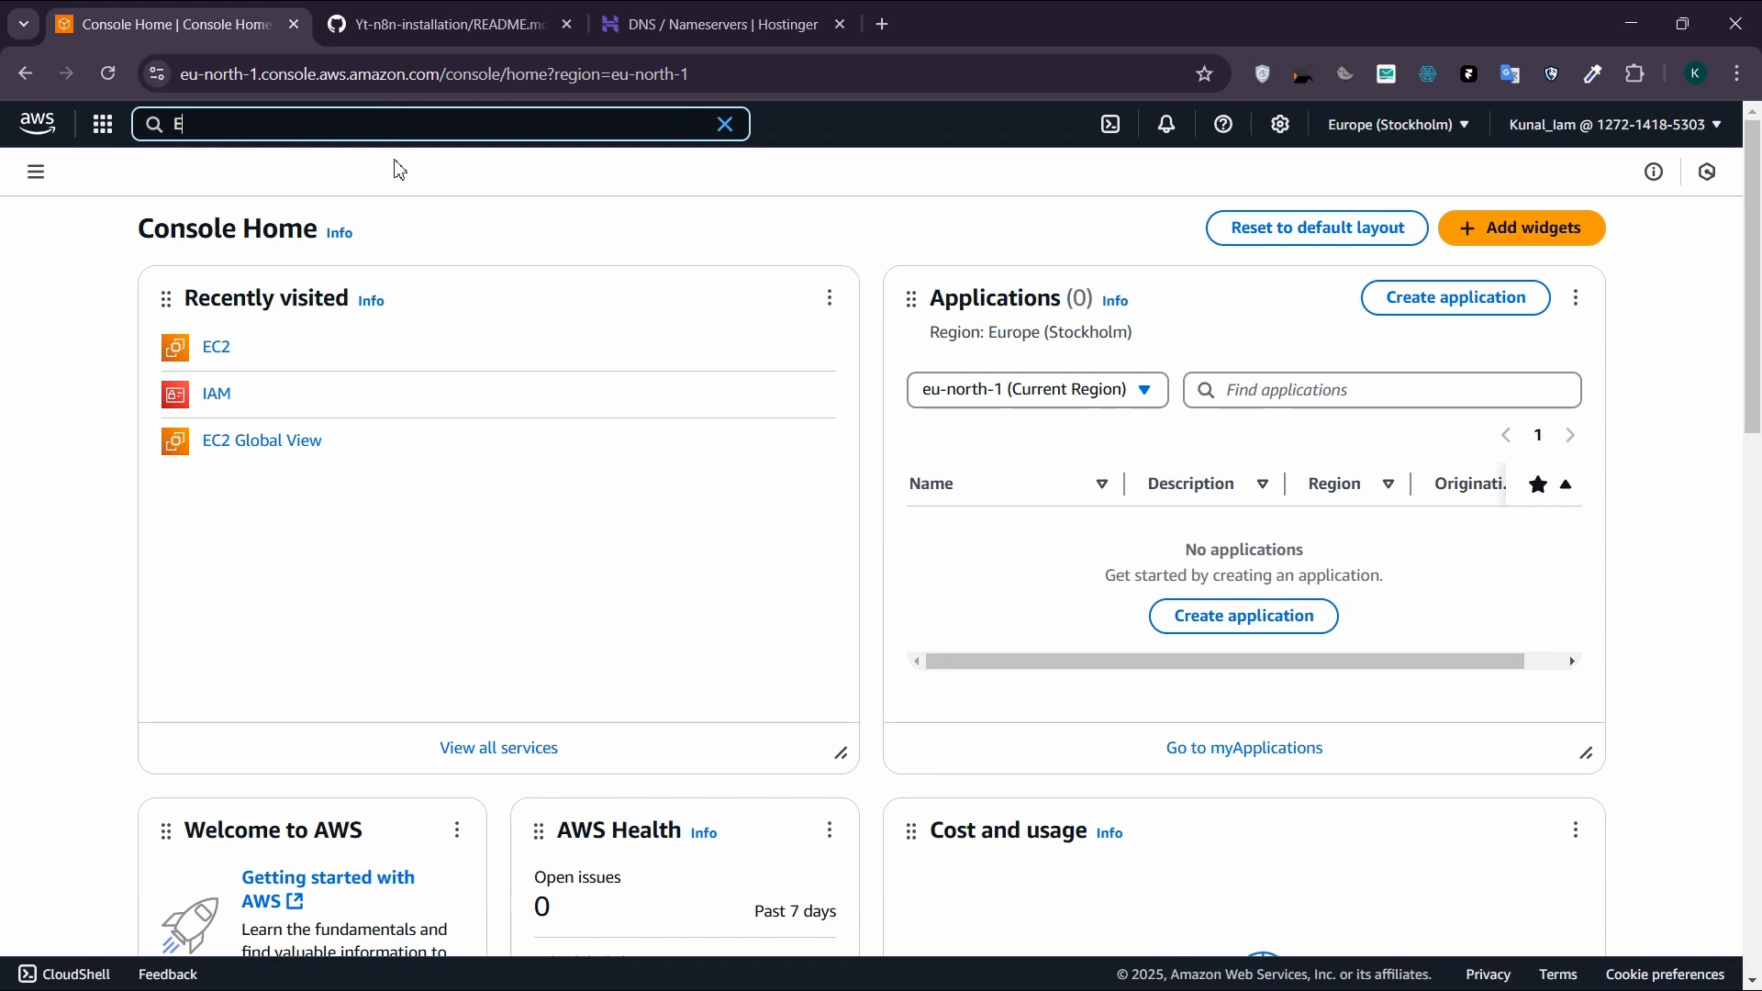
{"action": "type", "text": "c2"}
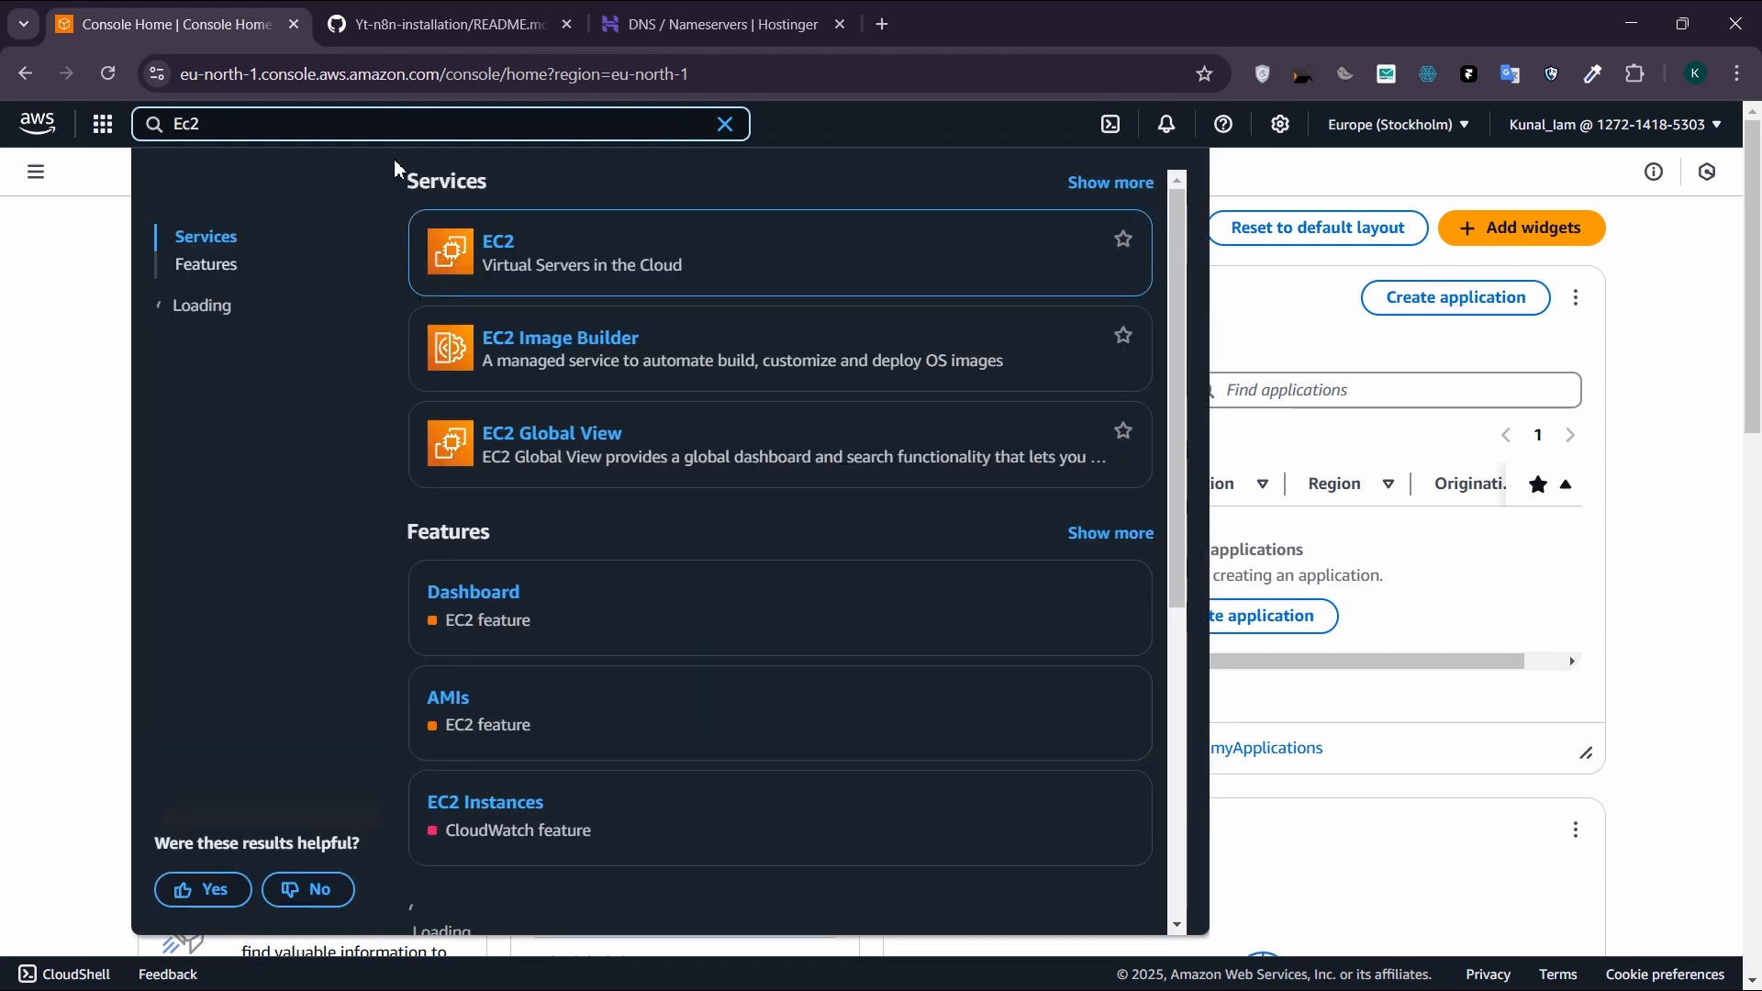
{"action": "left_click", "coordinate": [498, 242]}
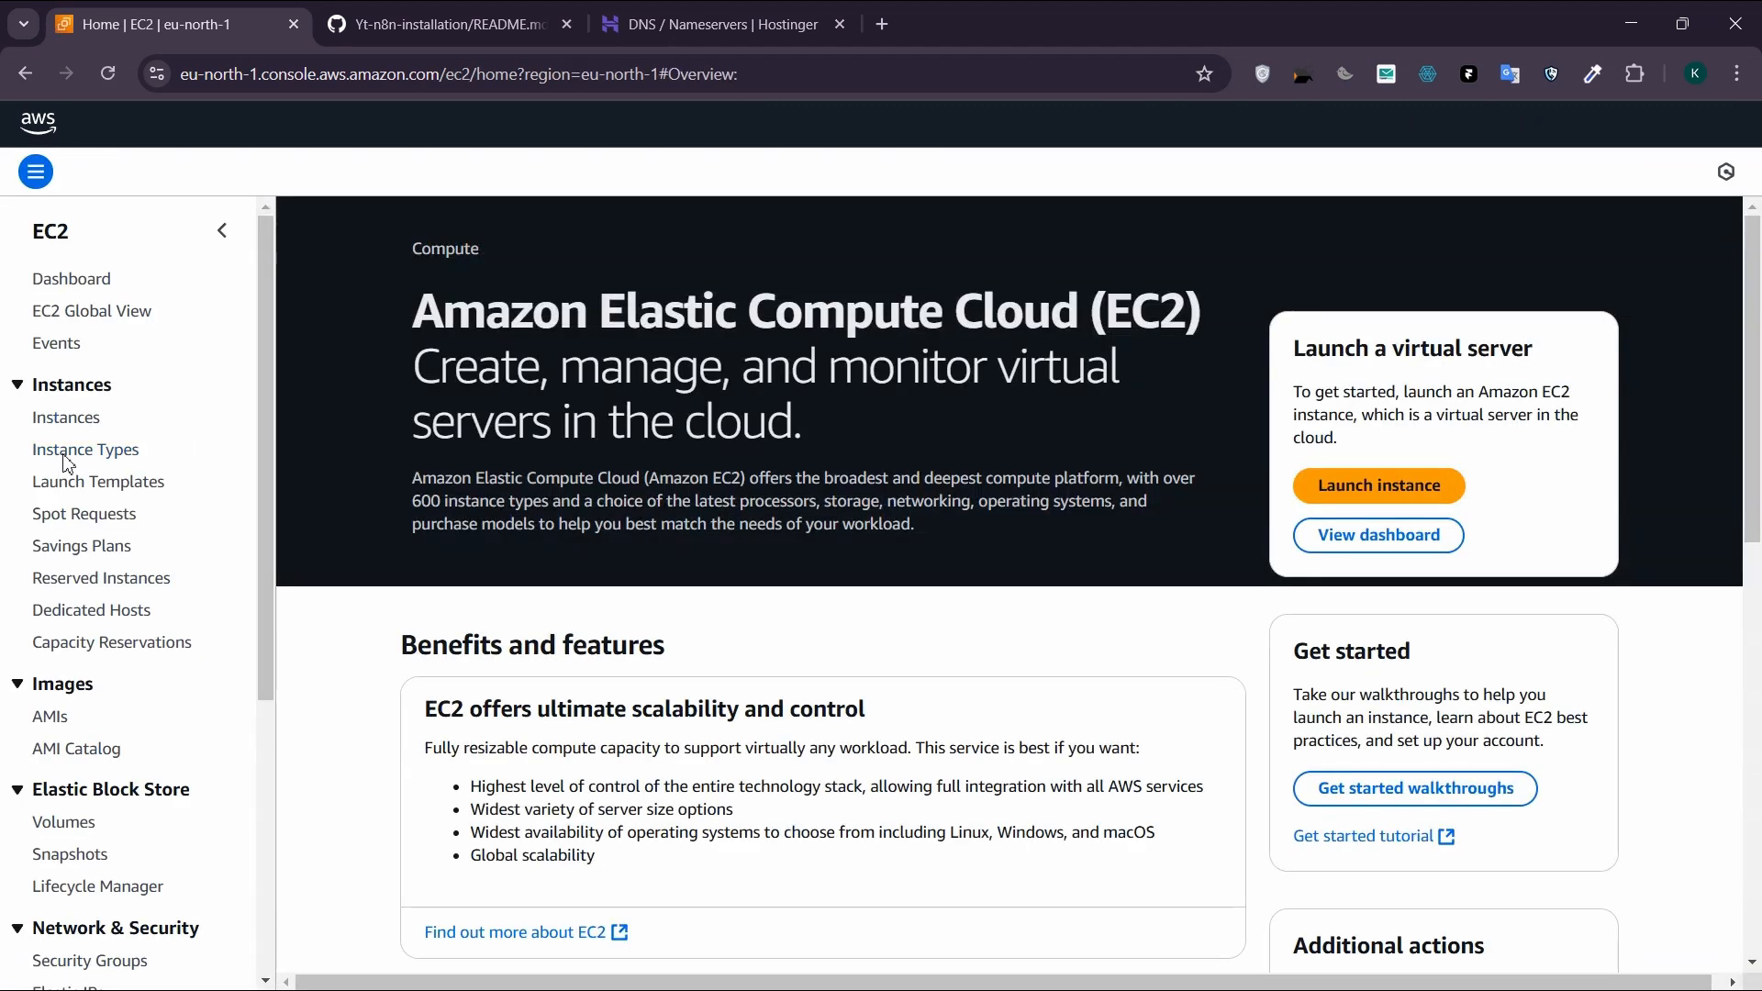
Step: Start launching a new instance from the EC2 instances list and name it yt-n
{"action": "left_click", "coordinate": [72, 424]}
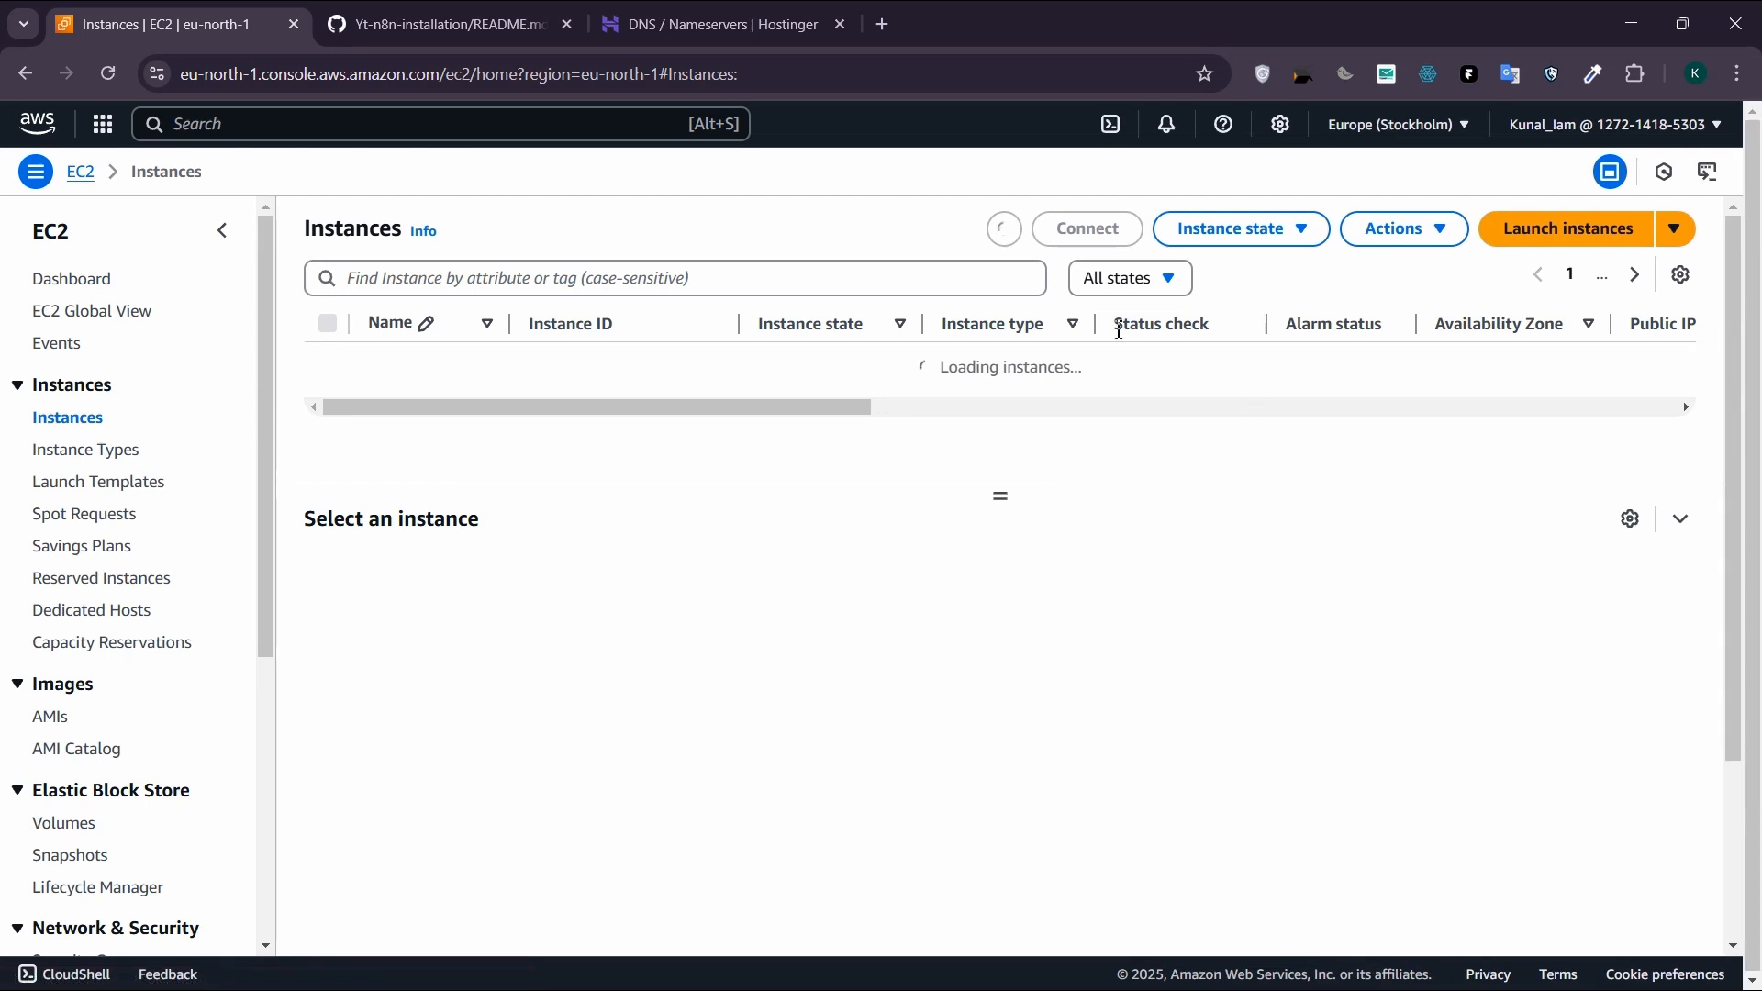
{"action": "left_click", "coordinate": [1552, 250]}
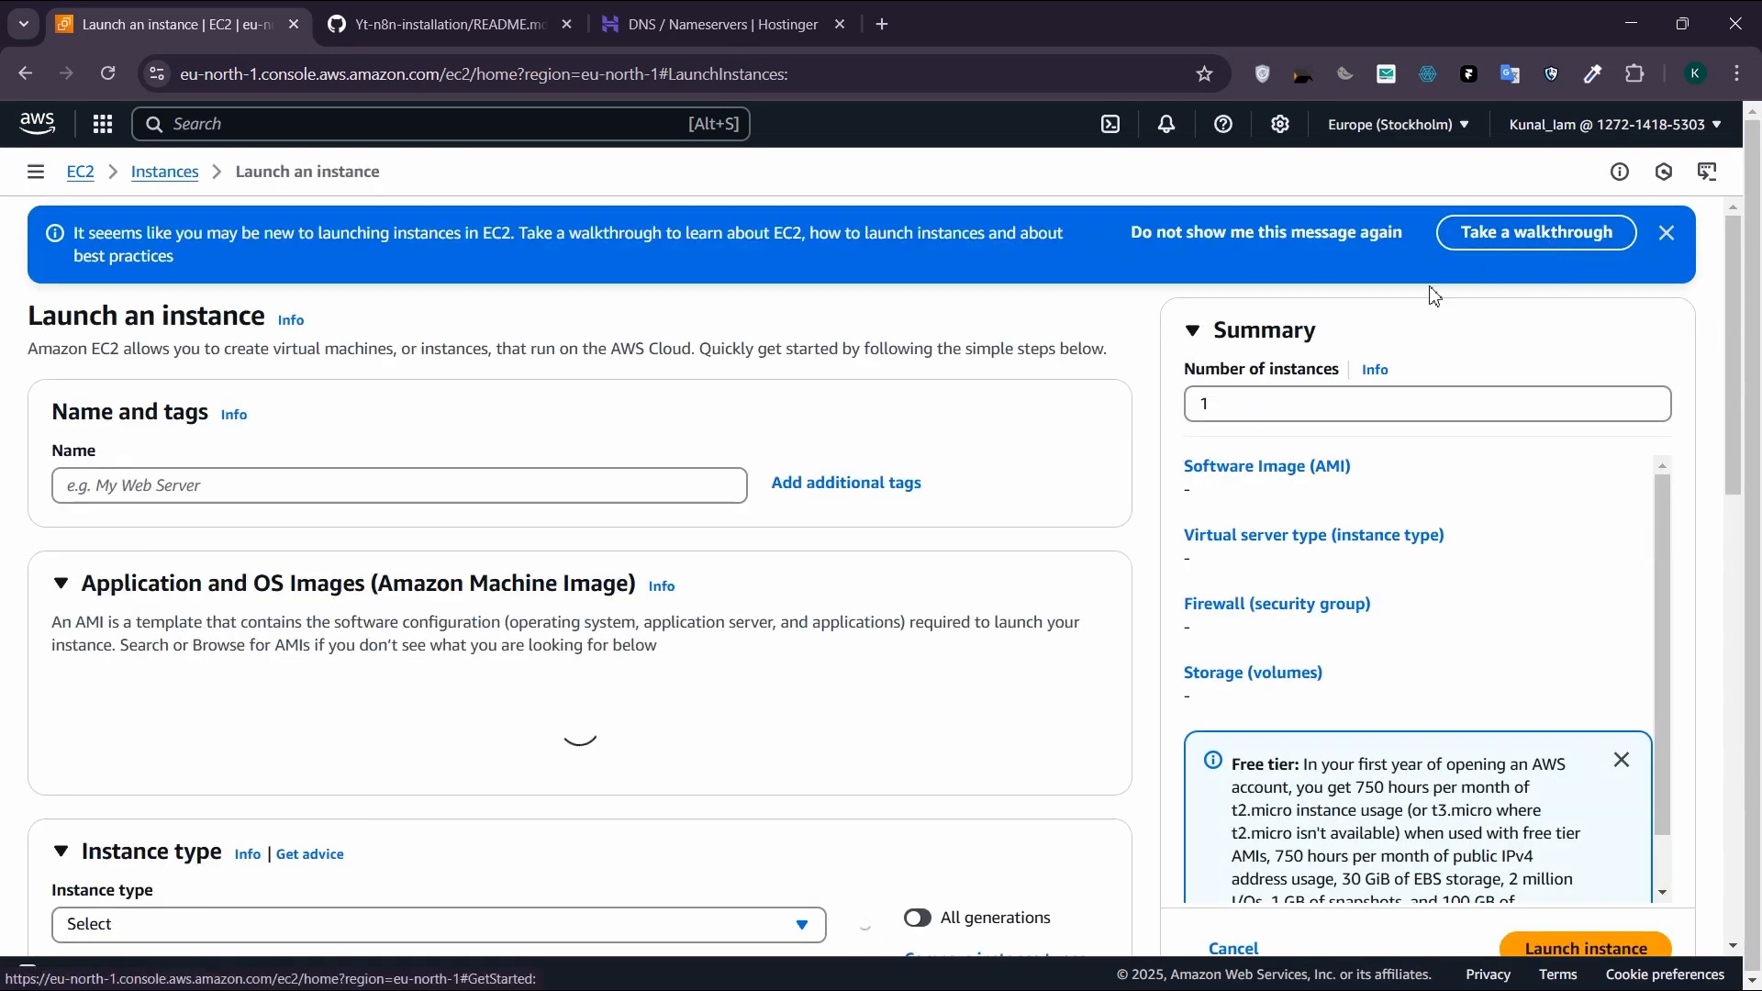
{"action": "left_click", "coordinate": [334, 496]}
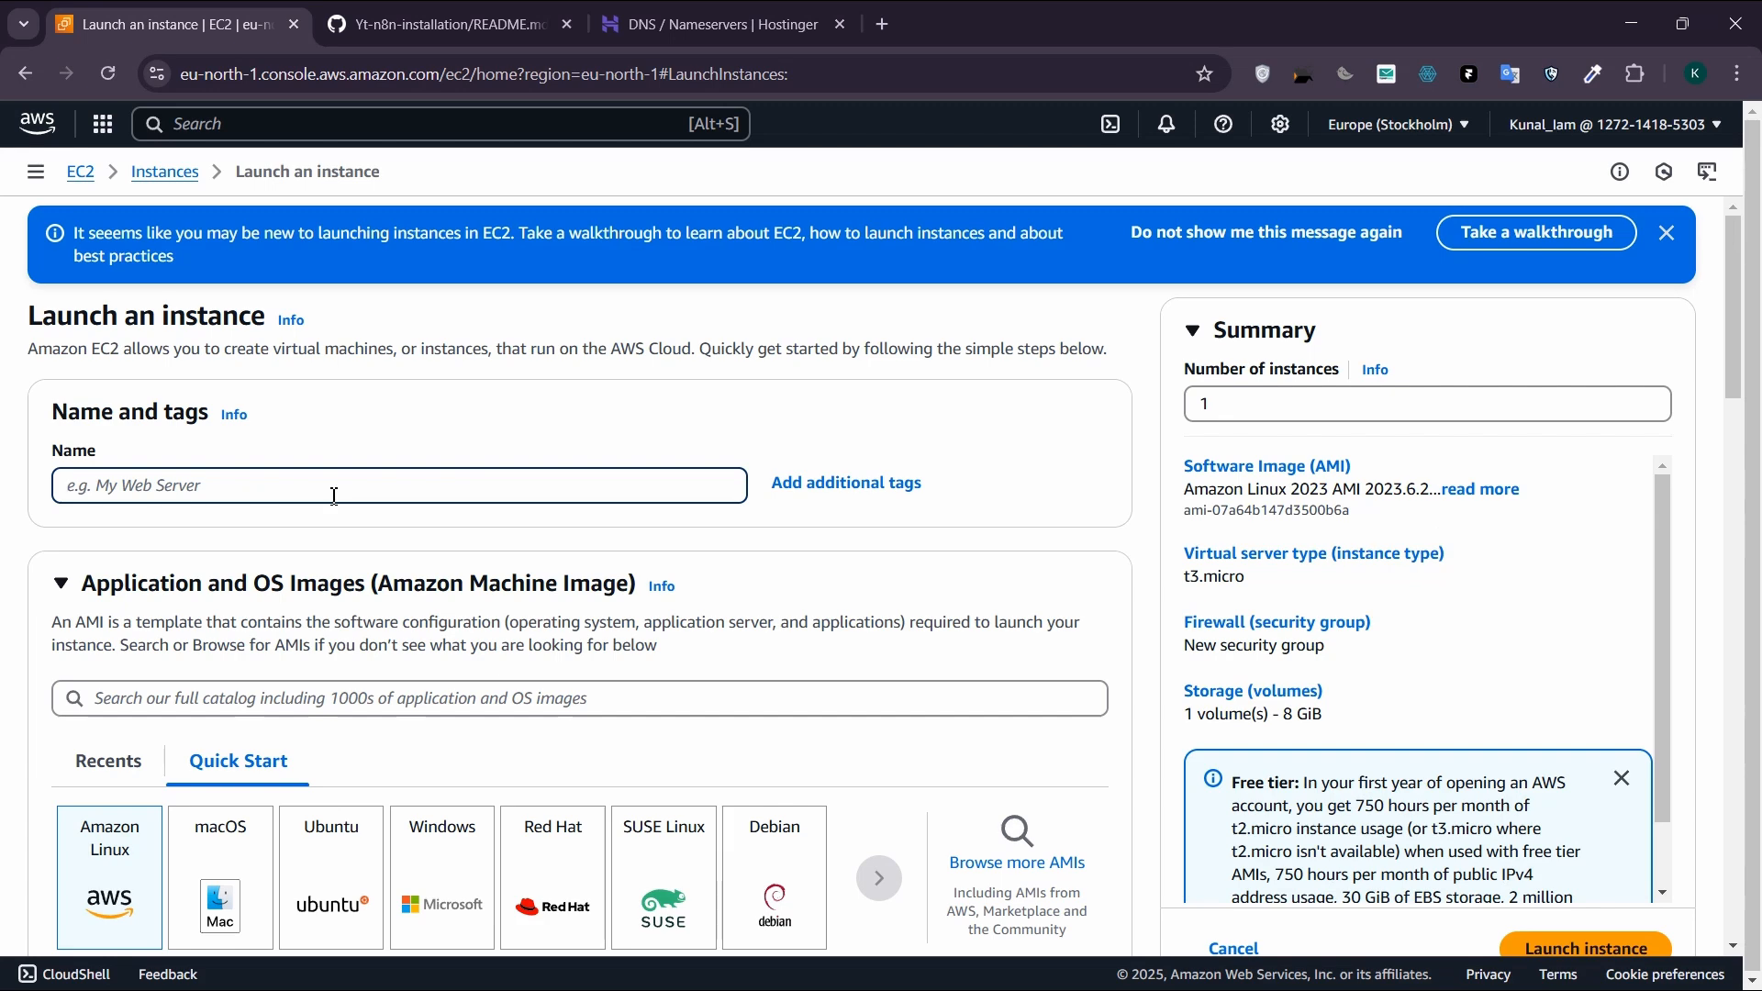
{"action": "type", "text": "yt-n"}
Step: Choose Ubuntu as the operating system, with the Ubuntu Server 24.04 LTS (HVM), SSD Volume Type image
{"action": "scroll", "coordinate": [441, 532], "scroll_direction": "down", "scroll_amount": 4}
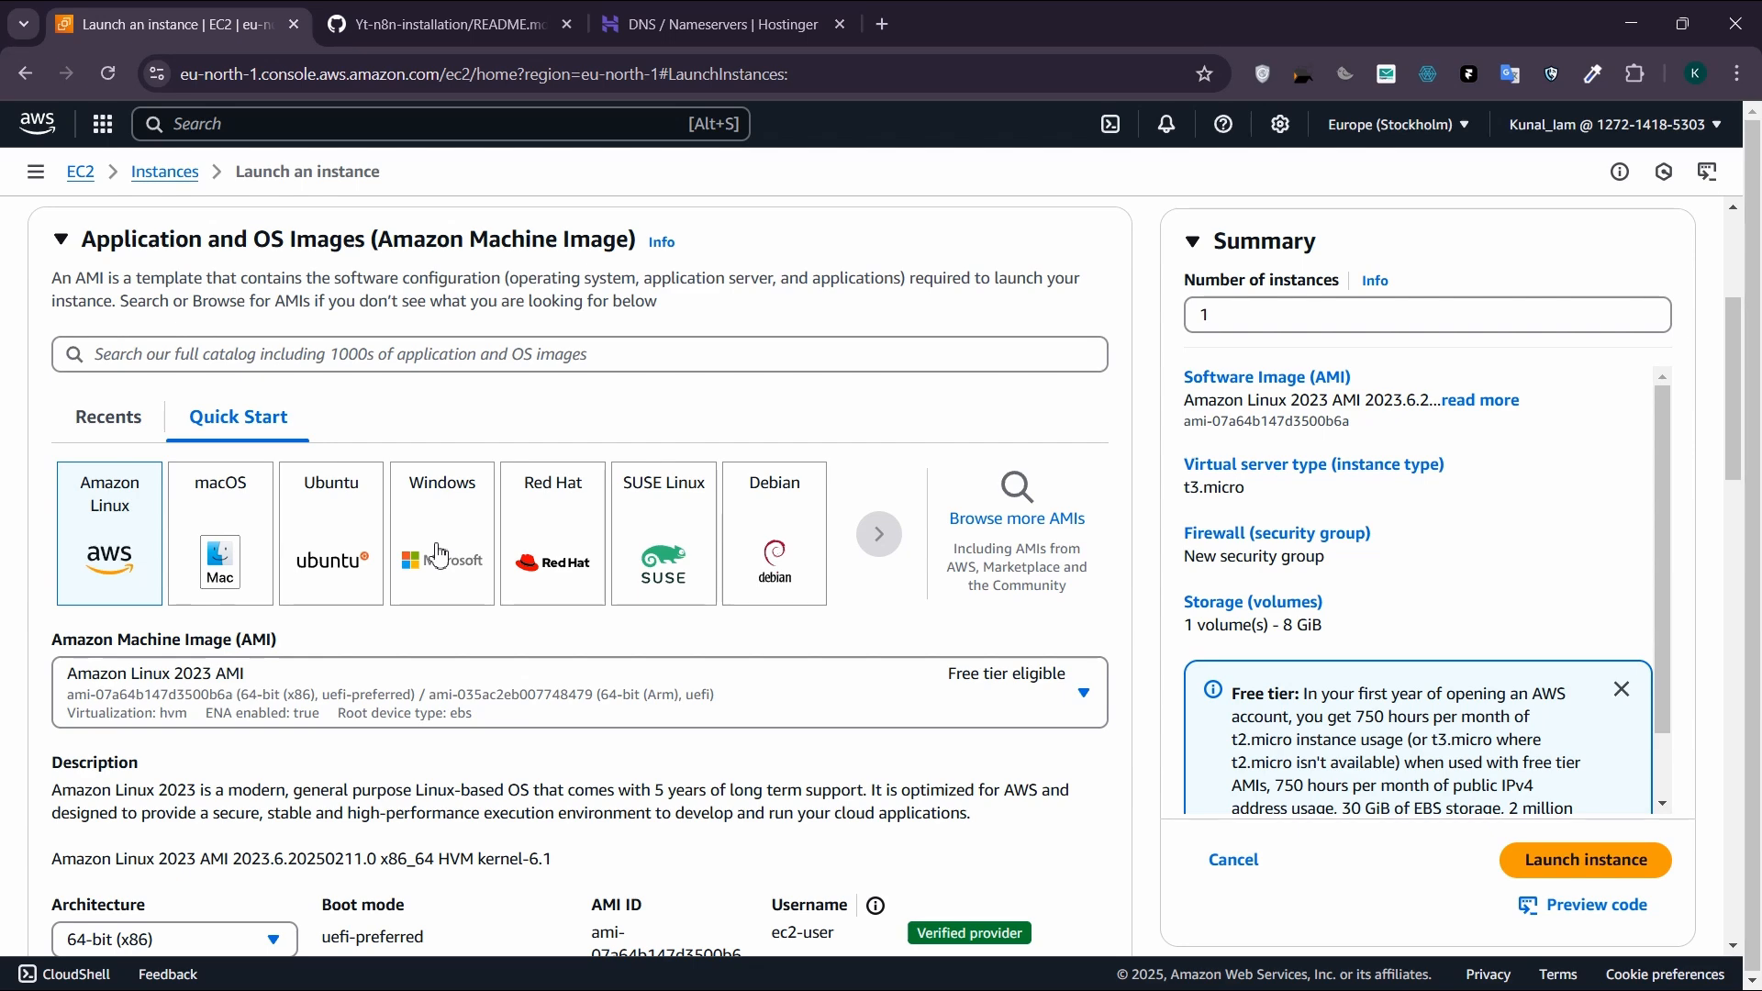
{"action": "left_click", "coordinate": [351, 549]}
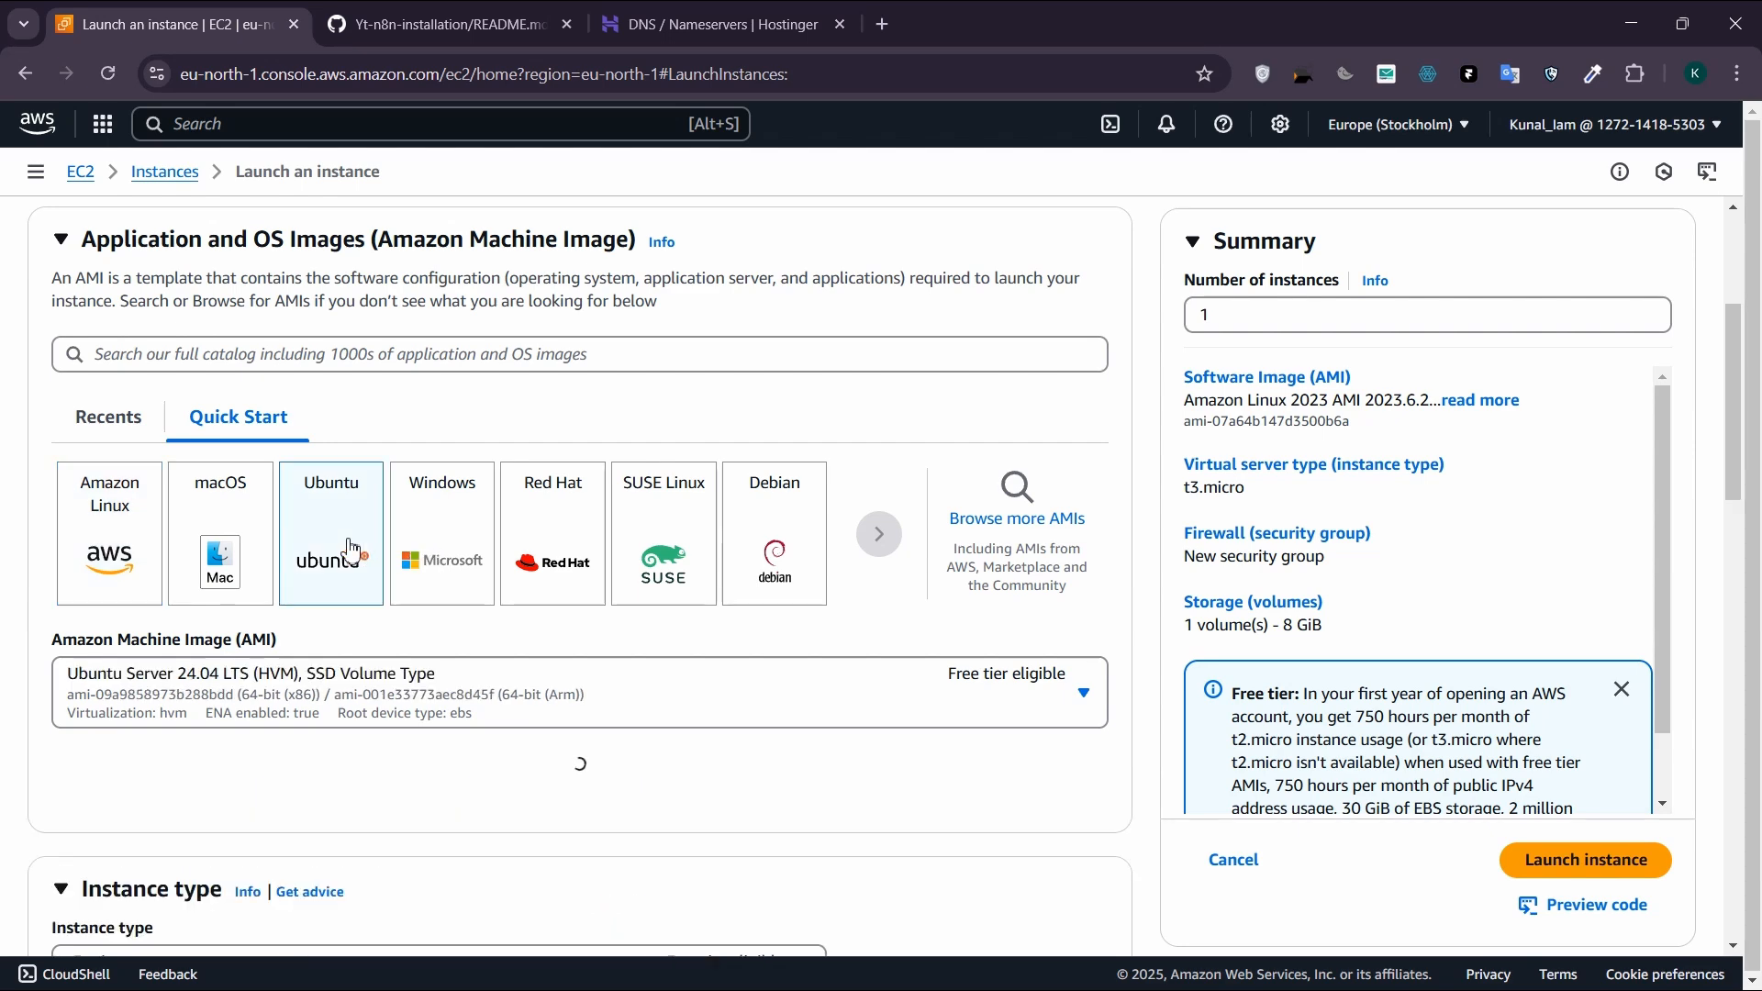
{"action": "scroll", "coordinate": [395, 514], "scroll_direction": "down", "scroll_amount": 4}
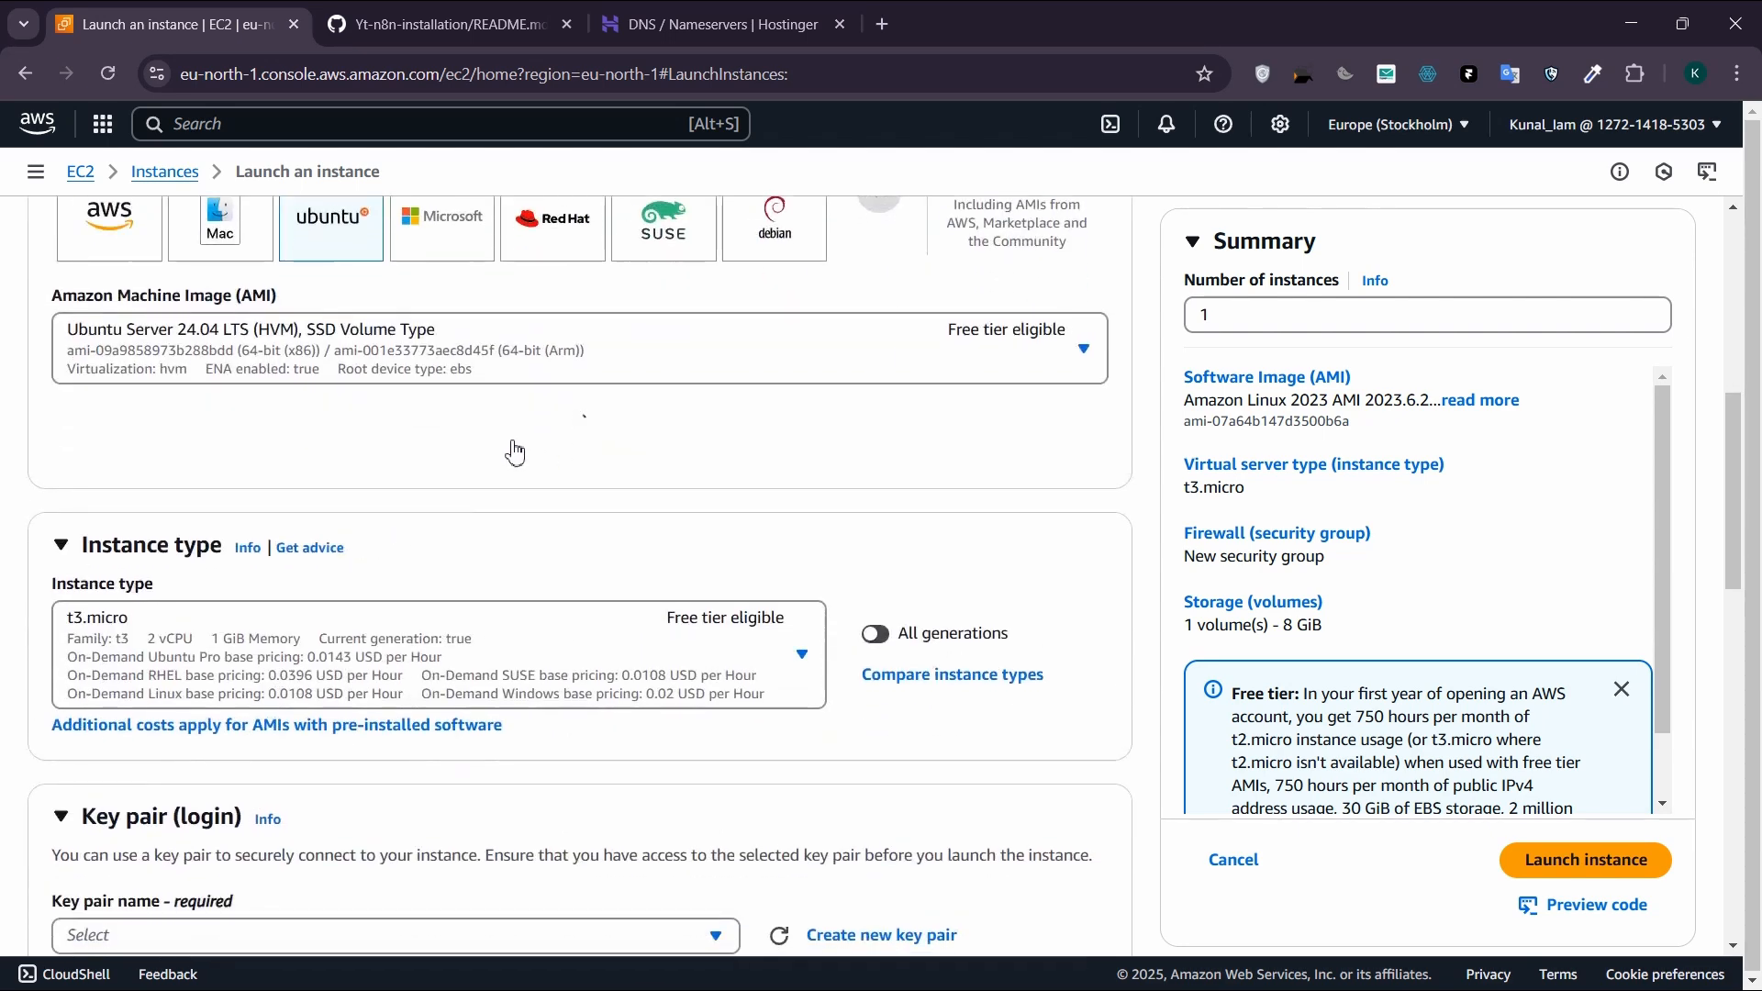
{"action": "scroll", "coordinate": [385, 440], "scroll_direction": "down", "scroll_amount": 7}
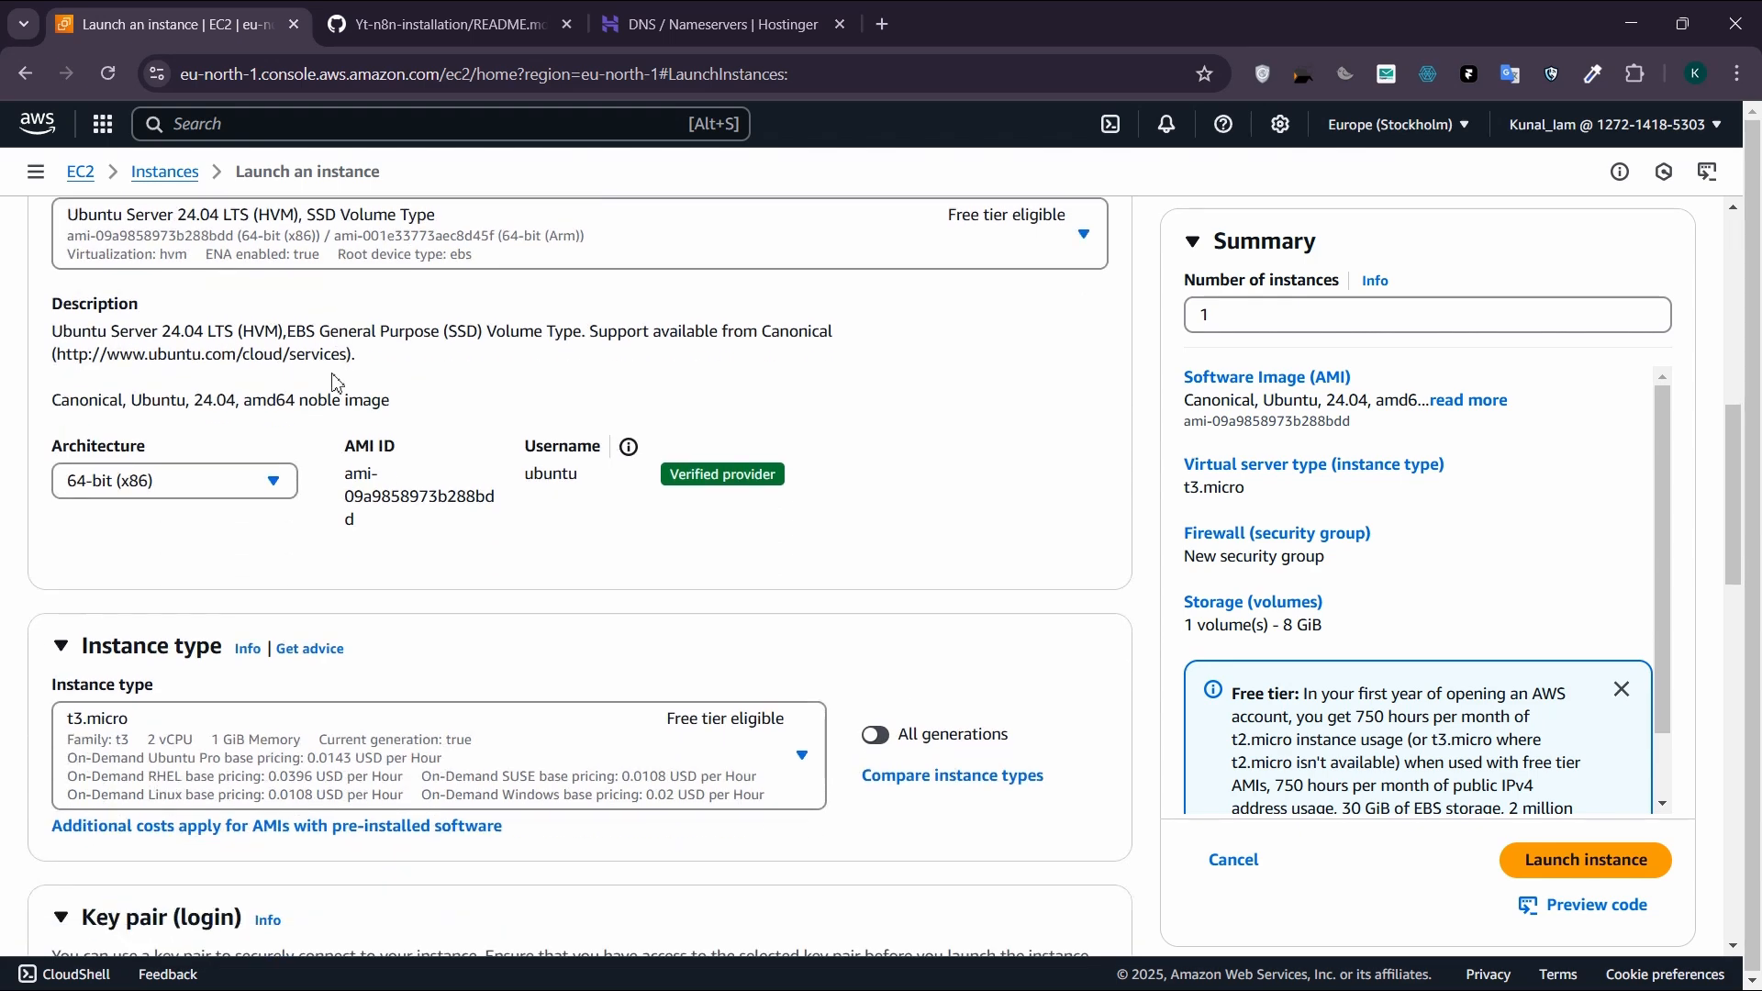
Step: Assign the existing n8n key pair to the instance for login, without creating a new one
{"action": "scroll", "coordinate": [364, 416], "scroll_direction": "down", "scroll_amount": 1}
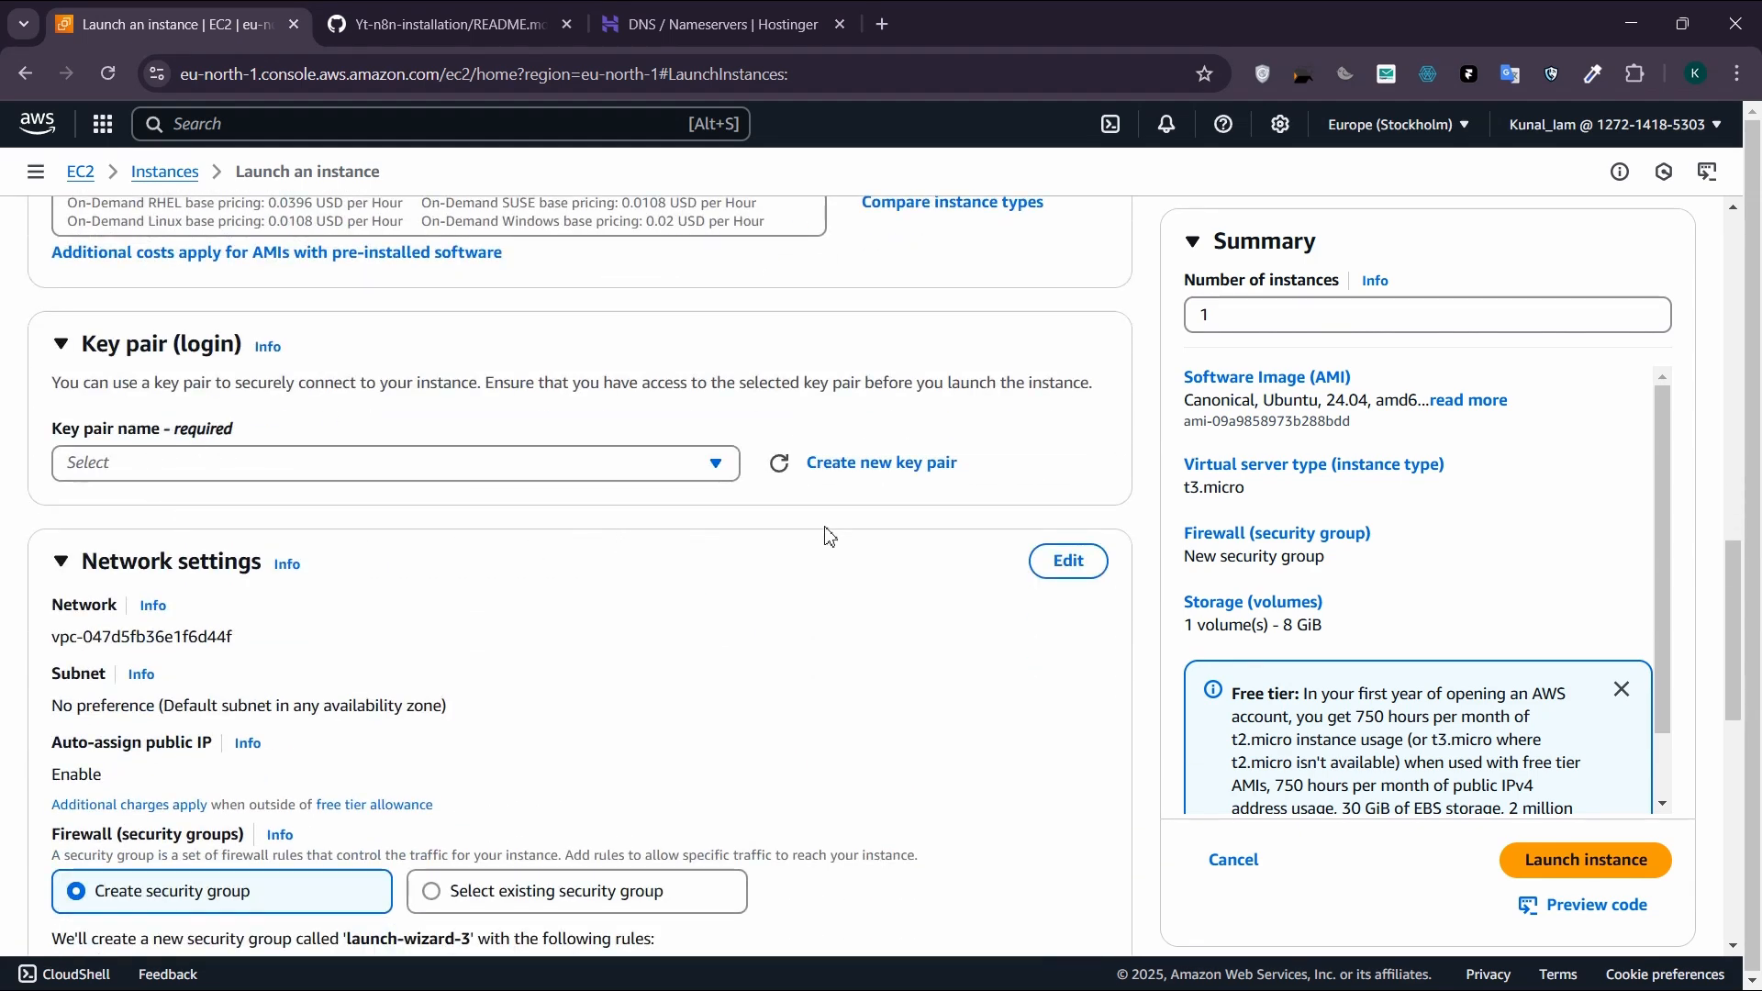
{"action": "left_click", "coordinate": [931, 464]}
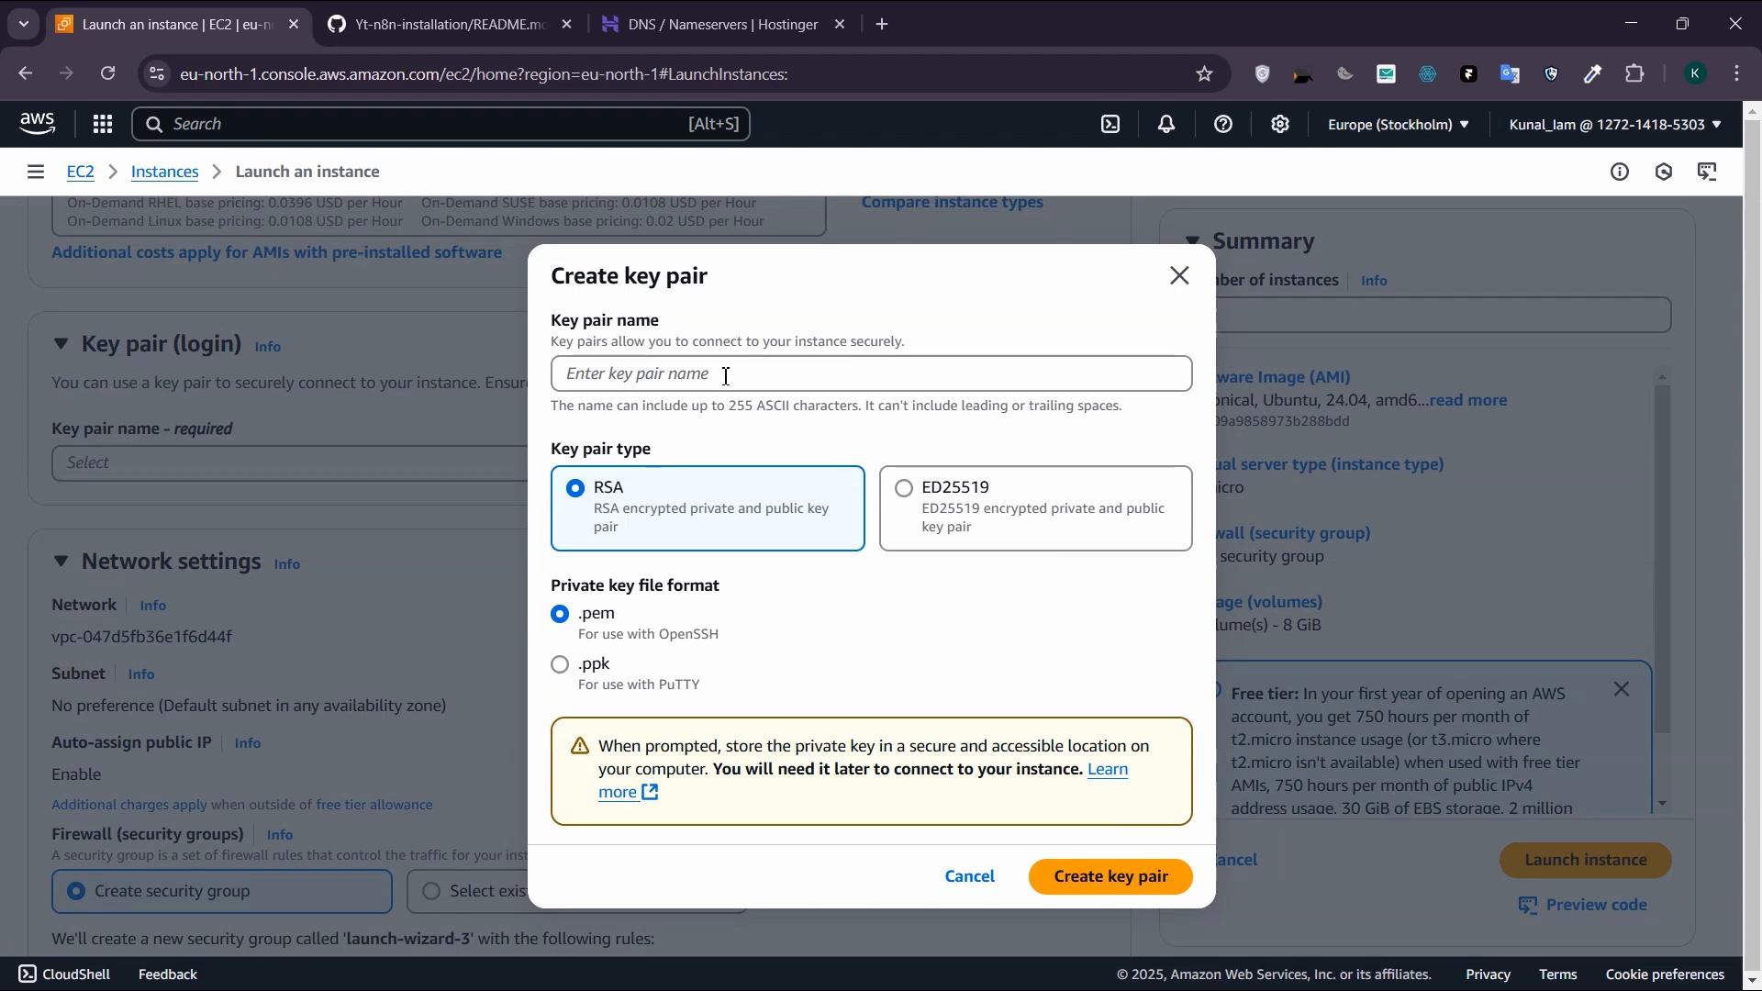
{"action": "left_click", "coordinate": [1180, 280]}
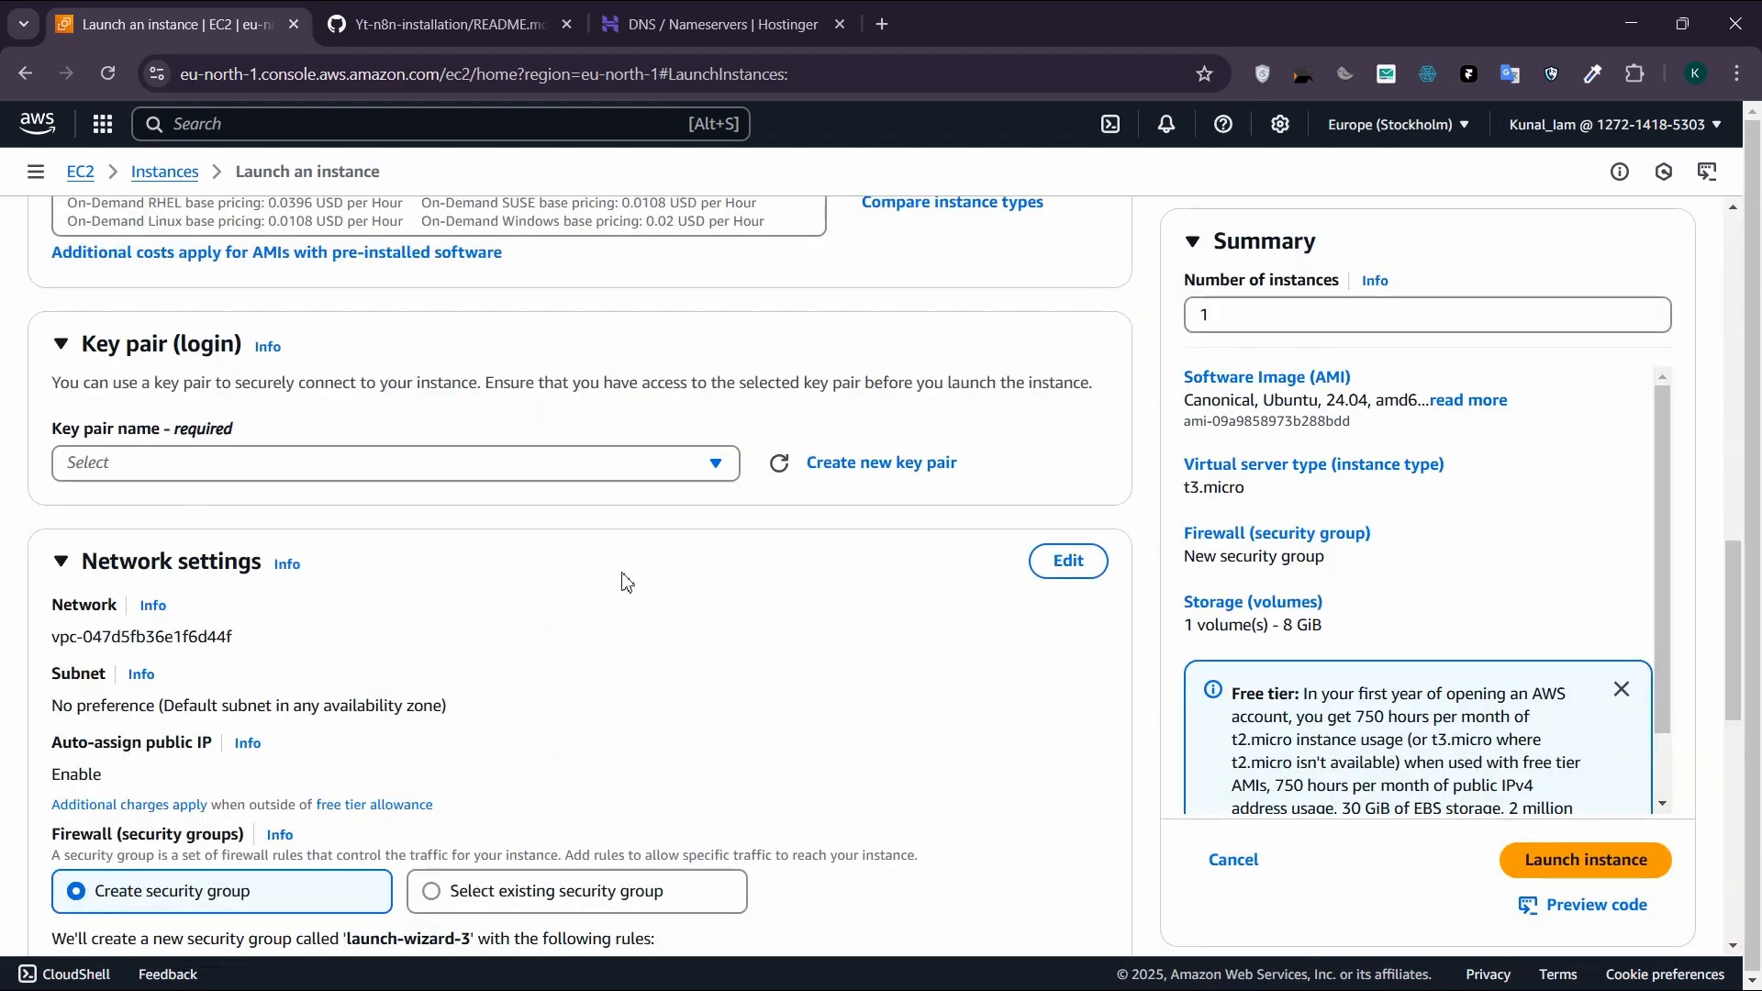
{"action": "left_click", "coordinate": [717, 464]}
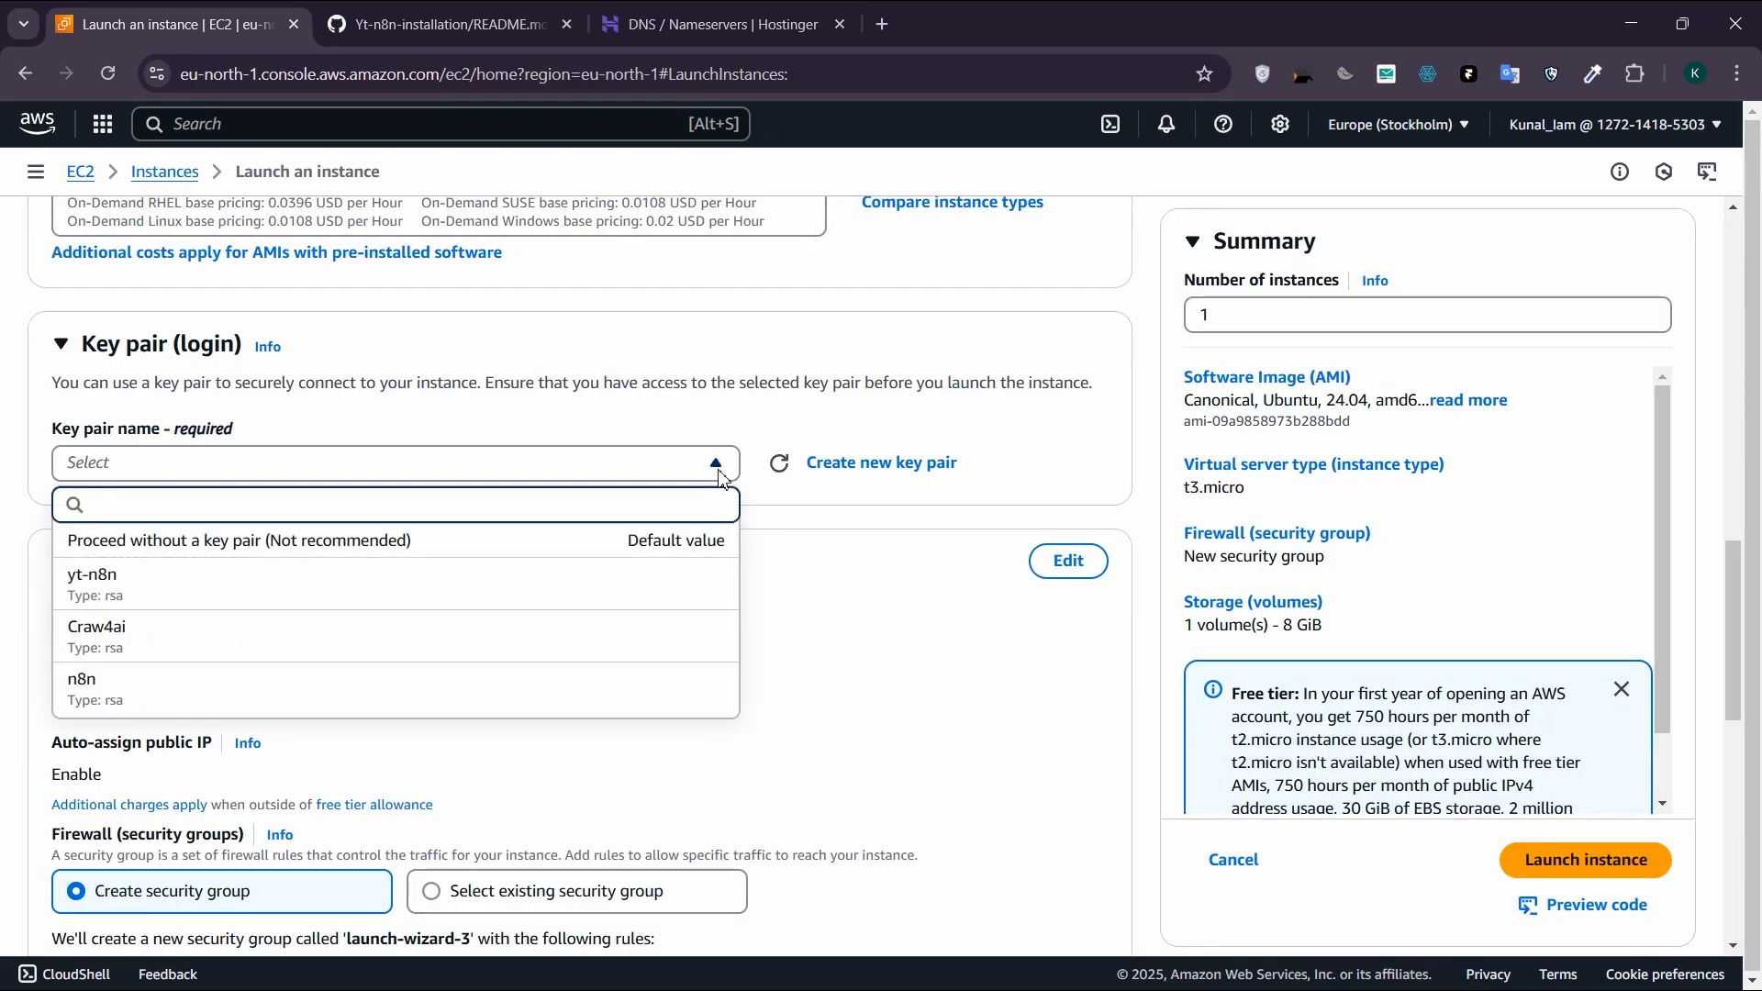
{"action": "left_click", "coordinate": [207, 714]}
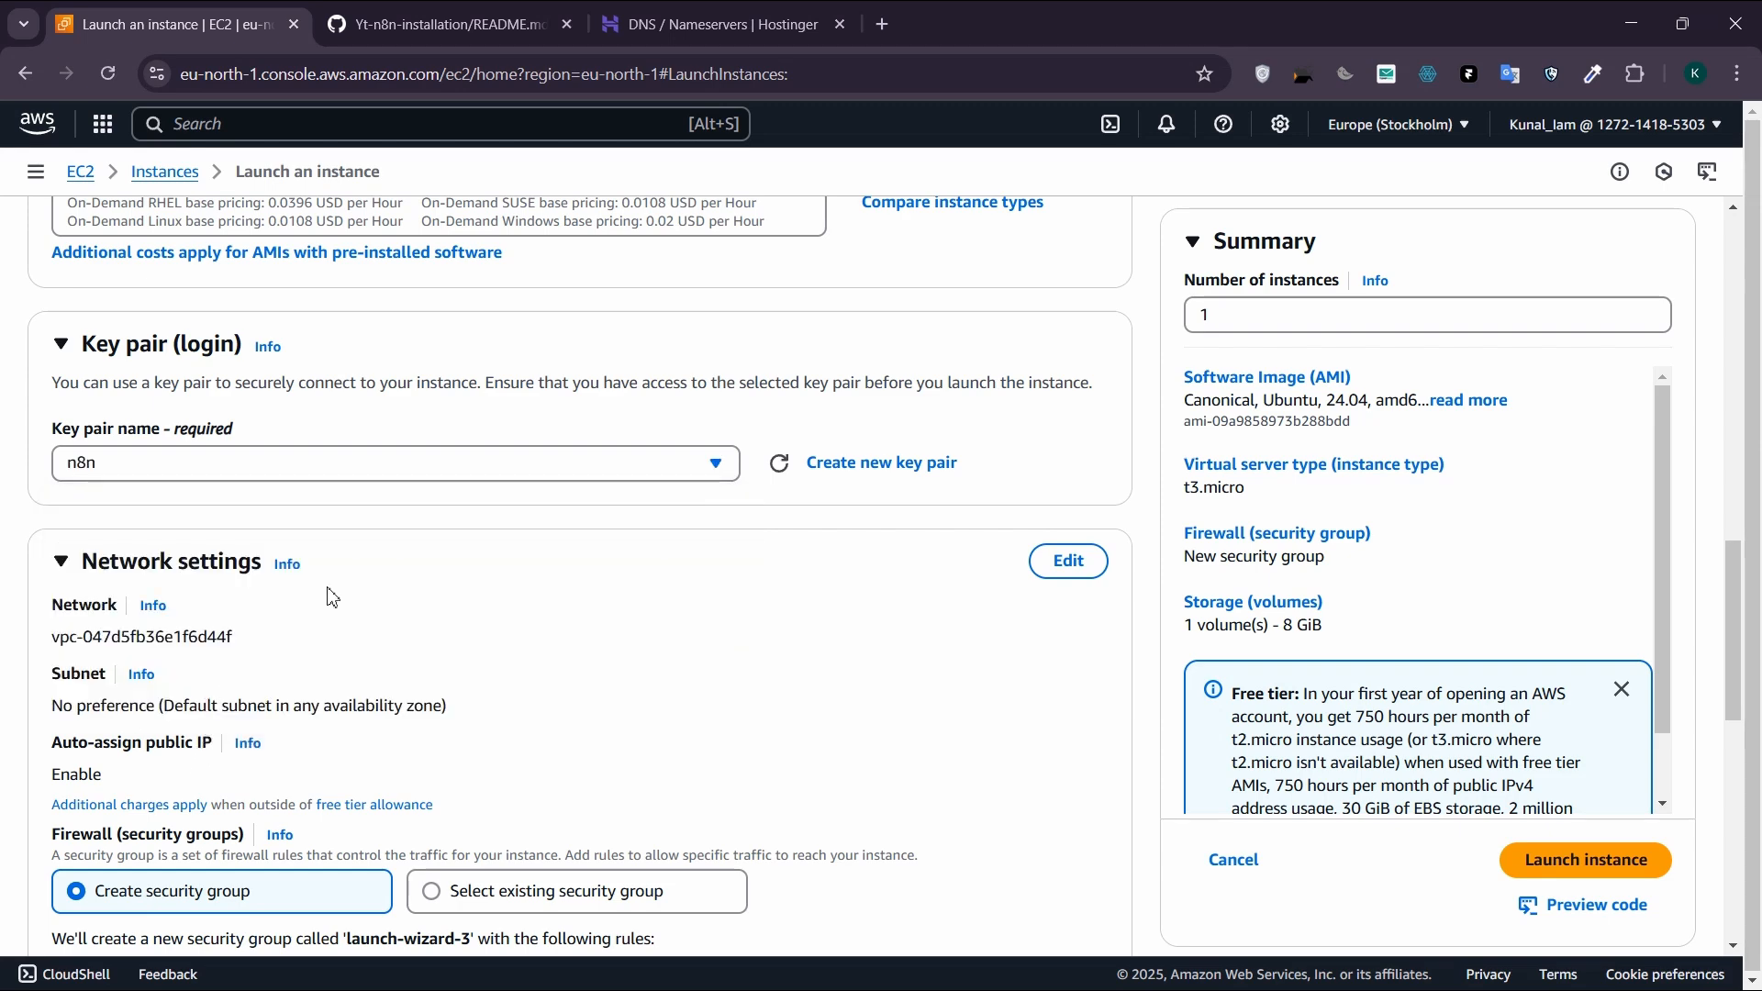
Step: Allow HTTPS and HTTP traffic from the internet in the new security group, keeping SSH access from Anywhere
{"action": "scroll", "coordinate": [332, 597], "scroll_direction": "down", "scroll_amount": 4}
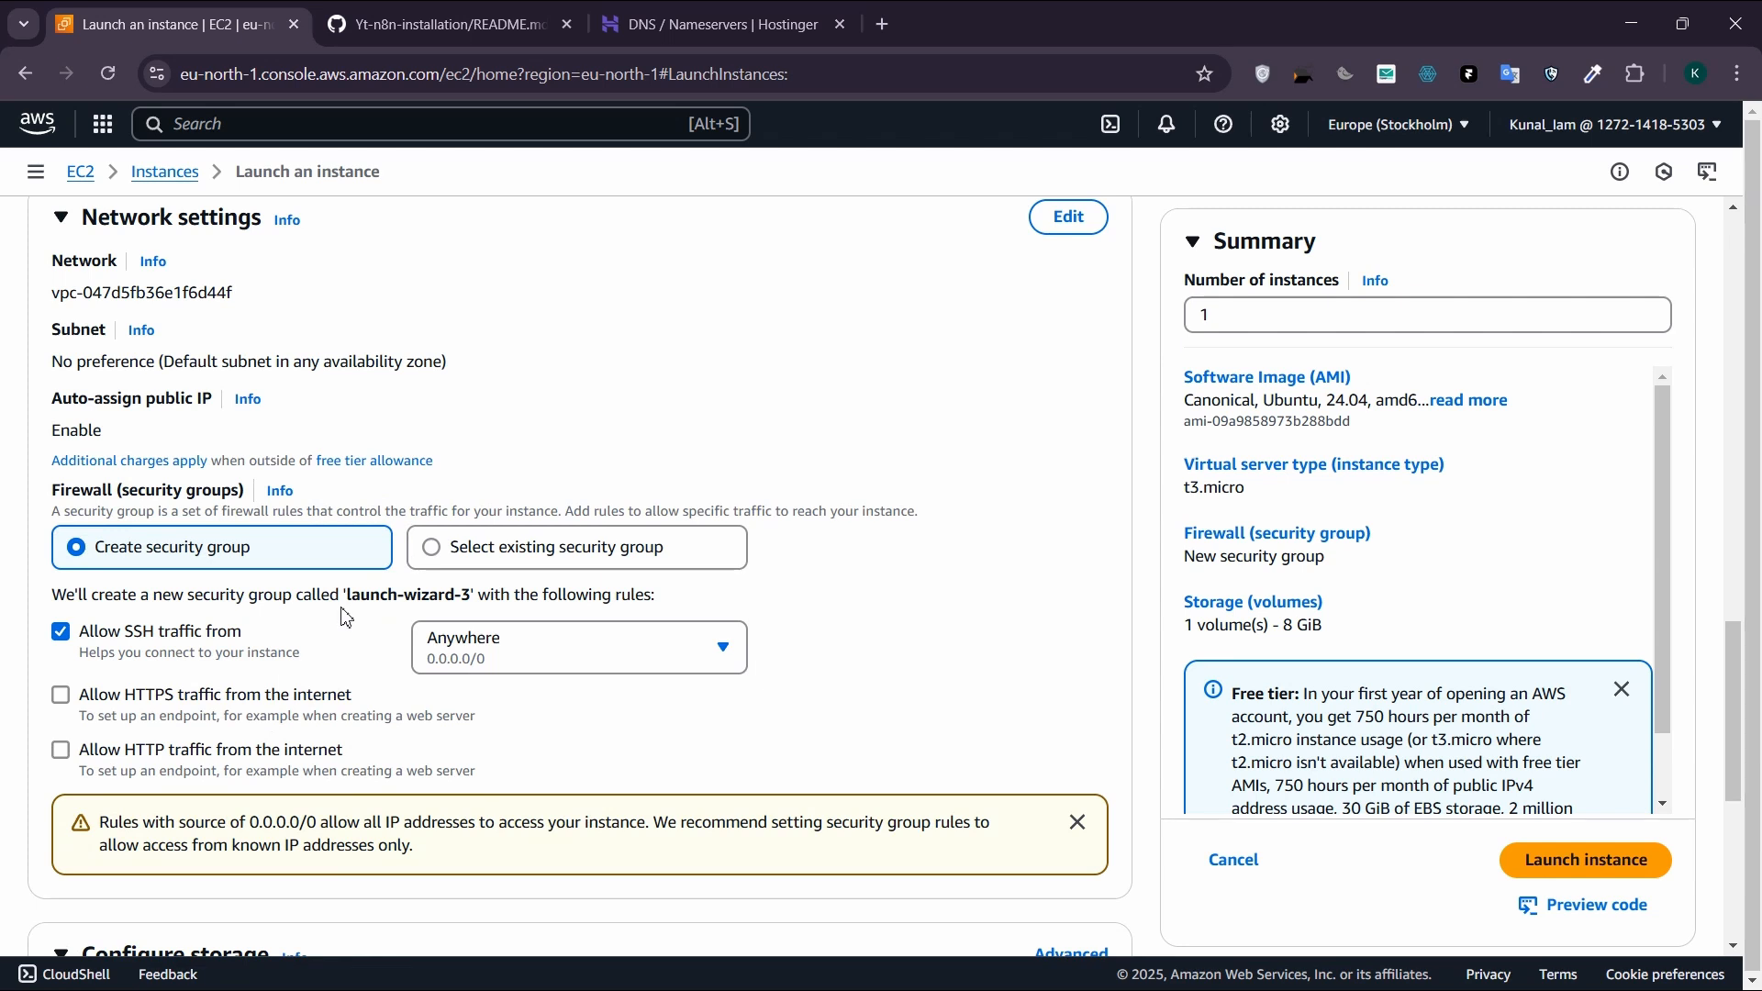
{"action": "left_click", "coordinate": [62, 695]}
{"action": "left_click", "coordinate": [585, 642]}
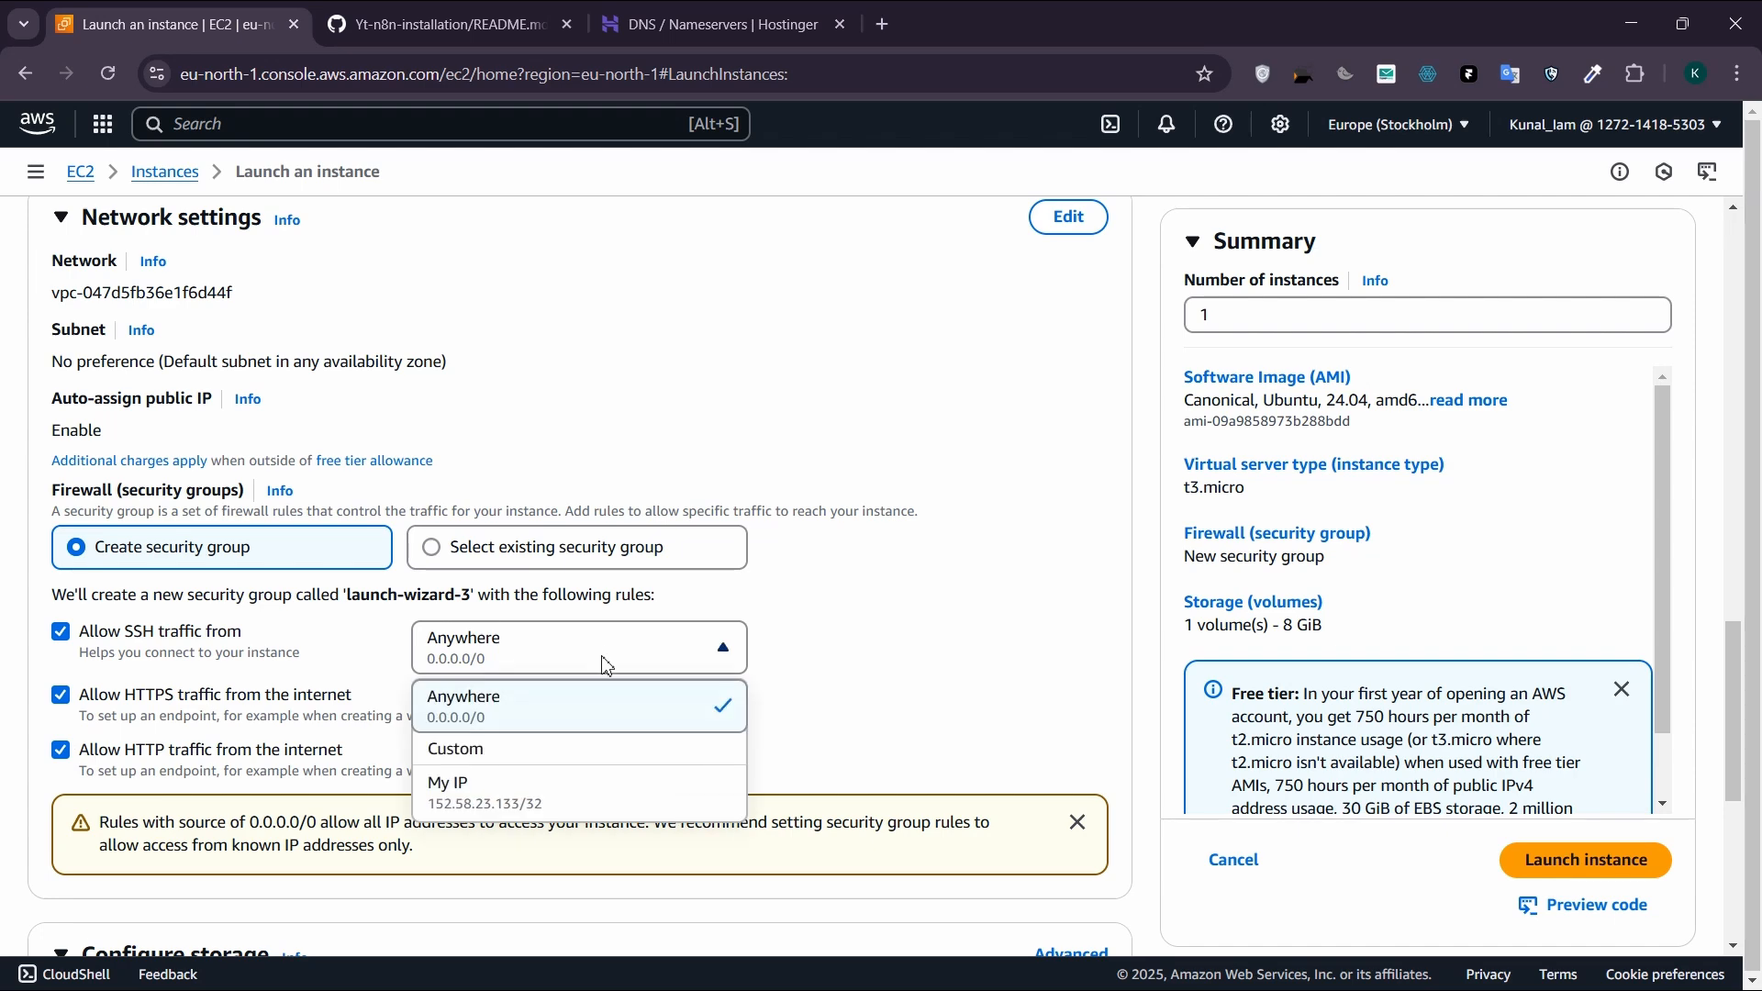
{"action": "left_click", "coordinate": [886, 726]}
Step: Set the gp3 root volume size to 8 GiB and launch the instance
{"action": "scroll", "coordinate": [847, 693], "scroll_direction": "down", "scroll_amount": 5}
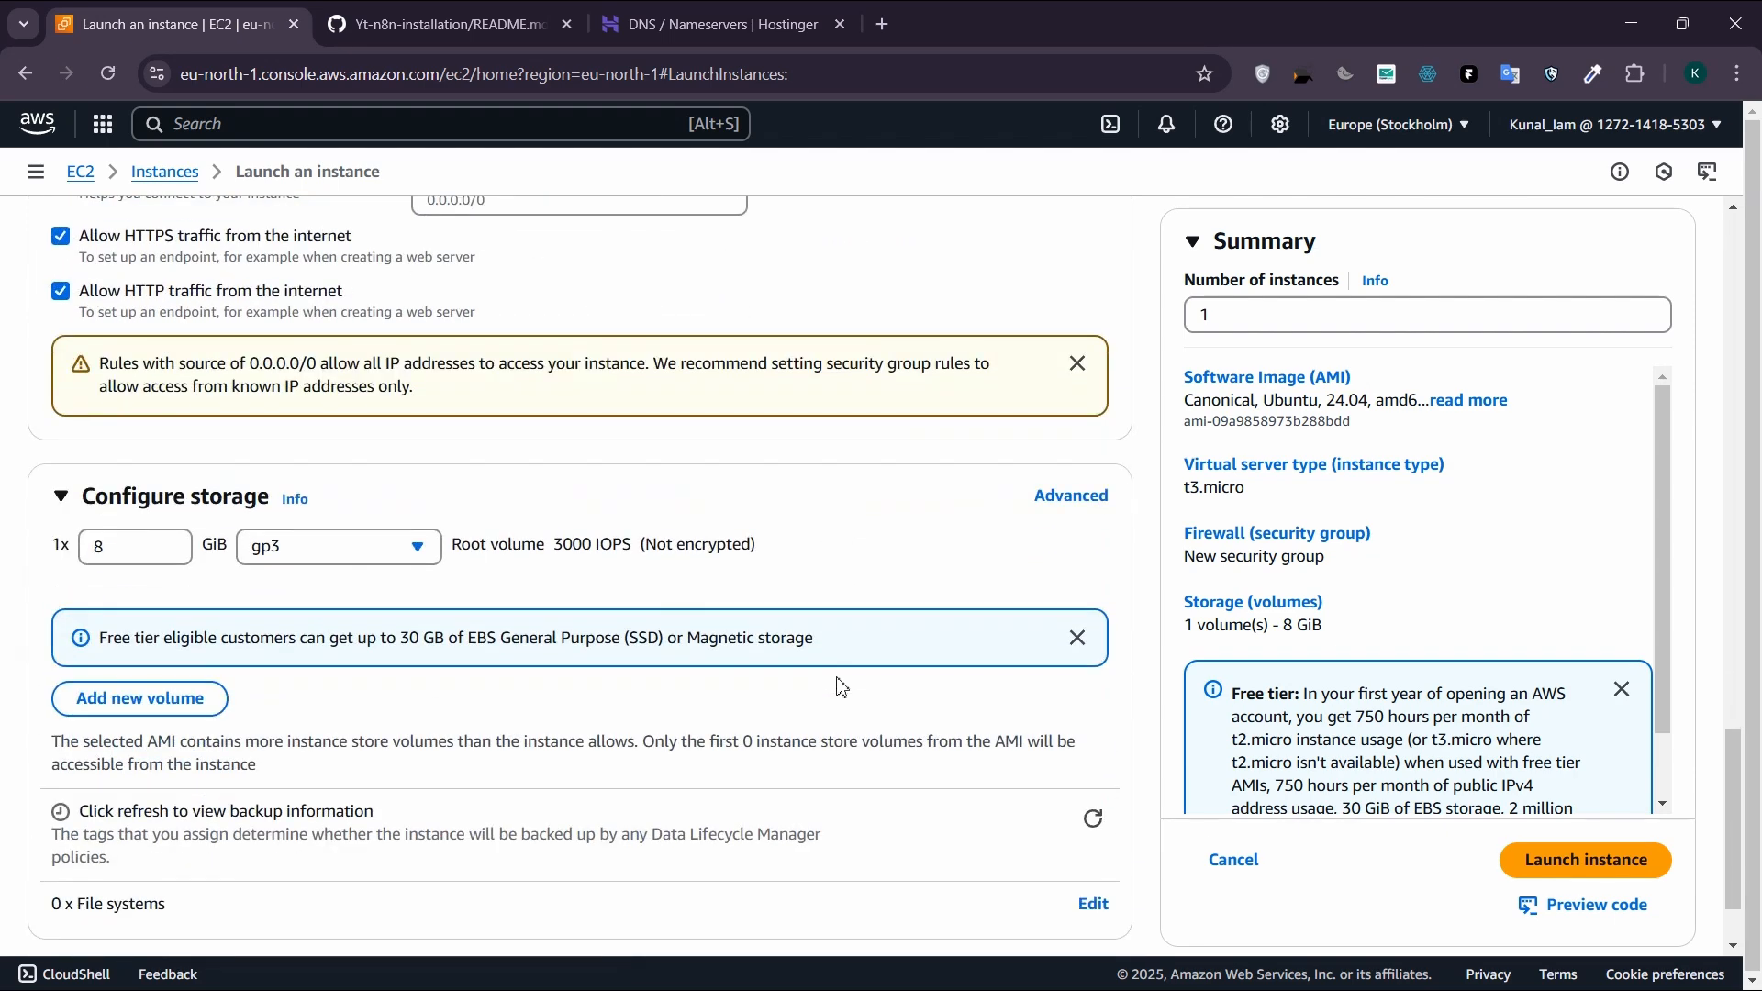
{"action": "scroll", "coordinate": [817, 671], "scroll_direction": "down", "scroll_amount": 2}
{"action": "left_click", "coordinate": [138, 433]}
{"action": "key", "text": "BackSpace"}
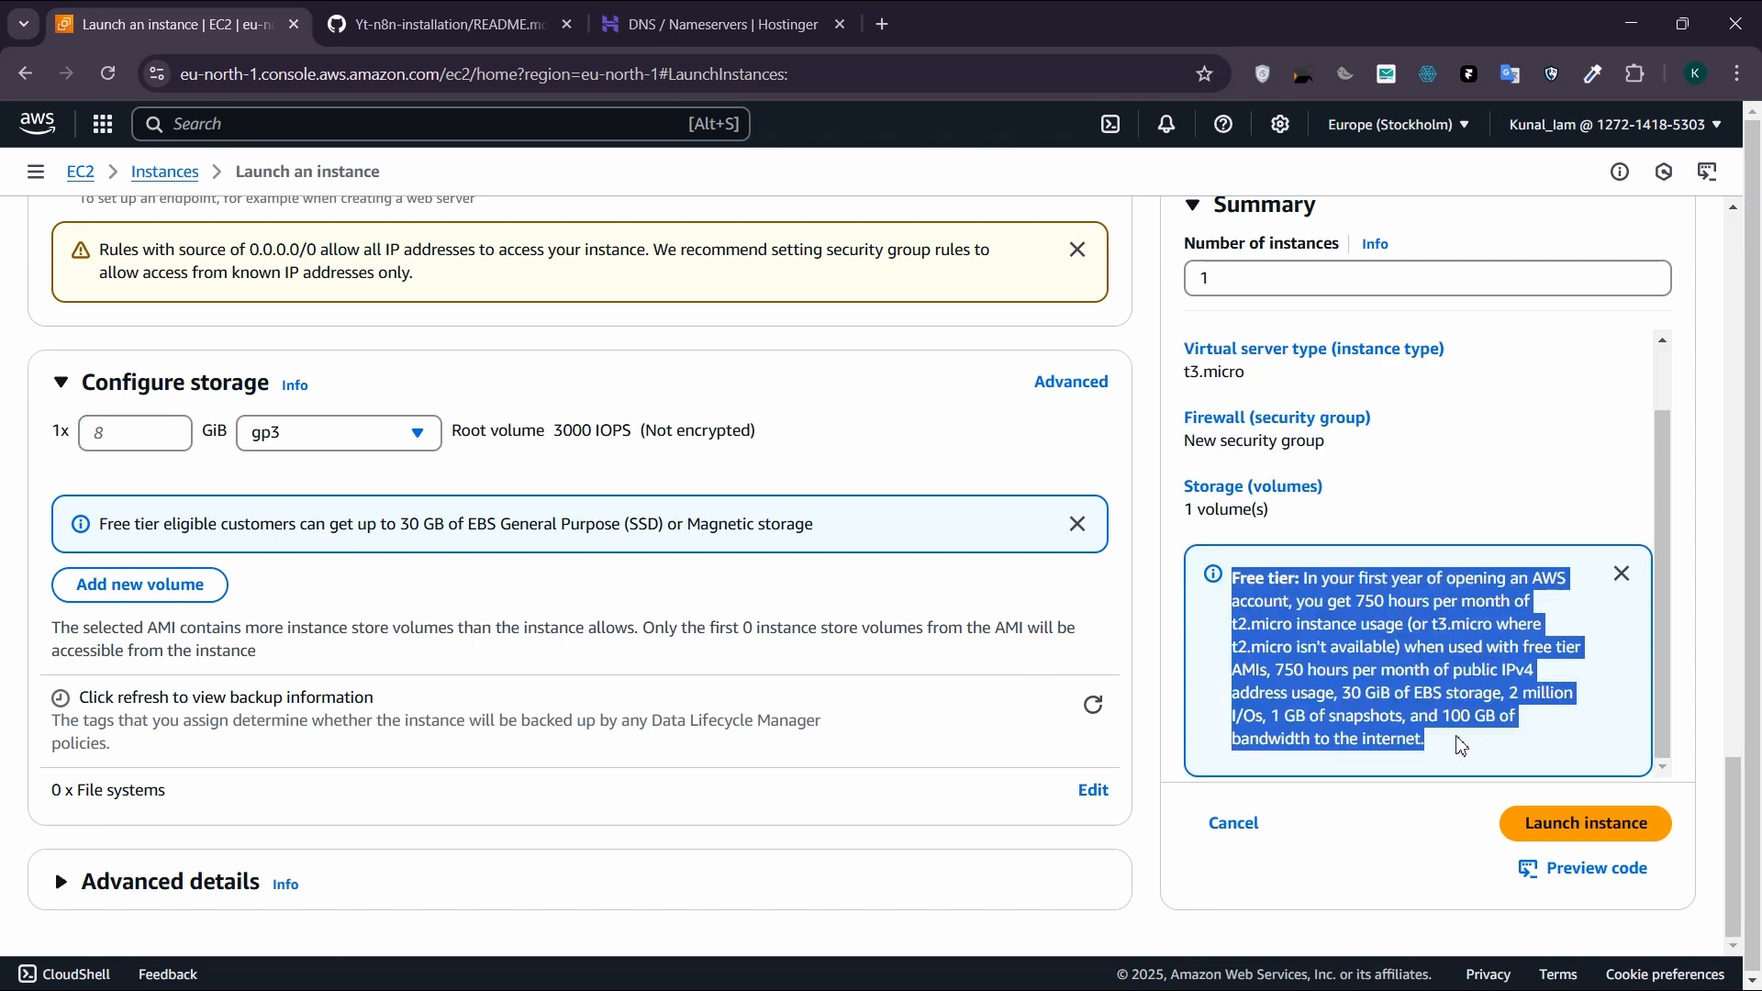
{"action": "left_click", "coordinate": [1461, 745]}
{"action": "left_click", "coordinate": [128, 440]}
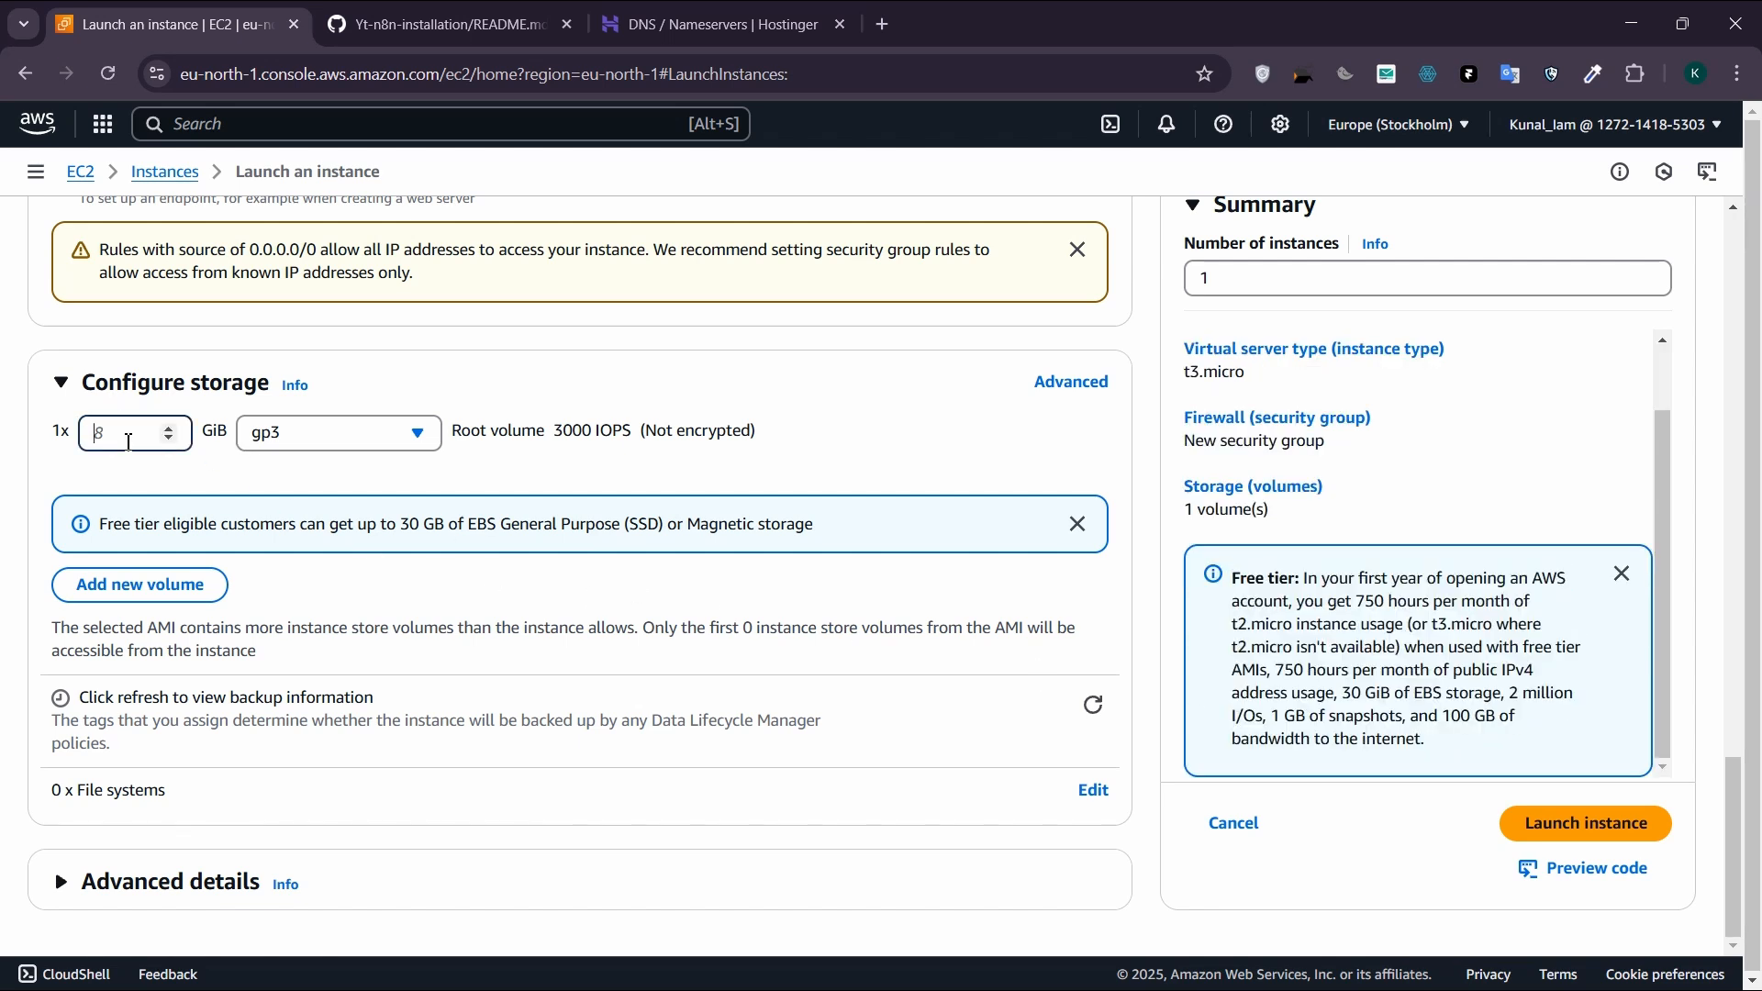
{"action": "left_click", "coordinate": [211, 492]}
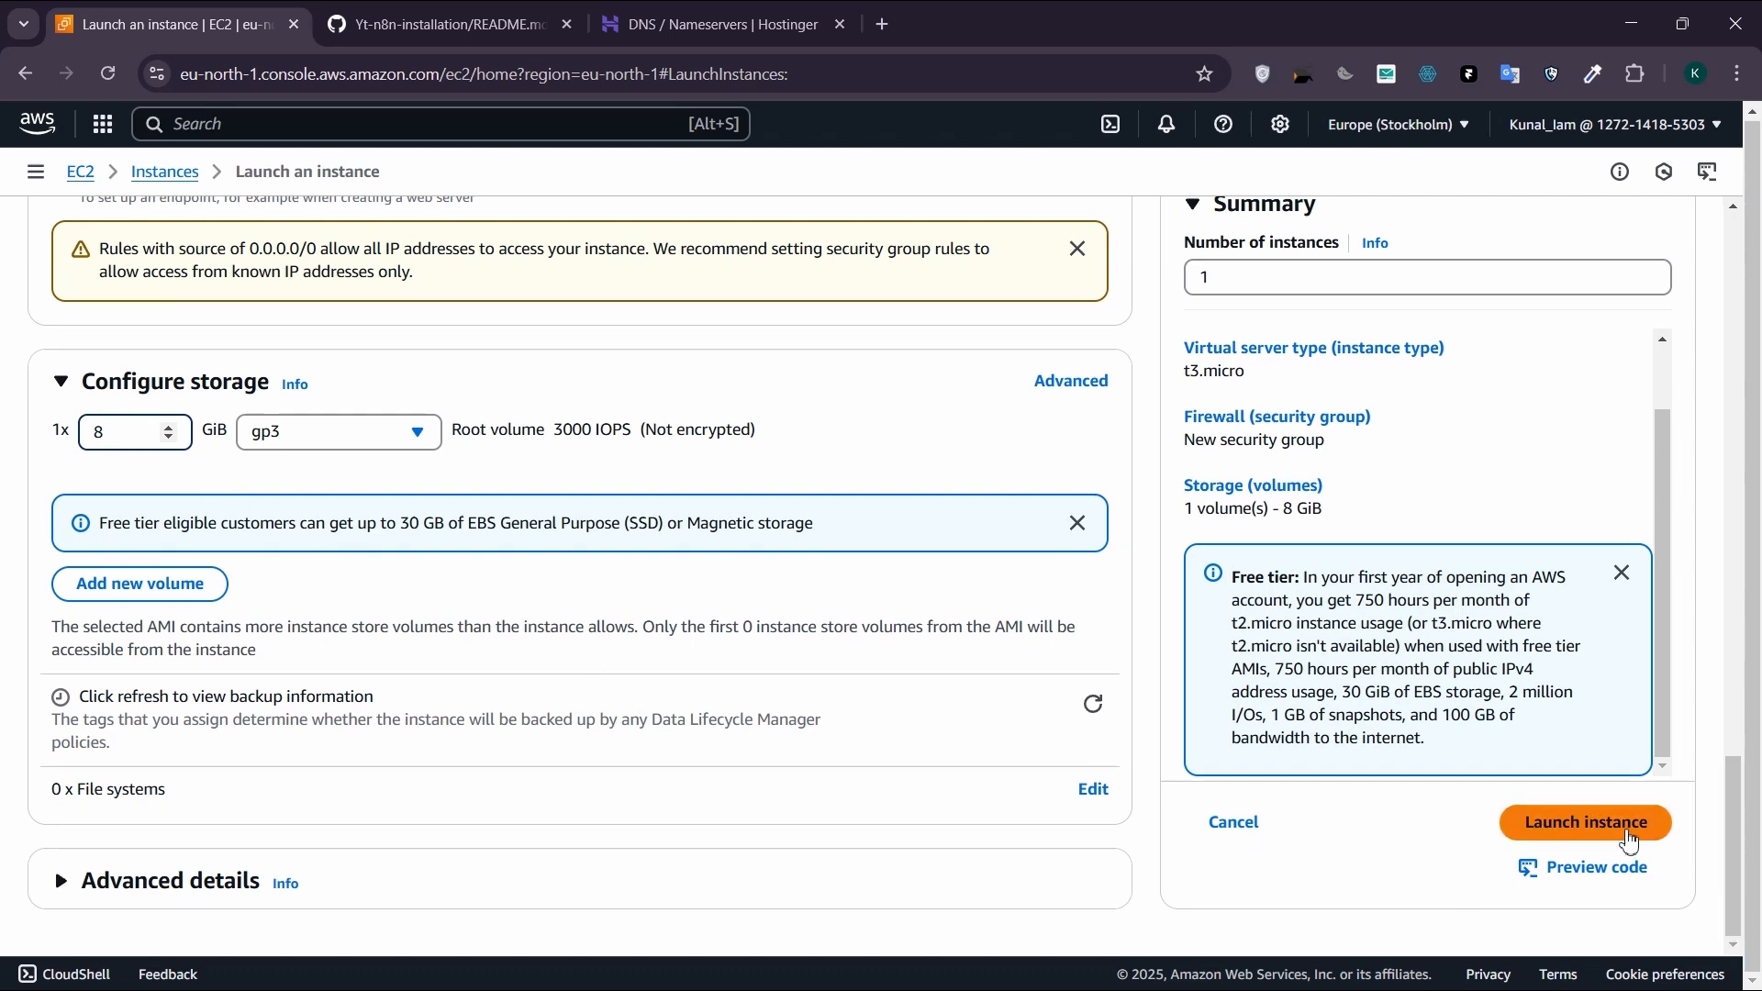
{"action": "left_click", "coordinate": [1629, 841]}
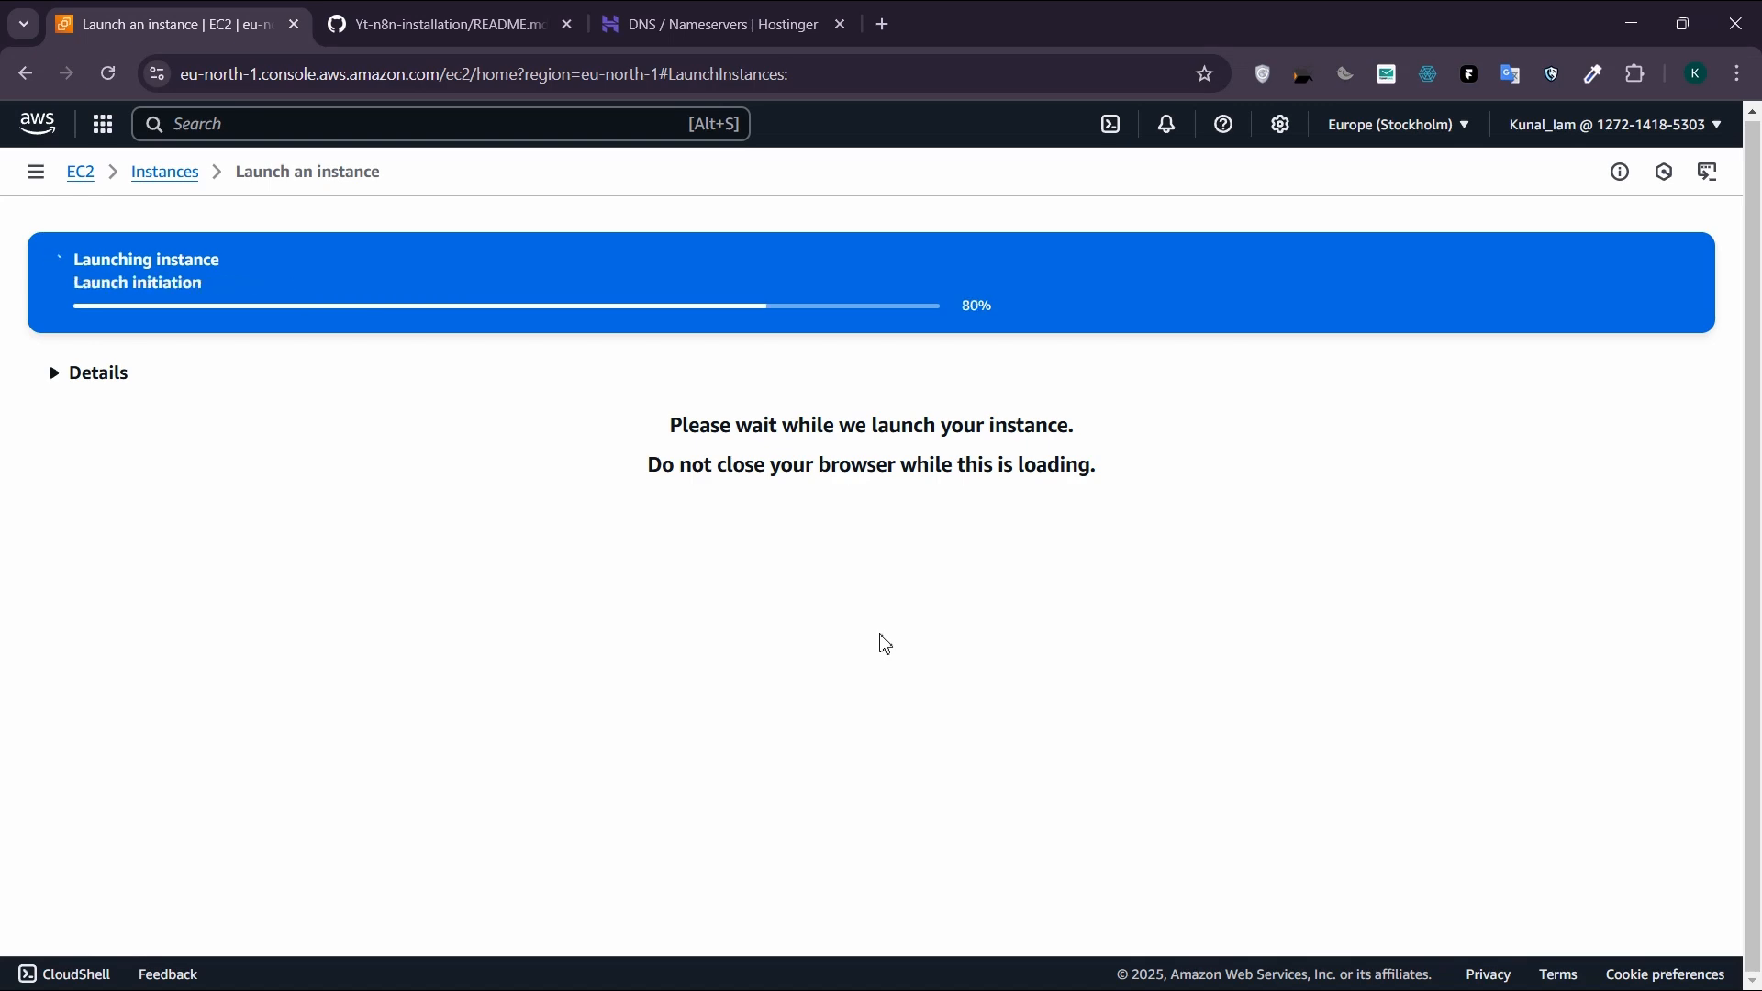
Step: Open the newly launched yt-n8n instance and connect to its terminal using EC2 Instance Connect with the username ubuntu
{"action": "left_click_drag", "start_coordinate": [72, 259], "coordinate": [548, 317]}
{"action": "left_click", "coordinate": [101, 350]}
{"action": "left_click", "coordinate": [165, 171]}
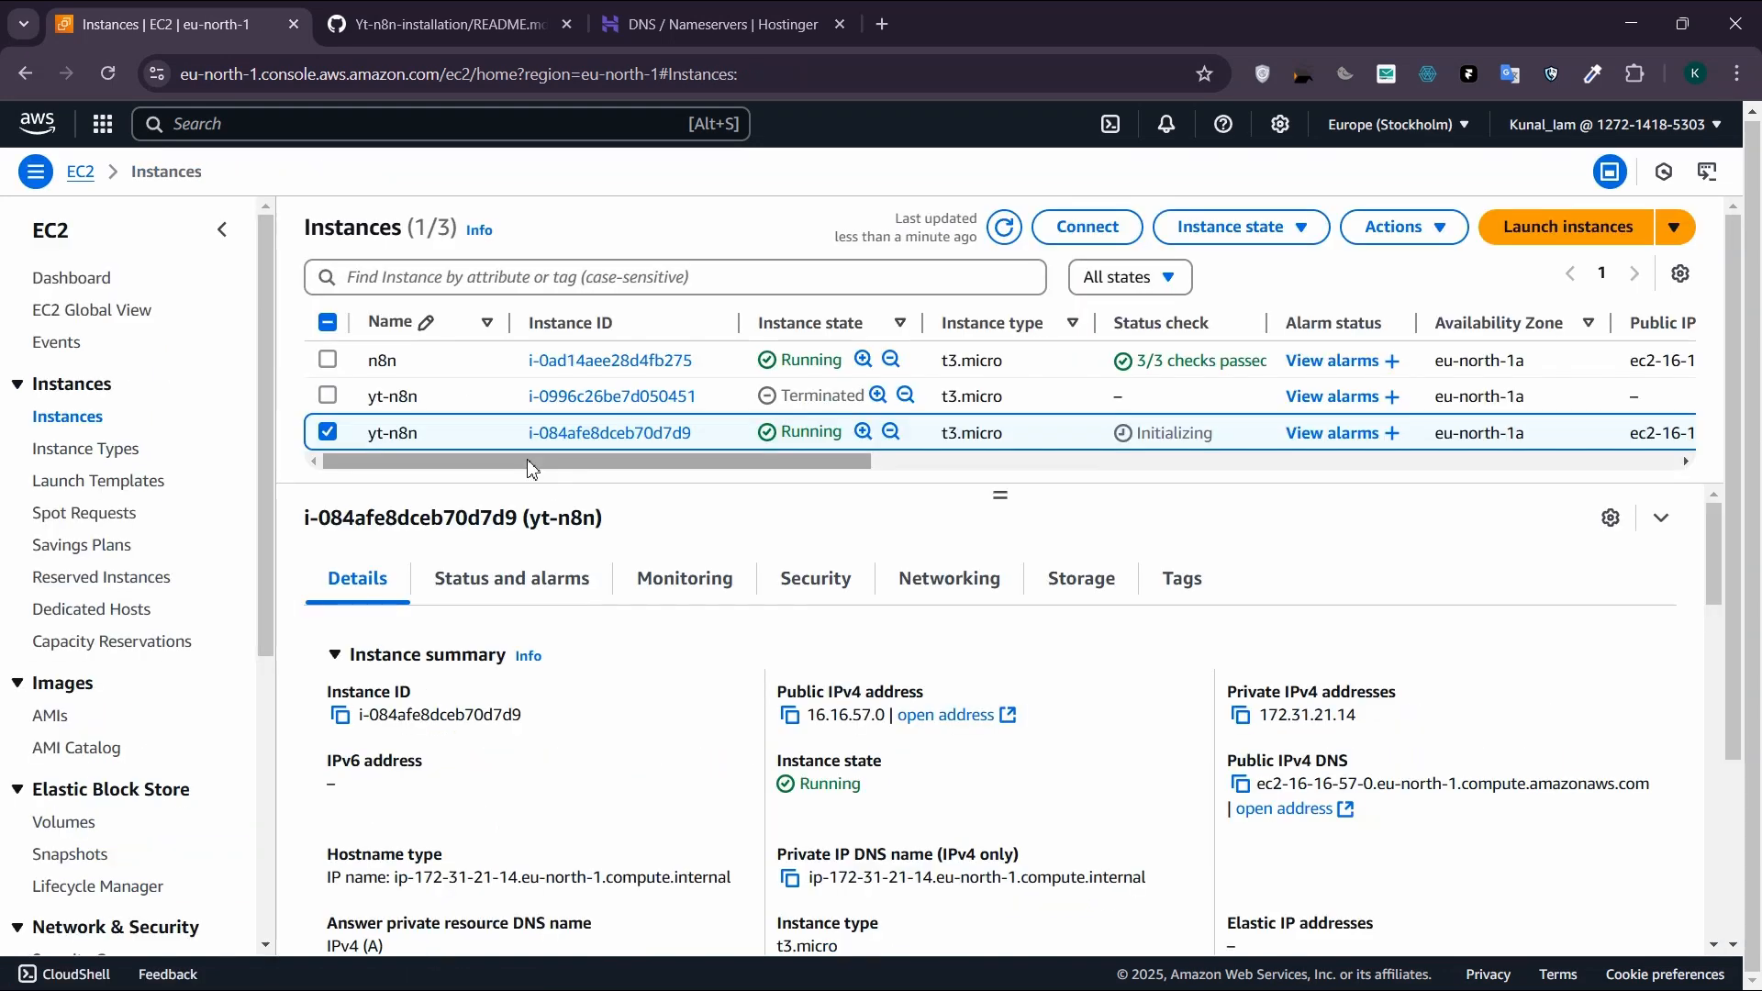
{"action": "left_click", "coordinate": [590, 435]}
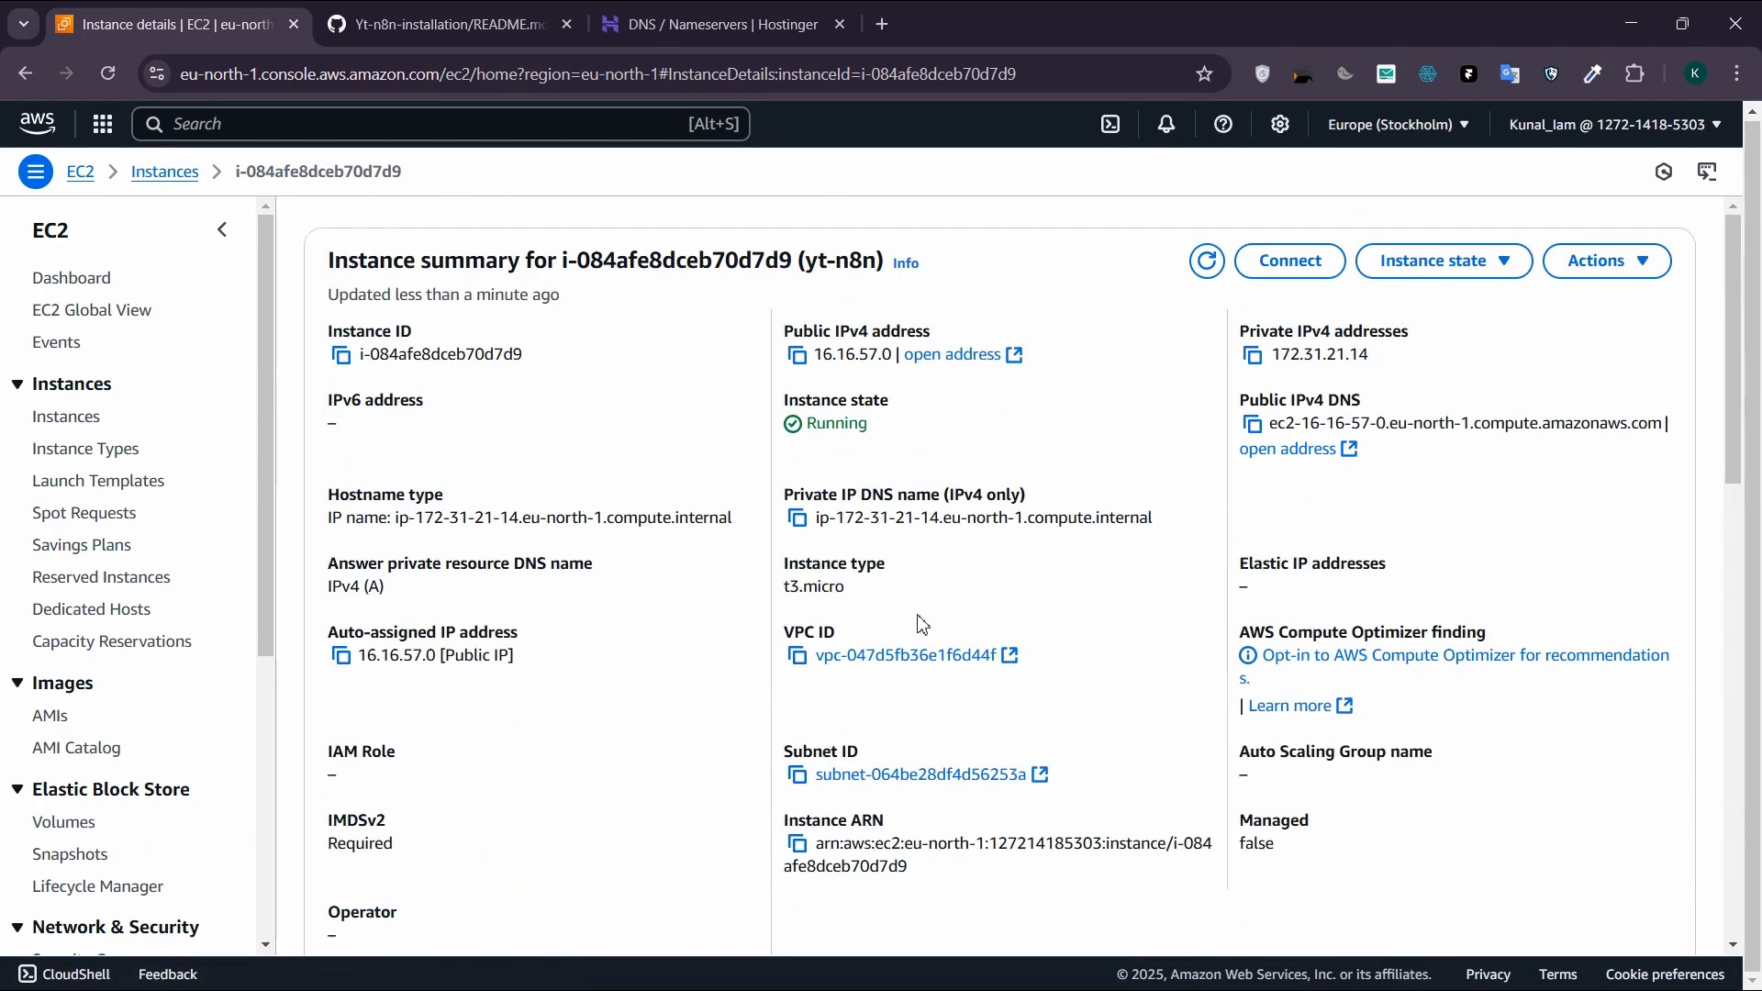
{"action": "left_click", "coordinate": [1307, 273]}
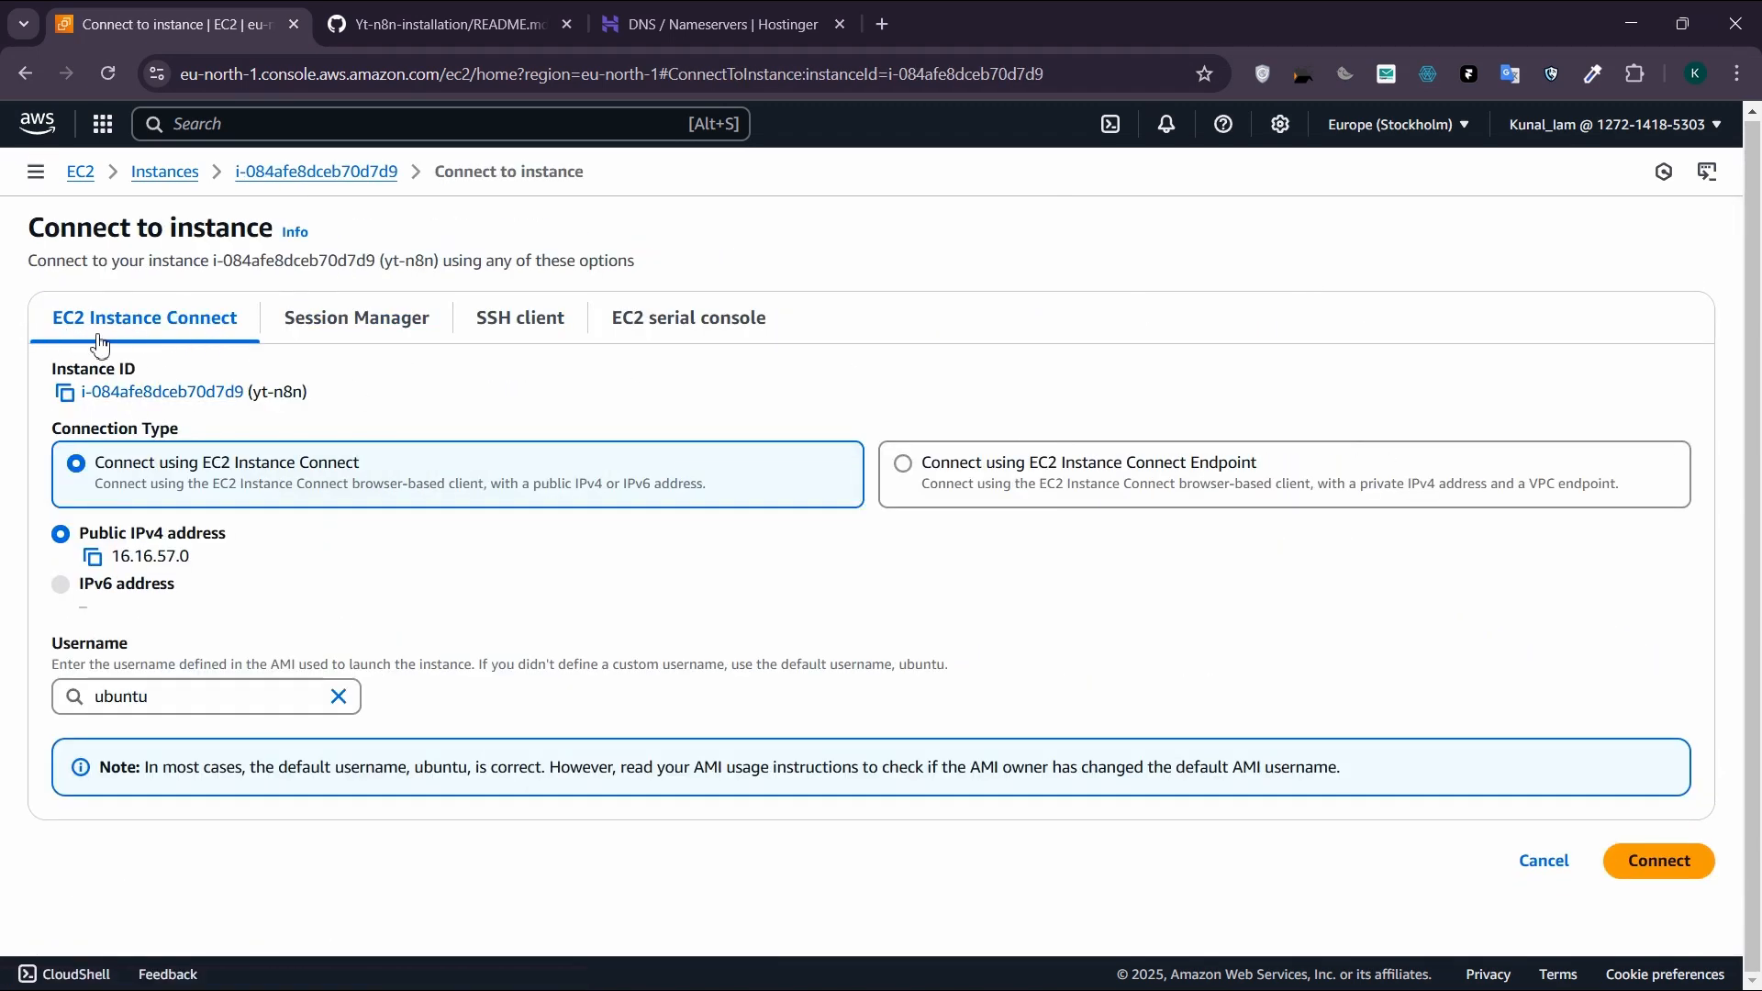
{"action": "left_click", "coordinate": [1607, 863]}
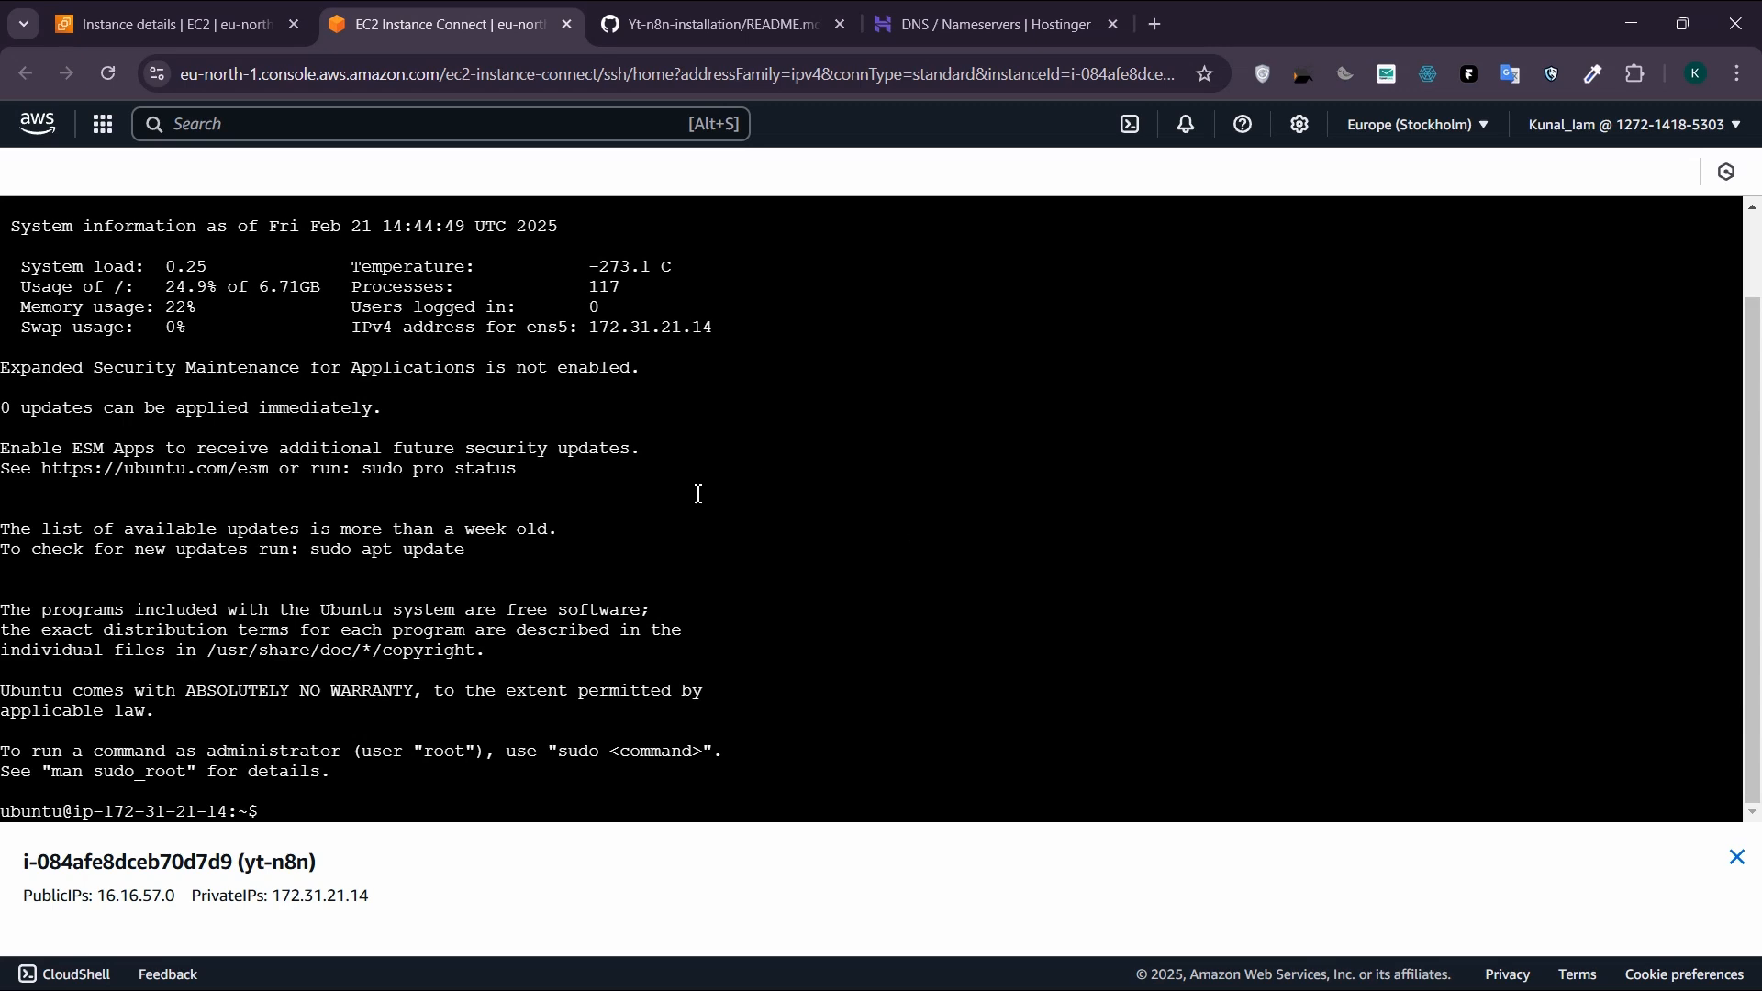
Step: Review the Yt-n8n-installation README on GitHub, from installing Docker through configuring Nginx to setting up SSL with Certbot
{"action": "left_click", "coordinate": [718, 27]}
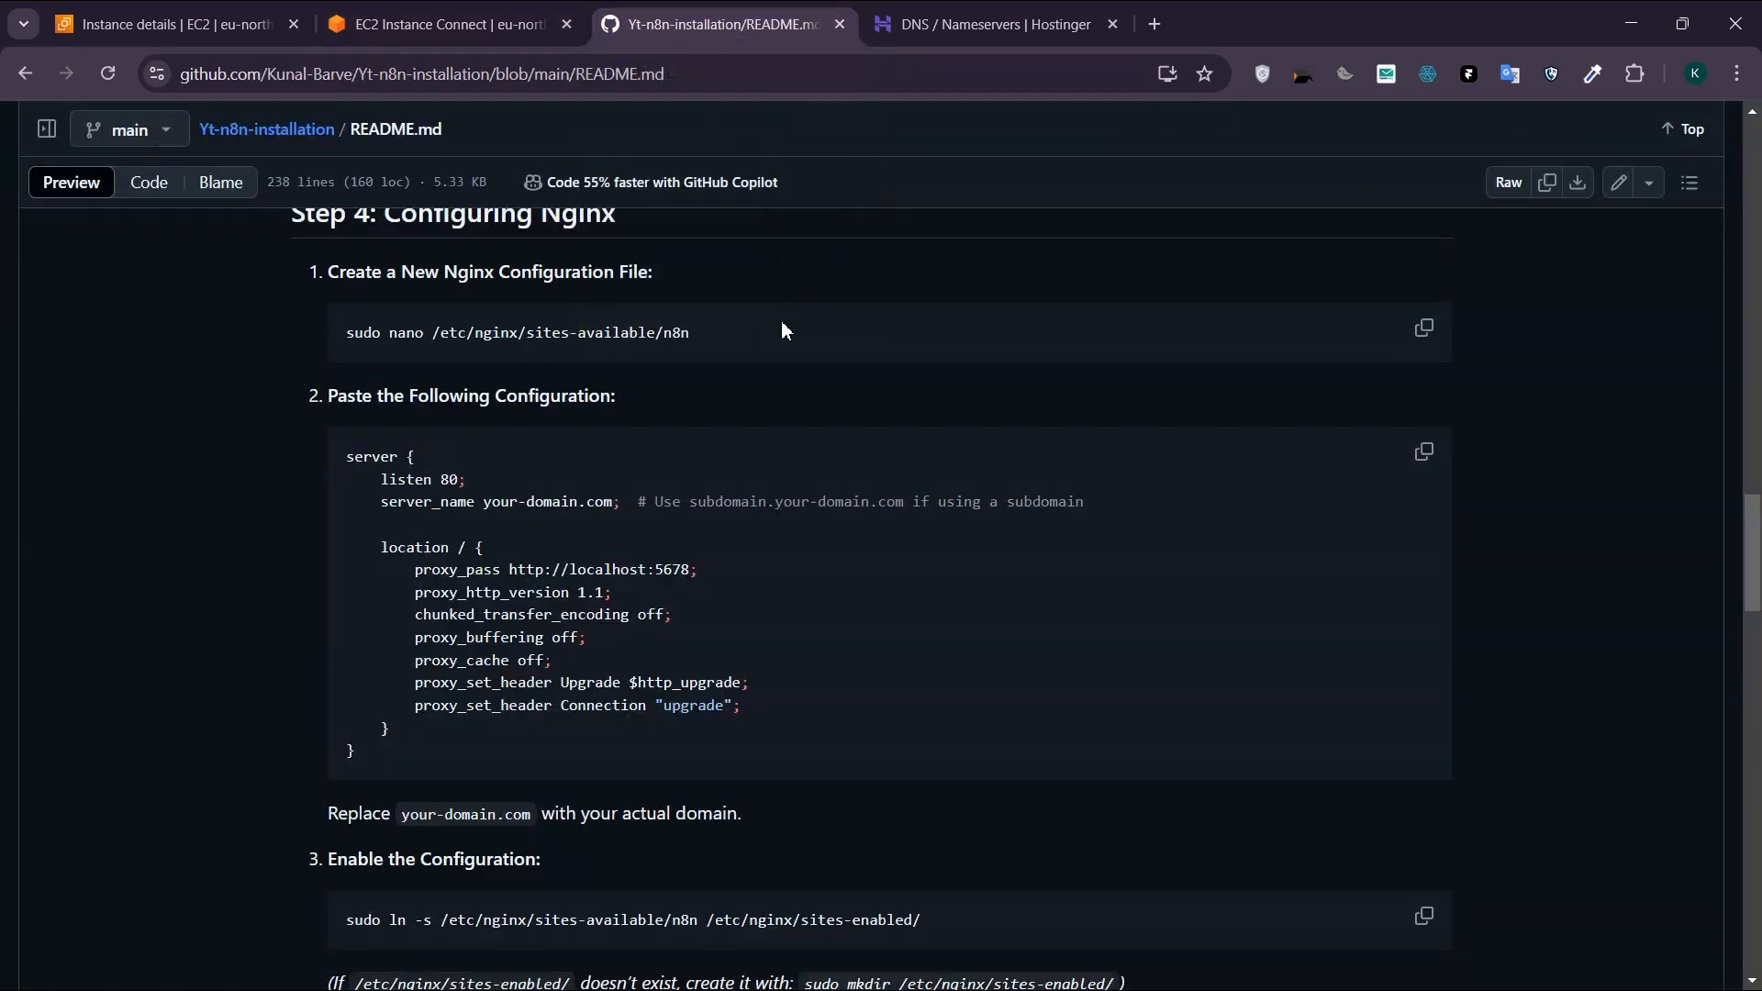
{"action": "scroll", "coordinate": [809, 477], "scroll_direction": "up", "scroll_amount": 3}
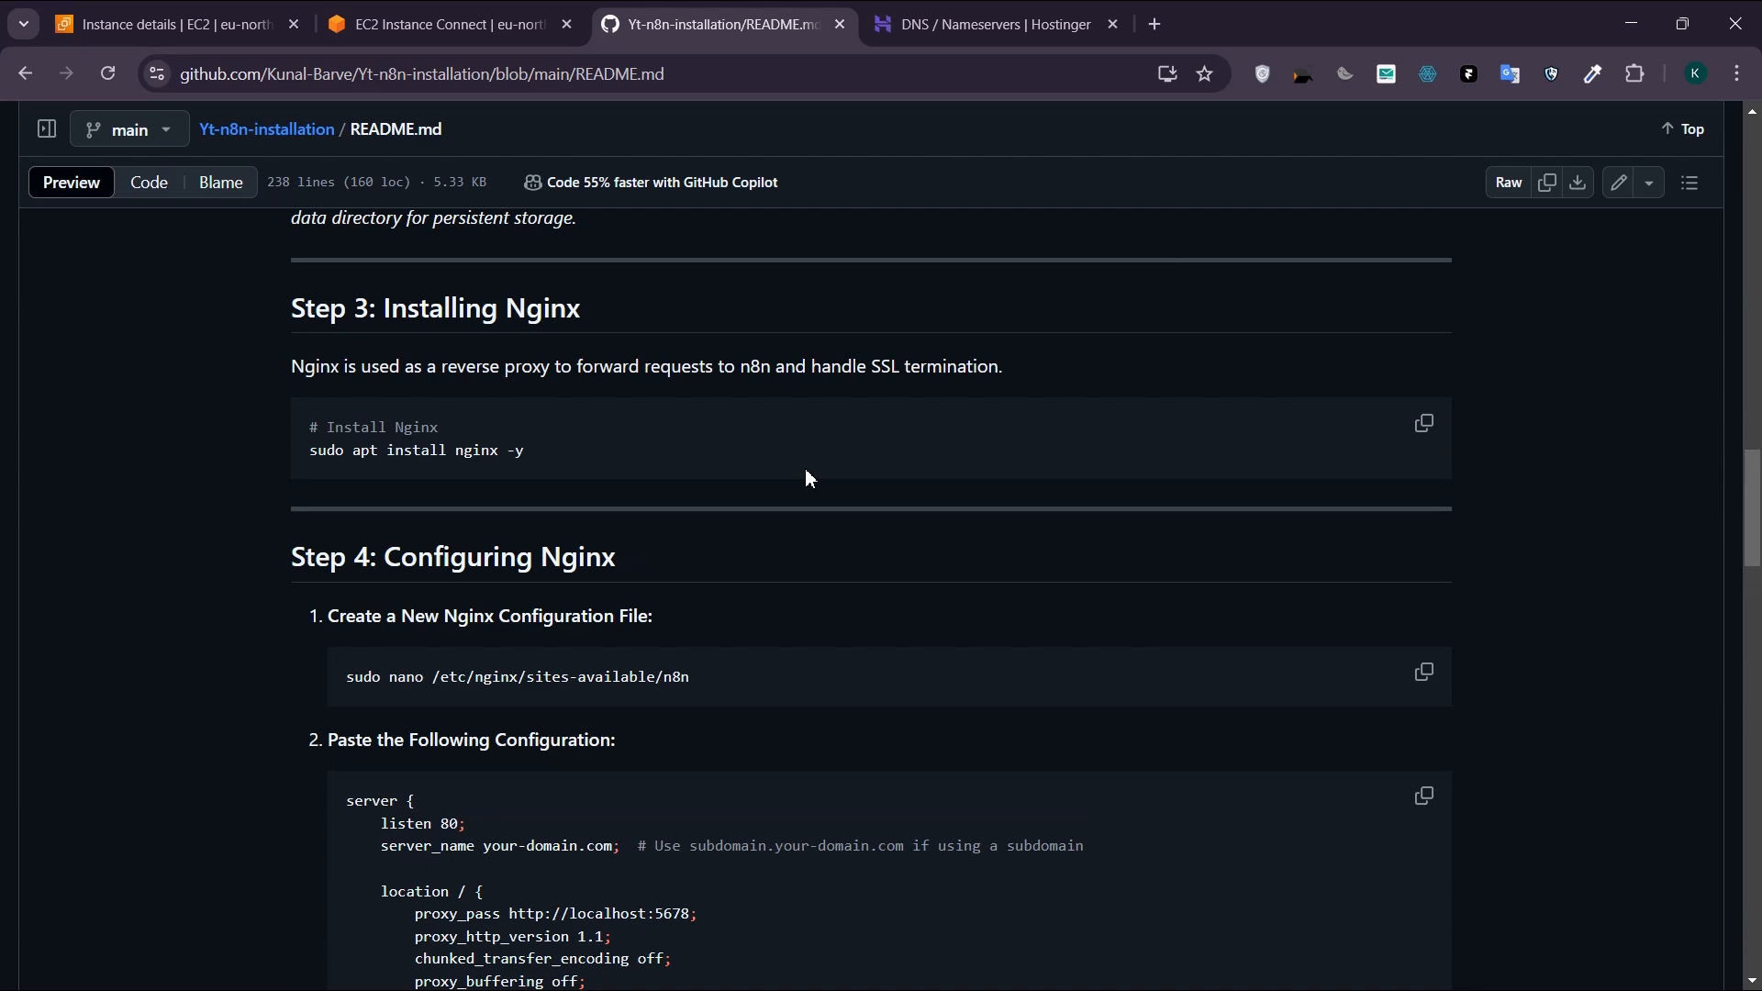
{"action": "scroll", "coordinate": [809, 477], "scroll_direction": "up", "scroll_amount": 12}
{"action": "scroll", "coordinate": [869, 523], "scroll_direction": "down", "scroll_amount": 3}
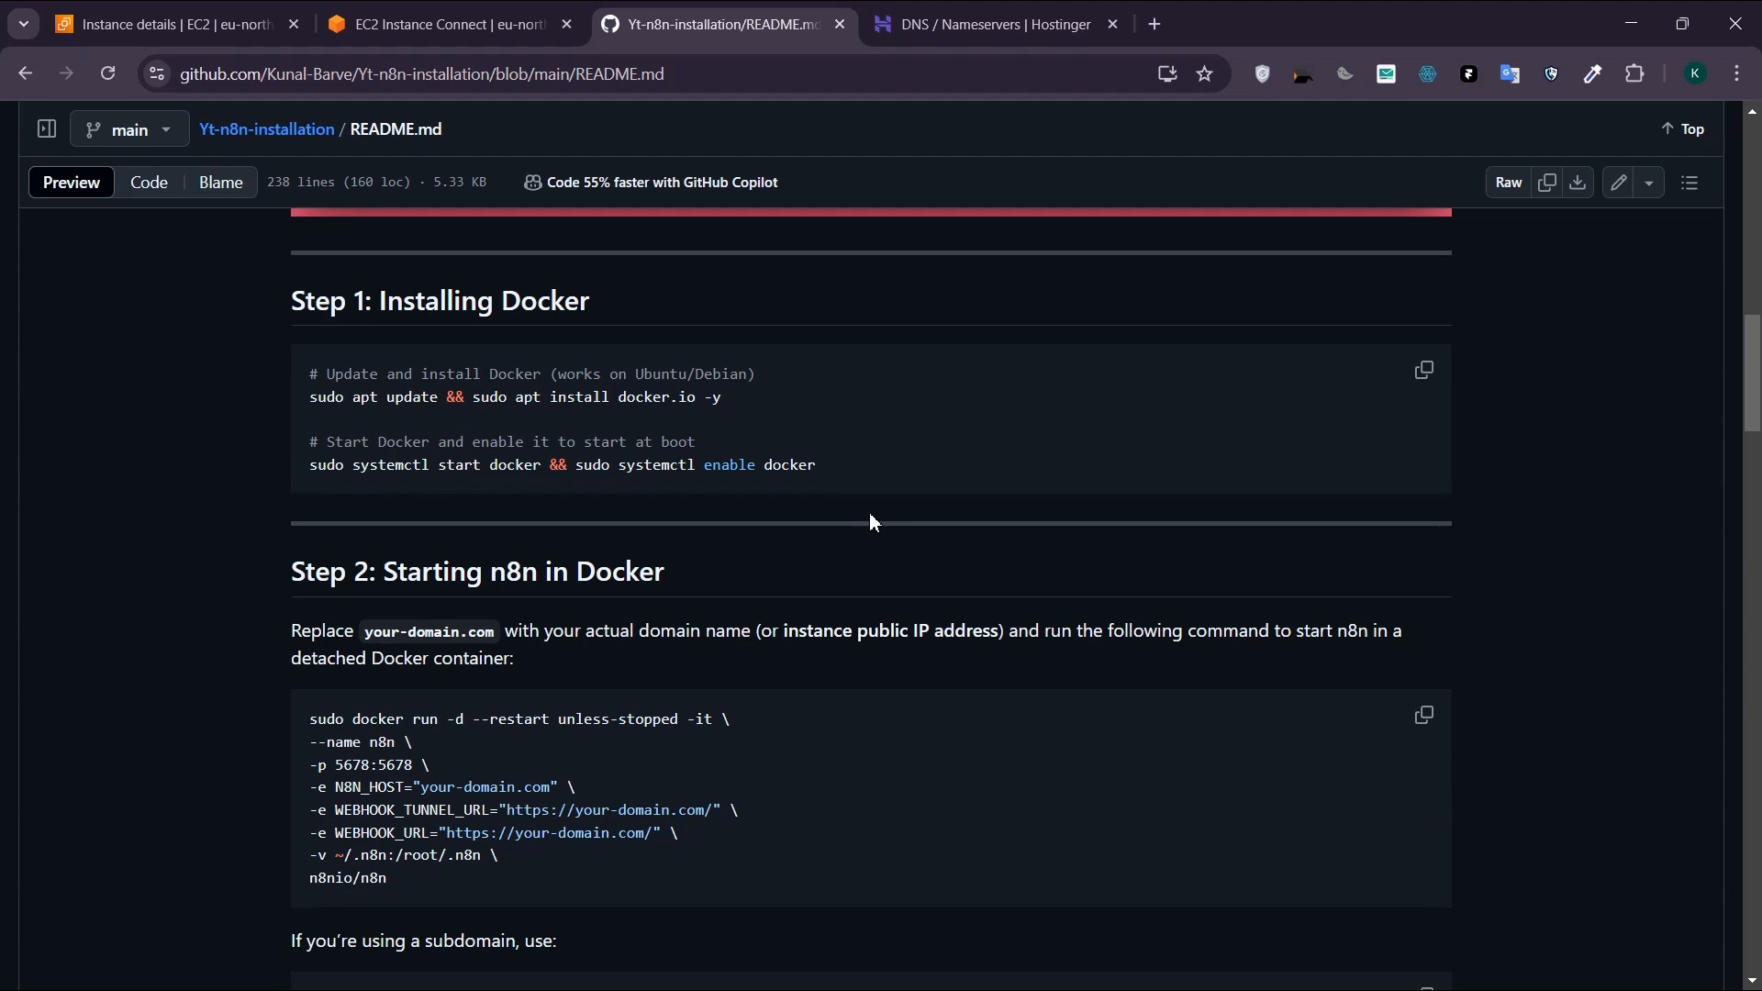
{"action": "scroll", "coordinate": [870, 519], "scroll_direction": "down", "scroll_amount": 6}
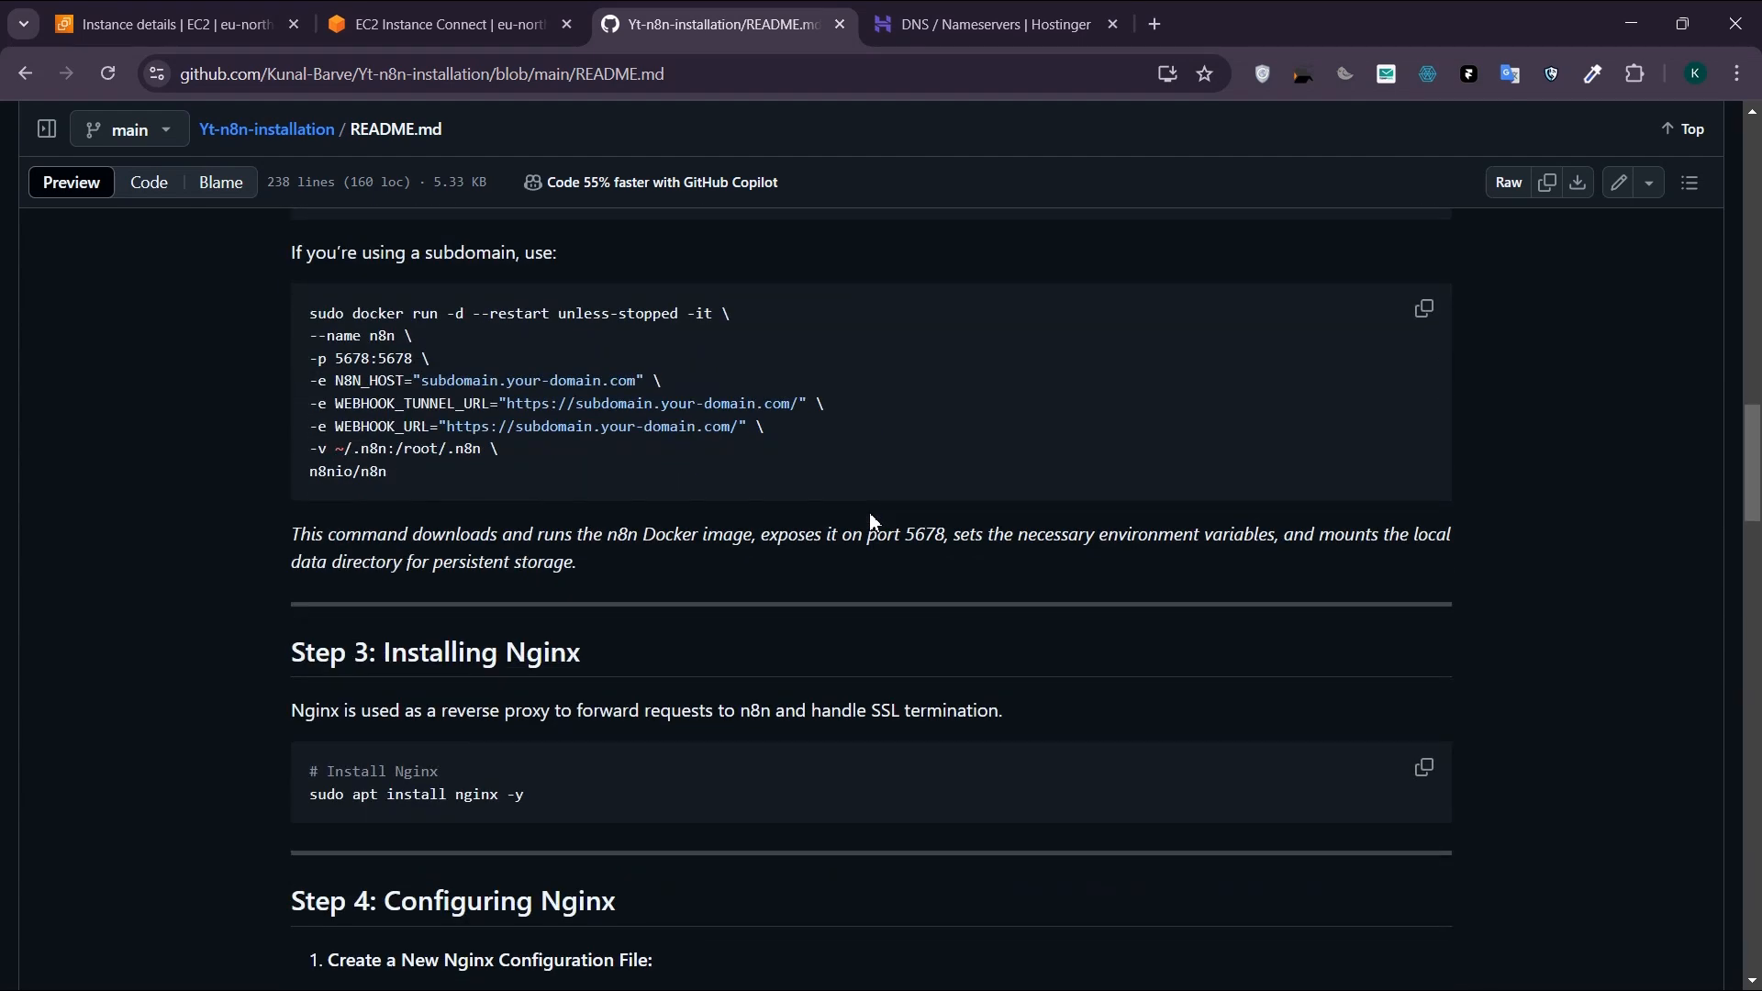
{"action": "scroll", "coordinate": [871, 520], "scroll_direction": "down", "scroll_amount": 2}
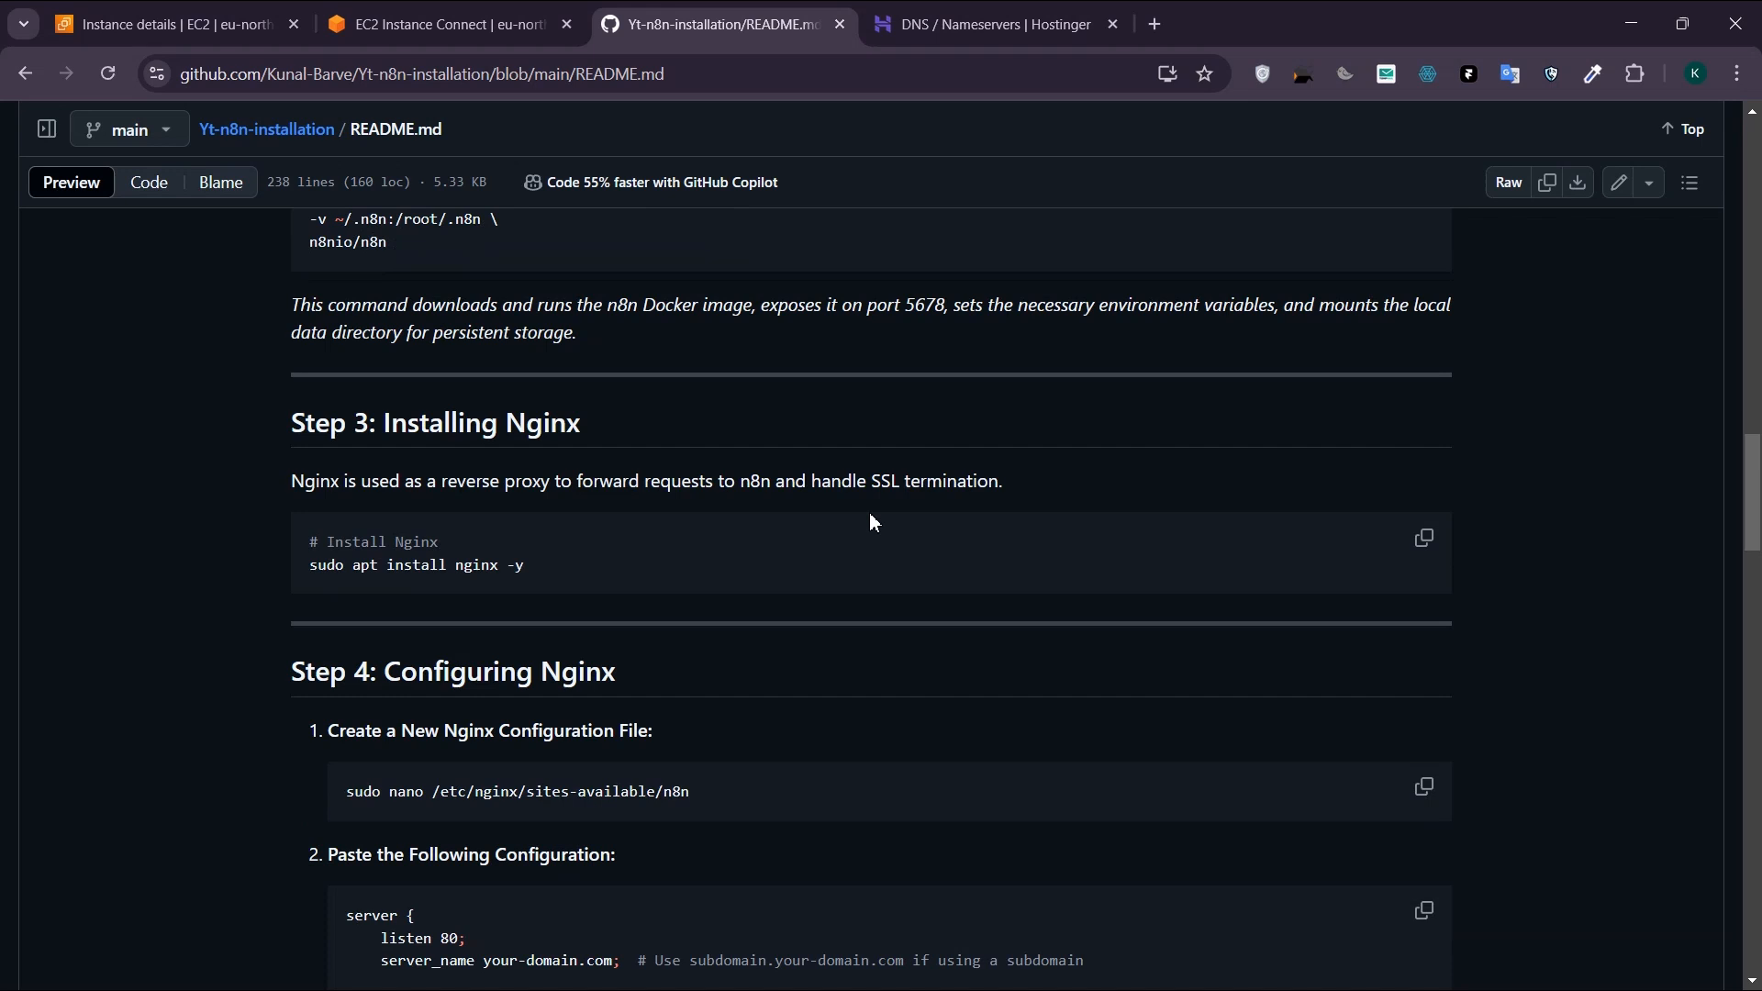
{"action": "scroll", "coordinate": [869, 520], "scroll_direction": "down", "scroll_amount": 1}
{"action": "scroll", "coordinate": [869, 521], "scroll_direction": "down", "scroll_amount": 3}
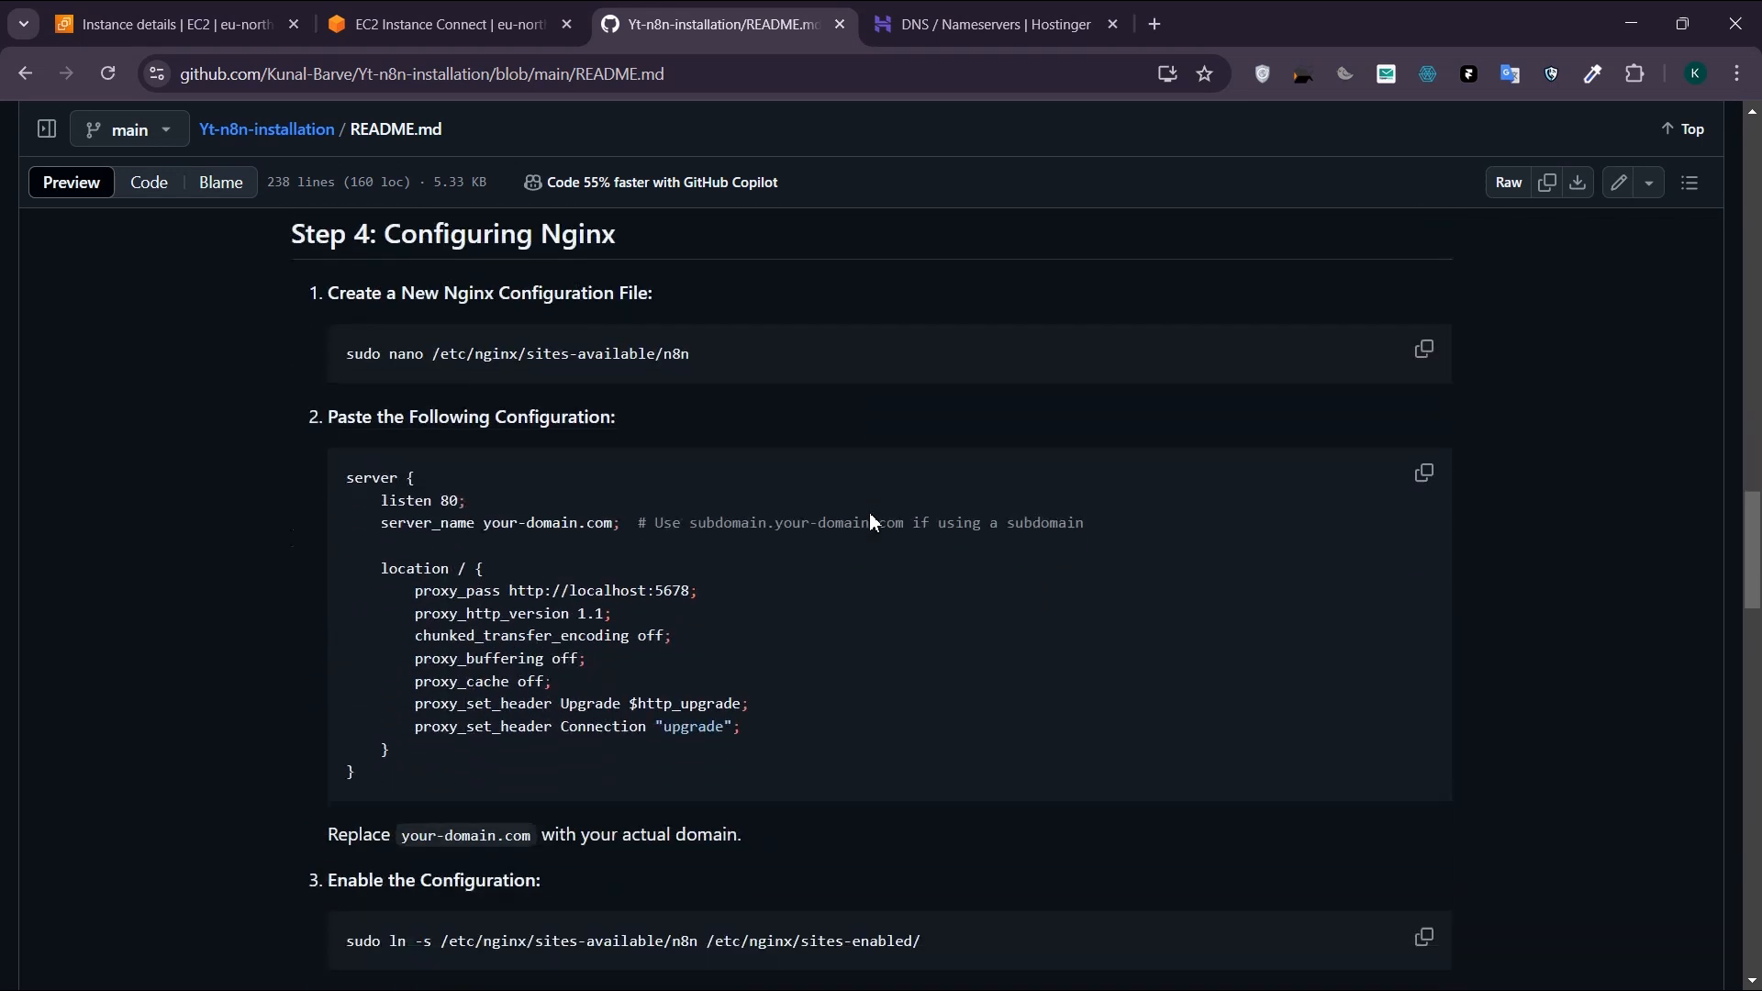
{"action": "scroll", "coordinate": [872, 522], "scroll_direction": "down", "scroll_amount": 3}
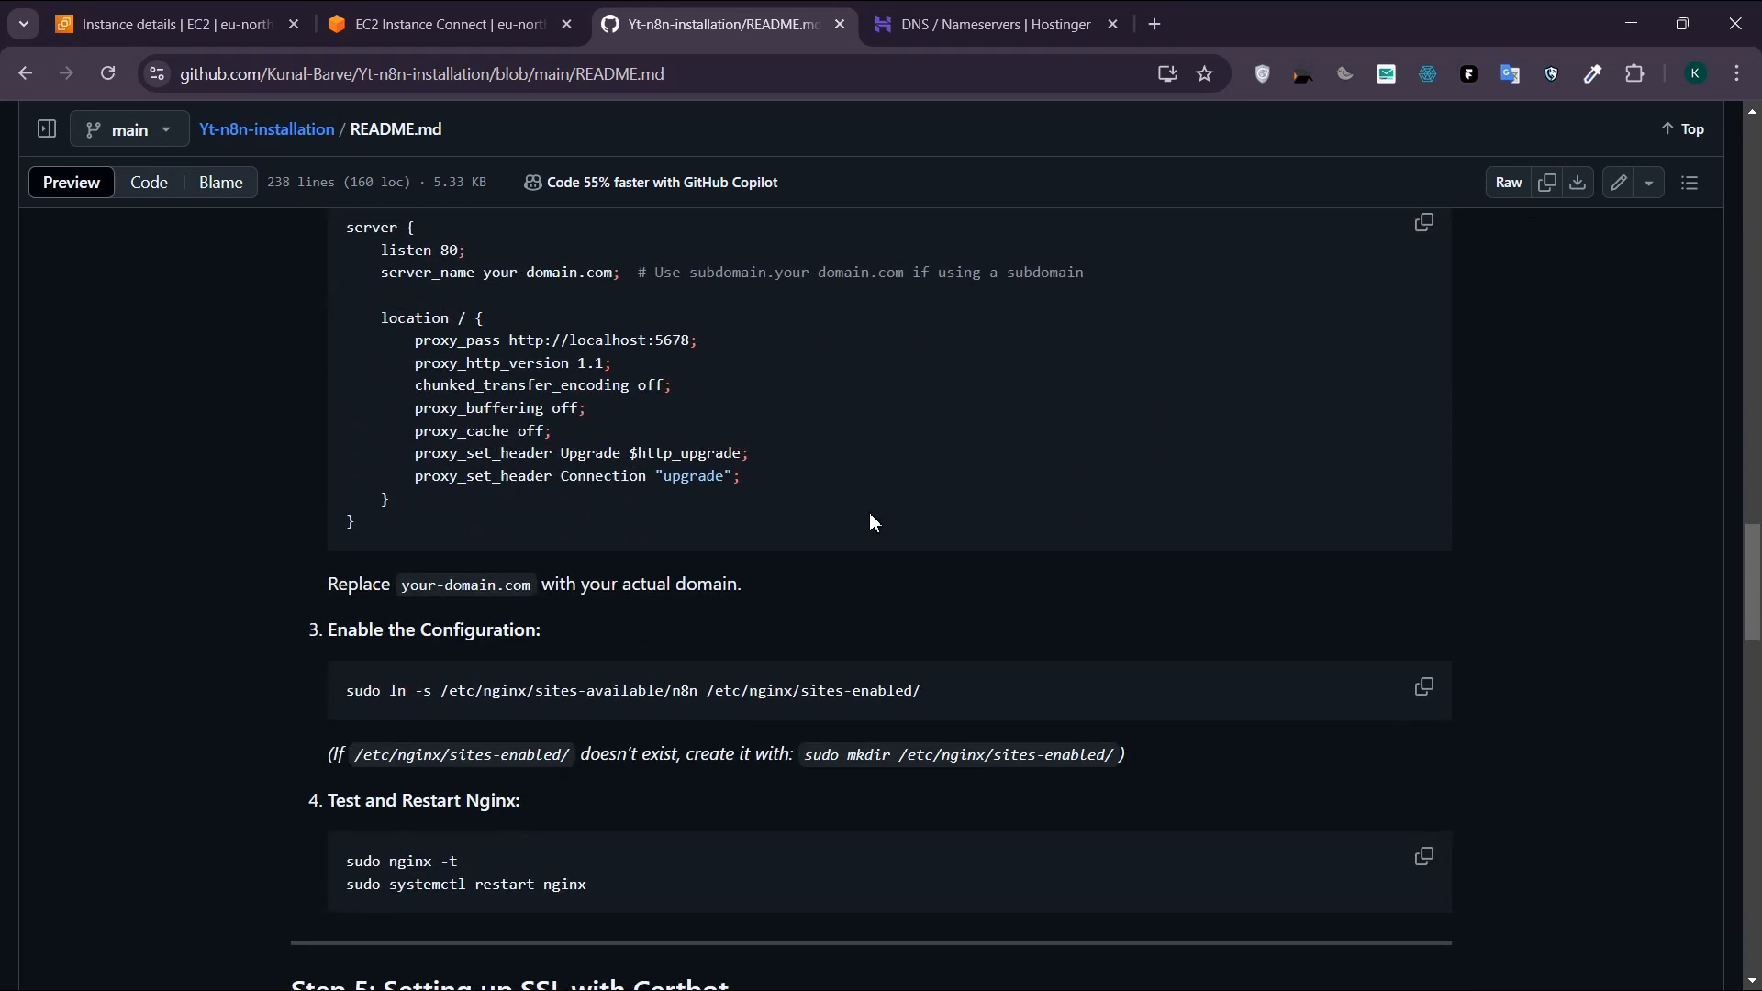
{"action": "scroll", "coordinate": [873, 522], "scroll_direction": "down", "scroll_amount": 1}
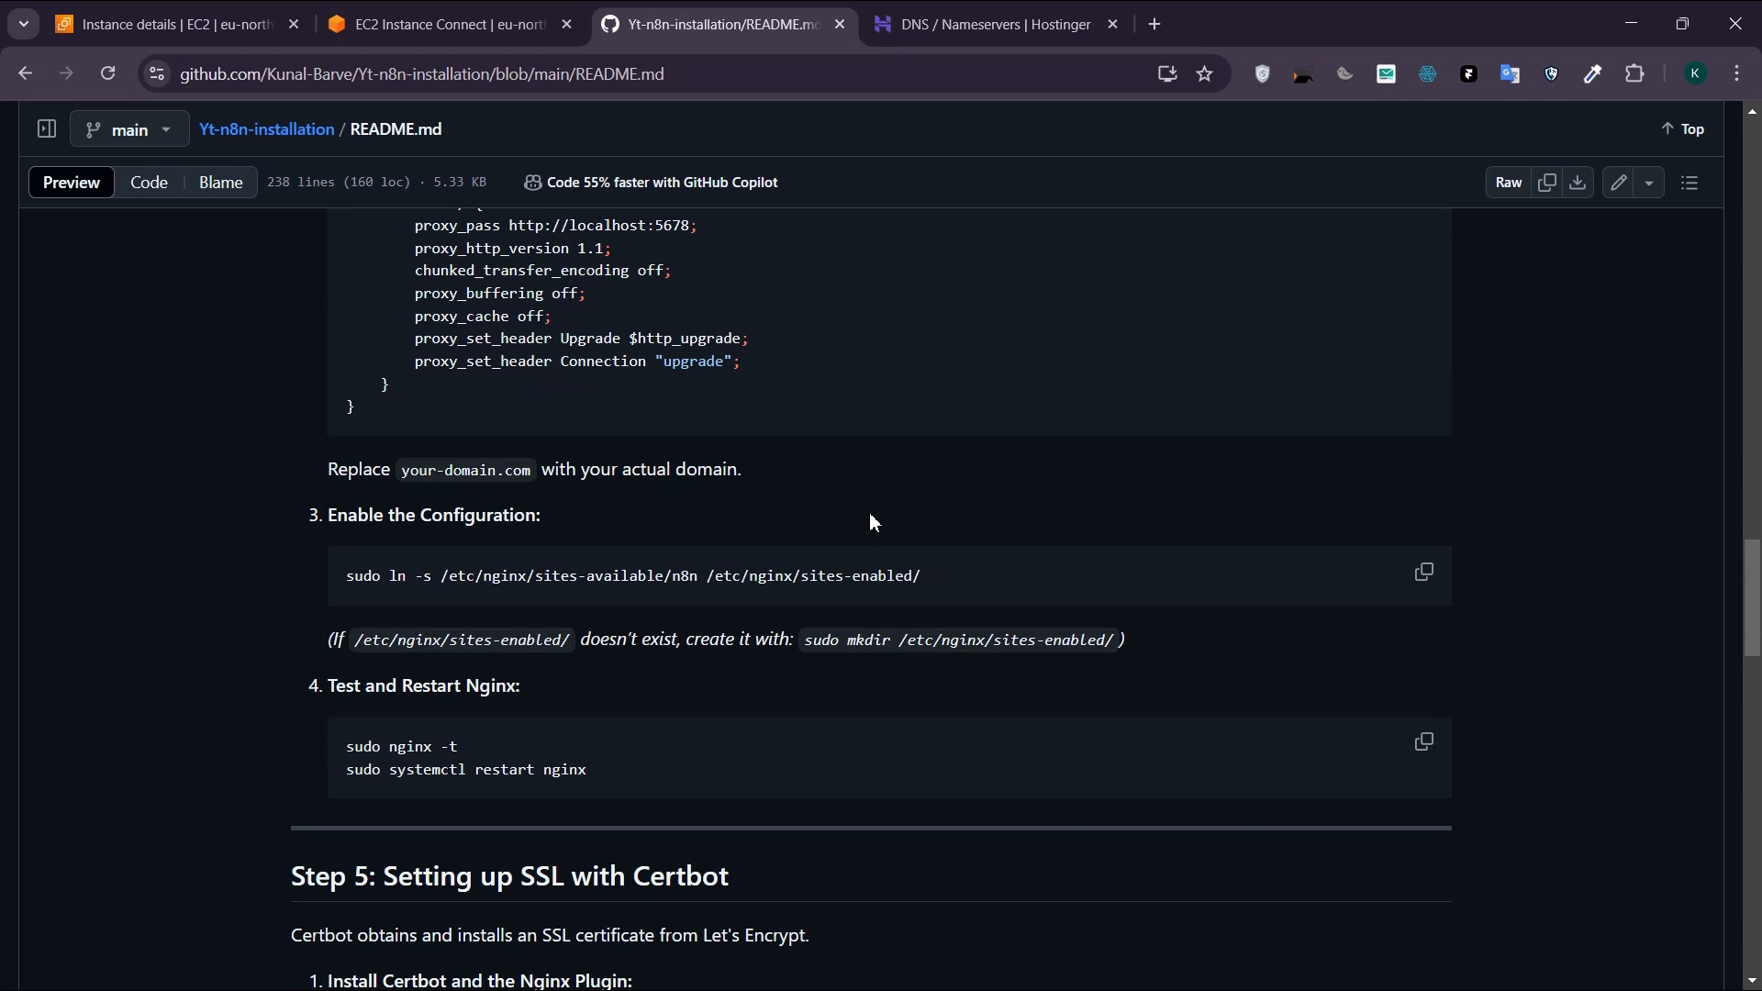
{"action": "scroll", "coordinate": [873, 522], "scroll_direction": "down", "scroll_amount": 1}
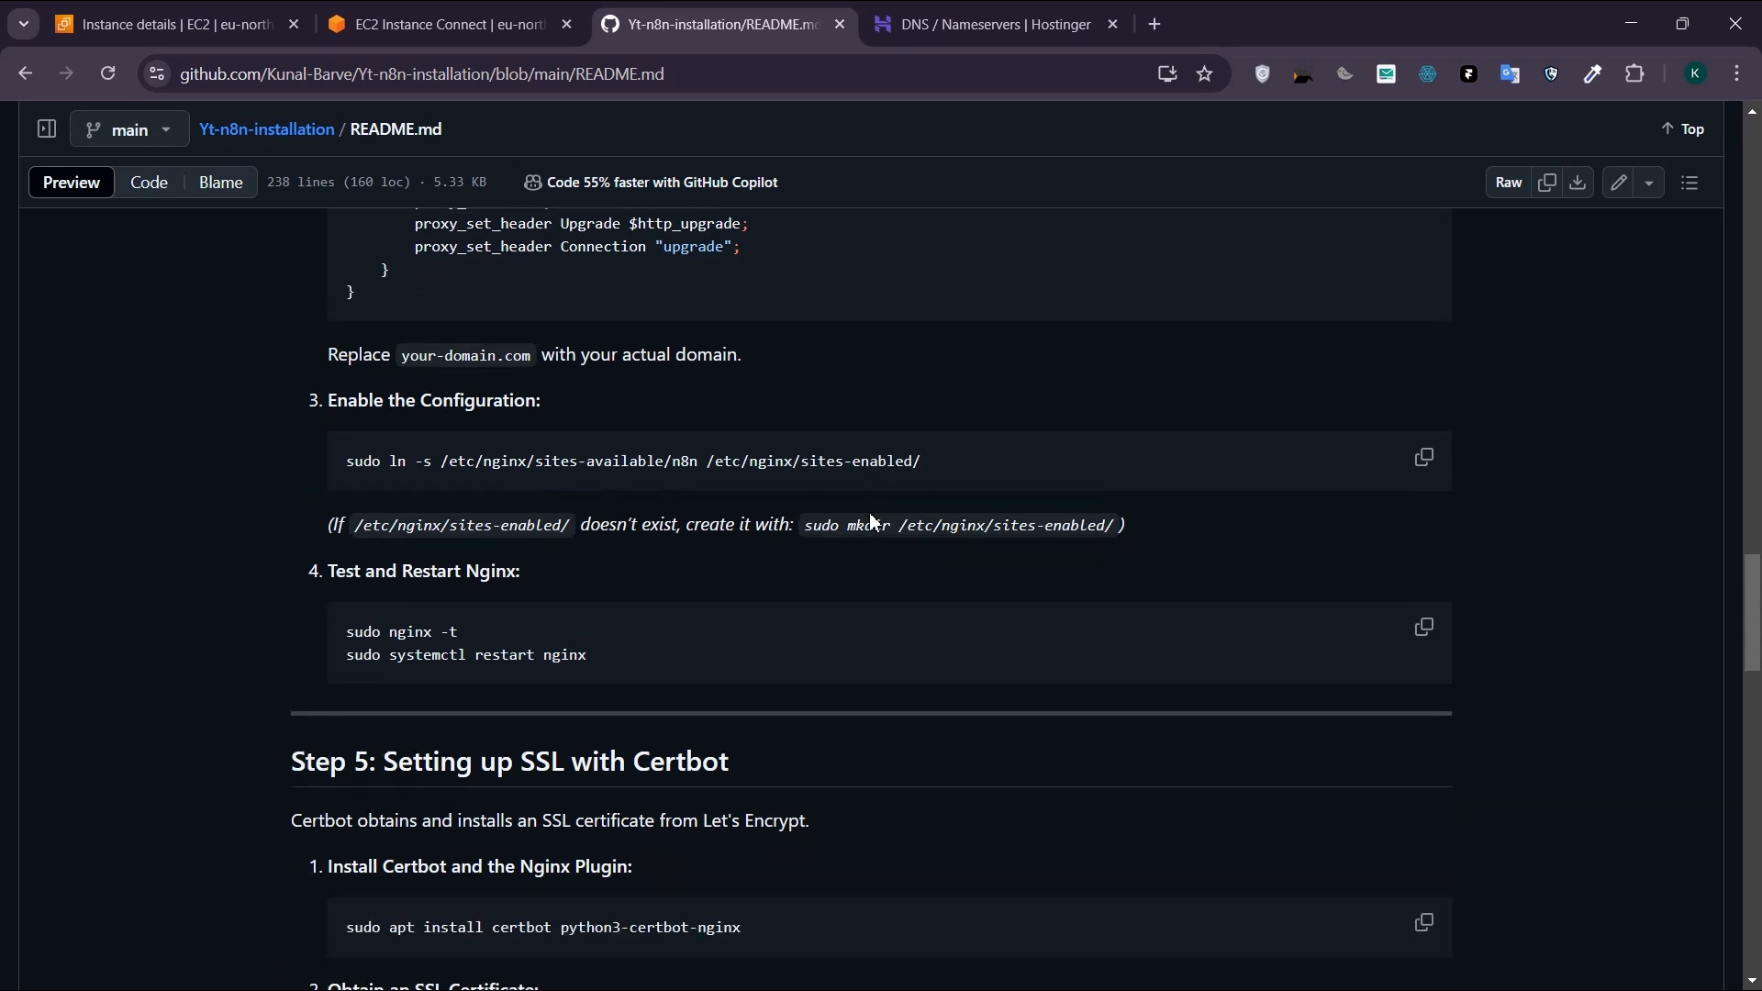
{"action": "scroll", "coordinate": [871, 515], "scroll_direction": "down", "scroll_amount": 1}
{"action": "scroll", "coordinate": [871, 517], "scroll_direction": "down", "scroll_amount": 1}
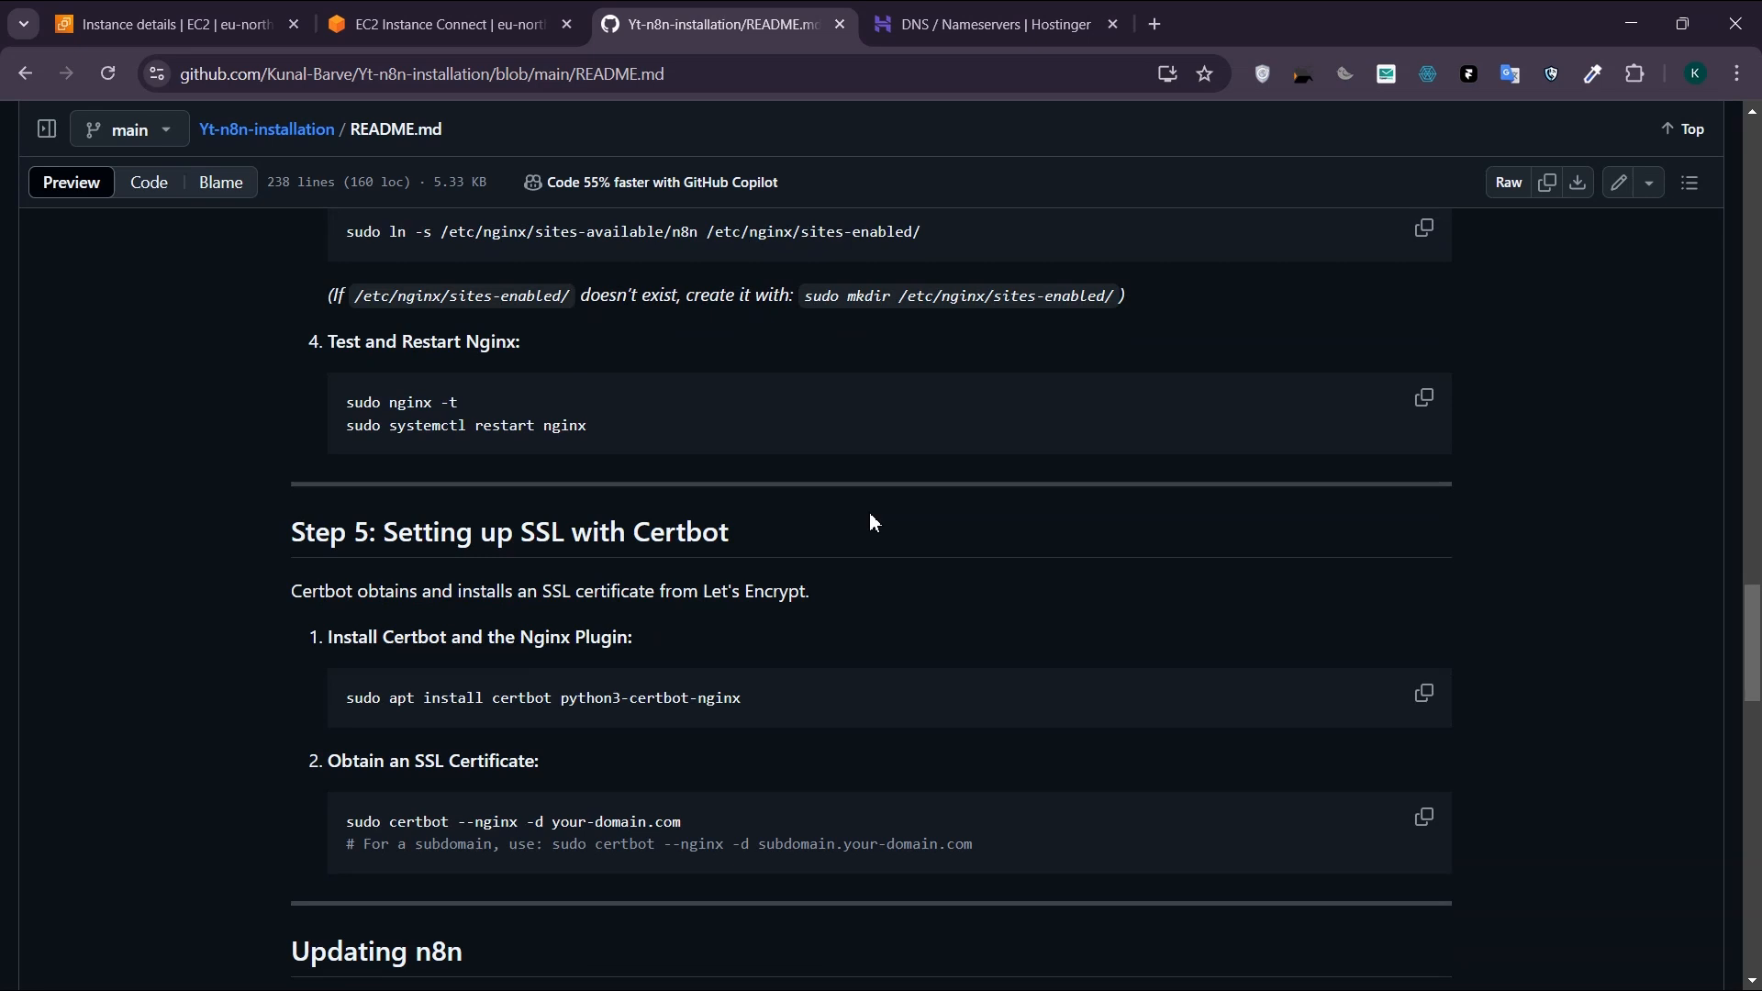
{"action": "scroll", "coordinate": [874, 523], "scroll_direction": "down", "scroll_amount": 2}
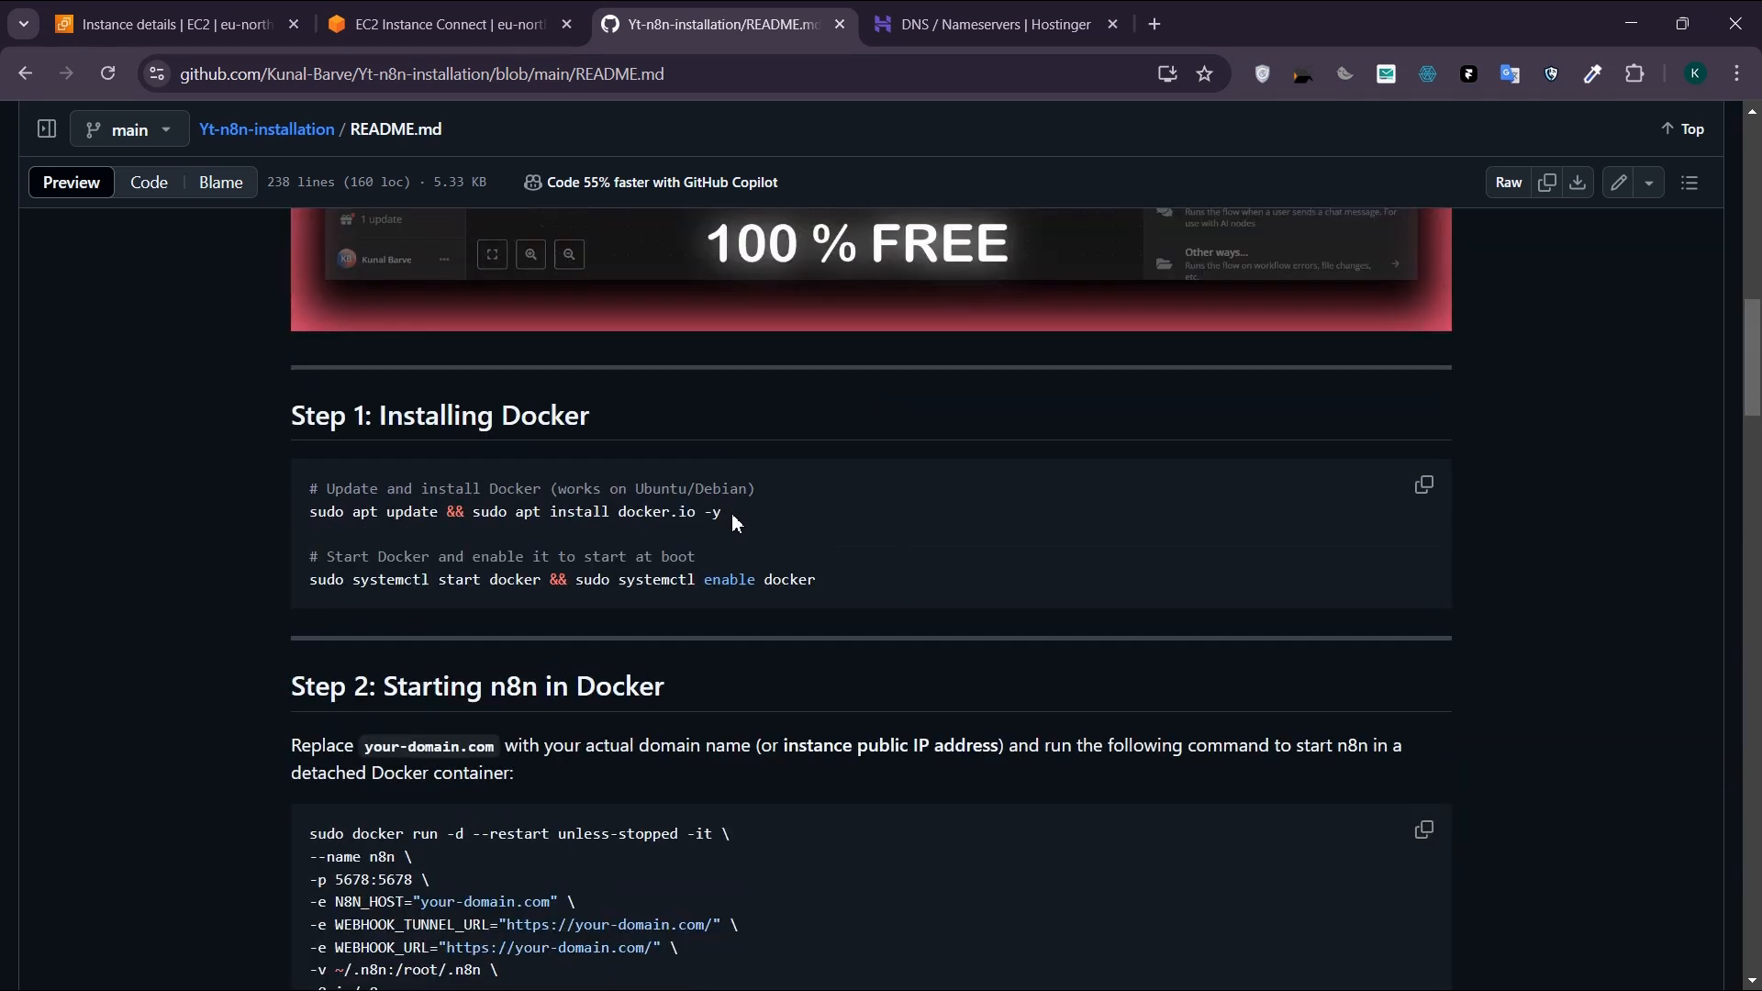
Step: Copy "sudo apt update && sudo apt install docker.io -y" from the README's Step 1 and run it in the instance terminal
{"action": "left_click_drag", "start_coordinate": [730, 512], "coordinate": [245, 523]}
{"action": "key", "text": "ctrl+c"}
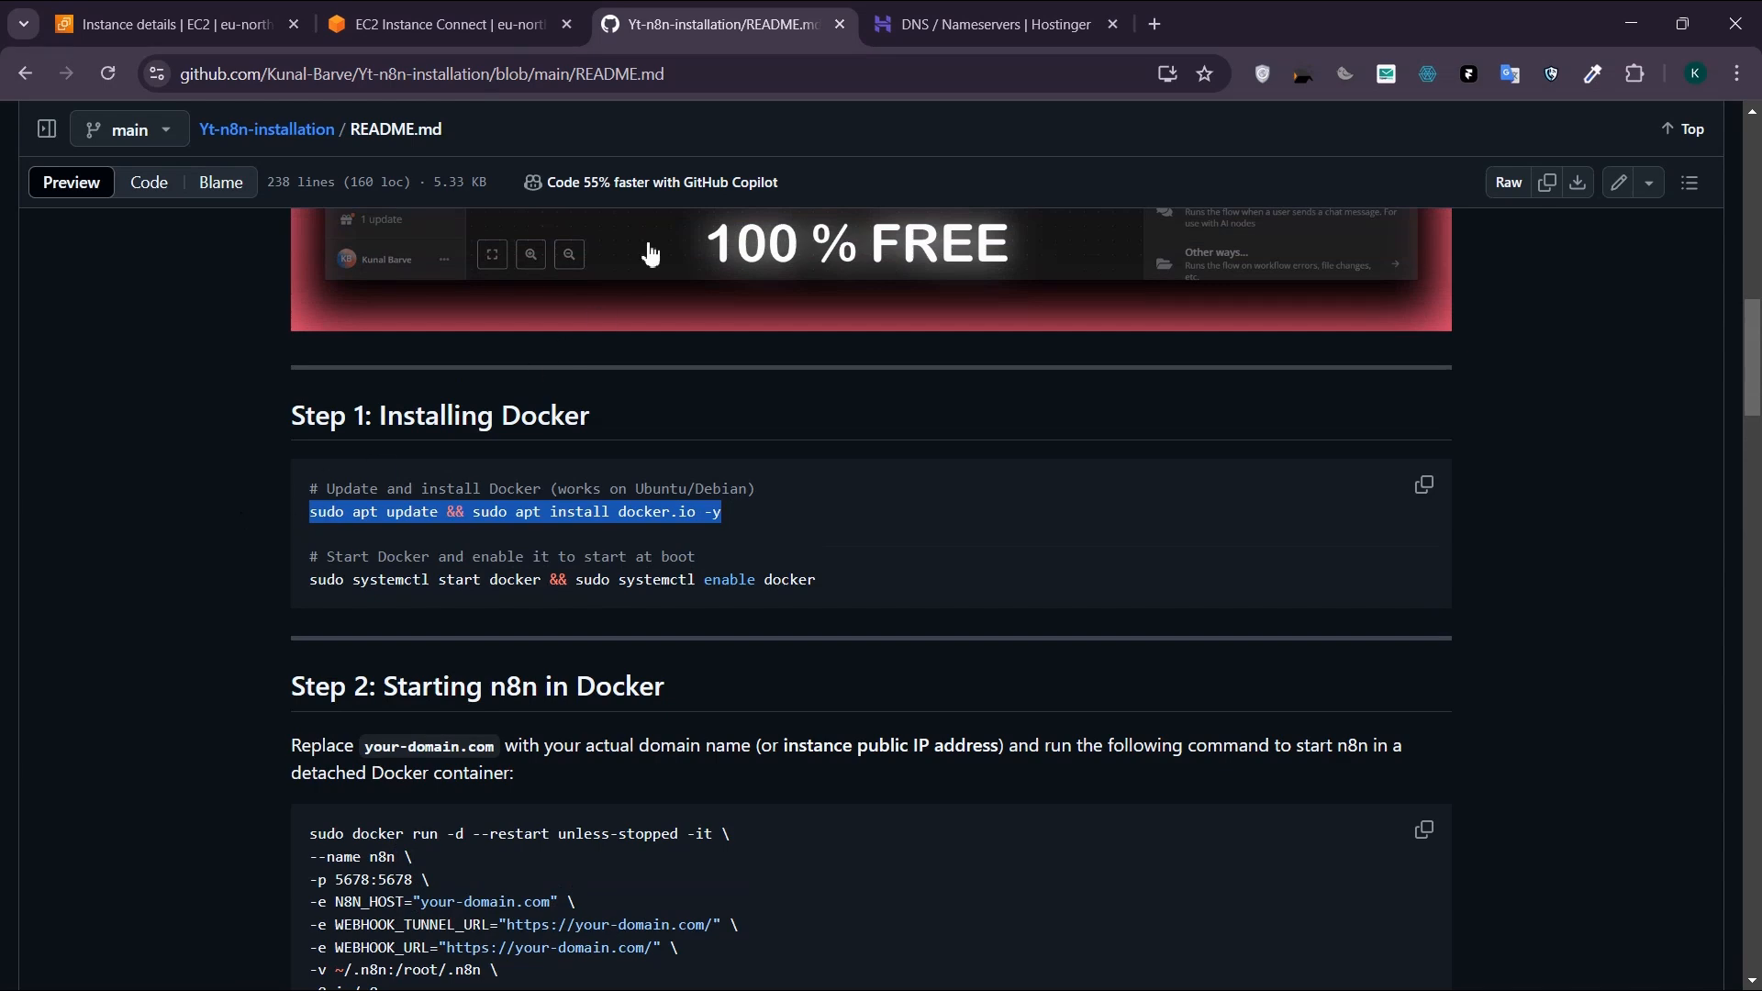
{"action": "left_click", "coordinate": [492, 21]}
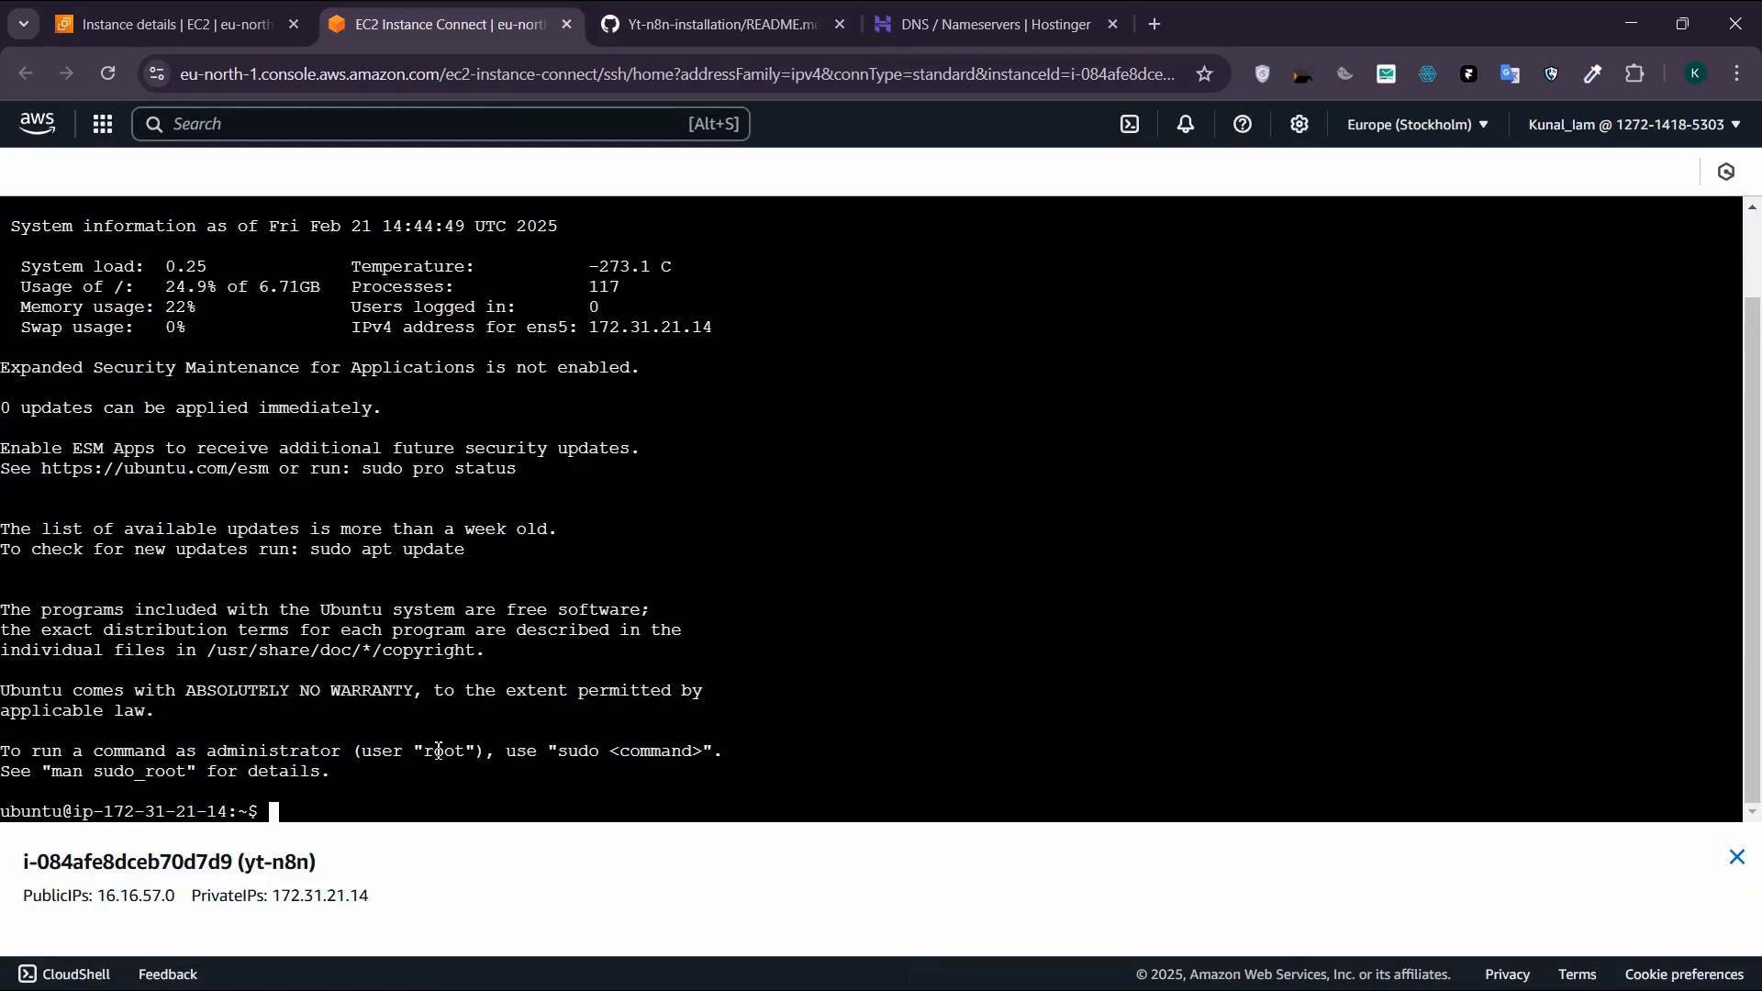
{"action": "key", "text": "ctrl+v"}
{"action": "key", "text": "Return"}
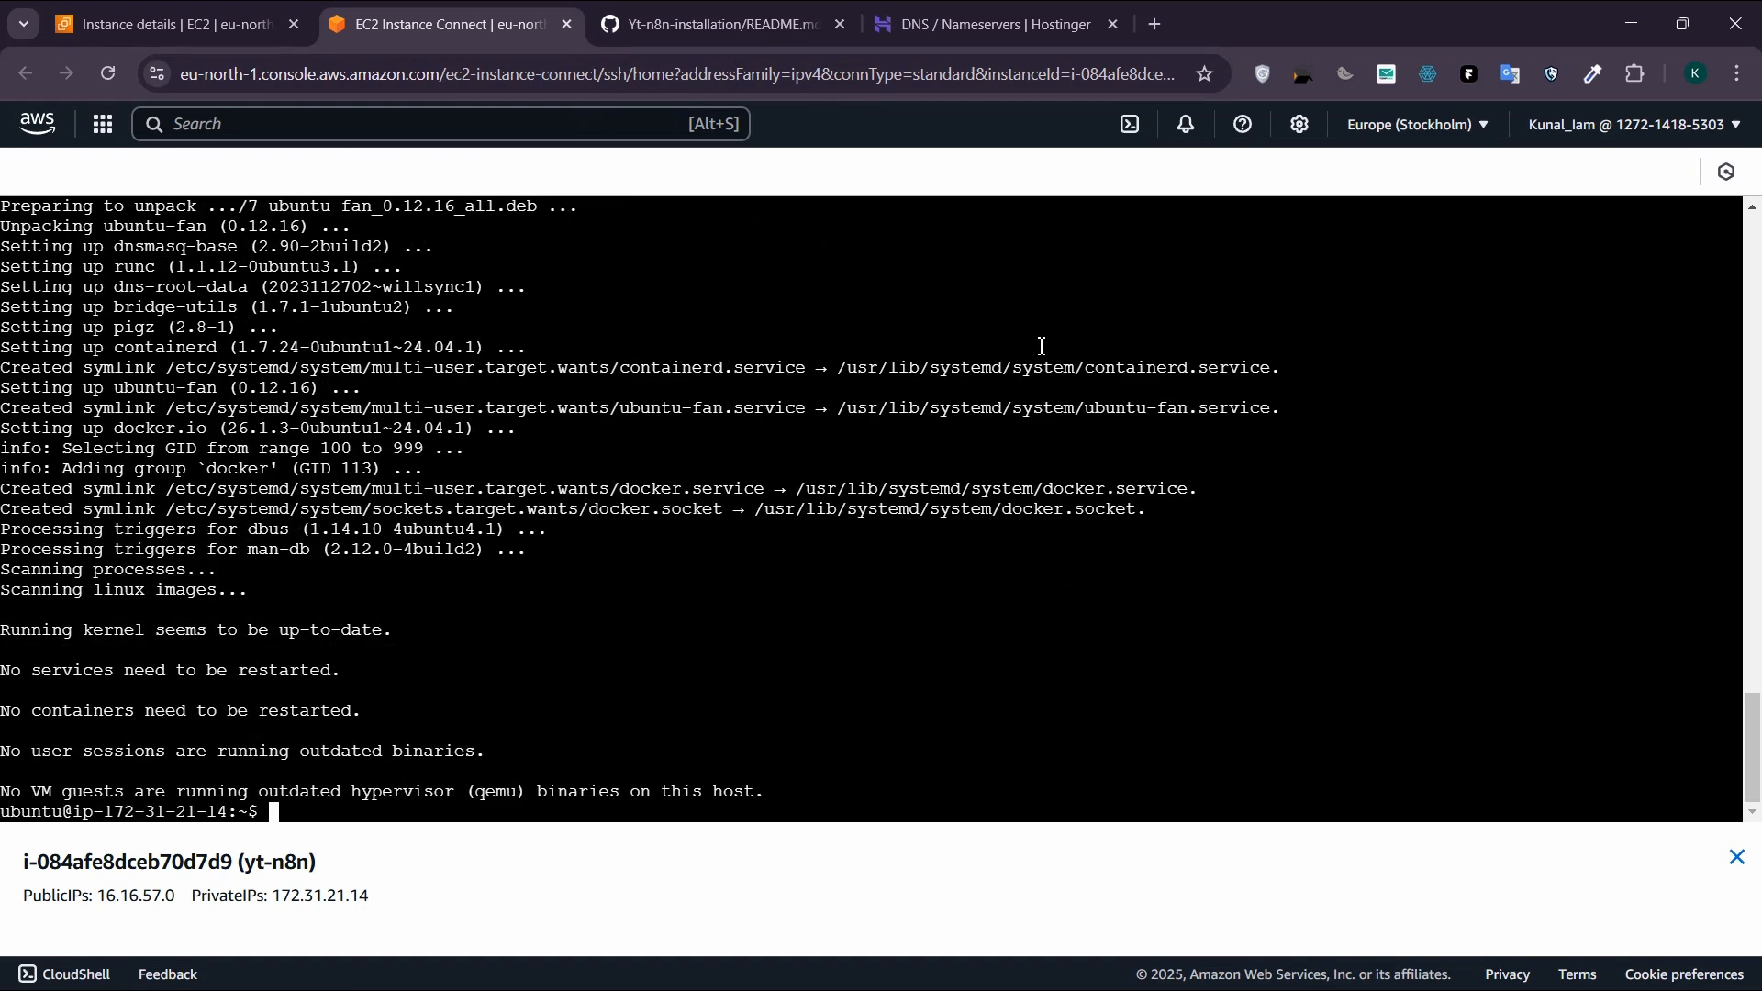
Step: Copy the README's "sudo systemctl start docker && sudo systemctl enable docker" command and run it in the instance terminal
{"action": "key", "text": "ctrl+Tab"}
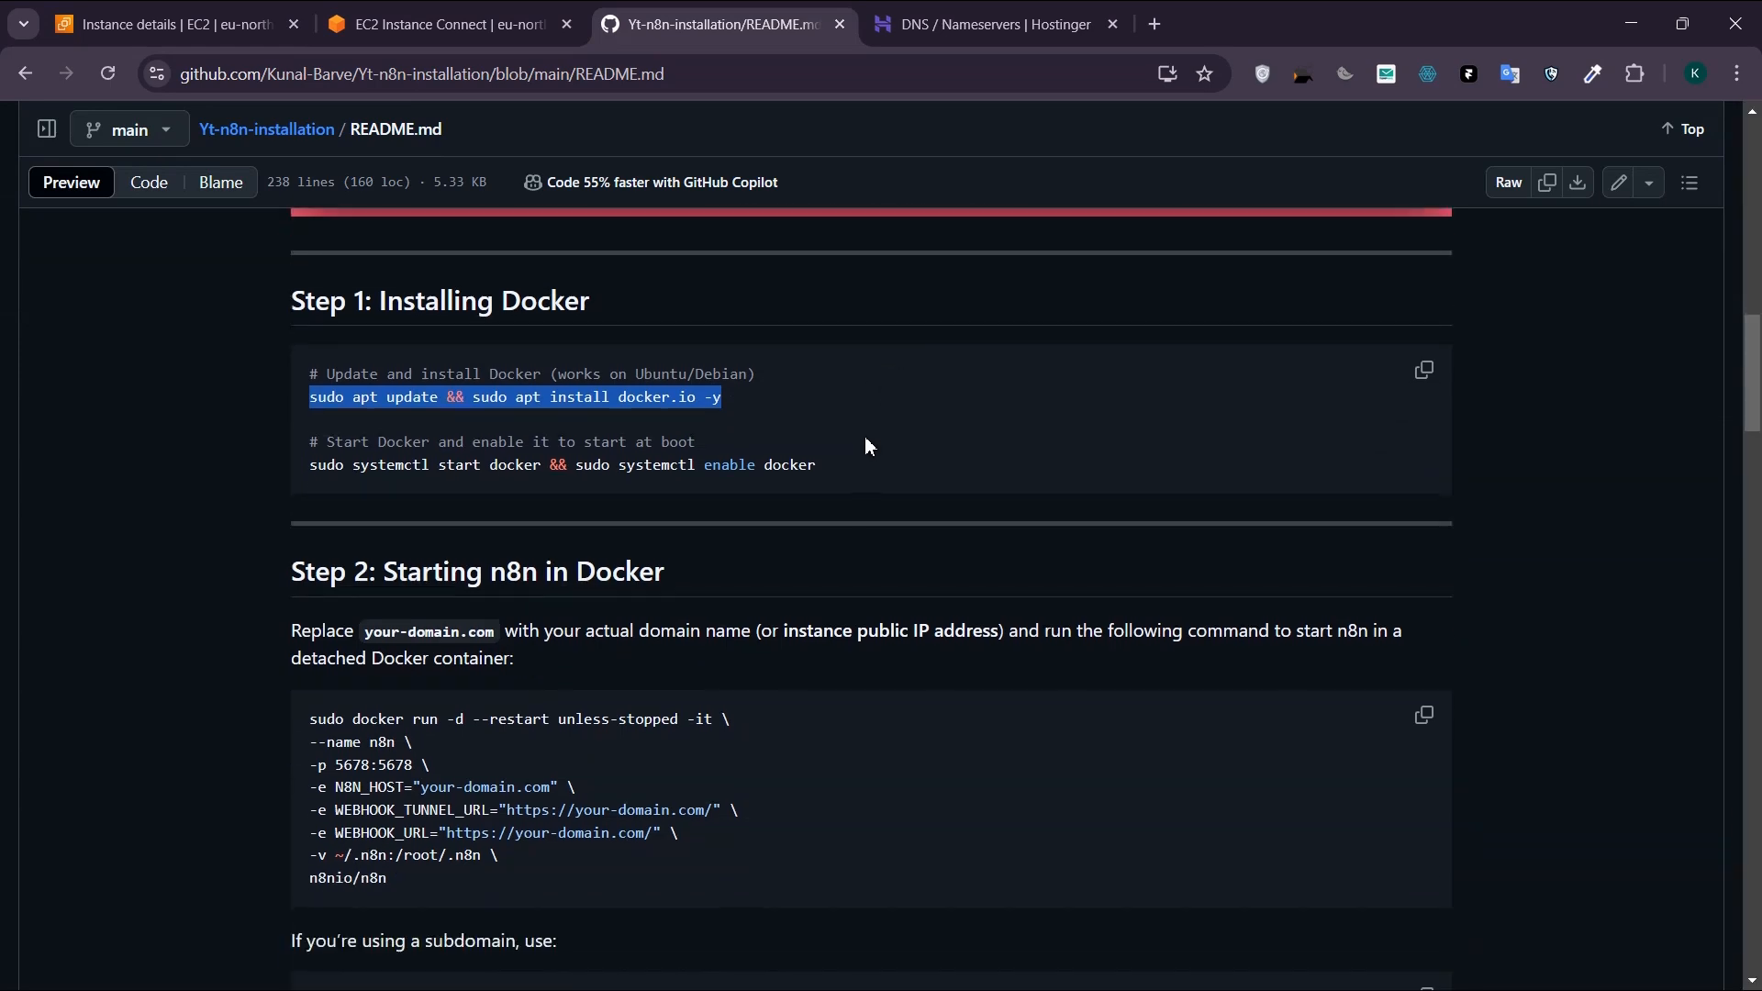
{"action": "left_click_drag", "start_coordinate": [834, 464], "coordinate": [295, 460]}
{"action": "key", "text": "ctrl+c"}
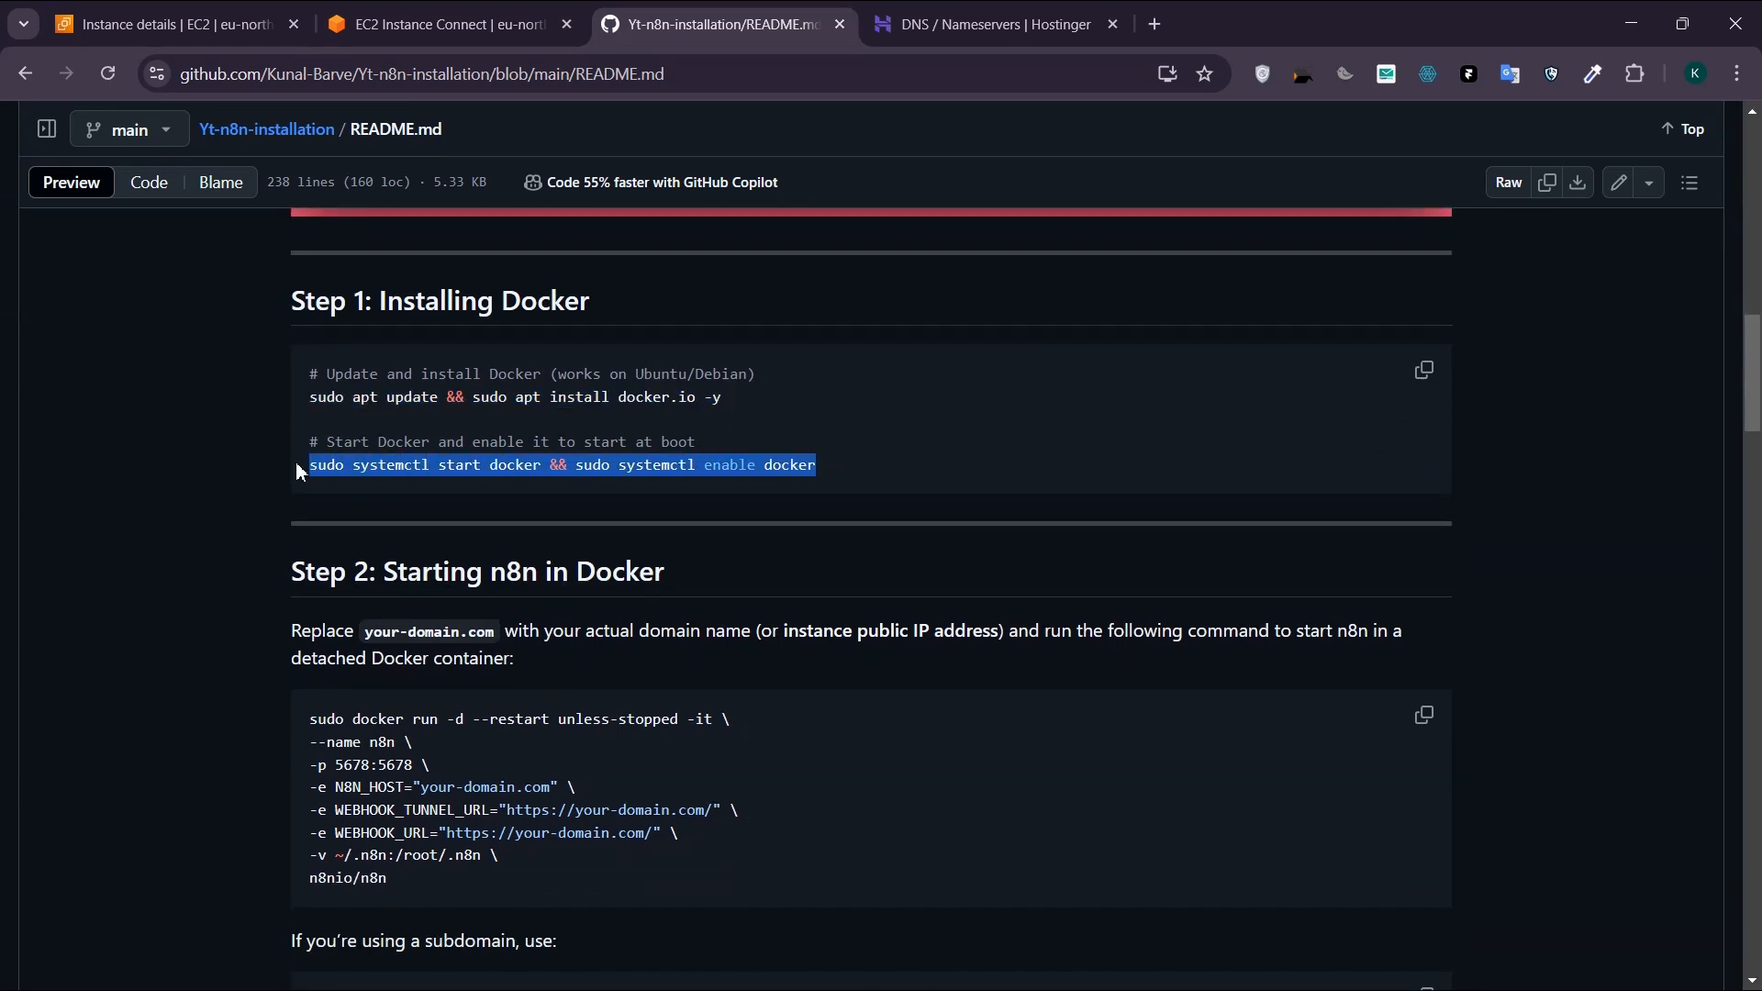
{"action": "left_click", "coordinate": [488, 24]}
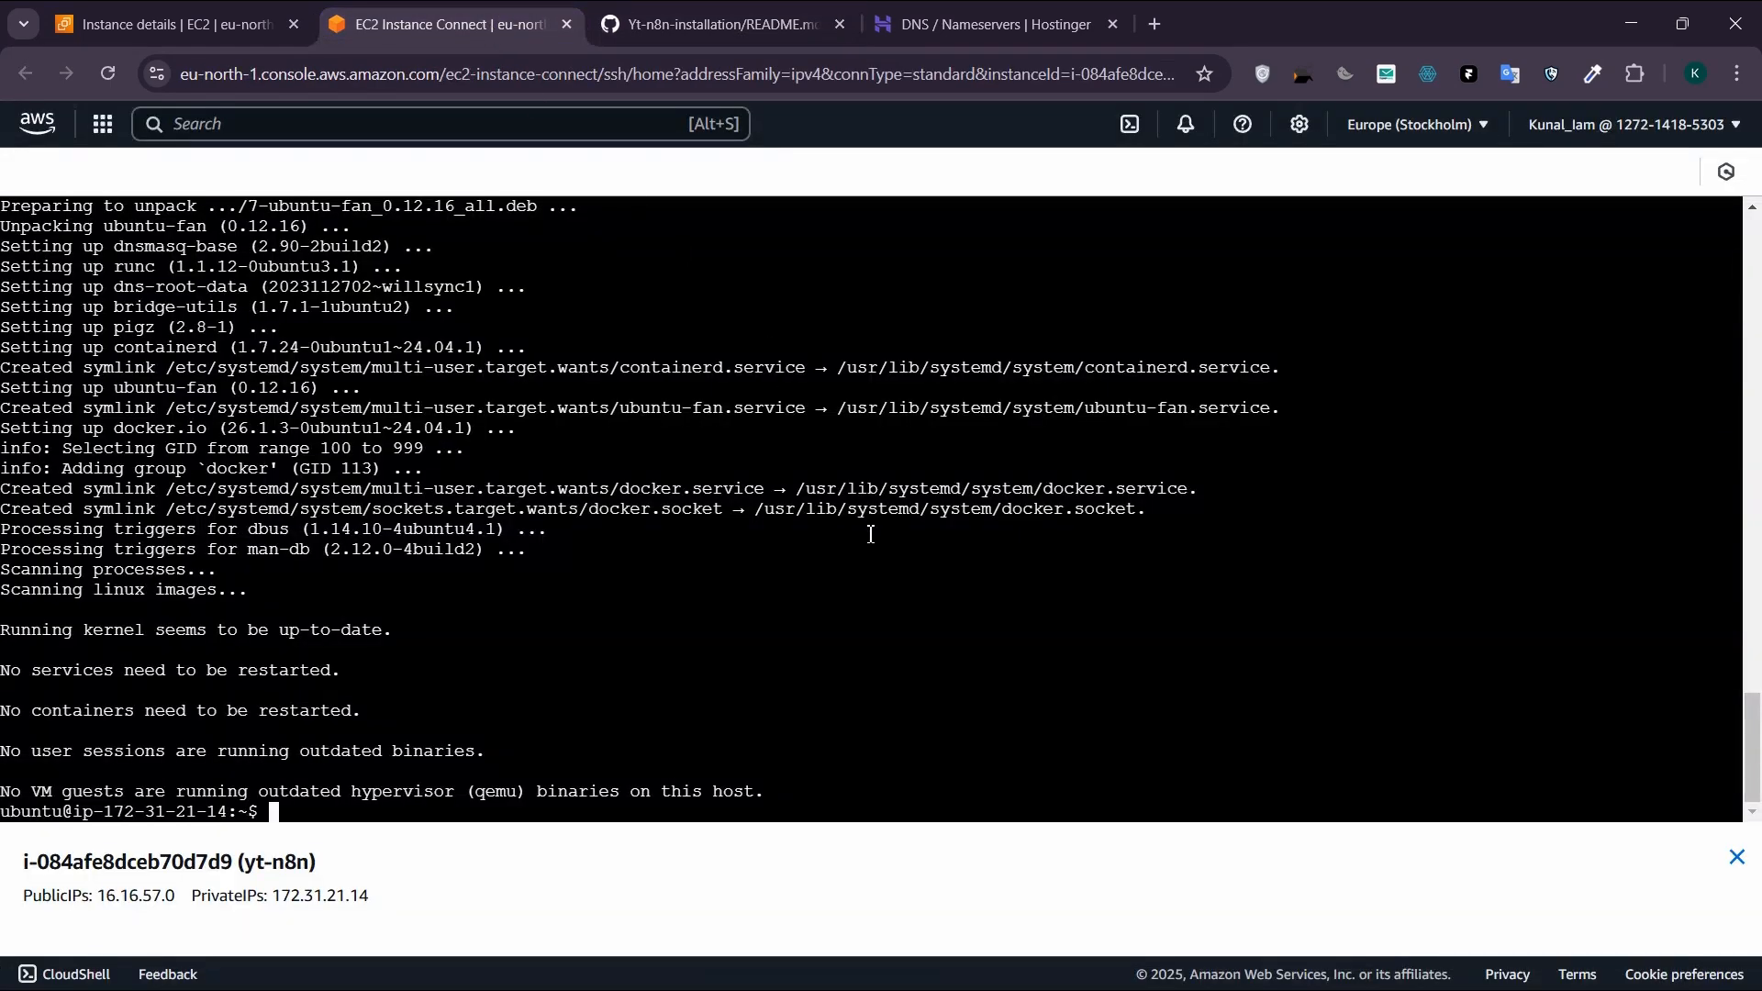
{"action": "key", "text": "ctrl+v"}
{"action": "key", "text": "Return"}
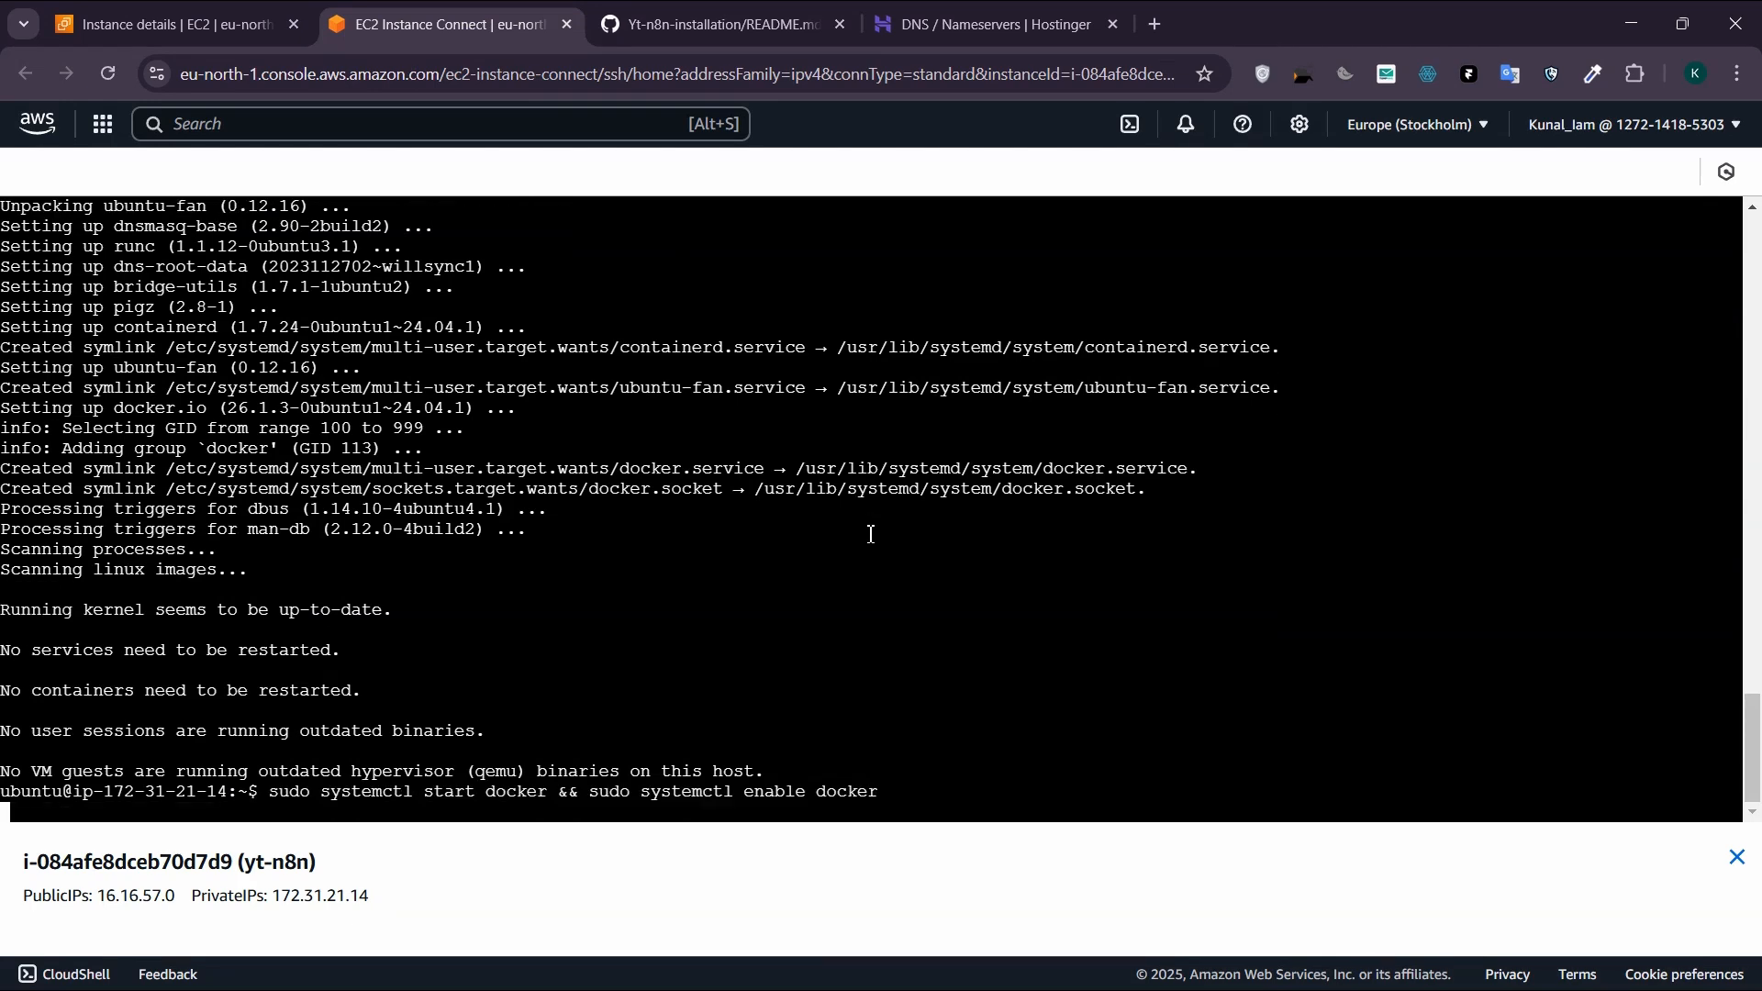
Step: Examine the README's Step 2 docker run command and the your-domain.com placeholders that need replacing
{"action": "left_click", "coordinate": [715, 24]}
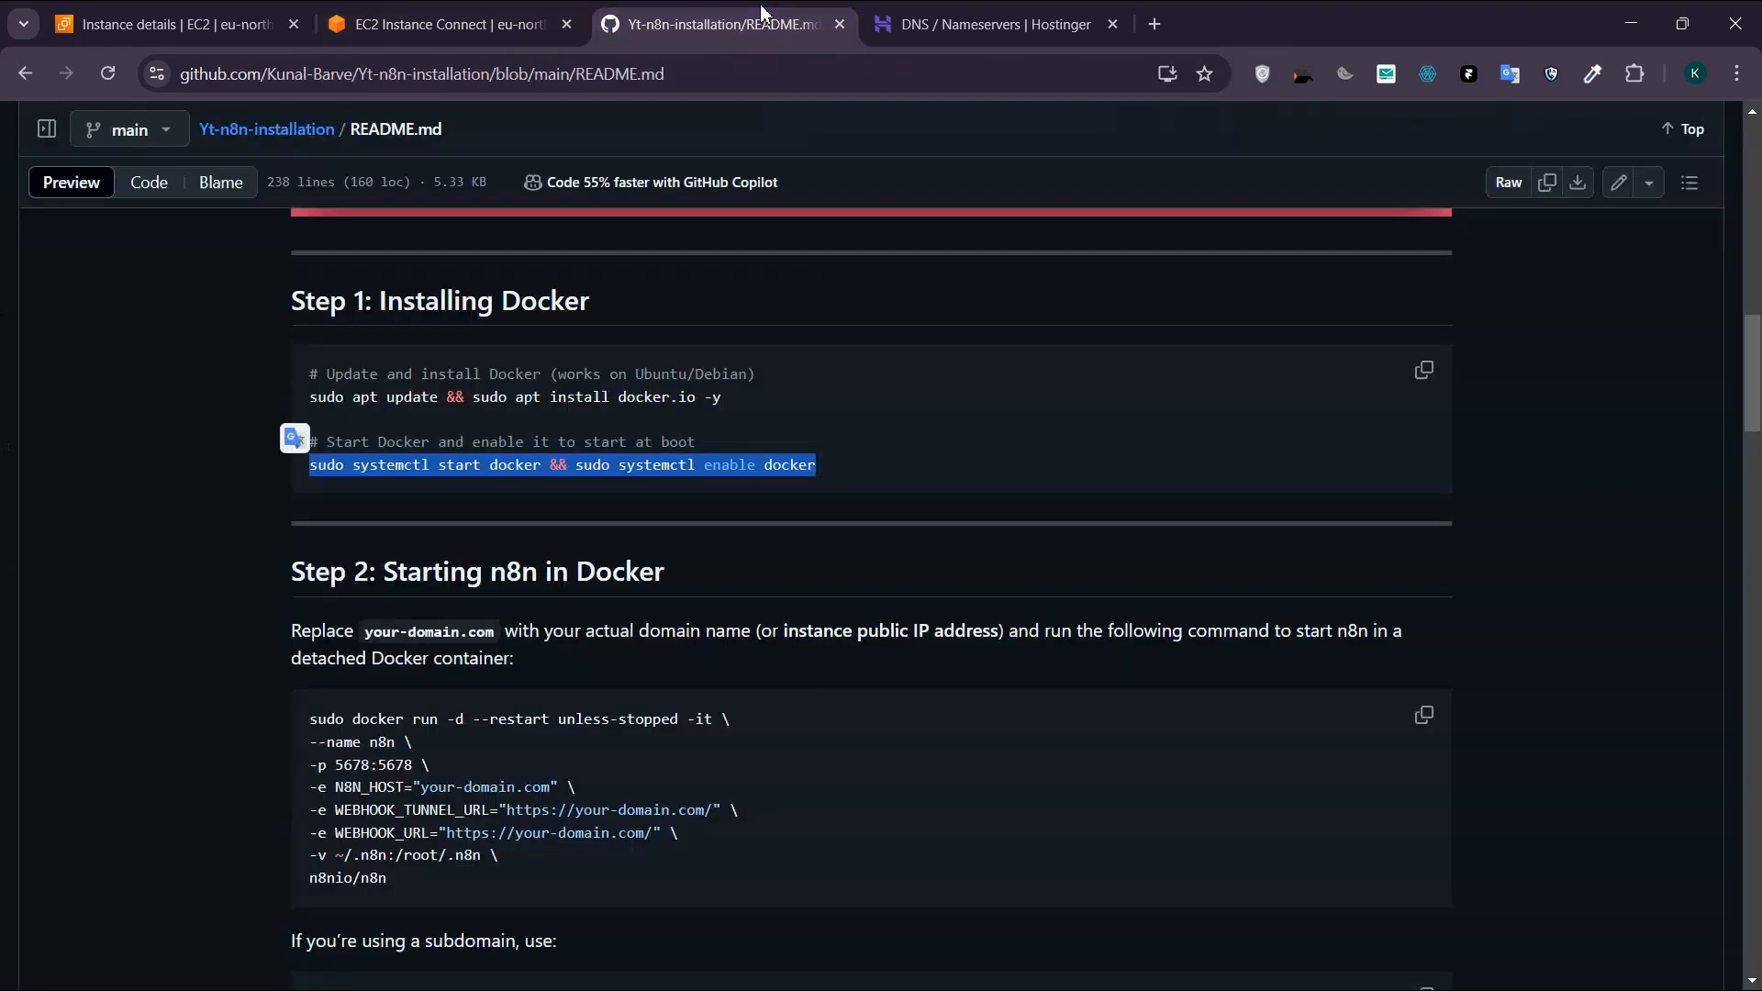
{"action": "scroll", "coordinate": [864, 275], "scroll_direction": "down", "scroll_amount": 4}
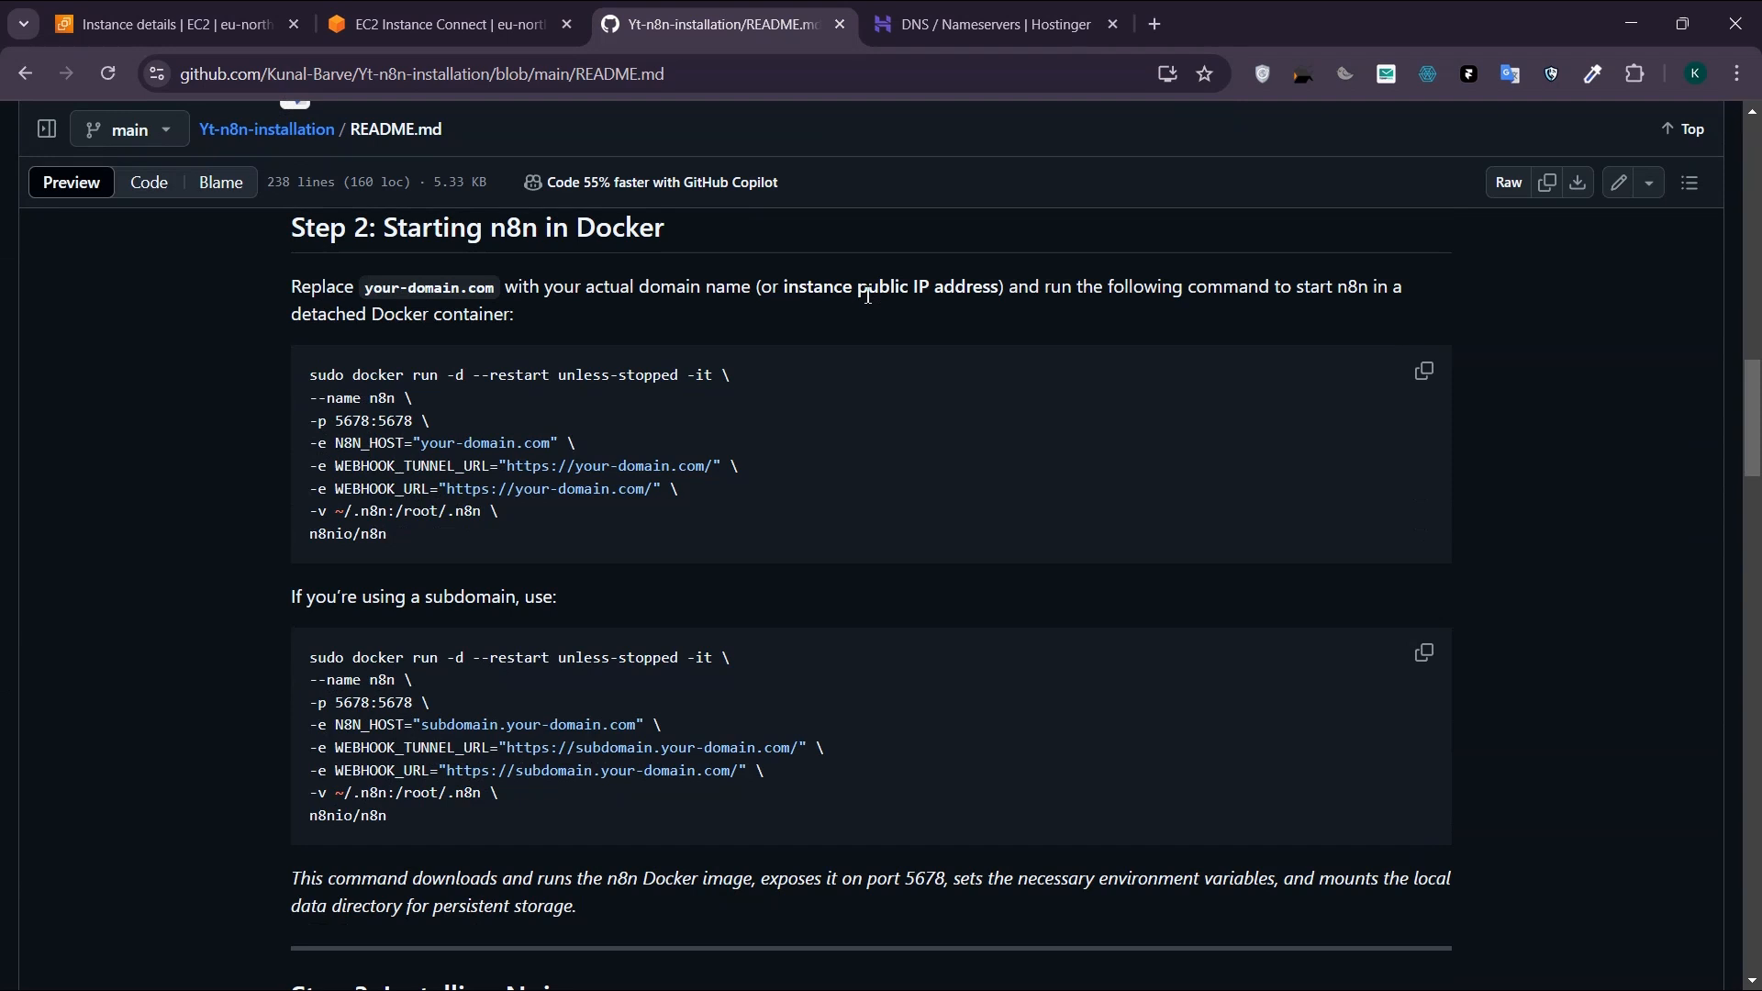
{"action": "left_click_drag", "start_coordinate": [439, 548], "coordinate": [344, 453]}
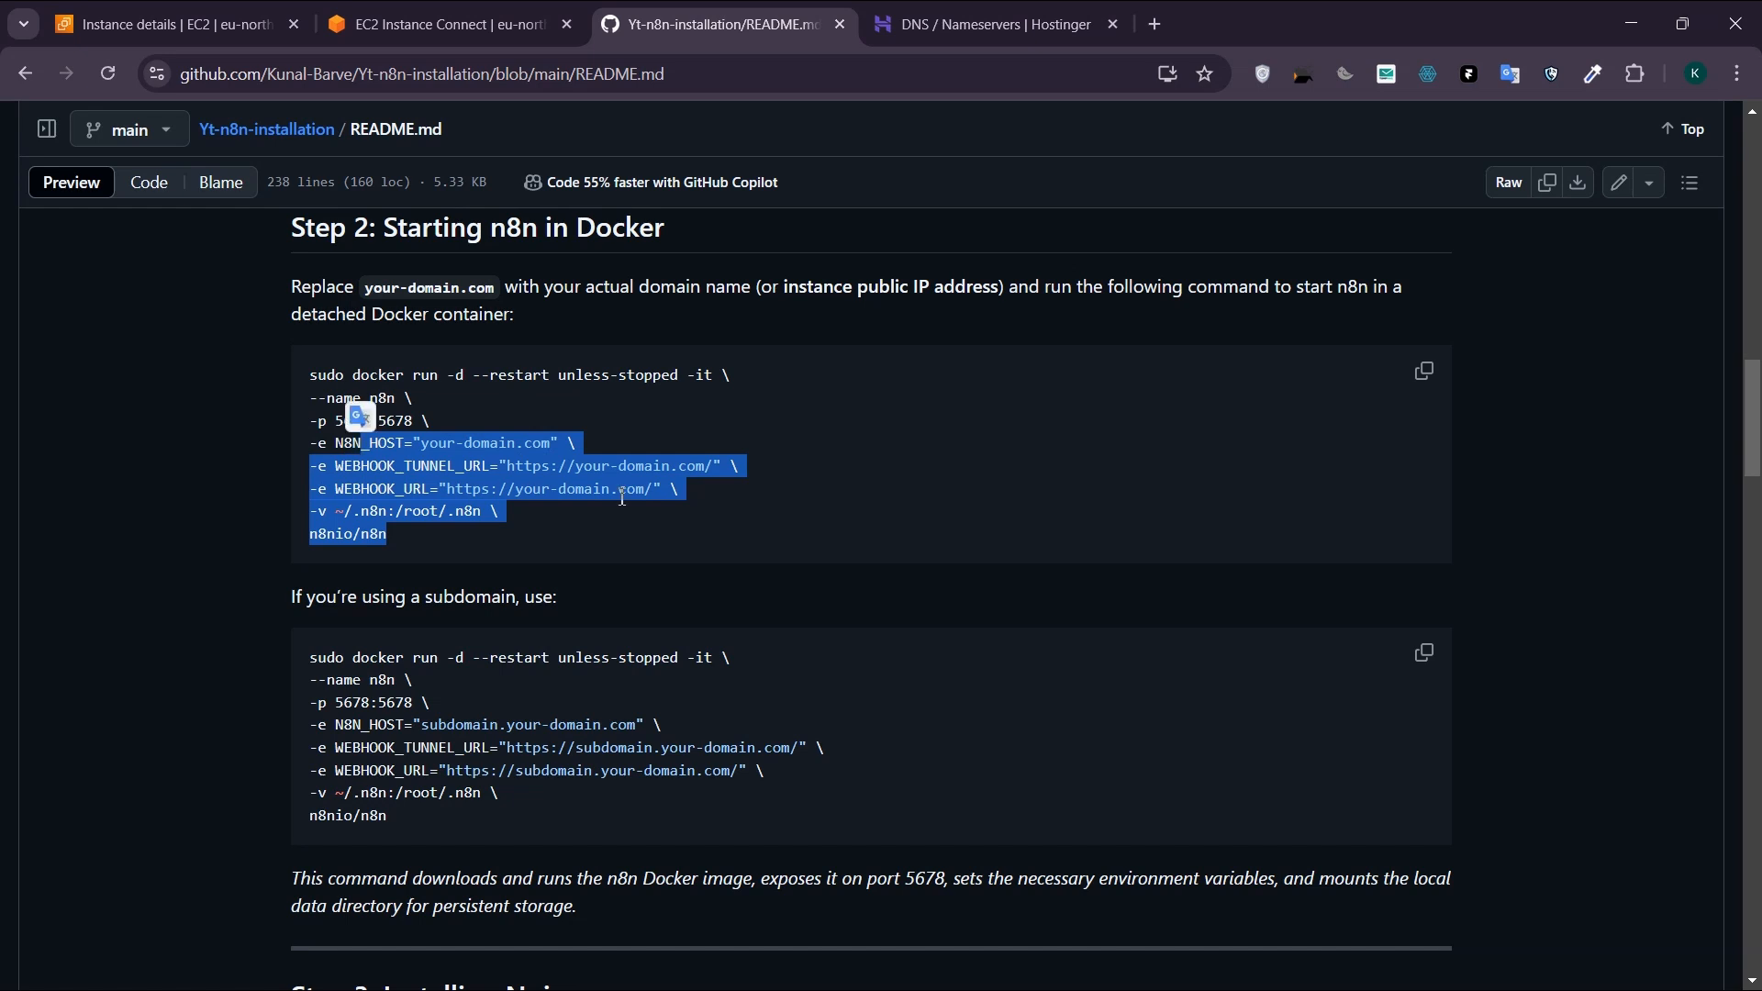
{"action": "left_click_drag", "start_coordinate": [421, 443], "coordinate": [563, 452]}
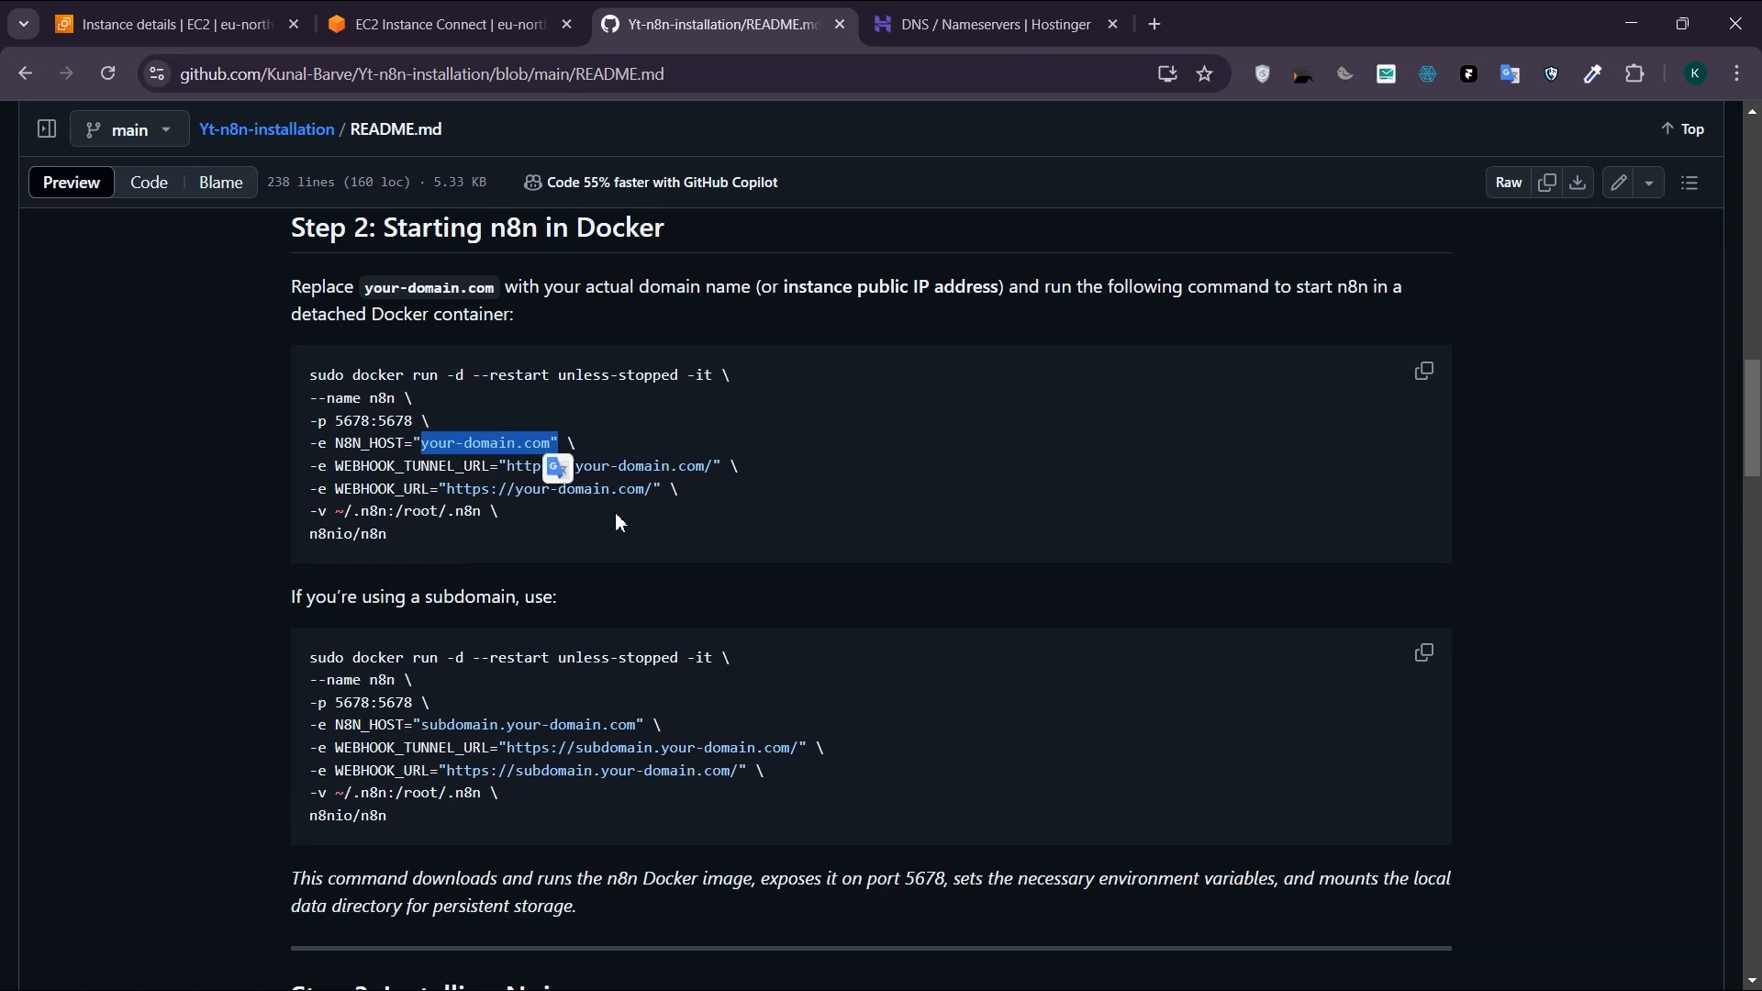
Step: Locate the yt-n8n instance's public IP and copy its public IPv4 address from the instance summary
{"action": "left_click", "coordinate": [484, 22]}
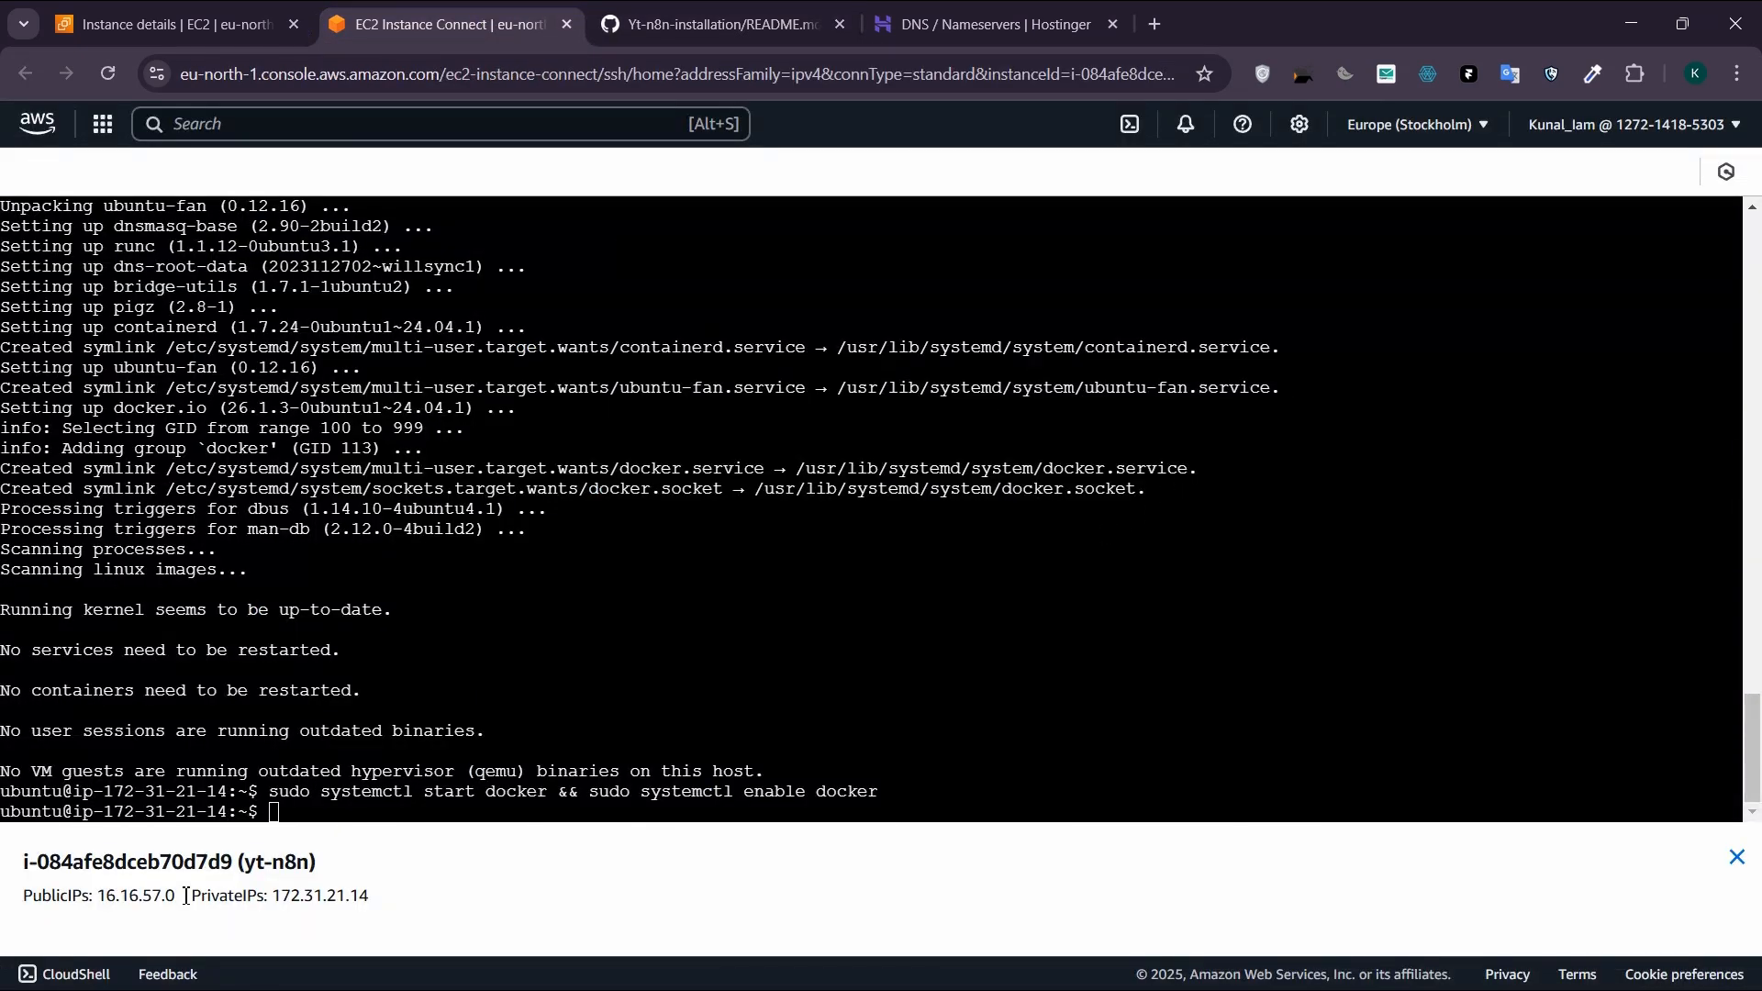
{"action": "left_click_drag", "start_coordinate": [183, 896], "coordinate": [21, 858]}
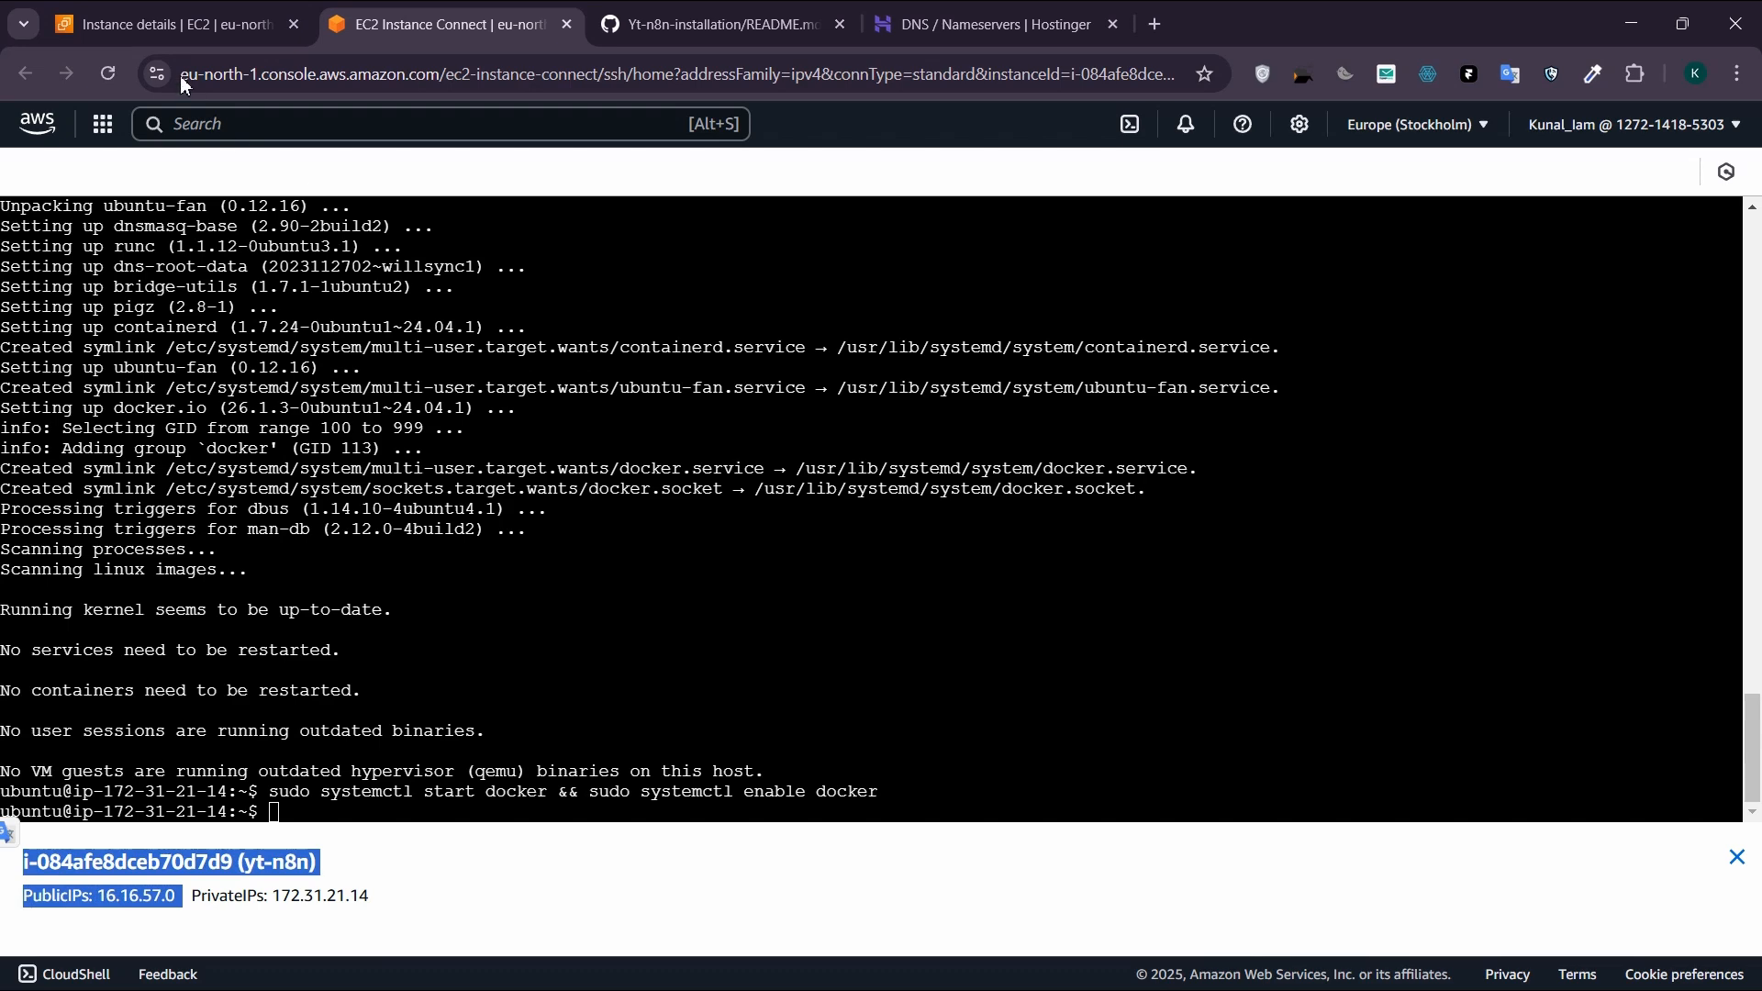
{"action": "left_click", "coordinate": [182, 28]}
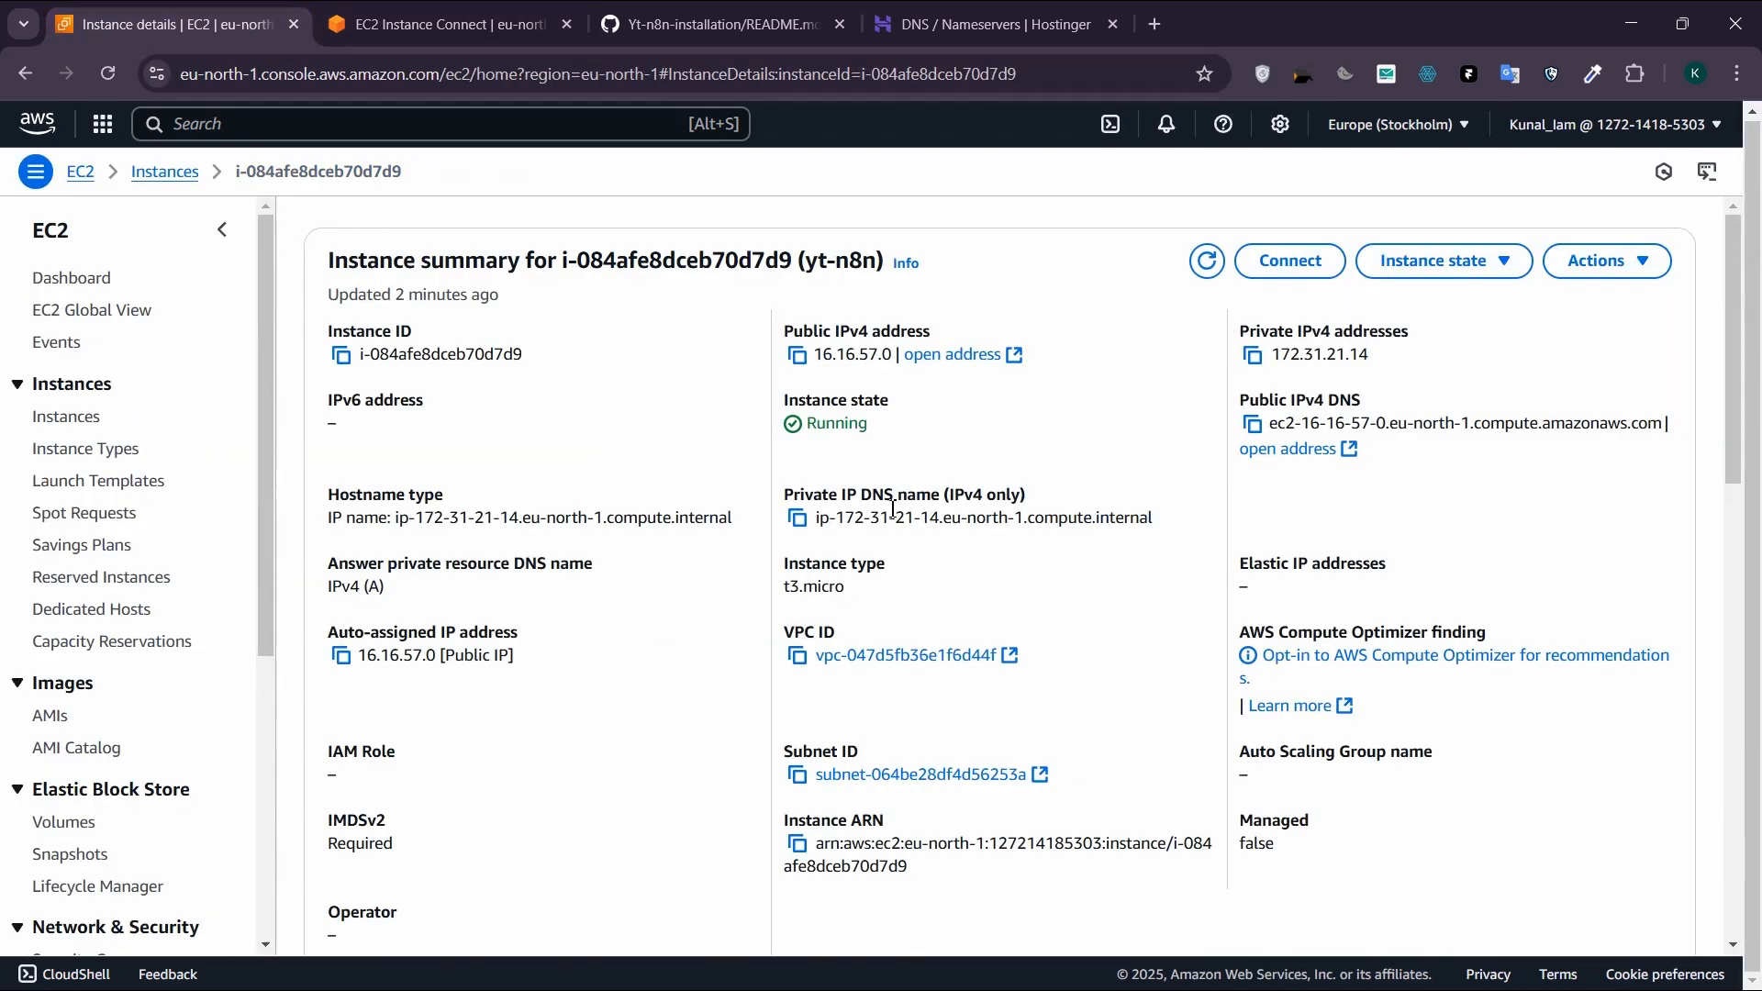
{"action": "left_click", "coordinate": [796, 356]}
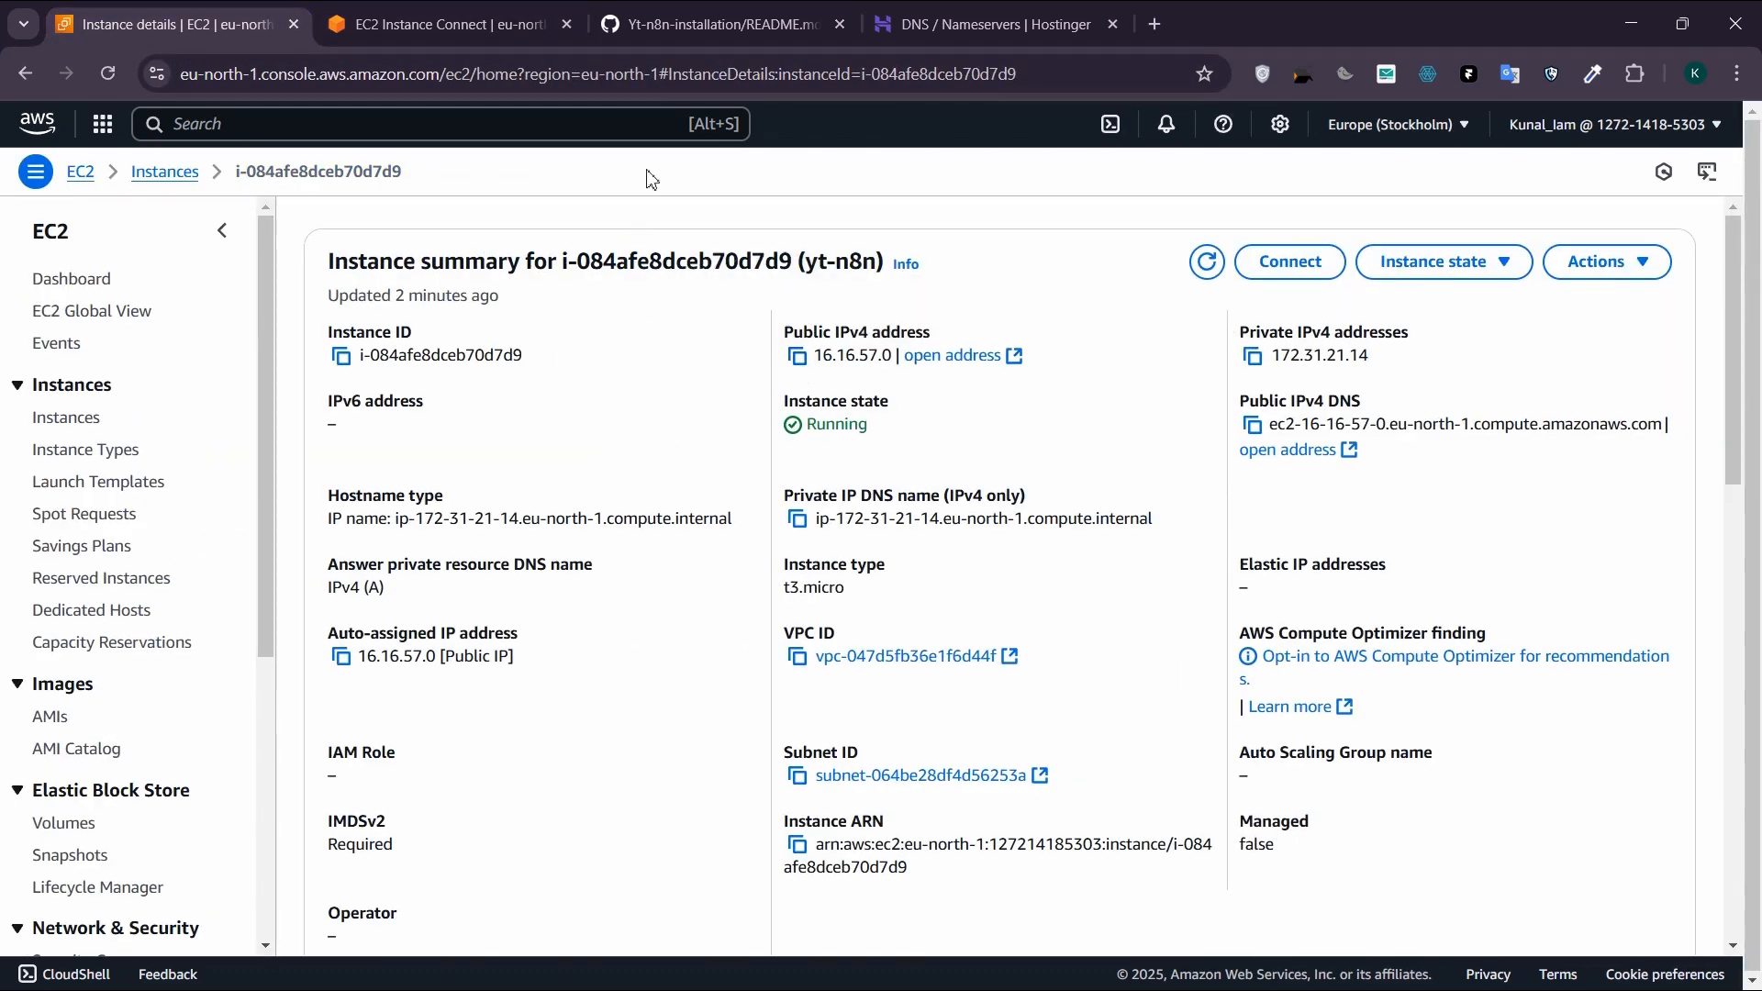
Step: Copy the prepared n8nio/n8n docker run command for ytn8n.articflow.io from Notepad and run it in the instance terminal
{"action": "key", "text": "alt+Tab"}
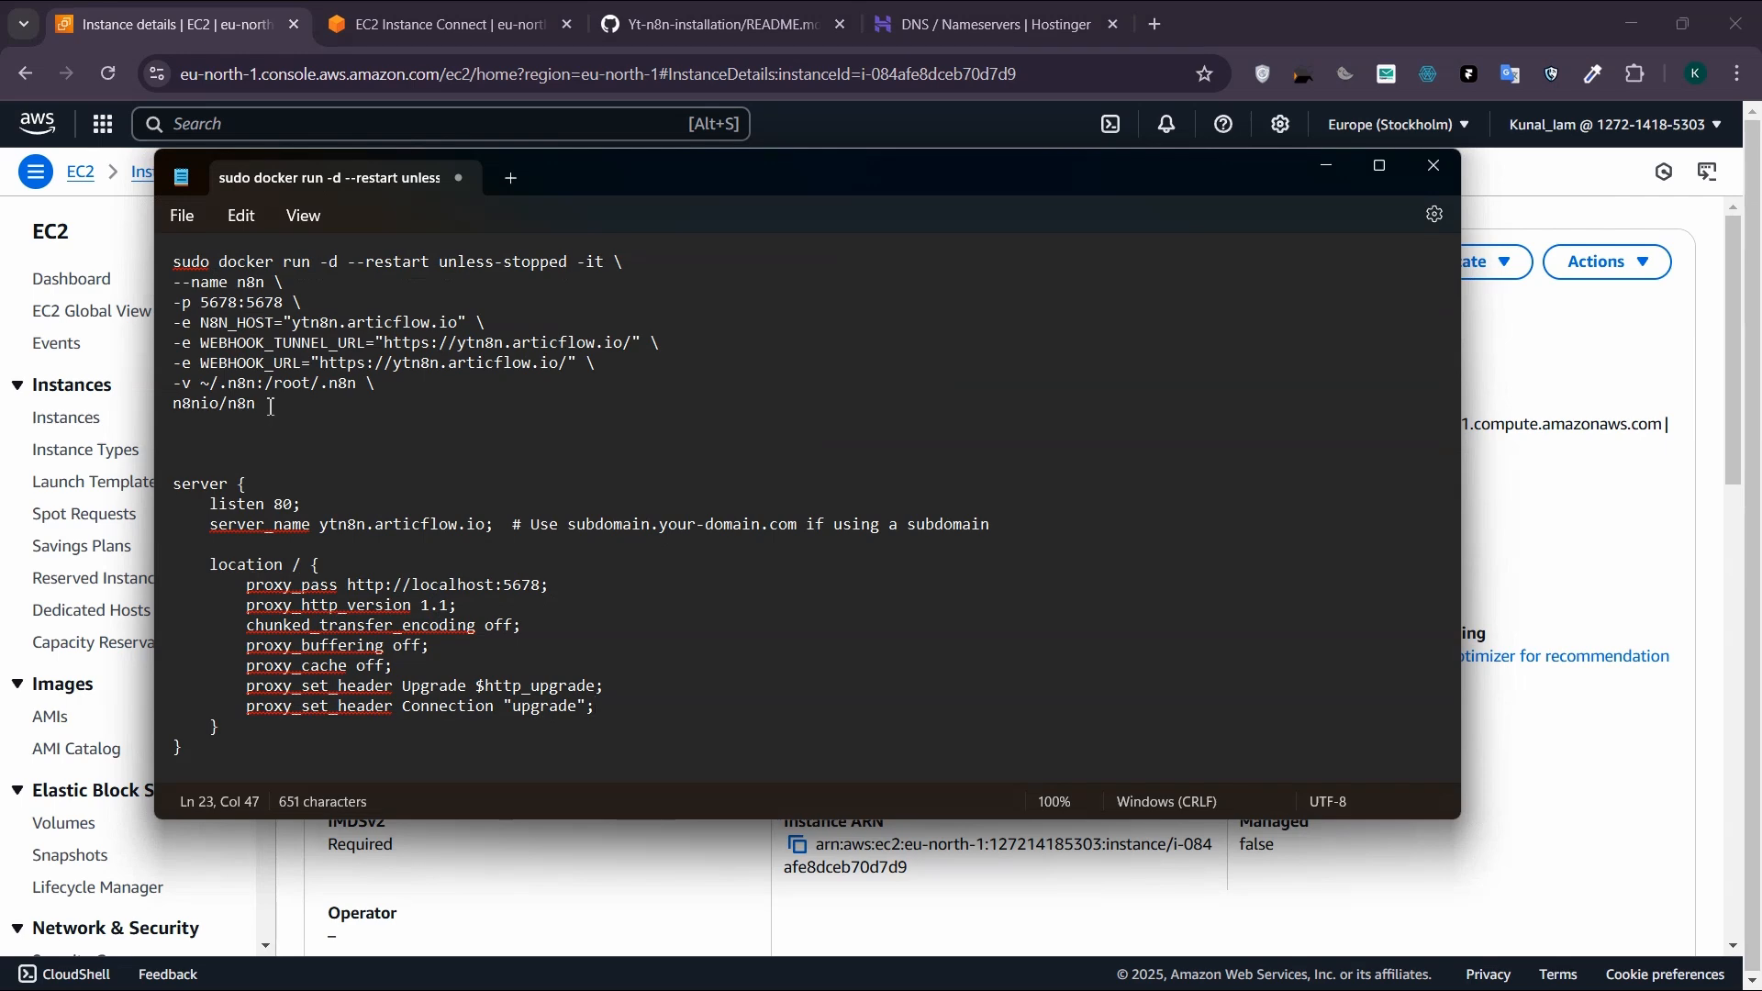
{"action": "left_click_drag", "start_coordinate": [271, 406], "coordinate": [170, 261]}
{"action": "left_click", "coordinate": [413, 24]}
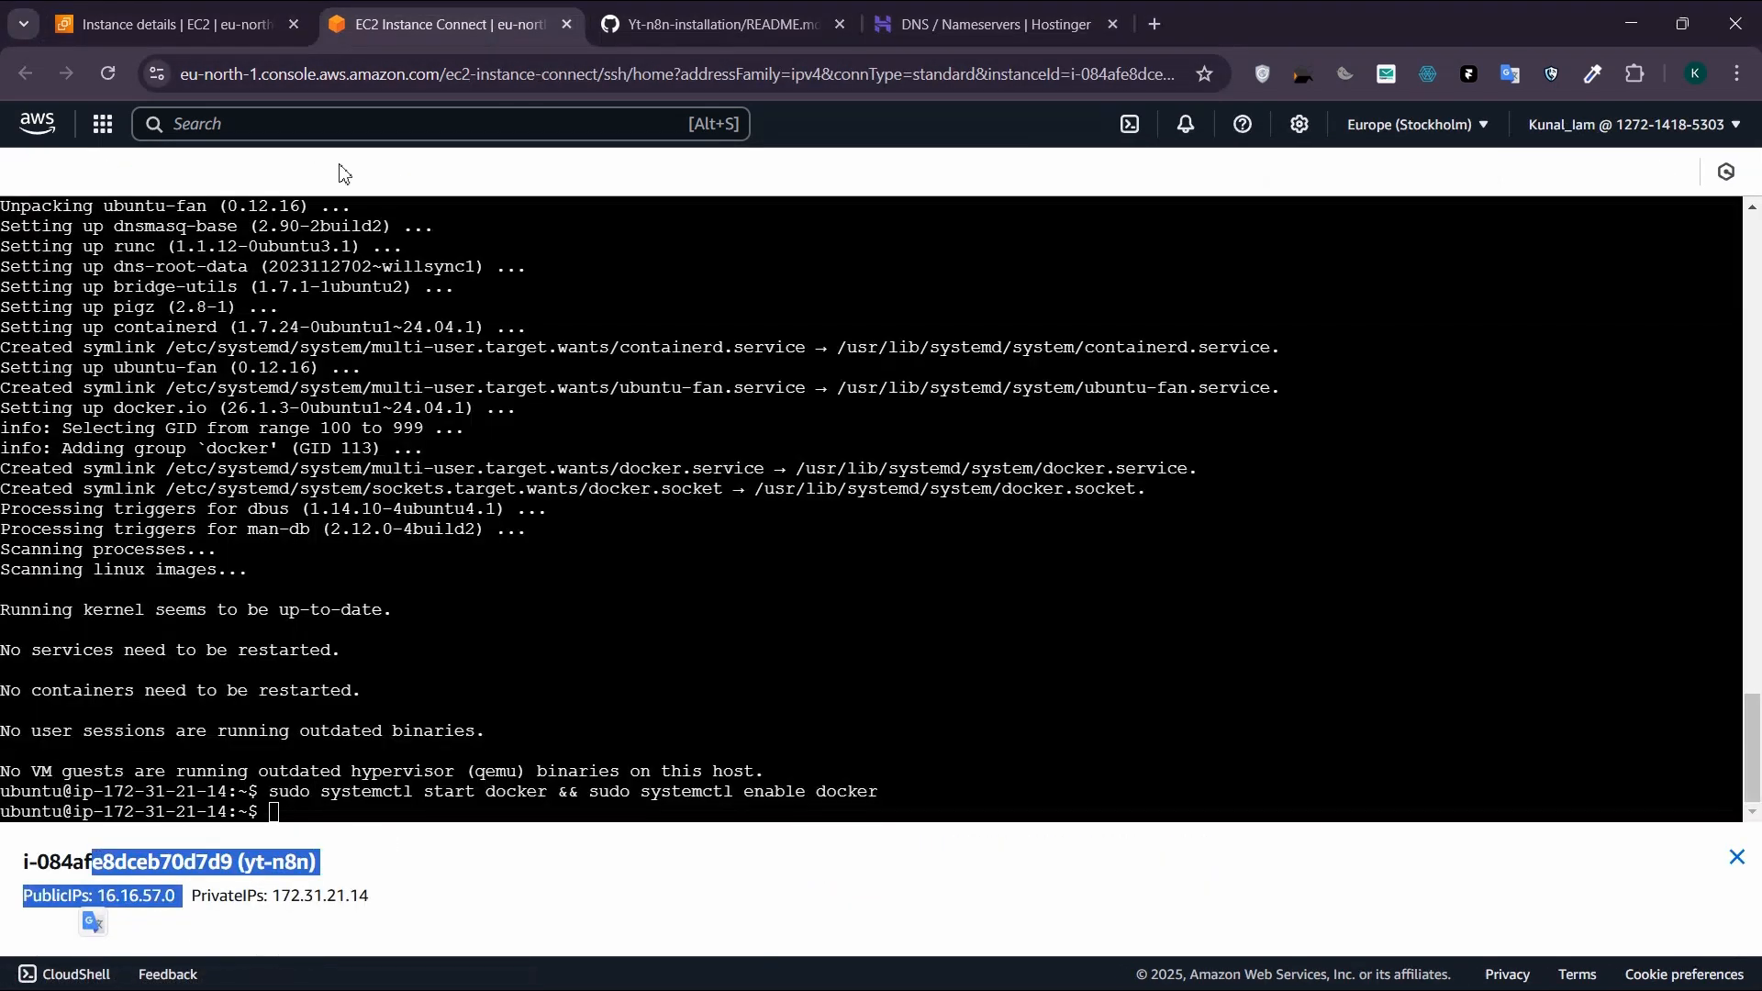
{"action": "left_click", "coordinate": [343, 806]}
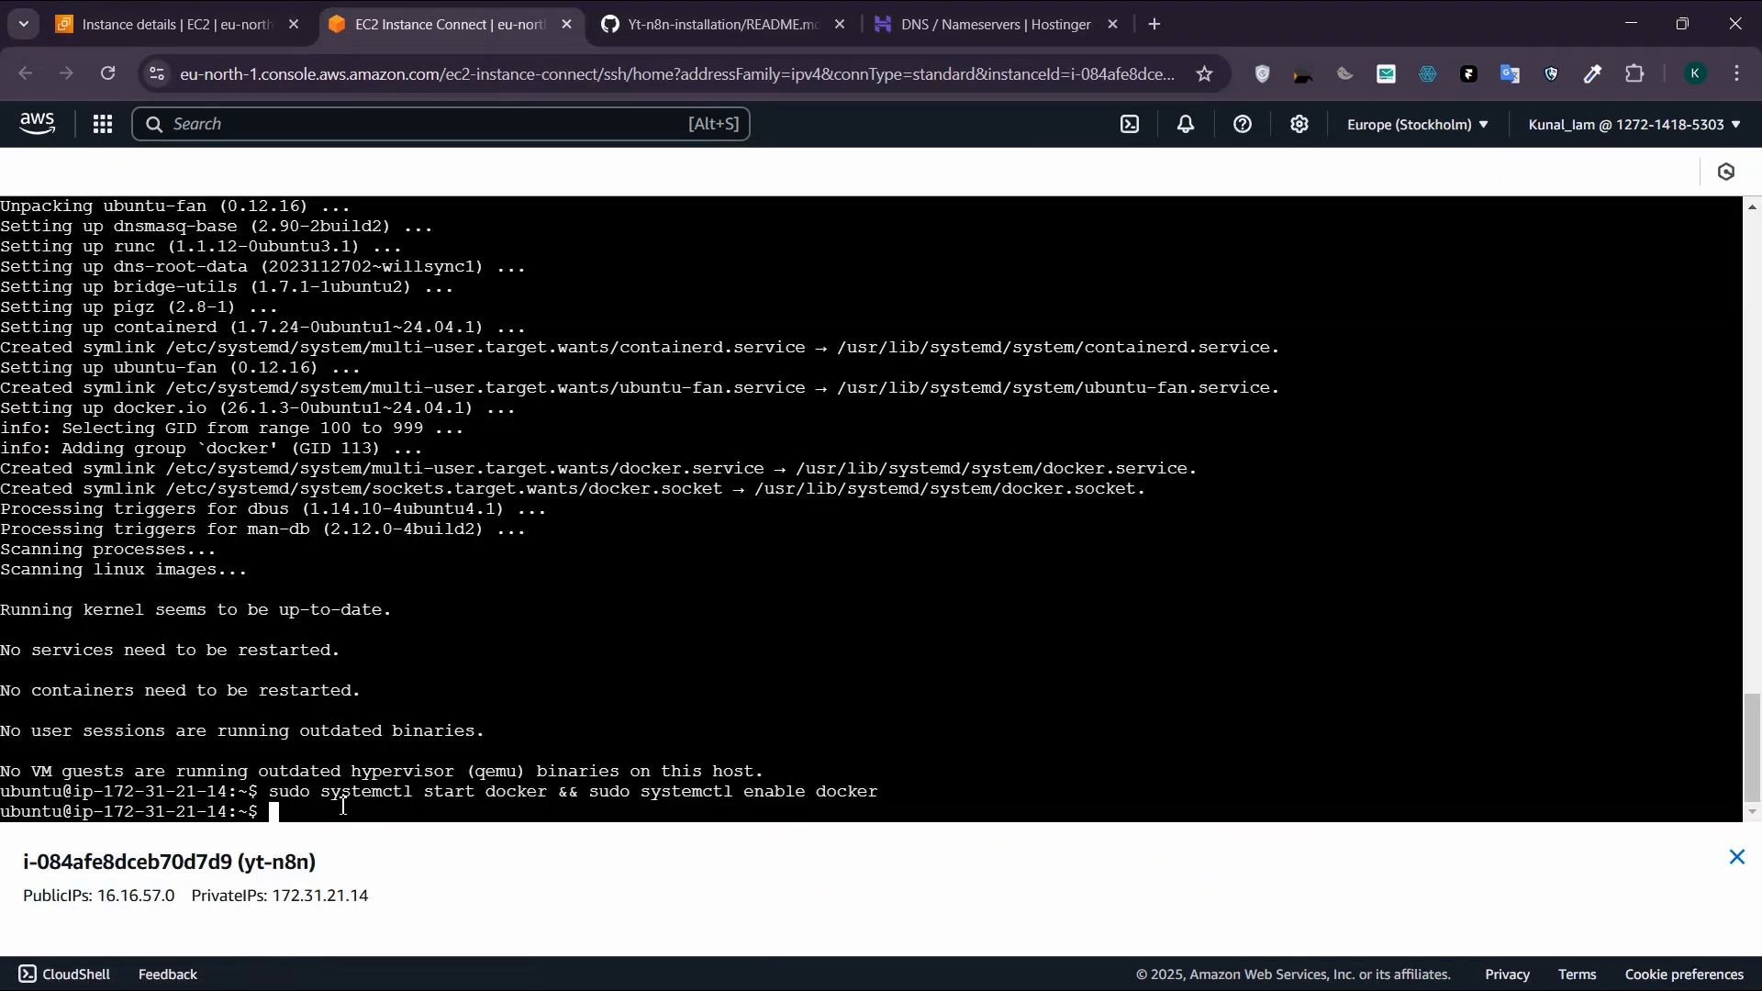
{"action": "key", "text": "ctrl+v"}
{"action": "key", "text": "Return"}
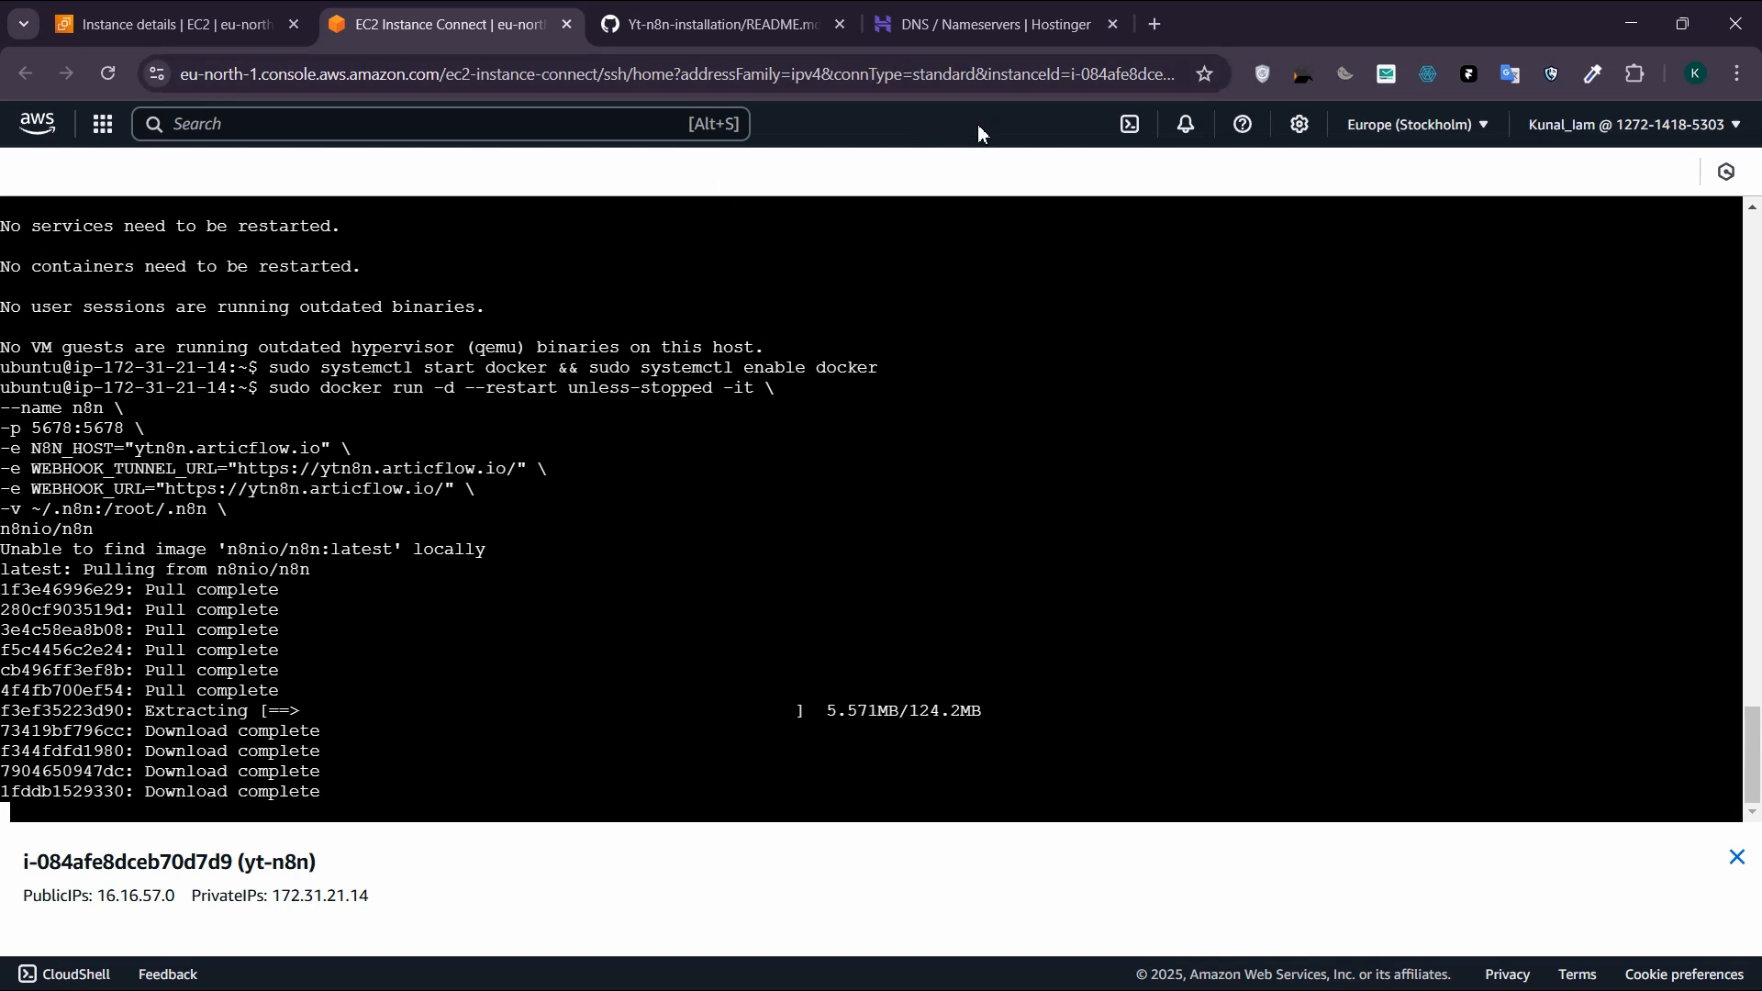
Step: Switch to Hostinger's DNS page for articflow.io and set the new A record's name to ytn8n
{"action": "left_click", "coordinate": [963, 24]}
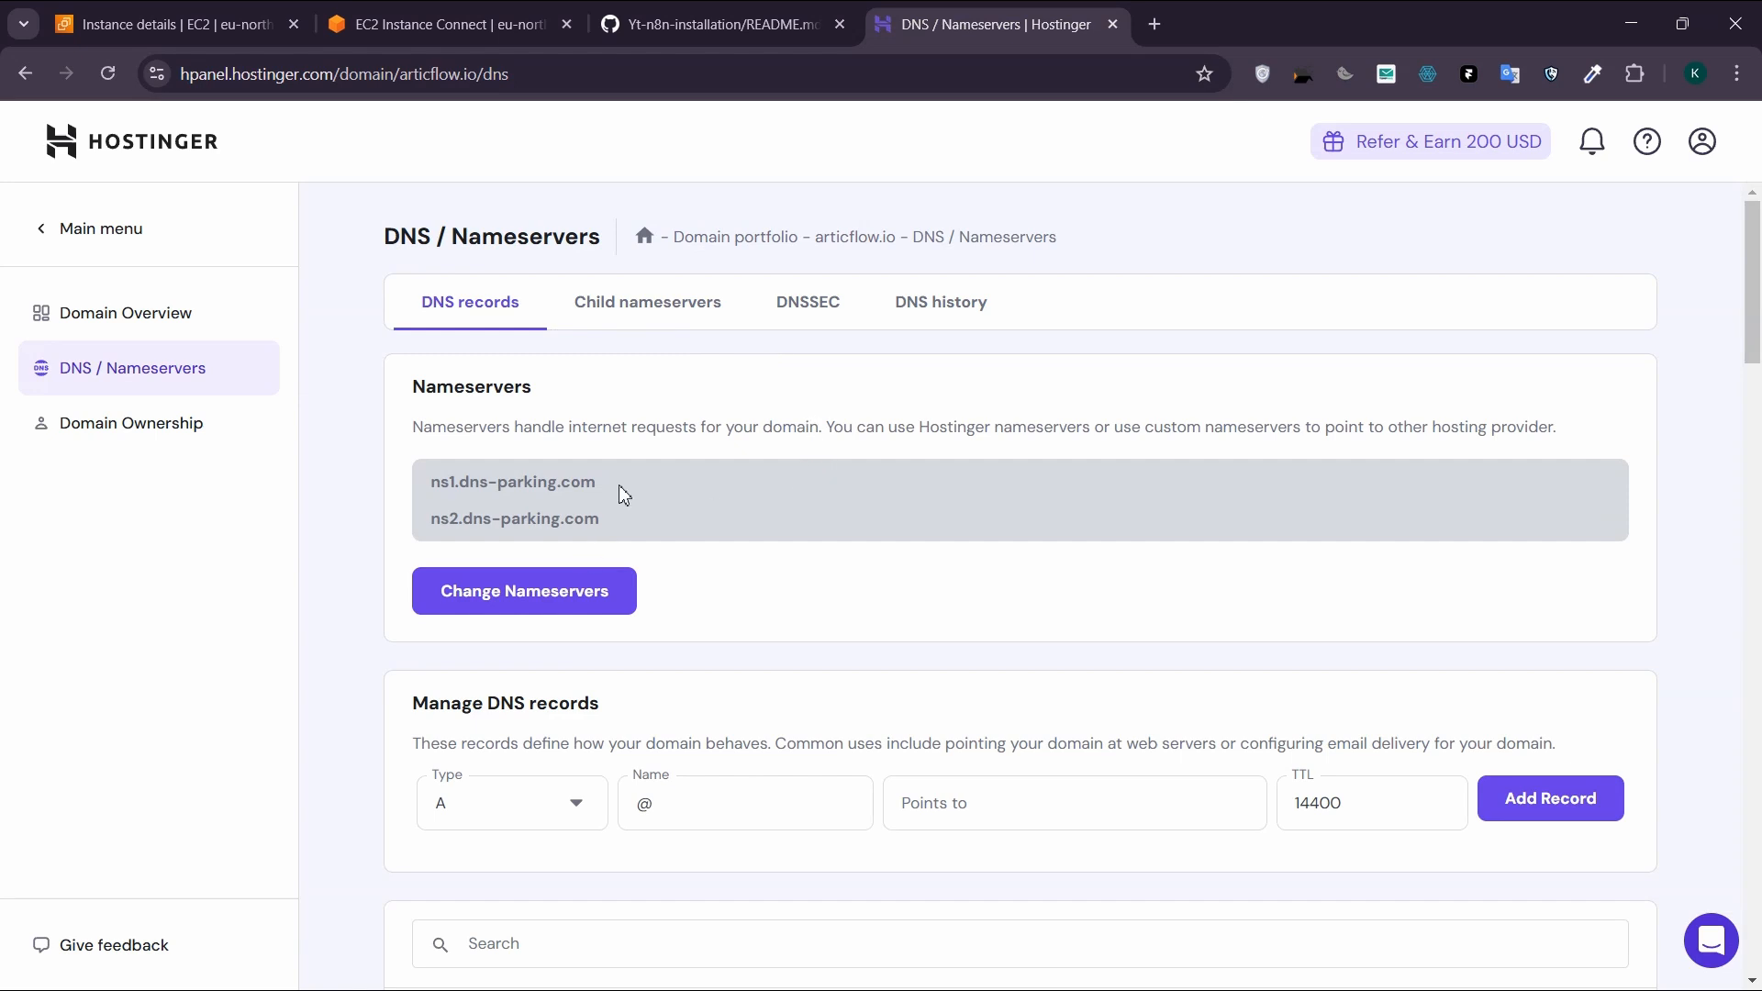
{"action": "scroll", "coordinate": [618, 486], "scroll_direction": "down", "scroll_amount": 3}
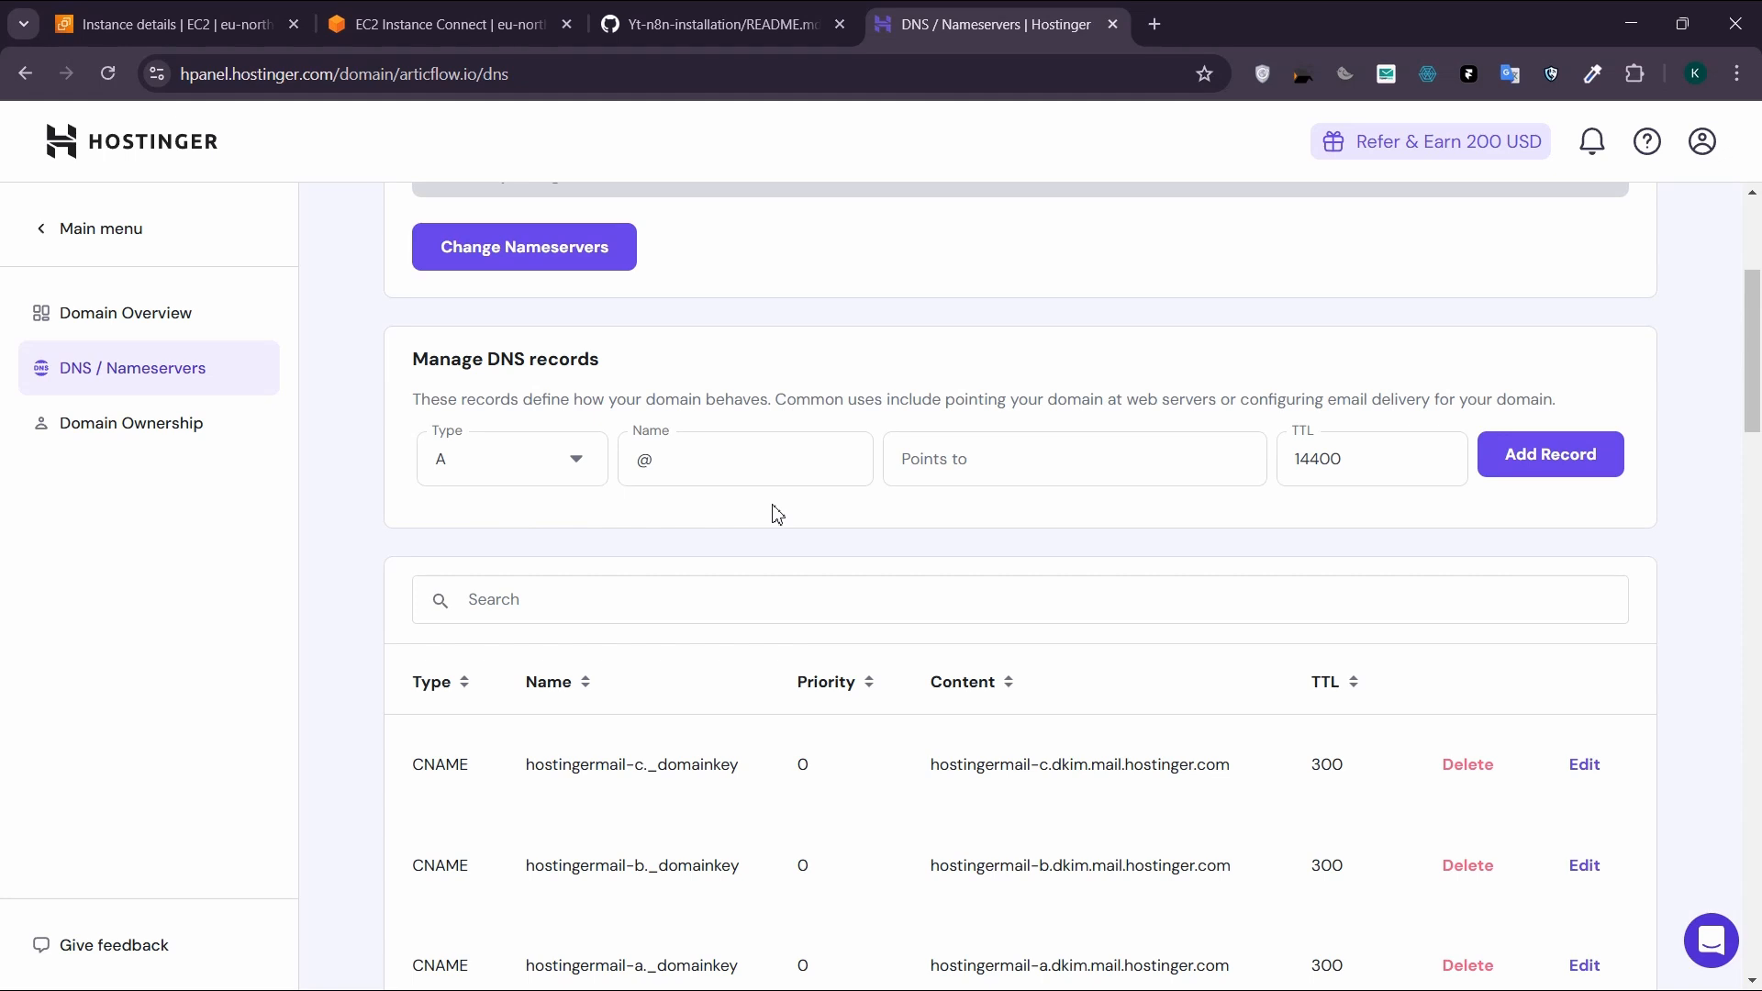
{"action": "left_click", "coordinate": [729, 473]}
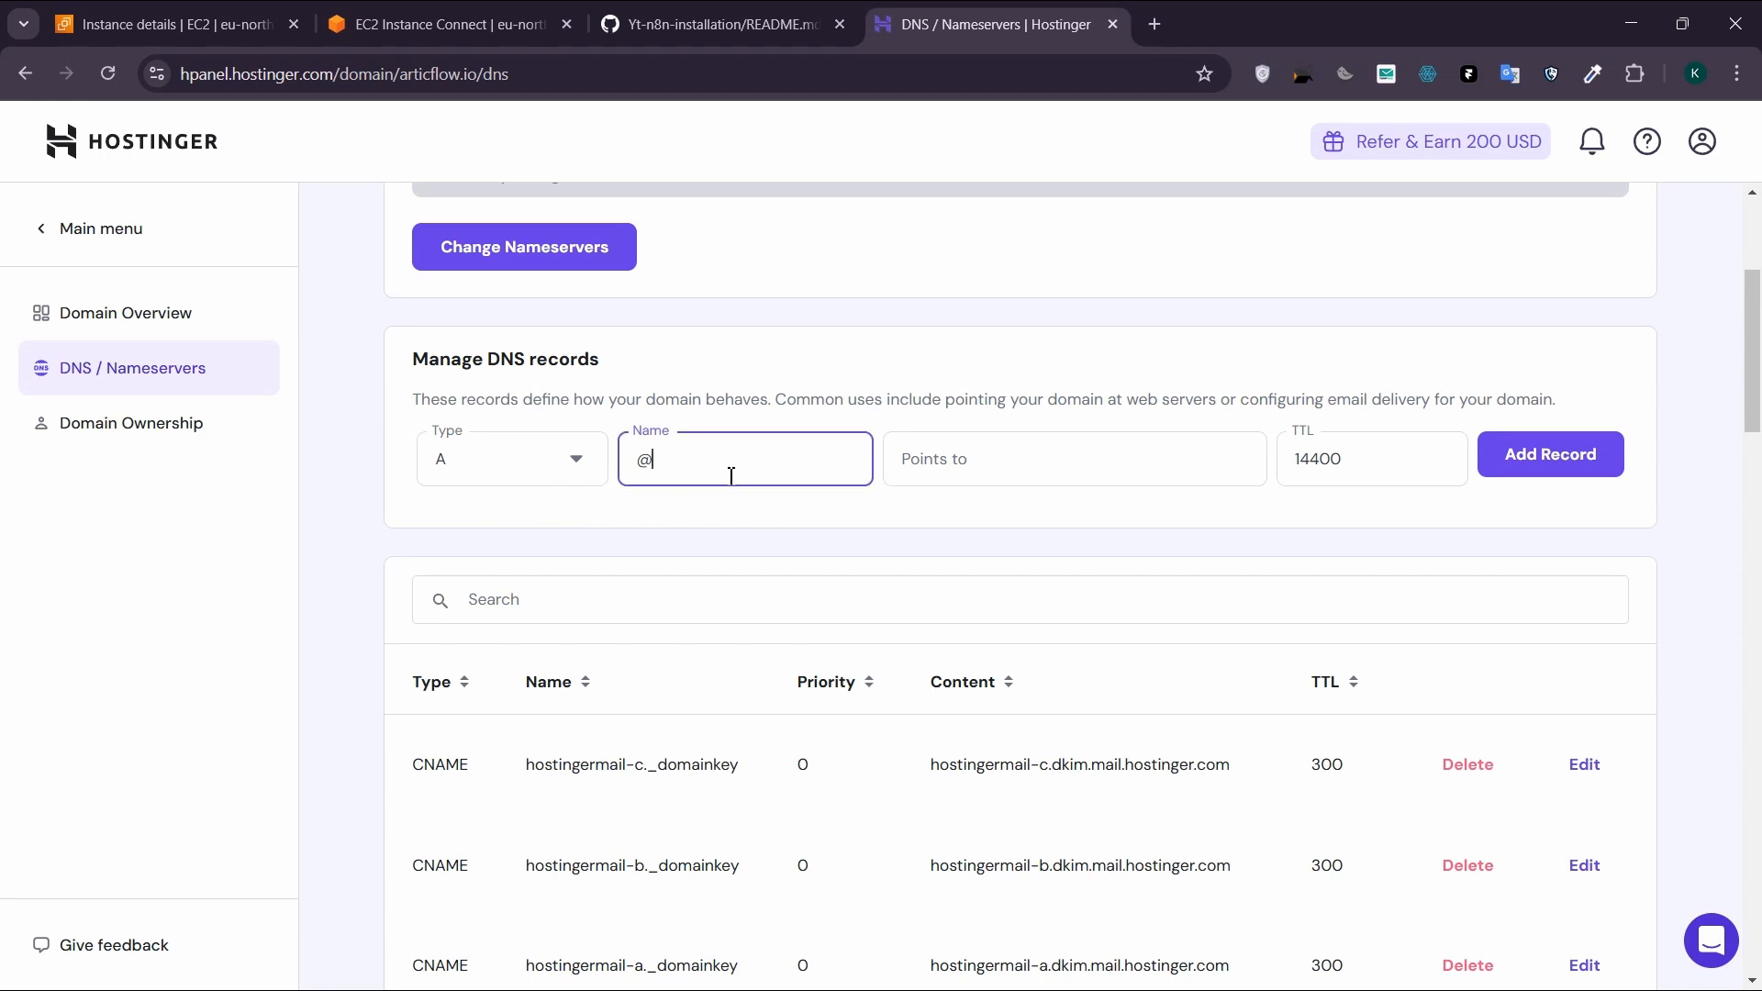
{"action": "key", "text": "BackSpace"}
{"action": "type", "text": "ytn8n"}
Step: Copy the yt-n8n instance's public IP 16.16.57.0 as the A record's Points to value and add the record
{"action": "left_click", "coordinate": [1056, 462]}
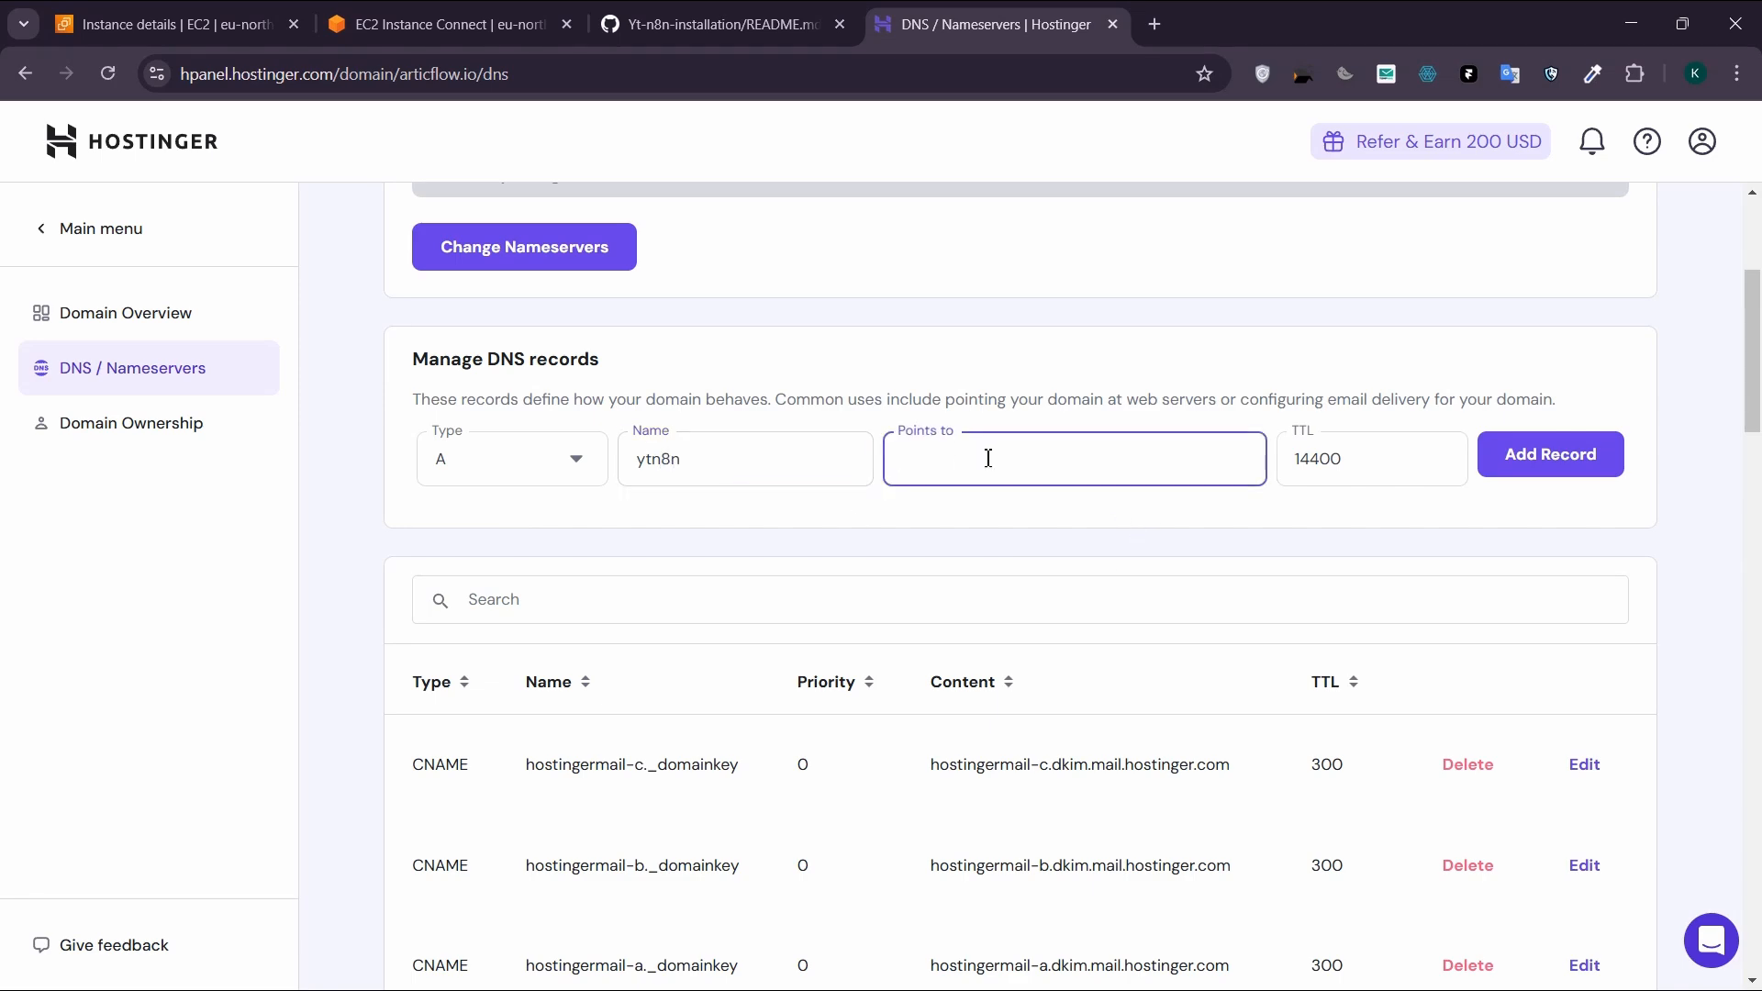
{"action": "left_click", "coordinate": [373, 17]}
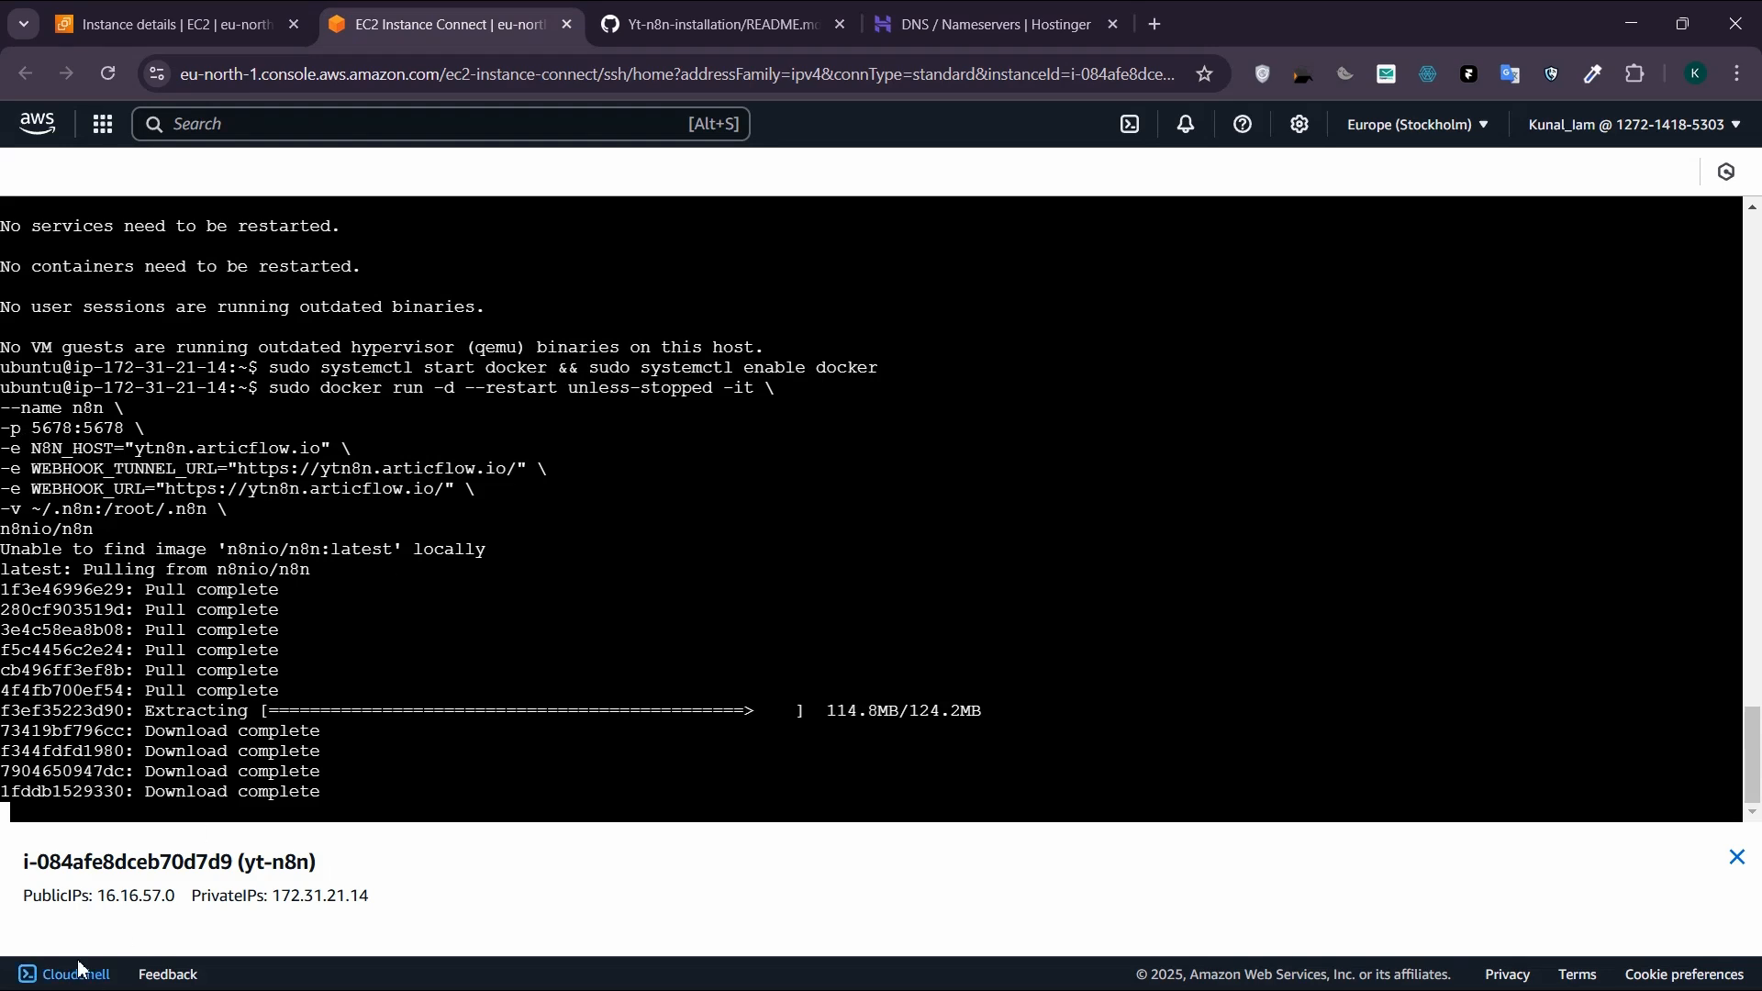
{"action": "left_click_drag", "start_coordinate": [174, 897], "coordinate": [97, 897]}
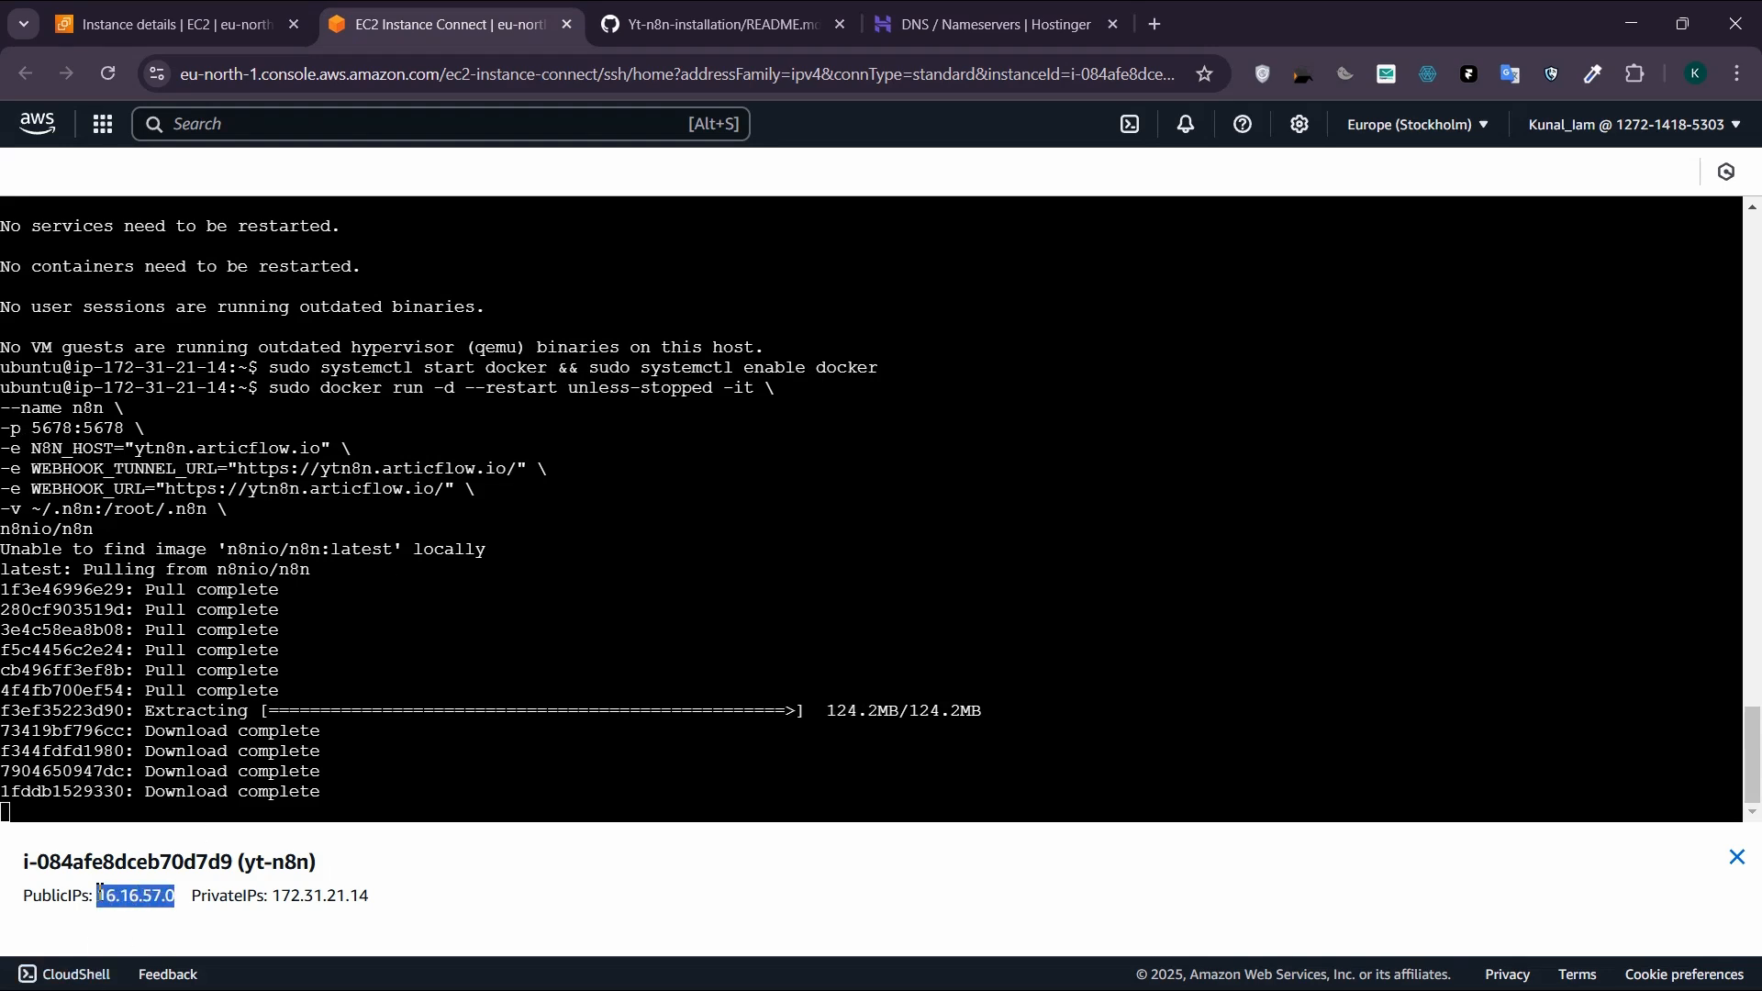
{"action": "key", "text": "ctrl+c"}
{"action": "left_click", "coordinate": [1082, 16]}
{"action": "key", "text": "ctrl+v"}
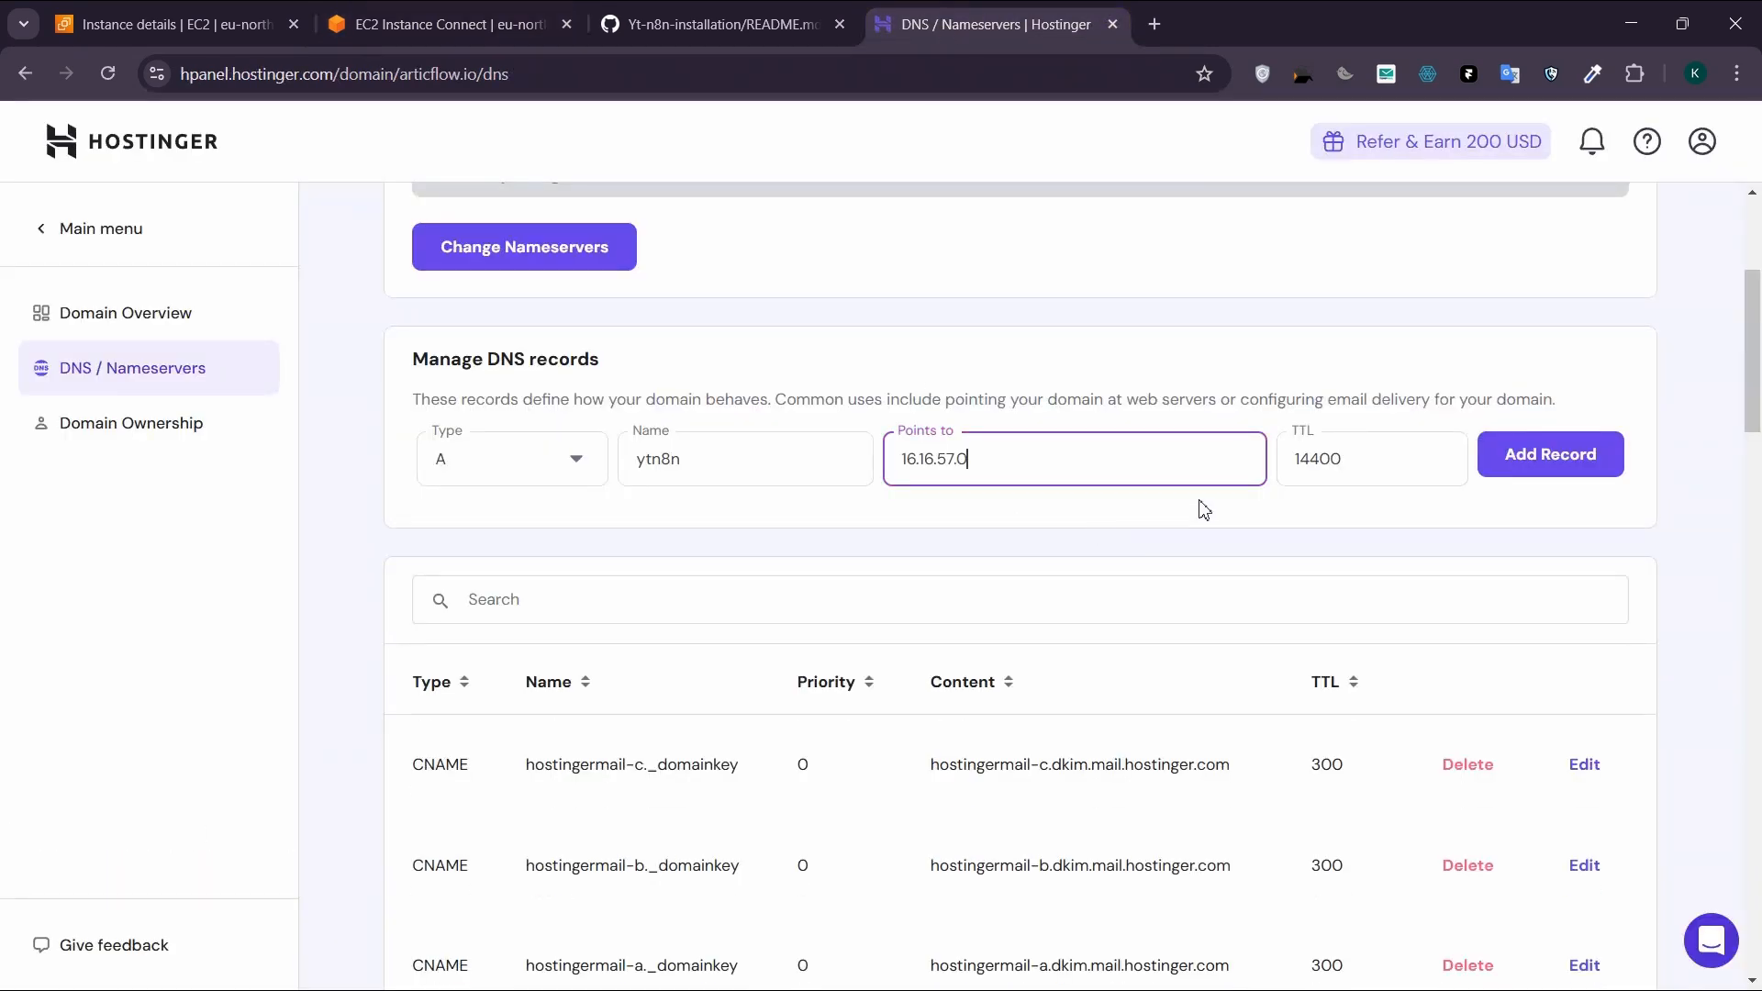
{"action": "left_click", "coordinate": [1557, 461]}
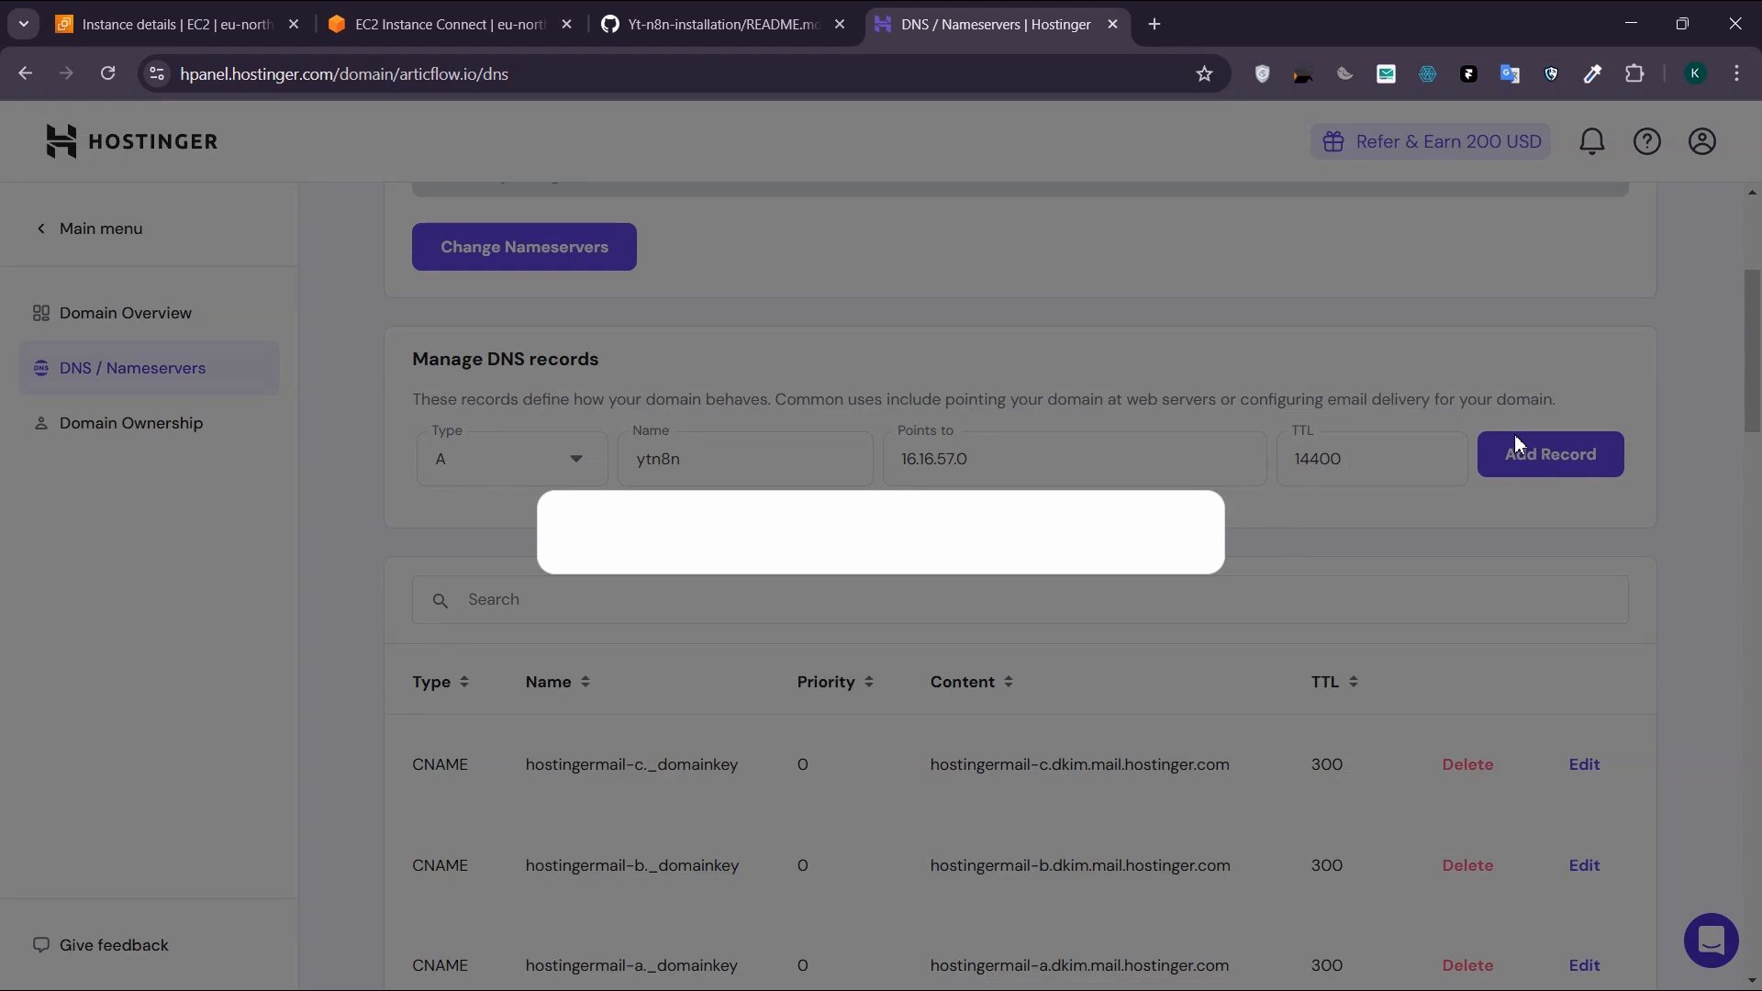
{"action": "left_click", "coordinate": [1136, 849]}
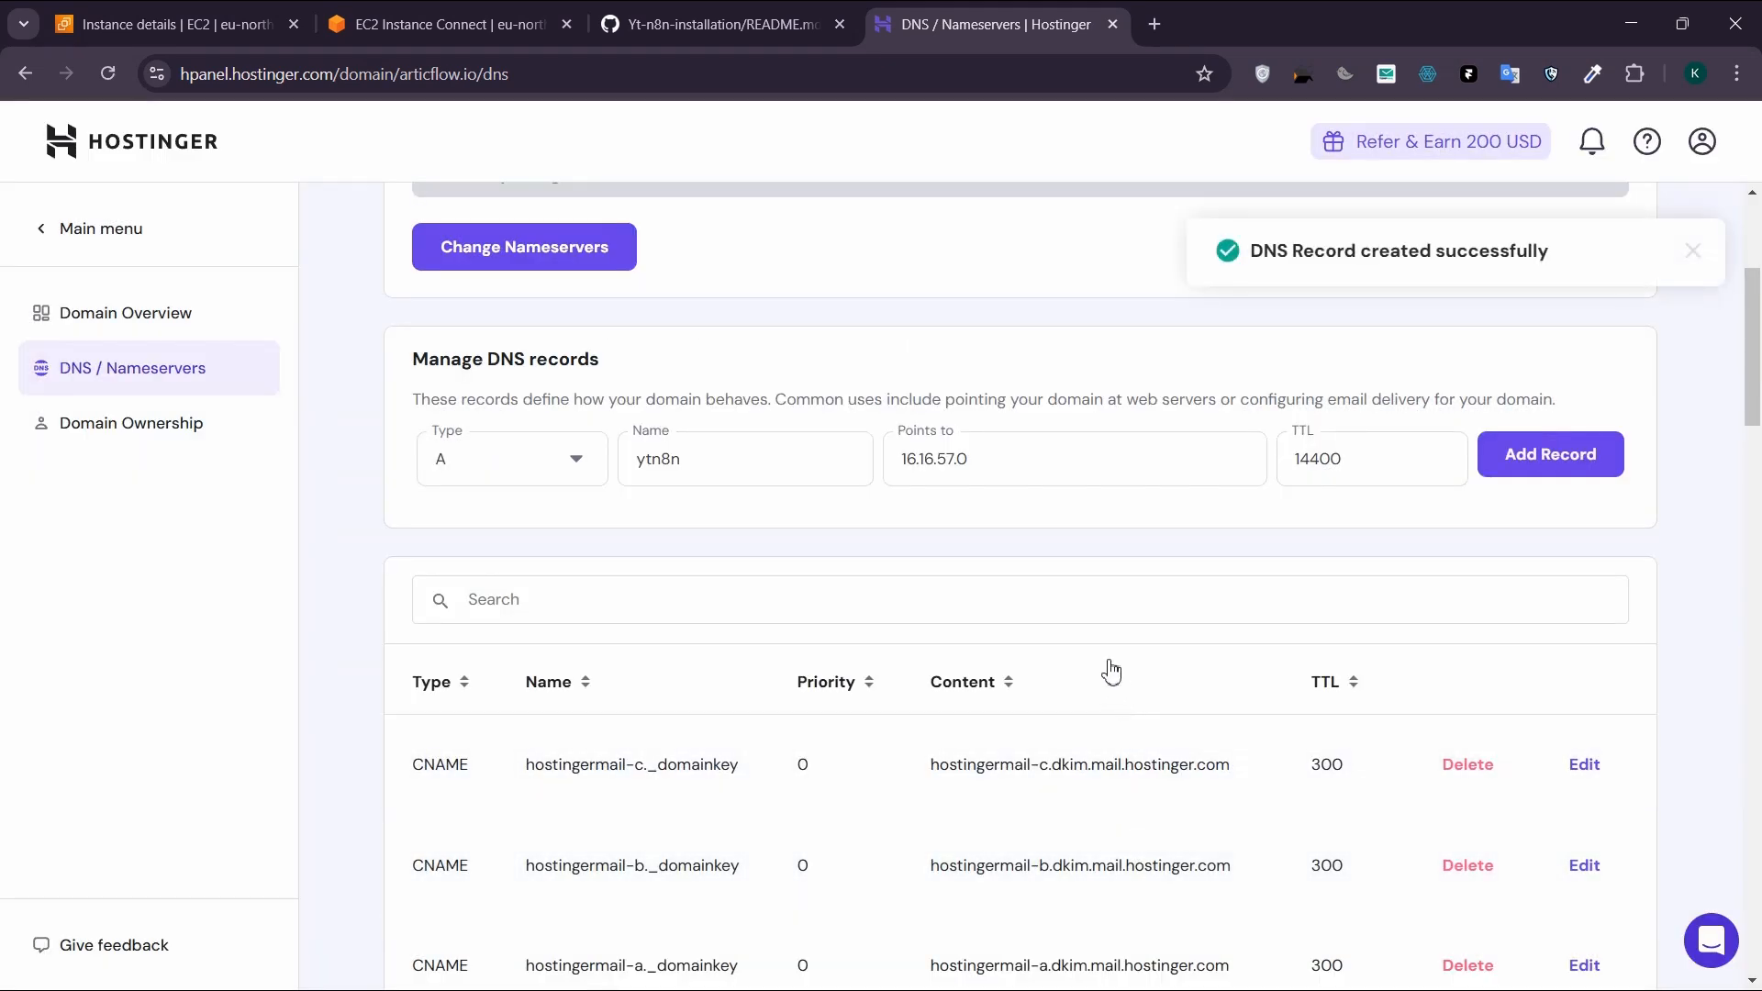
{"action": "scroll", "coordinate": [1112, 672], "scroll_direction": "down", "scroll_amount": 3}
{"action": "scroll", "coordinate": [1070, 637], "scroll_direction": "up", "scroll_amount": 3}
Step: Copy the README's "sudo apt install nginx -y" command and run it in the instance terminal
{"action": "left_click", "coordinate": [697, 24]}
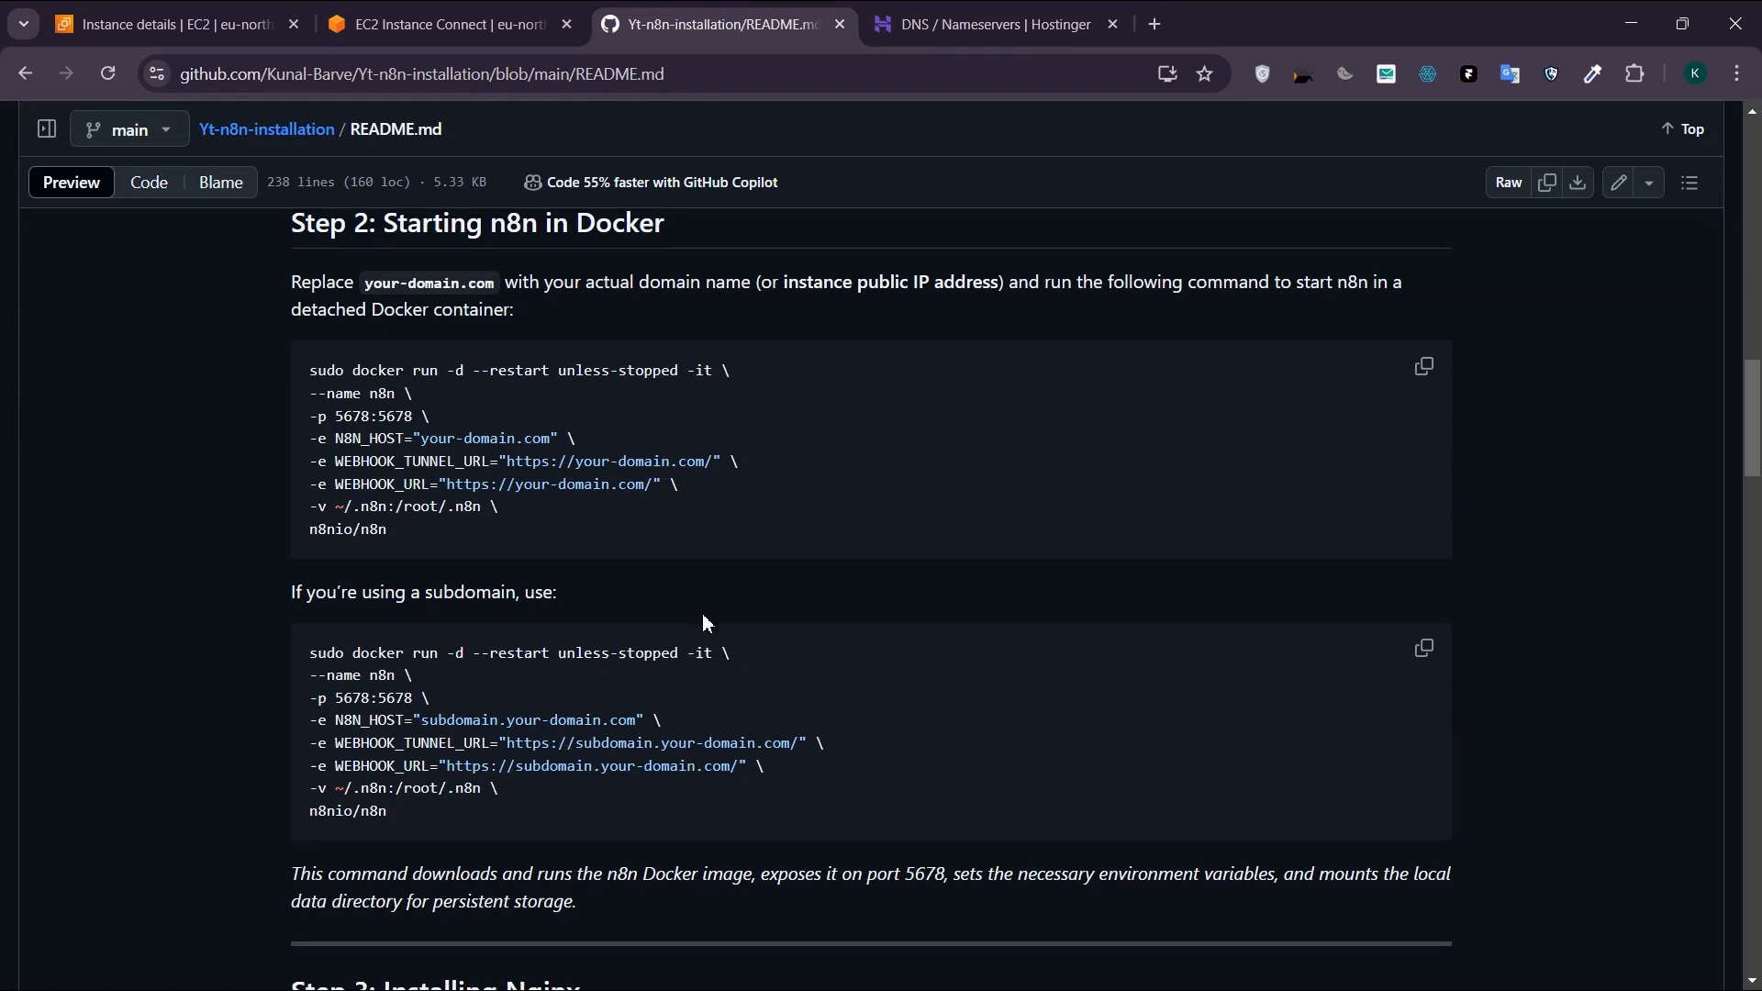
{"action": "scroll", "coordinate": [702, 613], "scroll_direction": "down", "scroll_amount": 5}
{"action": "left_click_drag", "start_coordinate": [554, 679], "coordinate": [290, 679]}
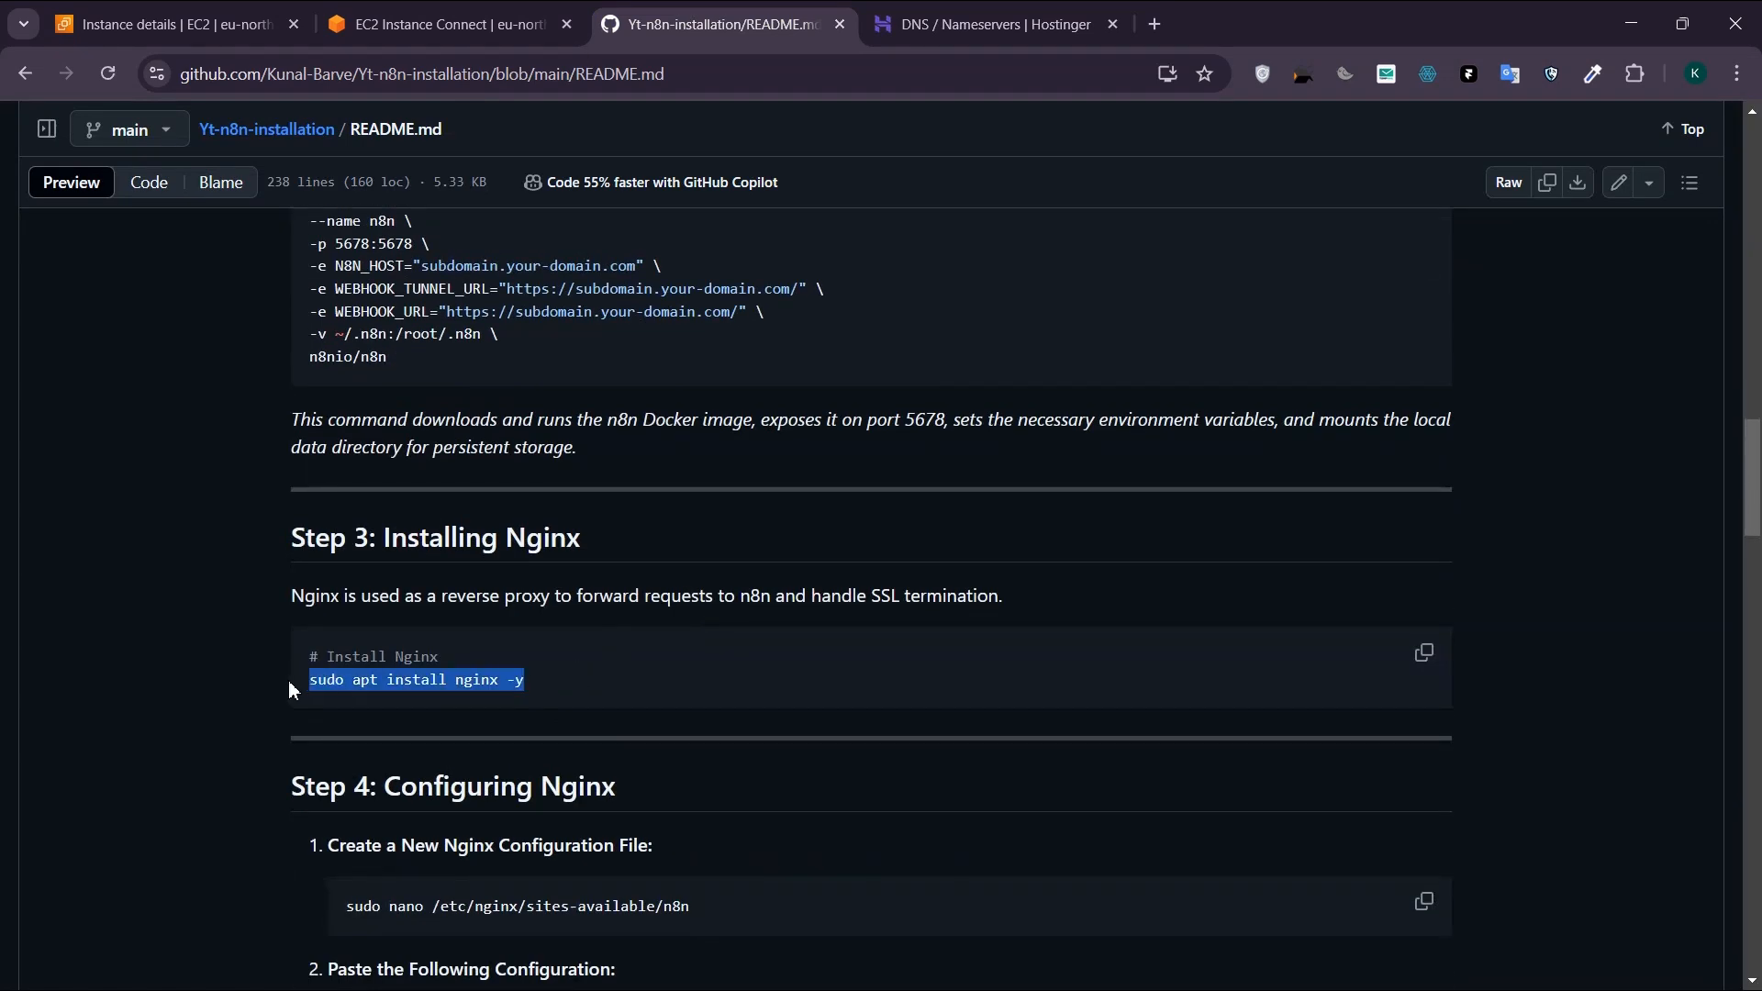
{"action": "left_click", "coordinate": [450, 24]}
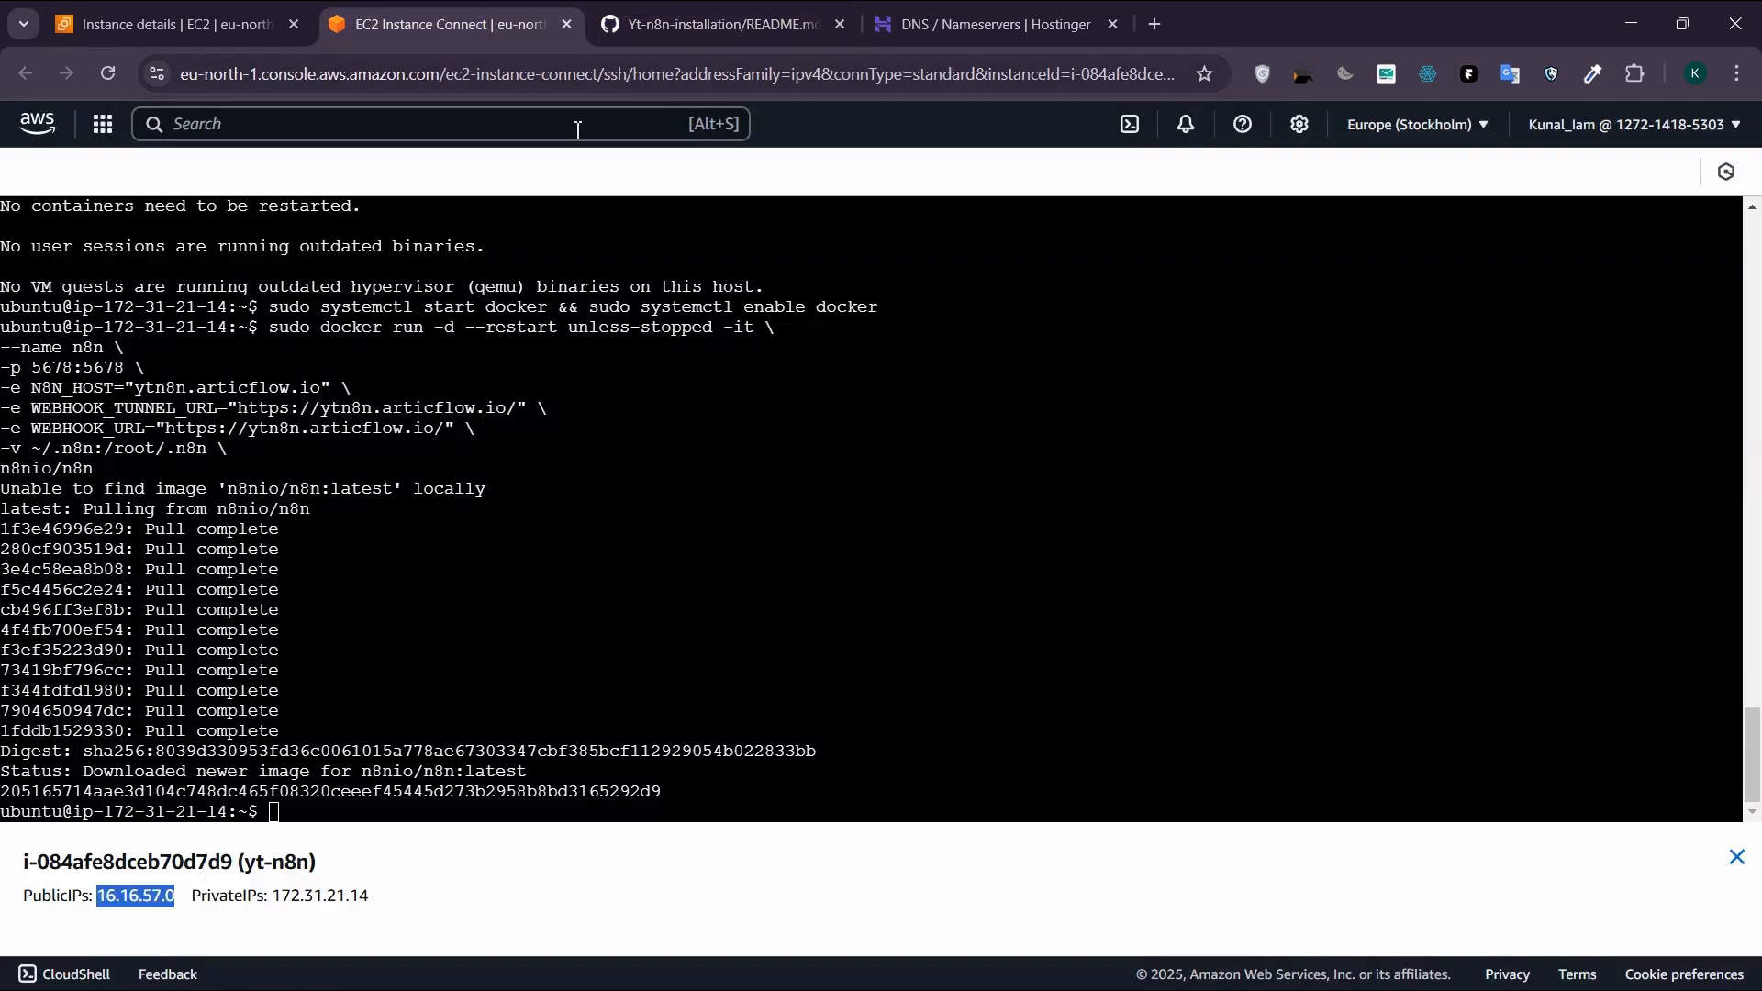
{"action": "left_click", "coordinate": [327, 780]}
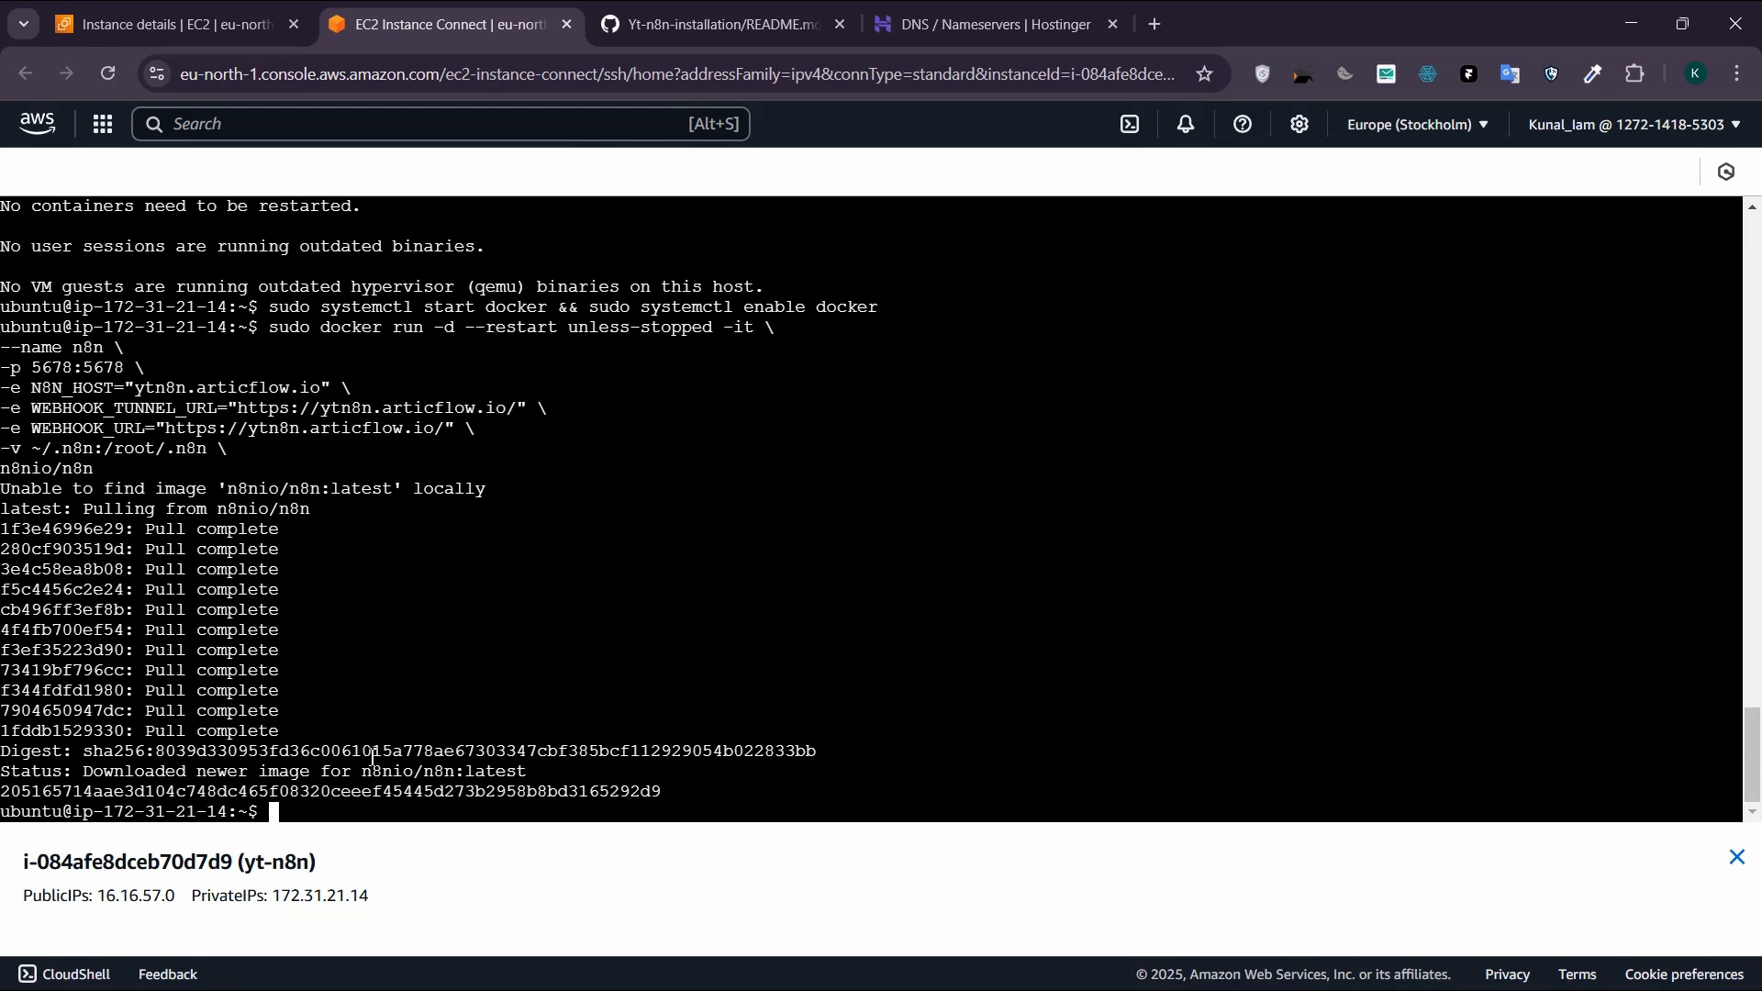
{"action": "key", "text": "ctrl+v"}
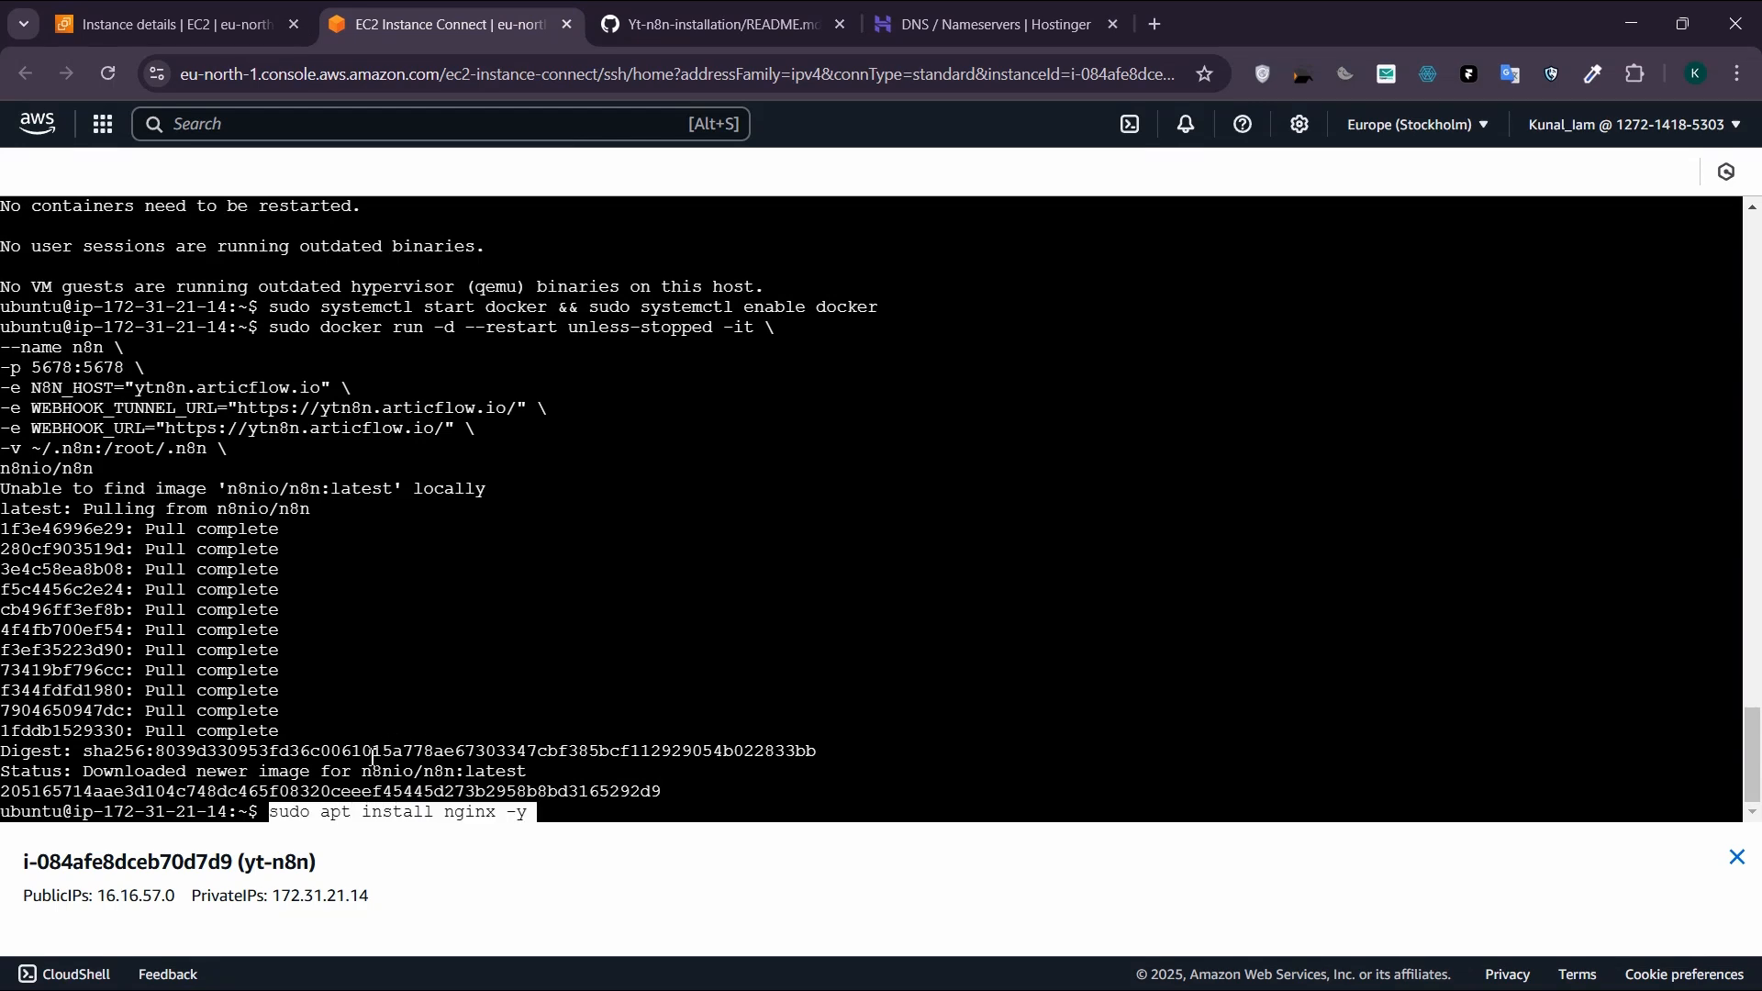
{"action": "key", "text": "Return"}
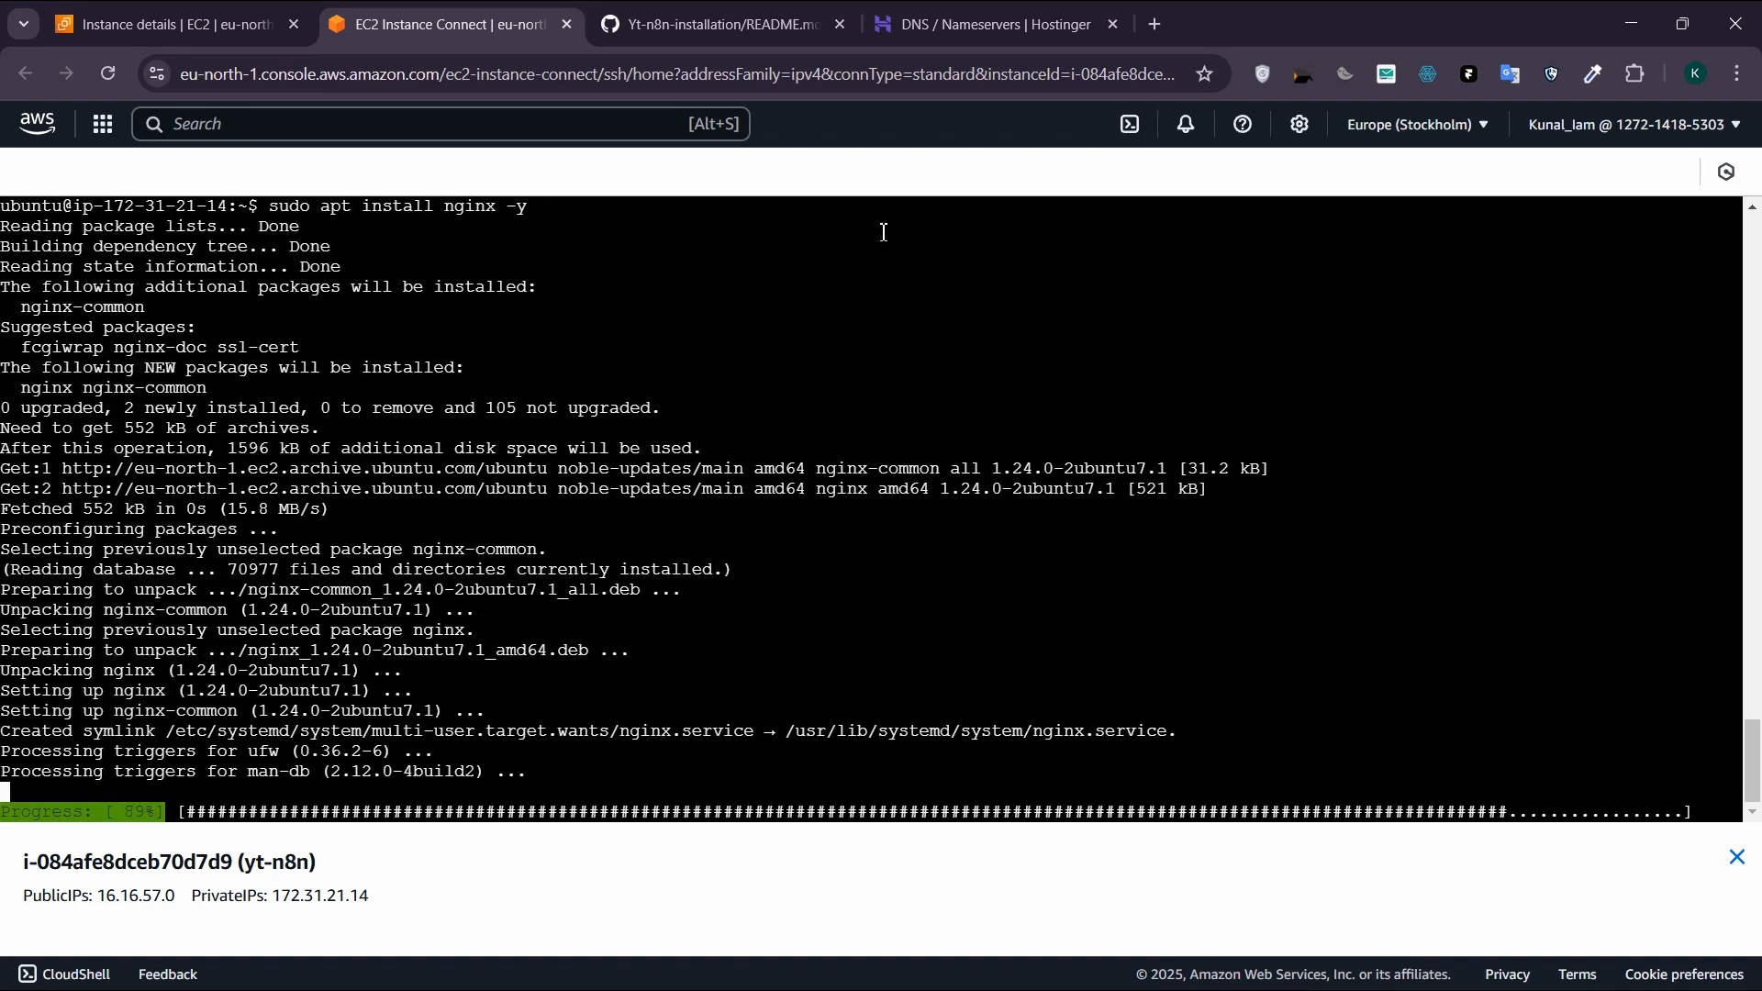
Step: Copy the README's "sudo nano /etc/nginx/sites-available/n8n" command and run it in the instance terminal
{"action": "left_click", "coordinate": [721, 24]}
{"action": "scroll", "coordinate": [713, 370], "scroll_direction": "down", "scroll_amount": 5}
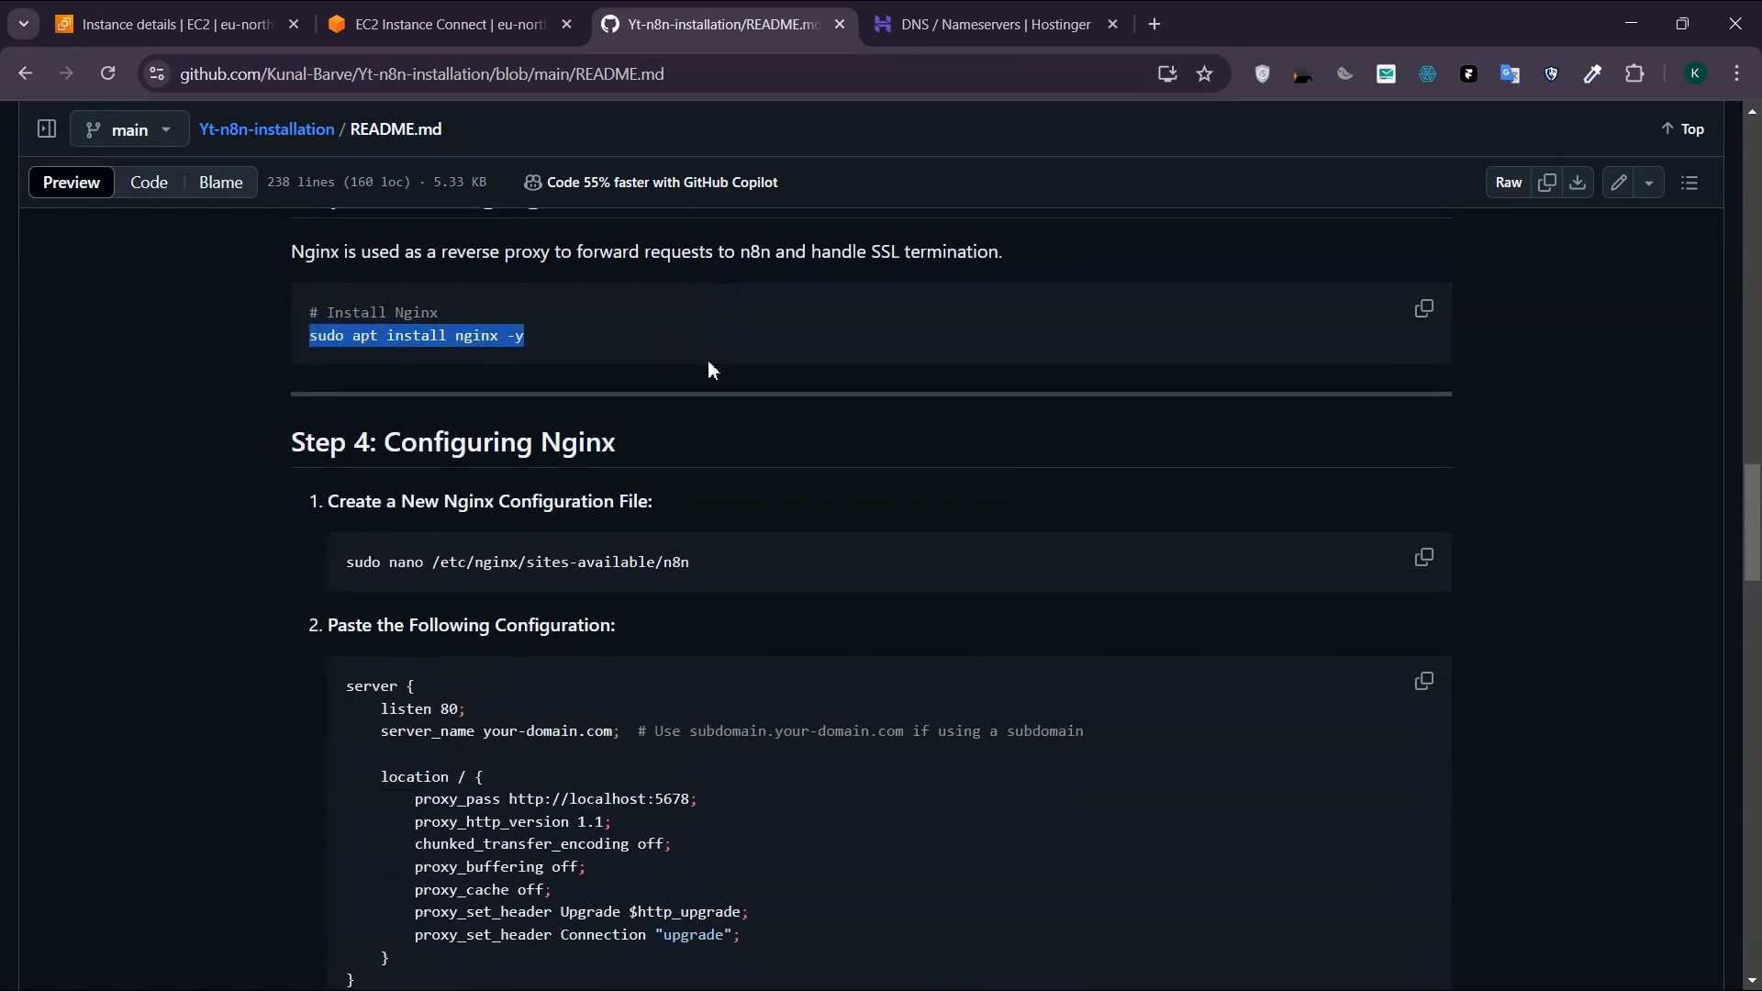
{"action": "left_click_drag", "start_coordinate": [707, 559], "coordinate": [224, 549]}
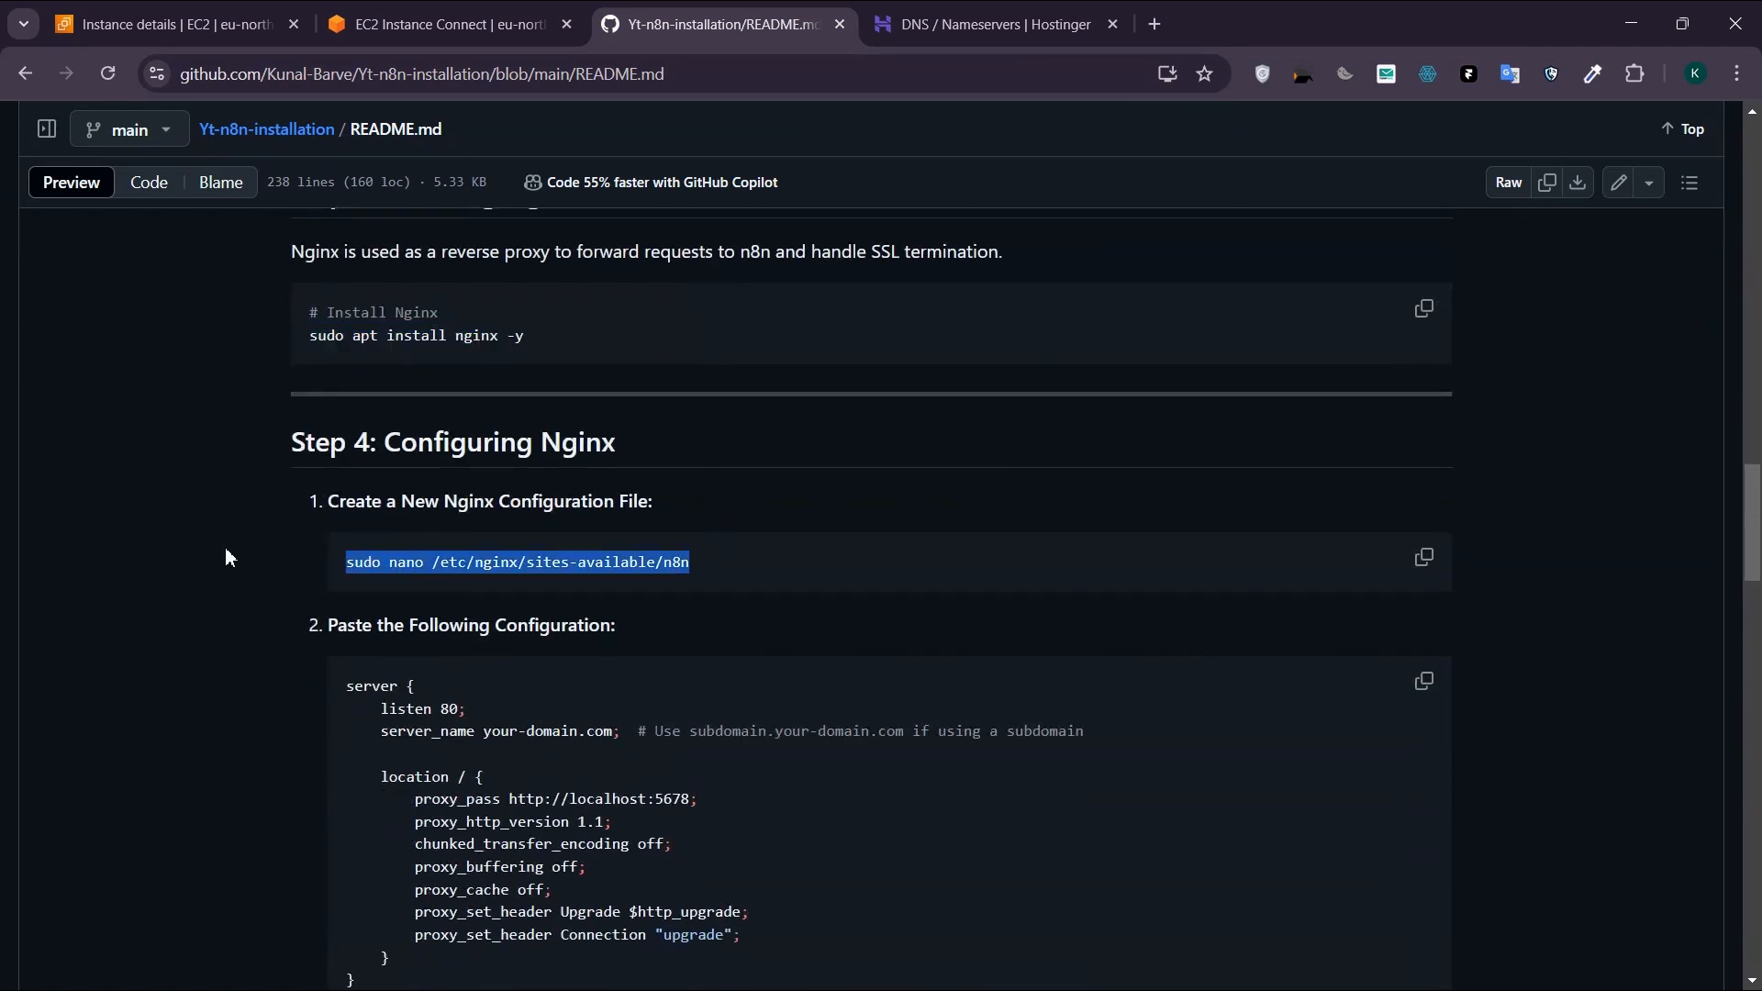
{"action": "left_click", "coordinate": [360, 18]}
{"action": "key", "text": "ctrl+v"}
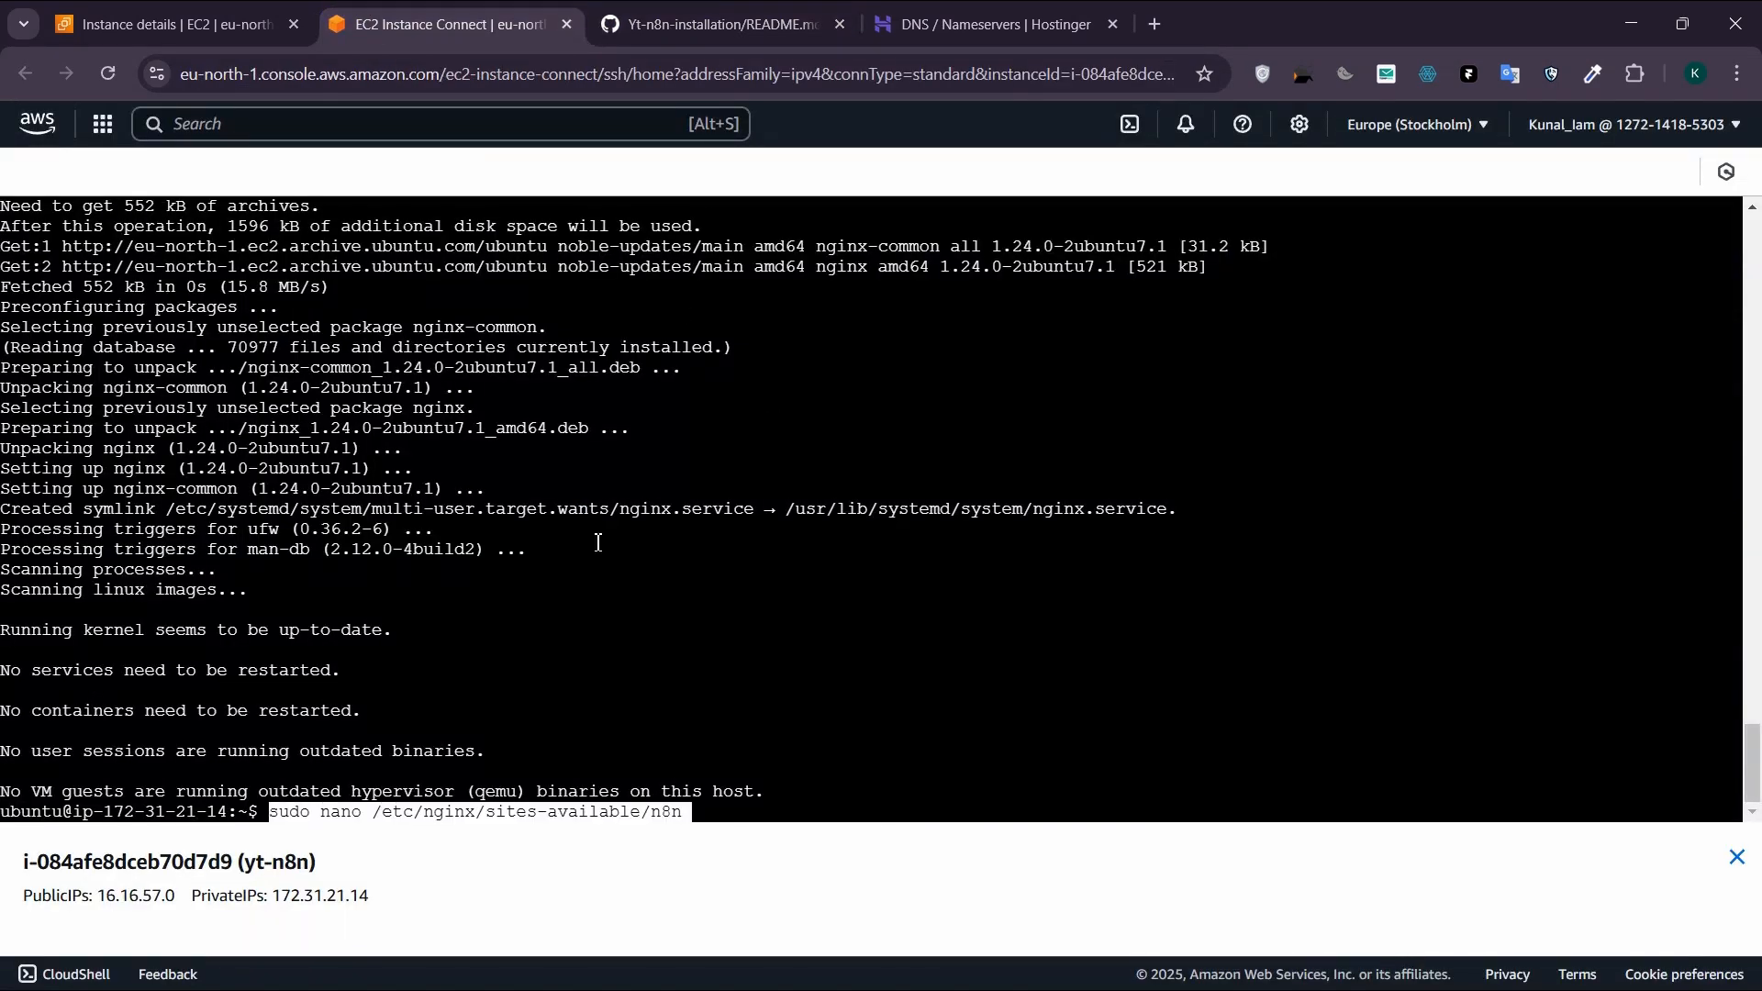
{"action": "key", "text": "Return"}
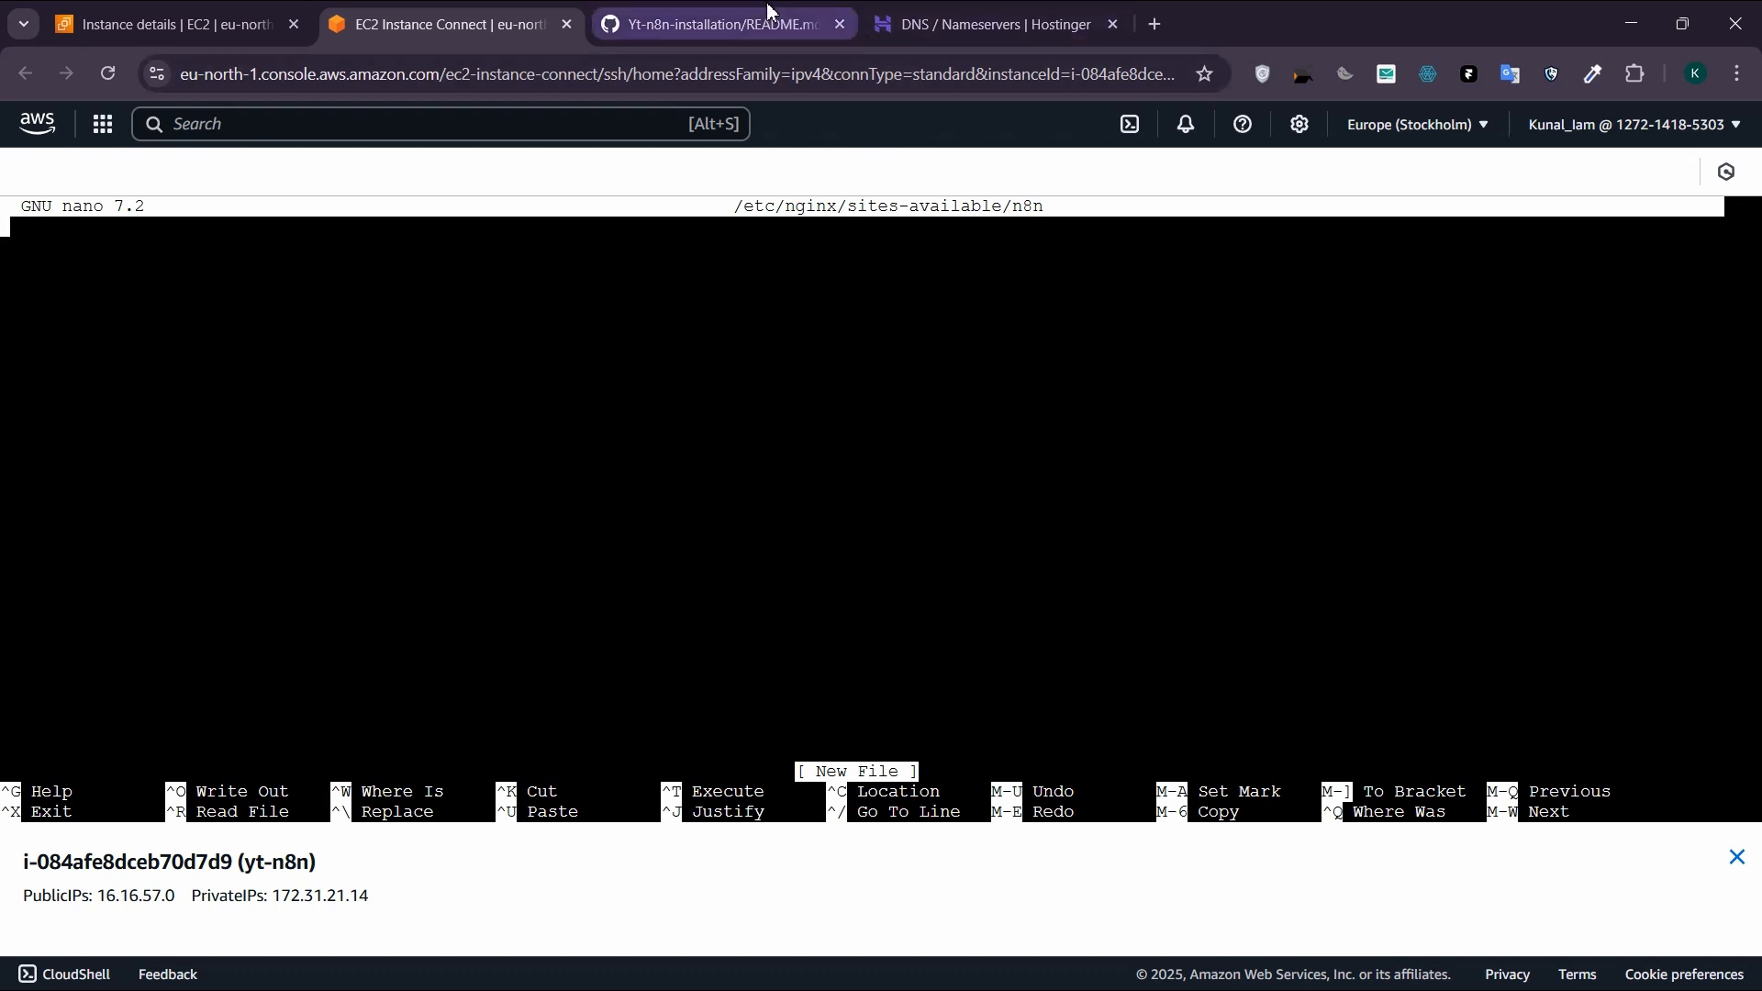
Step: Review the README's Nginx server block, and paste the version prepared in Notepad for ytn8n.articflow.io into the file open in nano
{"action": "left_click", "coordinate": [724, 22]}
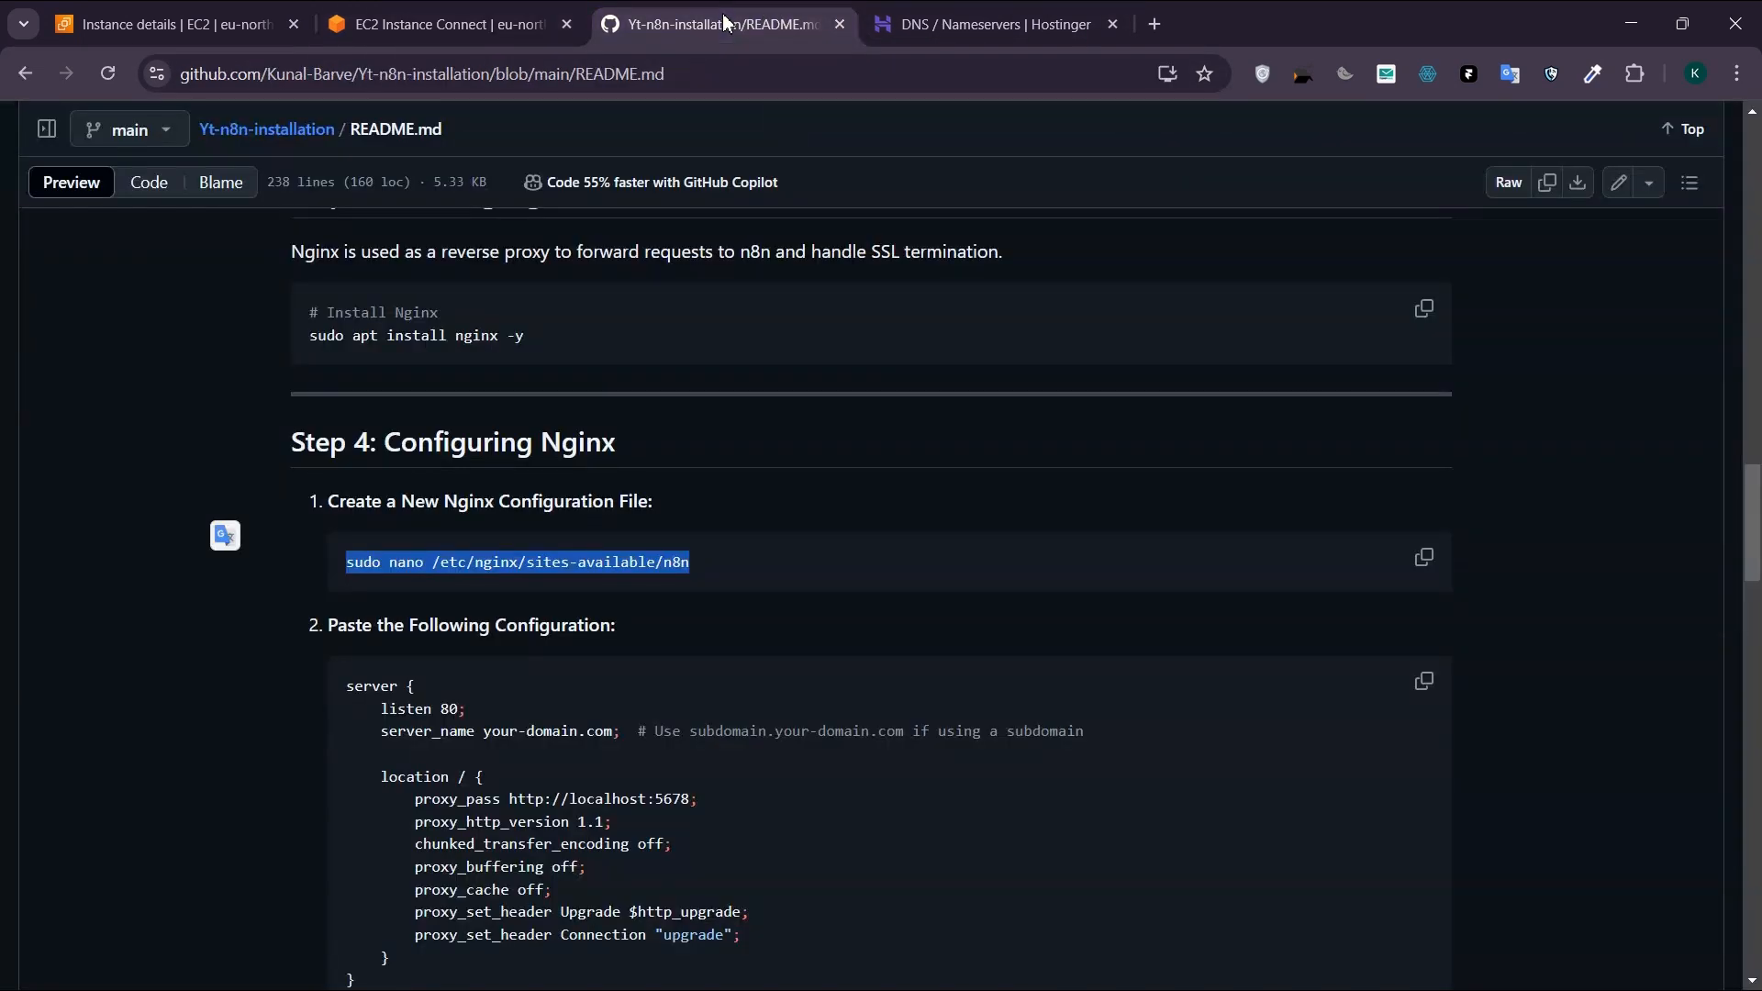
{"action": "left_click", "coordinate": [780, 563]}
{"action": "scroll", "coordinate": [779, 564], "scroll_direction": "down", "scroll_amount": 1}
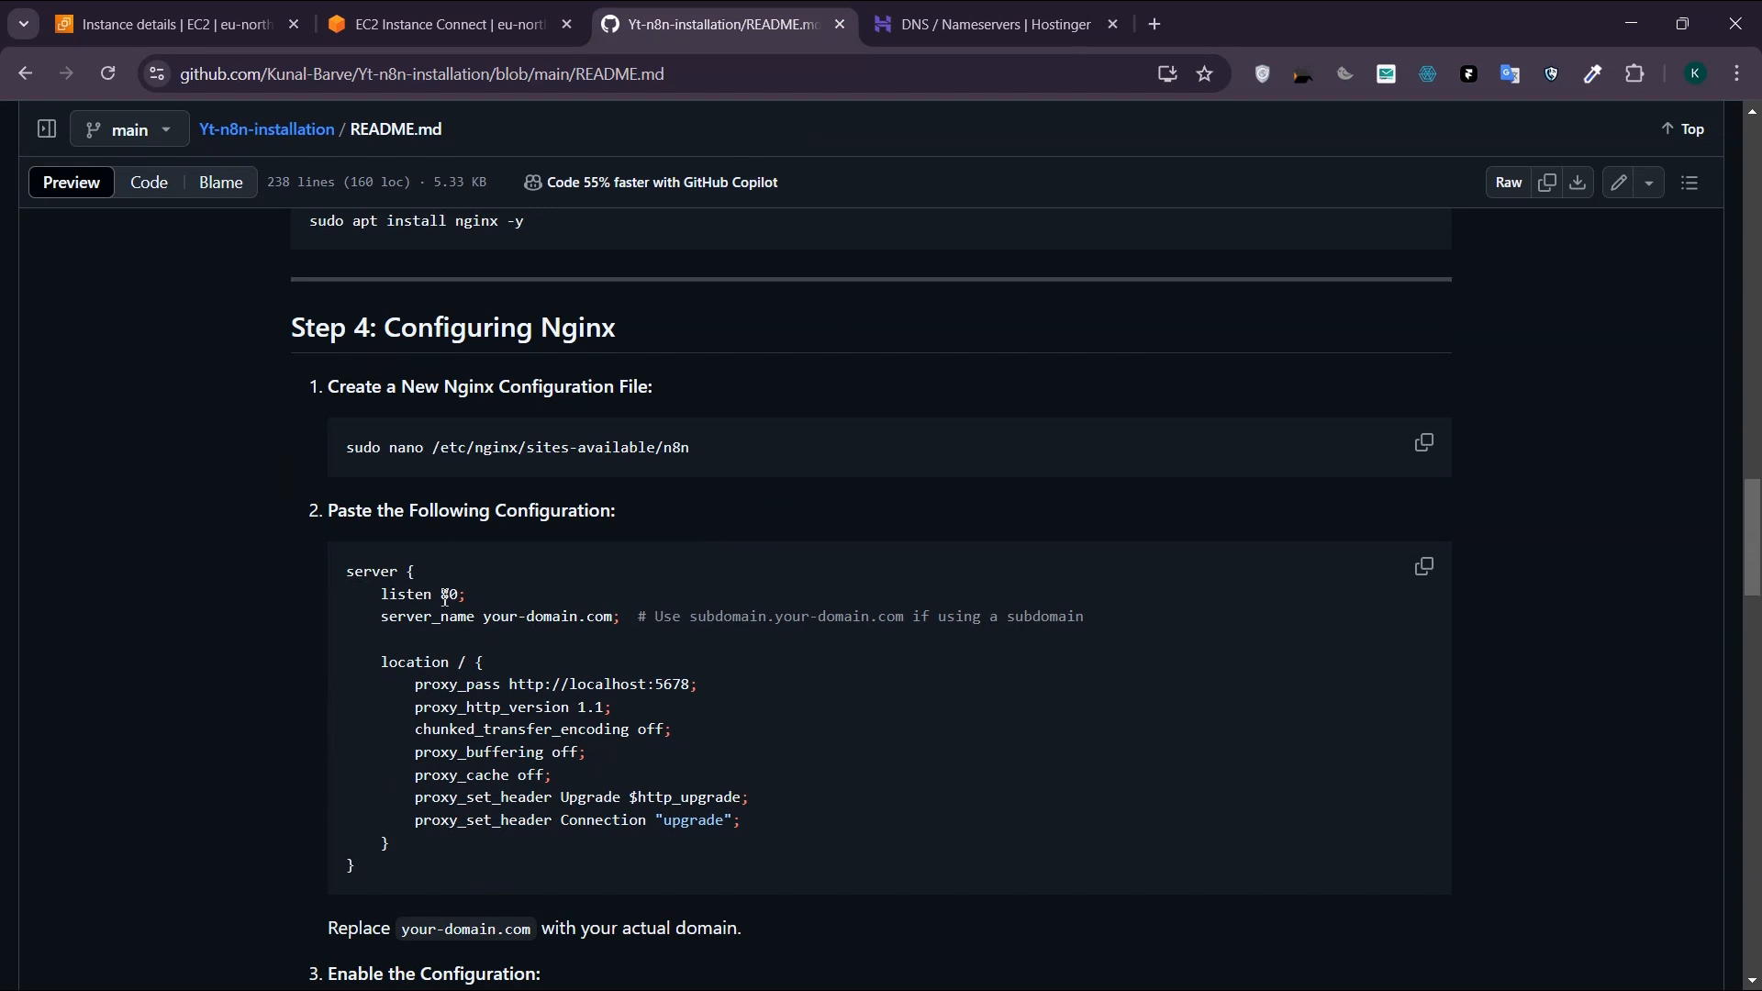
{"action": "left_click_drag", "start_coordinate": [367, 867], "coordinate": [322, 576]}
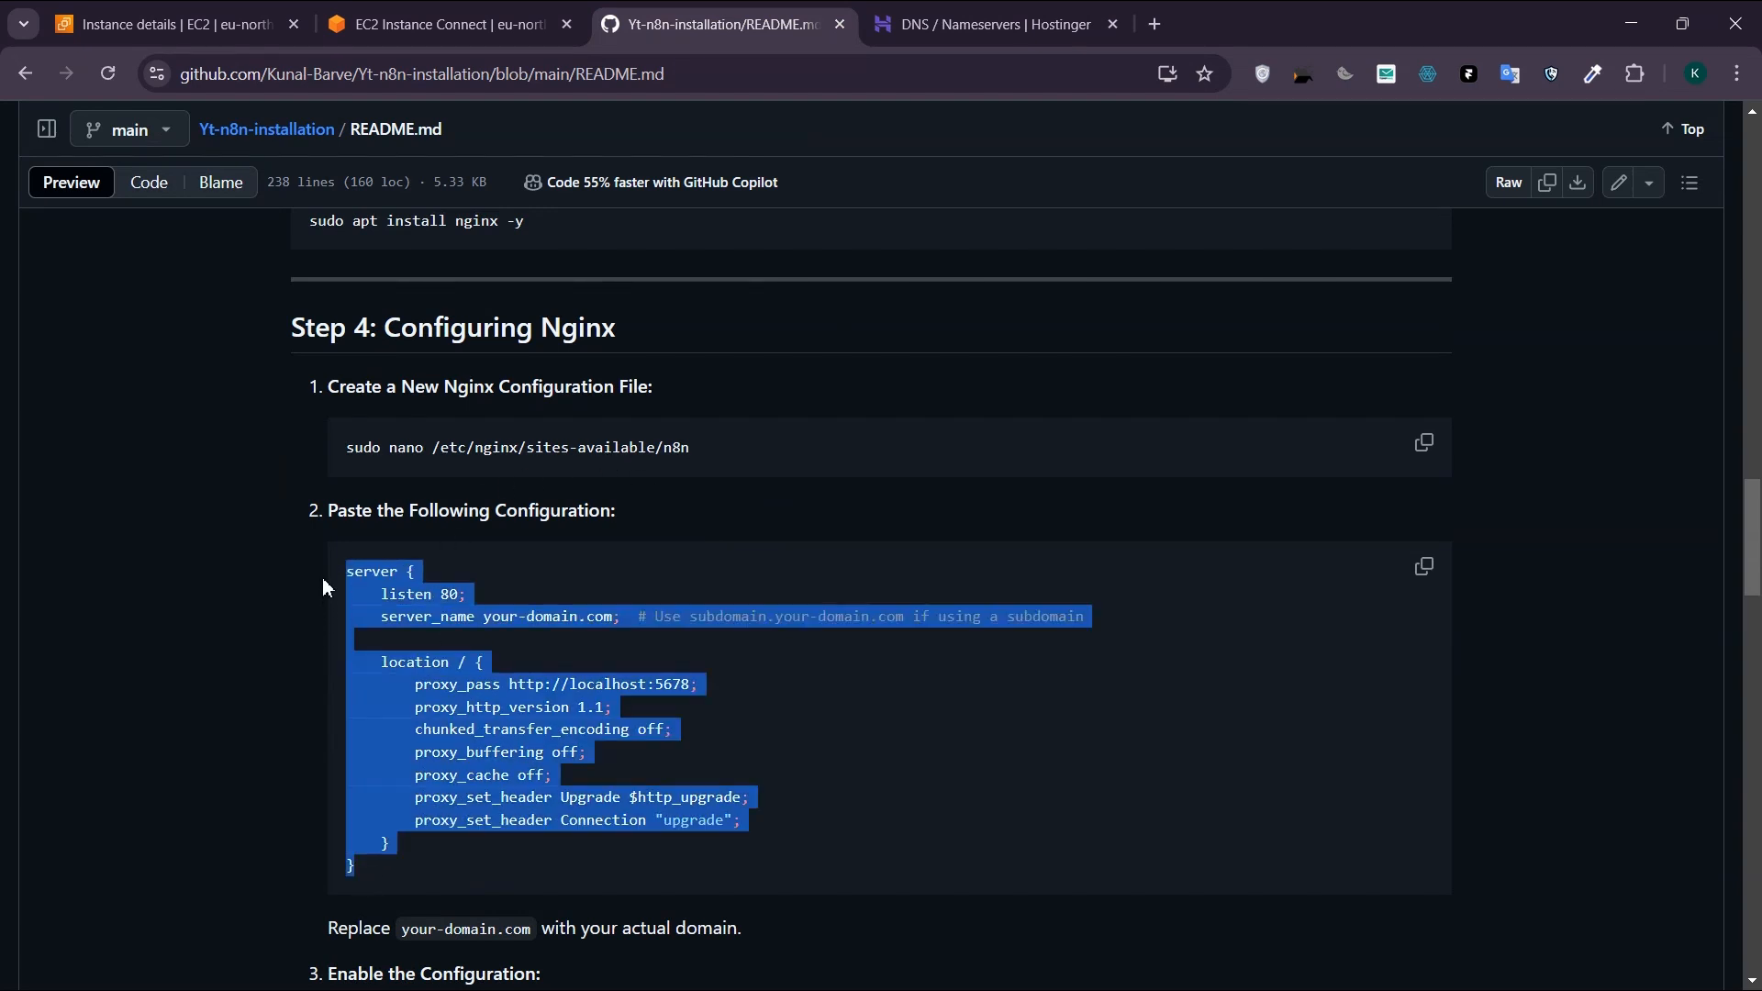
{"action": "left_click", "coordinate": [1096, 716]}
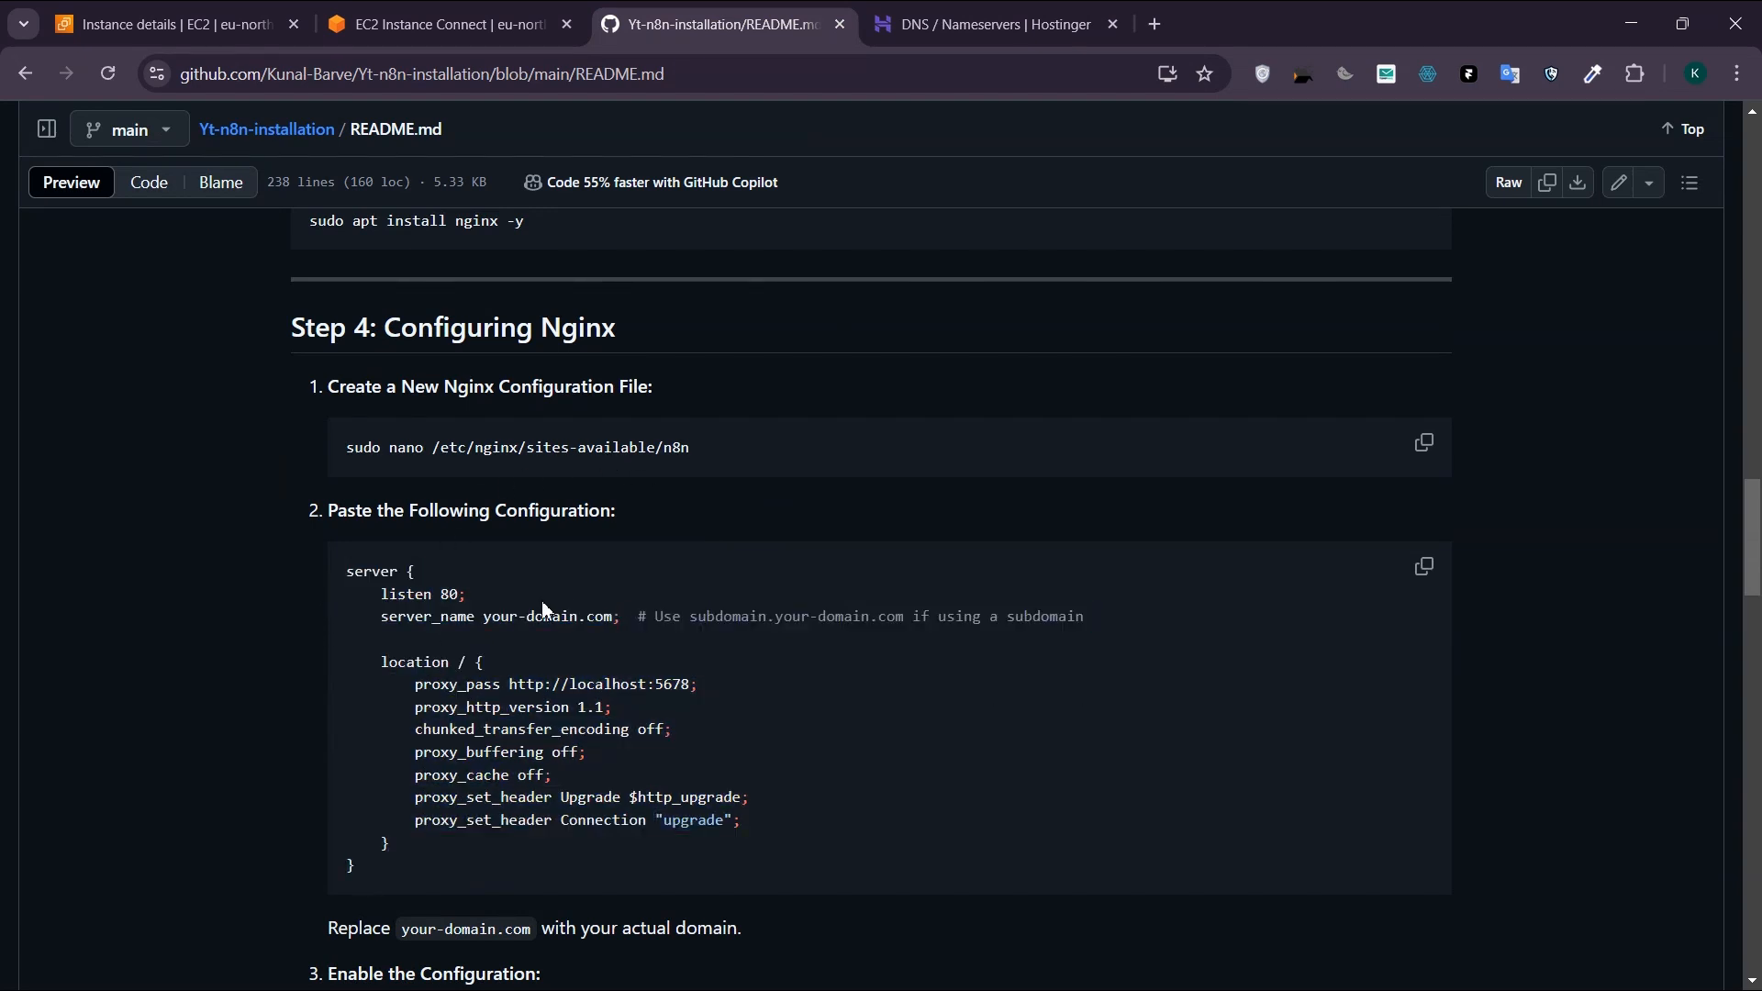
{"action": "left_click_drag", "start_coordinate": [484, 612], "coordinate": [608, 610]}
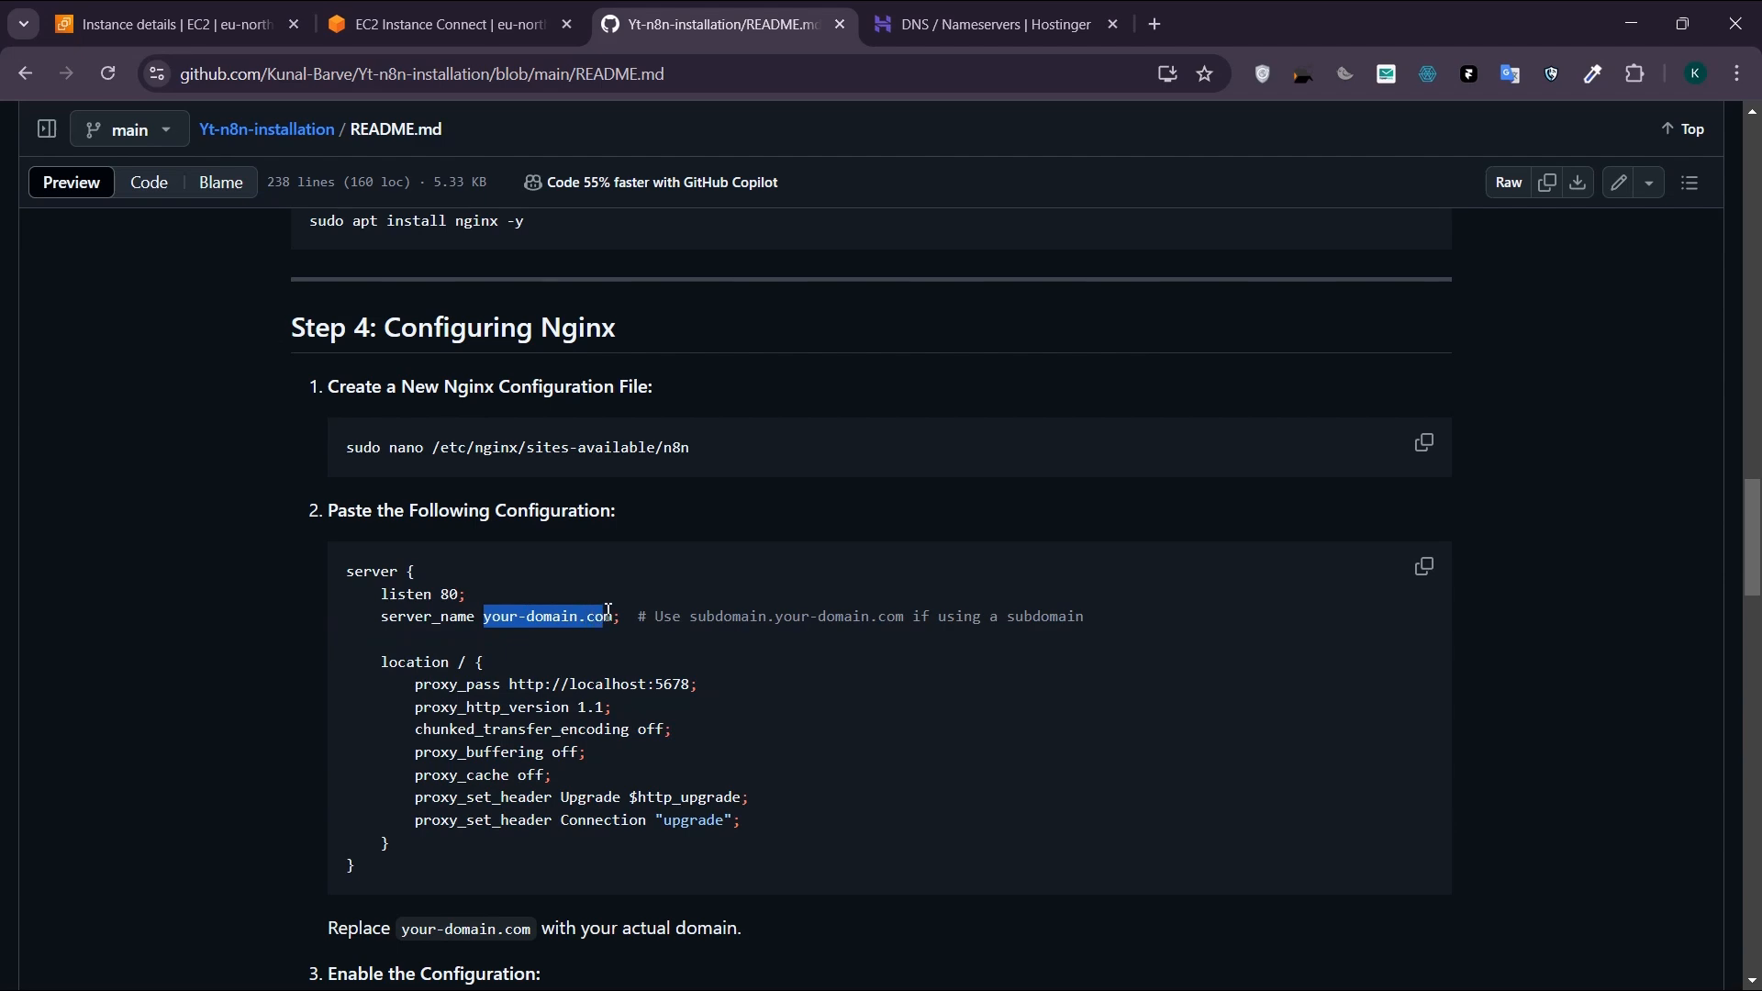
{"action": "left_click", "coordinate": [833, 682]}
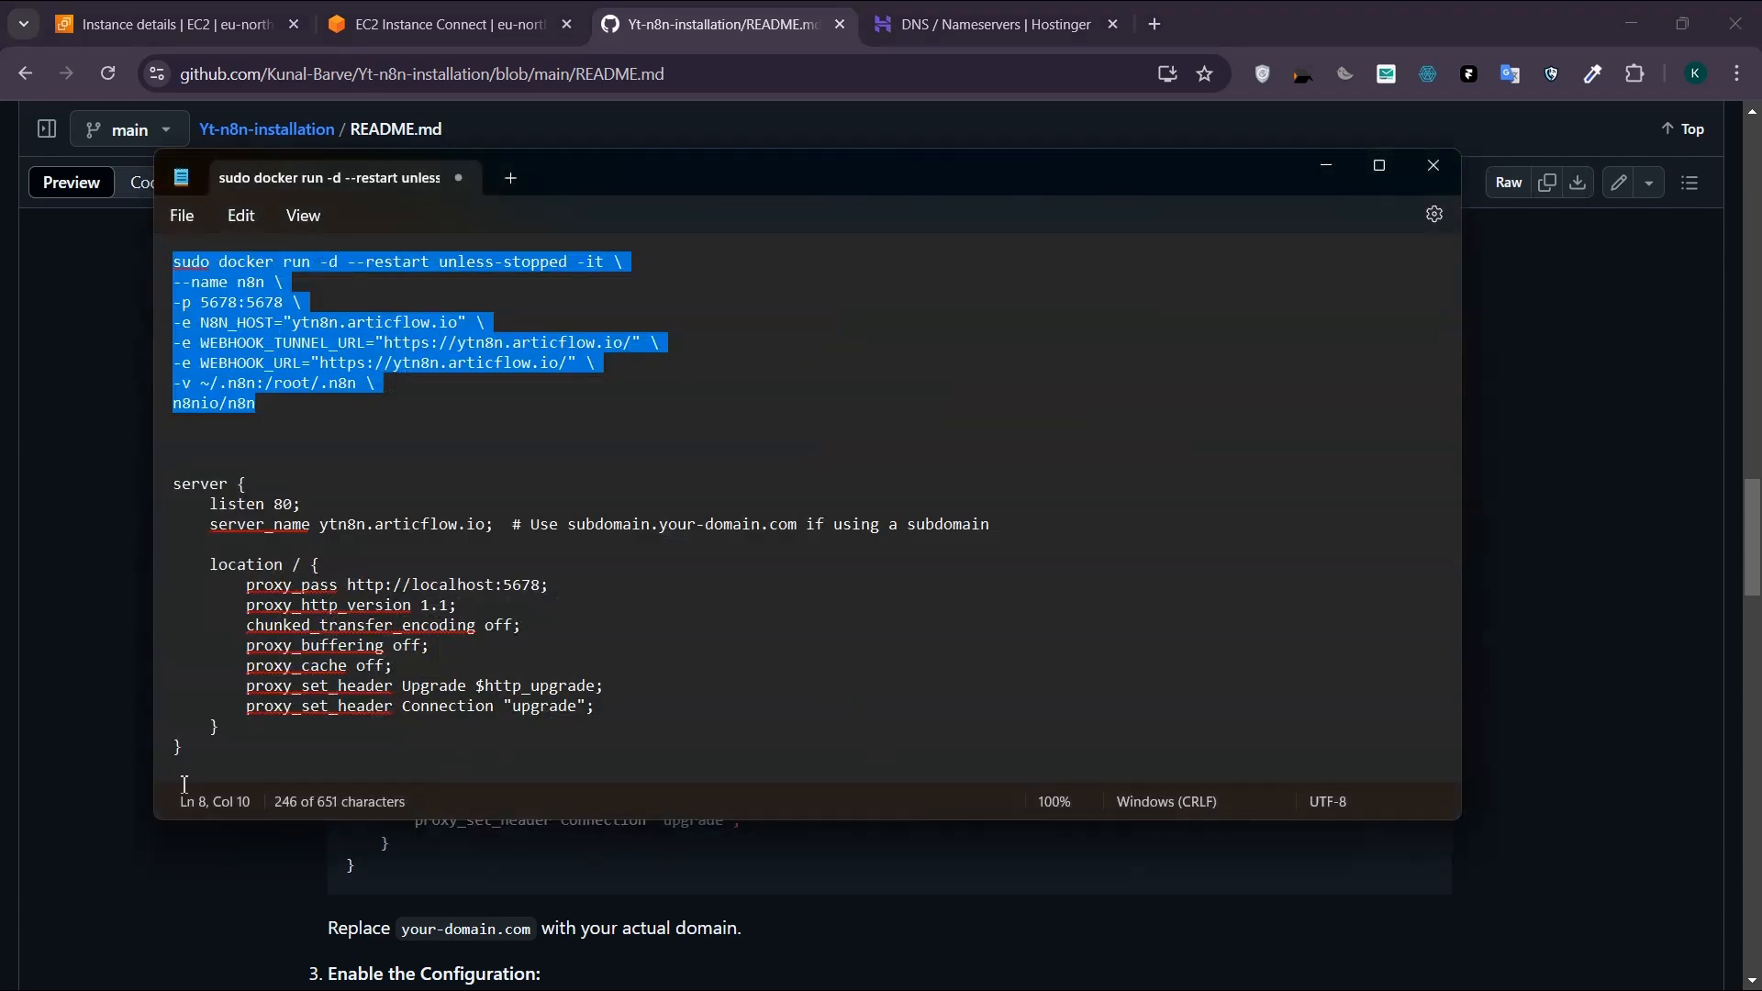
{"action": "left_click_drag", "start_coordinate": [182, 748], "coordinate": [140, 496]}
{"action": "key", "text": "ctrl+c"}
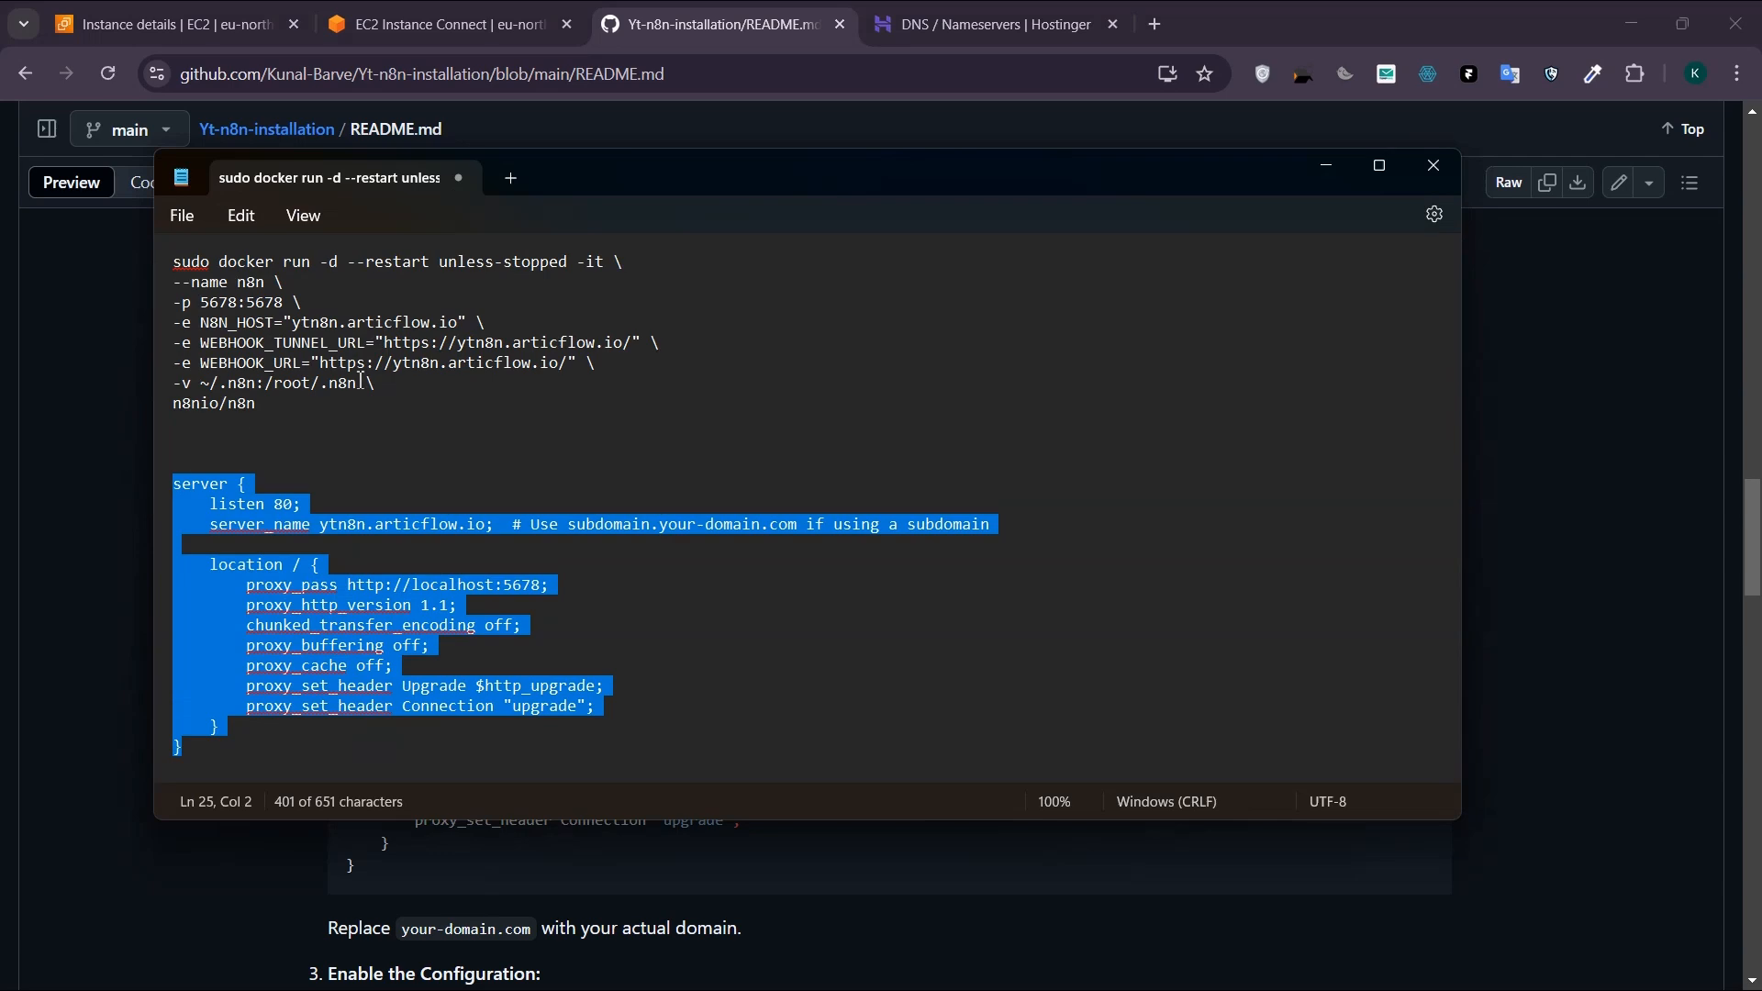
{"action": "left_click", "coordinate": [440, 24]}
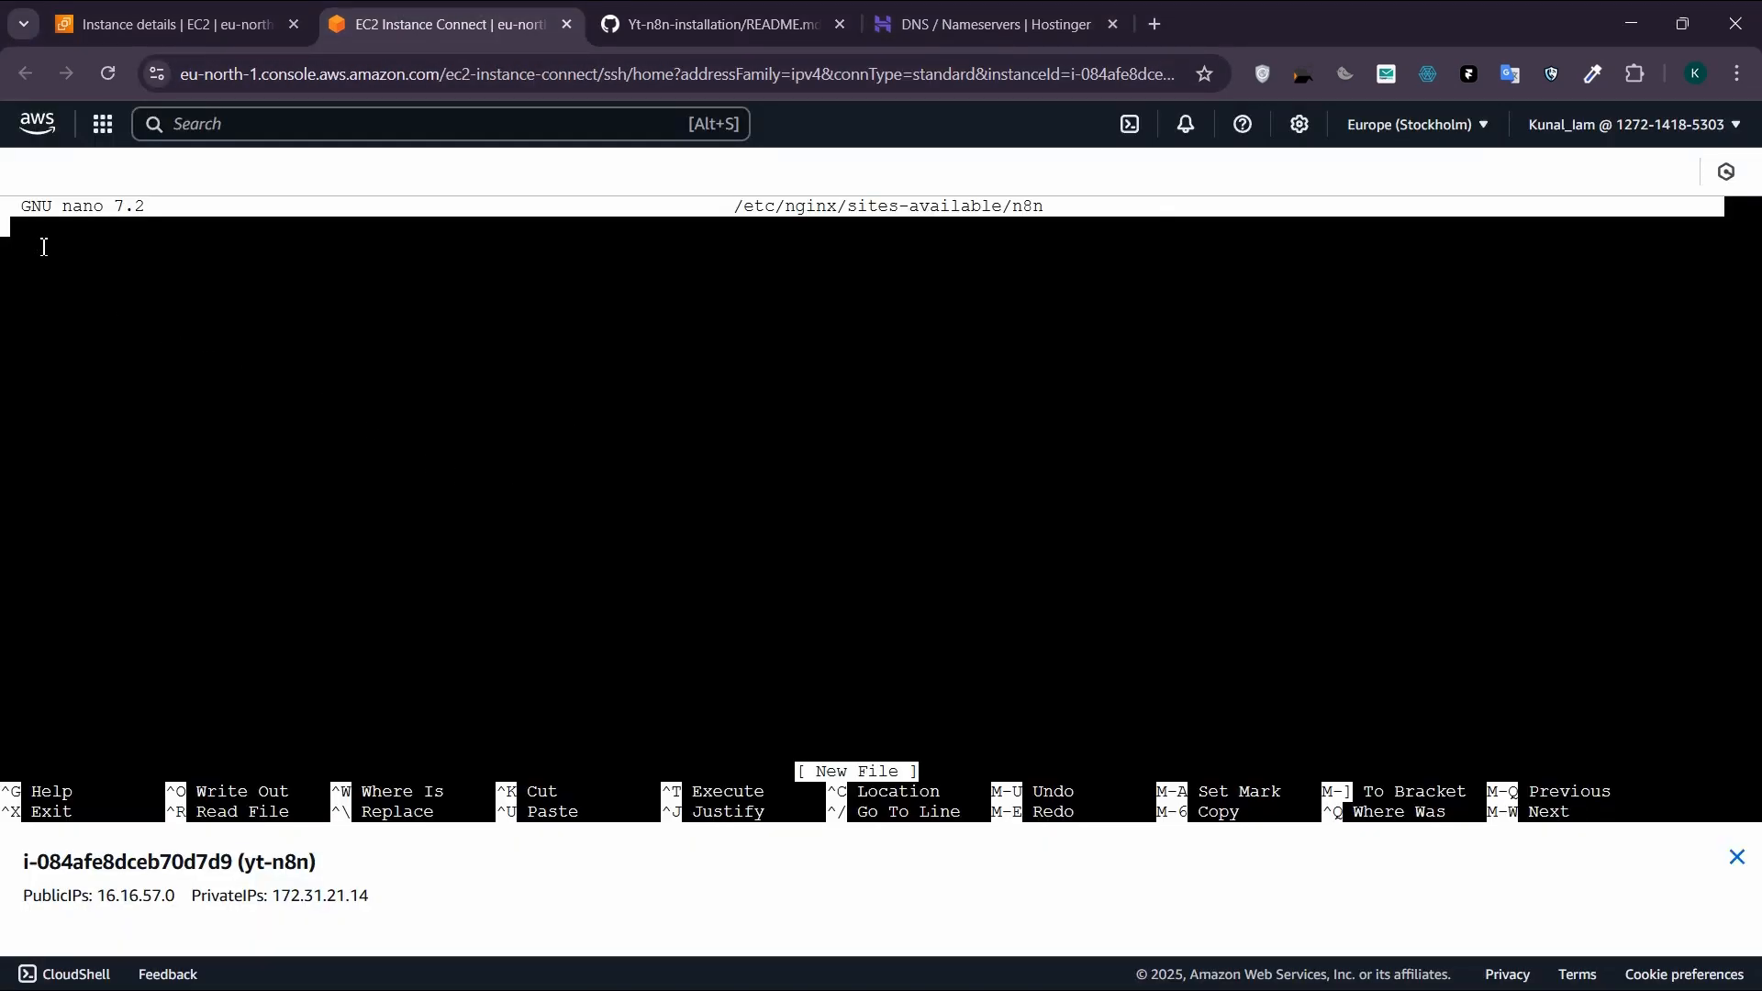
{"action": "key", "text": "ctrl+shift+v"}
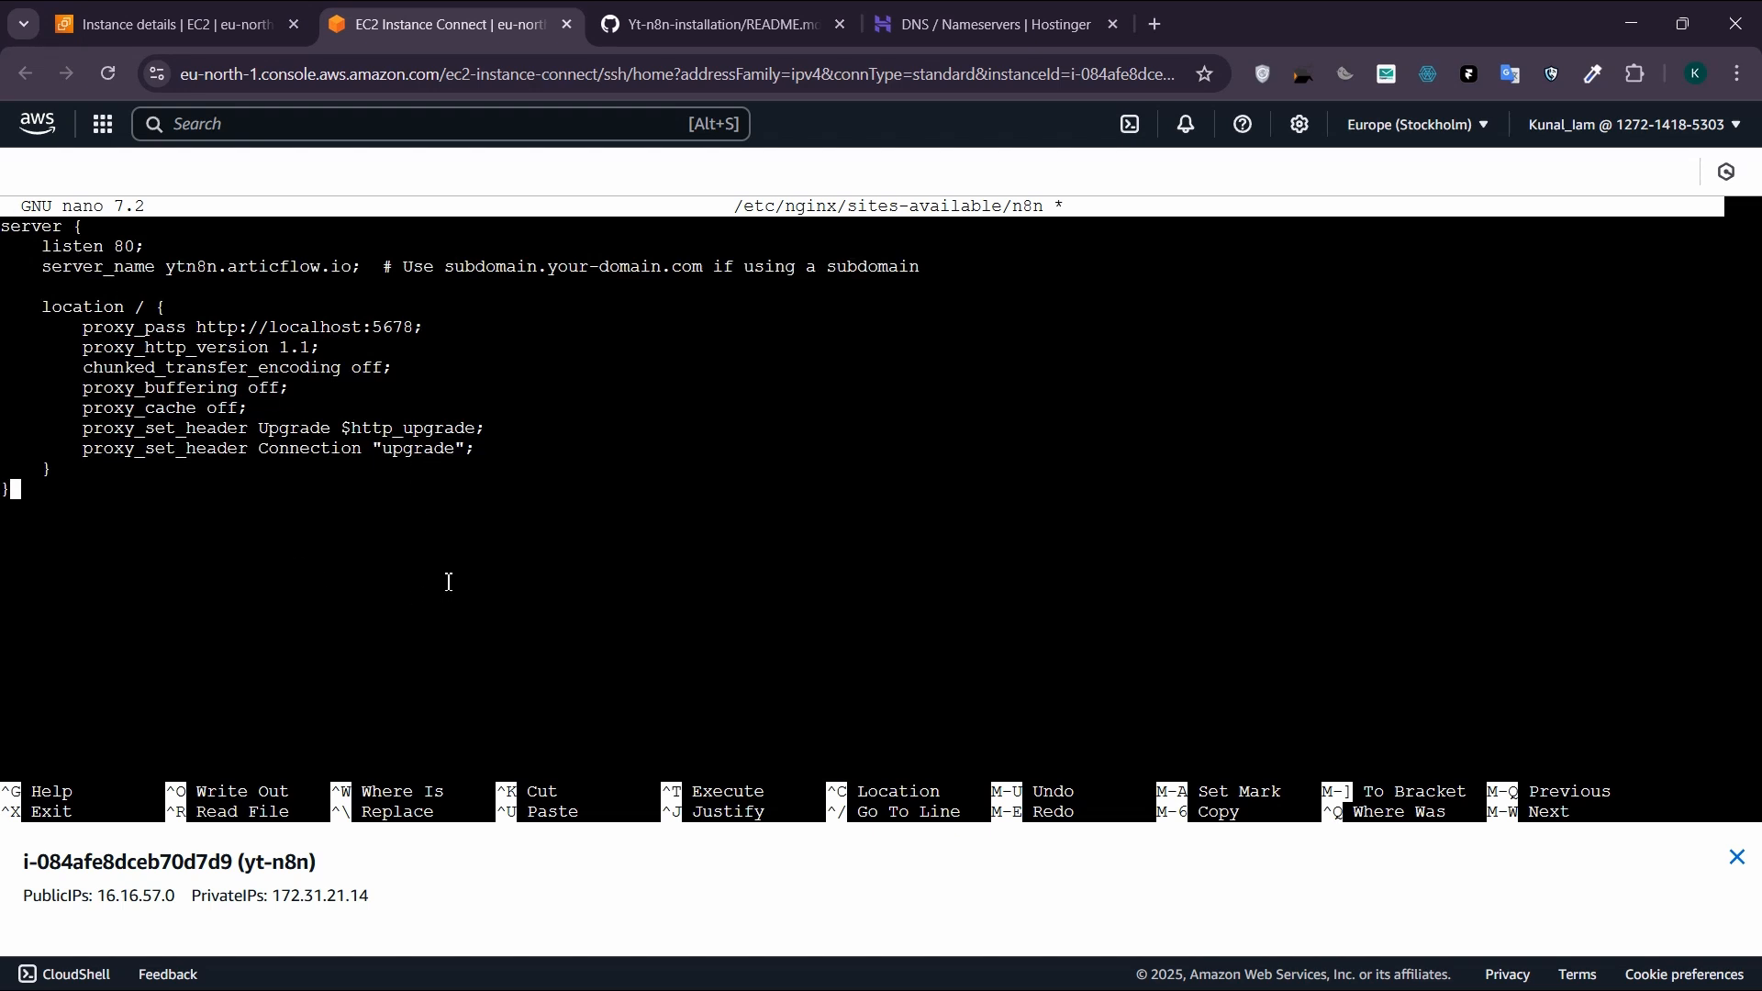
Step: Save the Nginx configuration as /etc/nginx/sites-available/n8n and exit nano
{"action": "key", "text": "ctrl+x"}
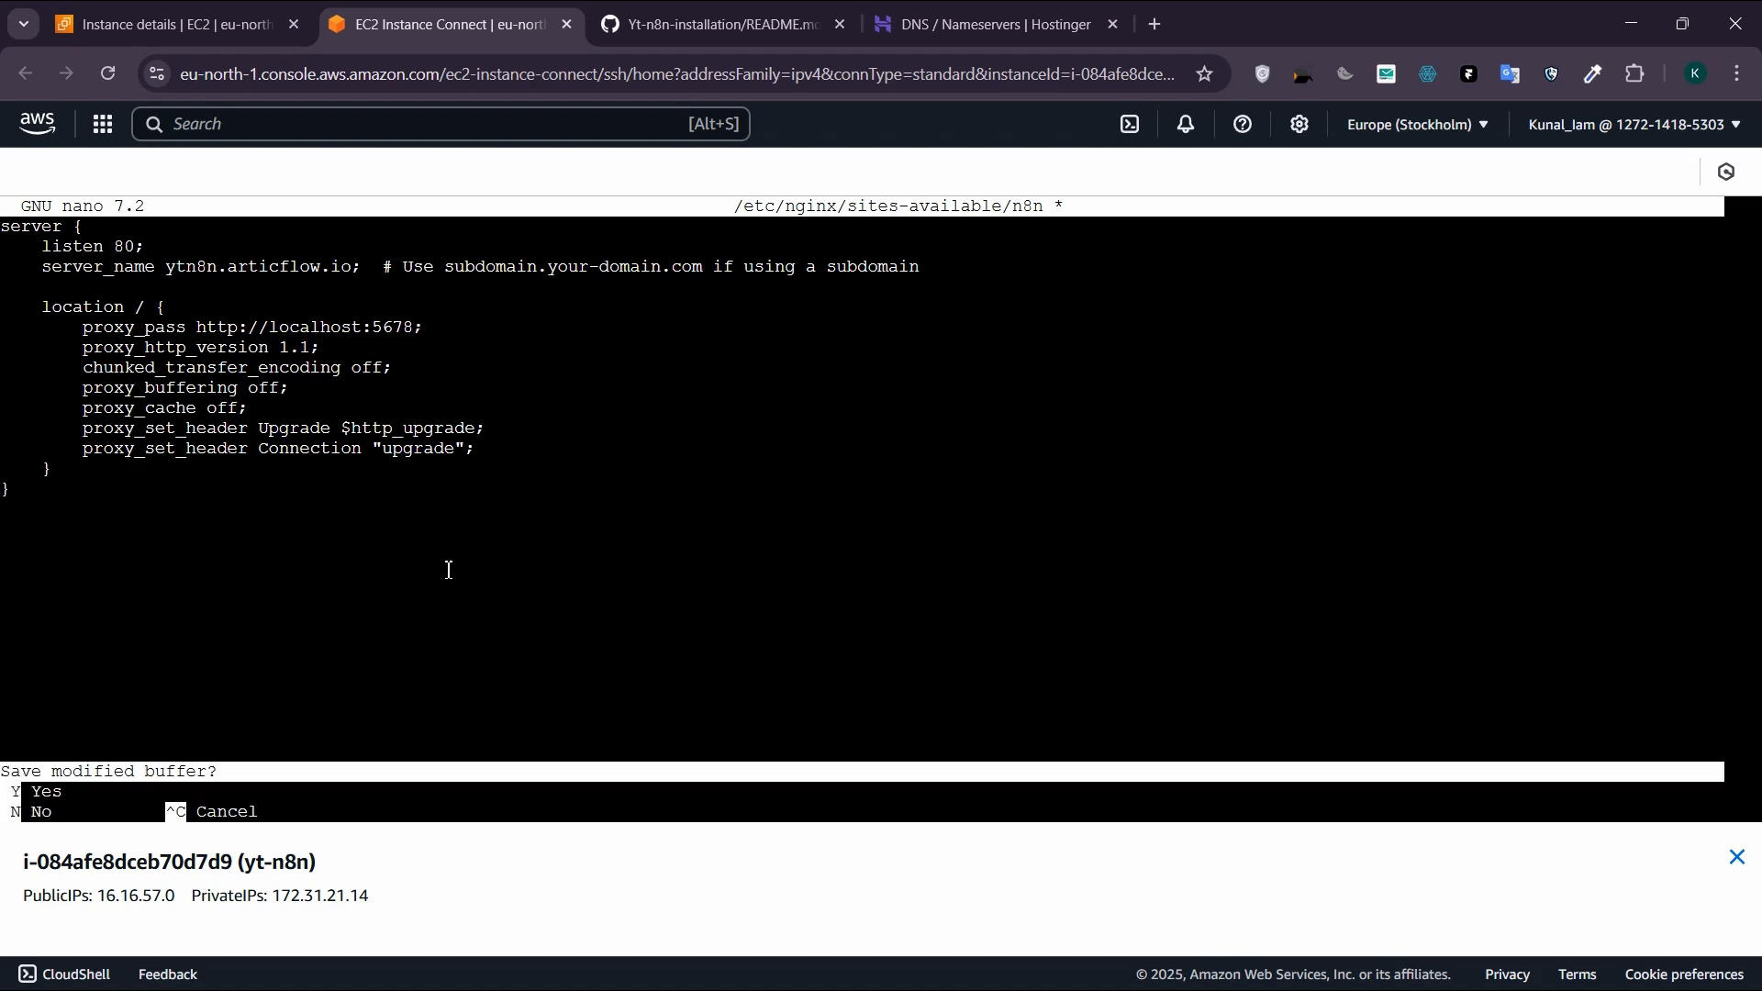
{"action": "key", "text": "y"}
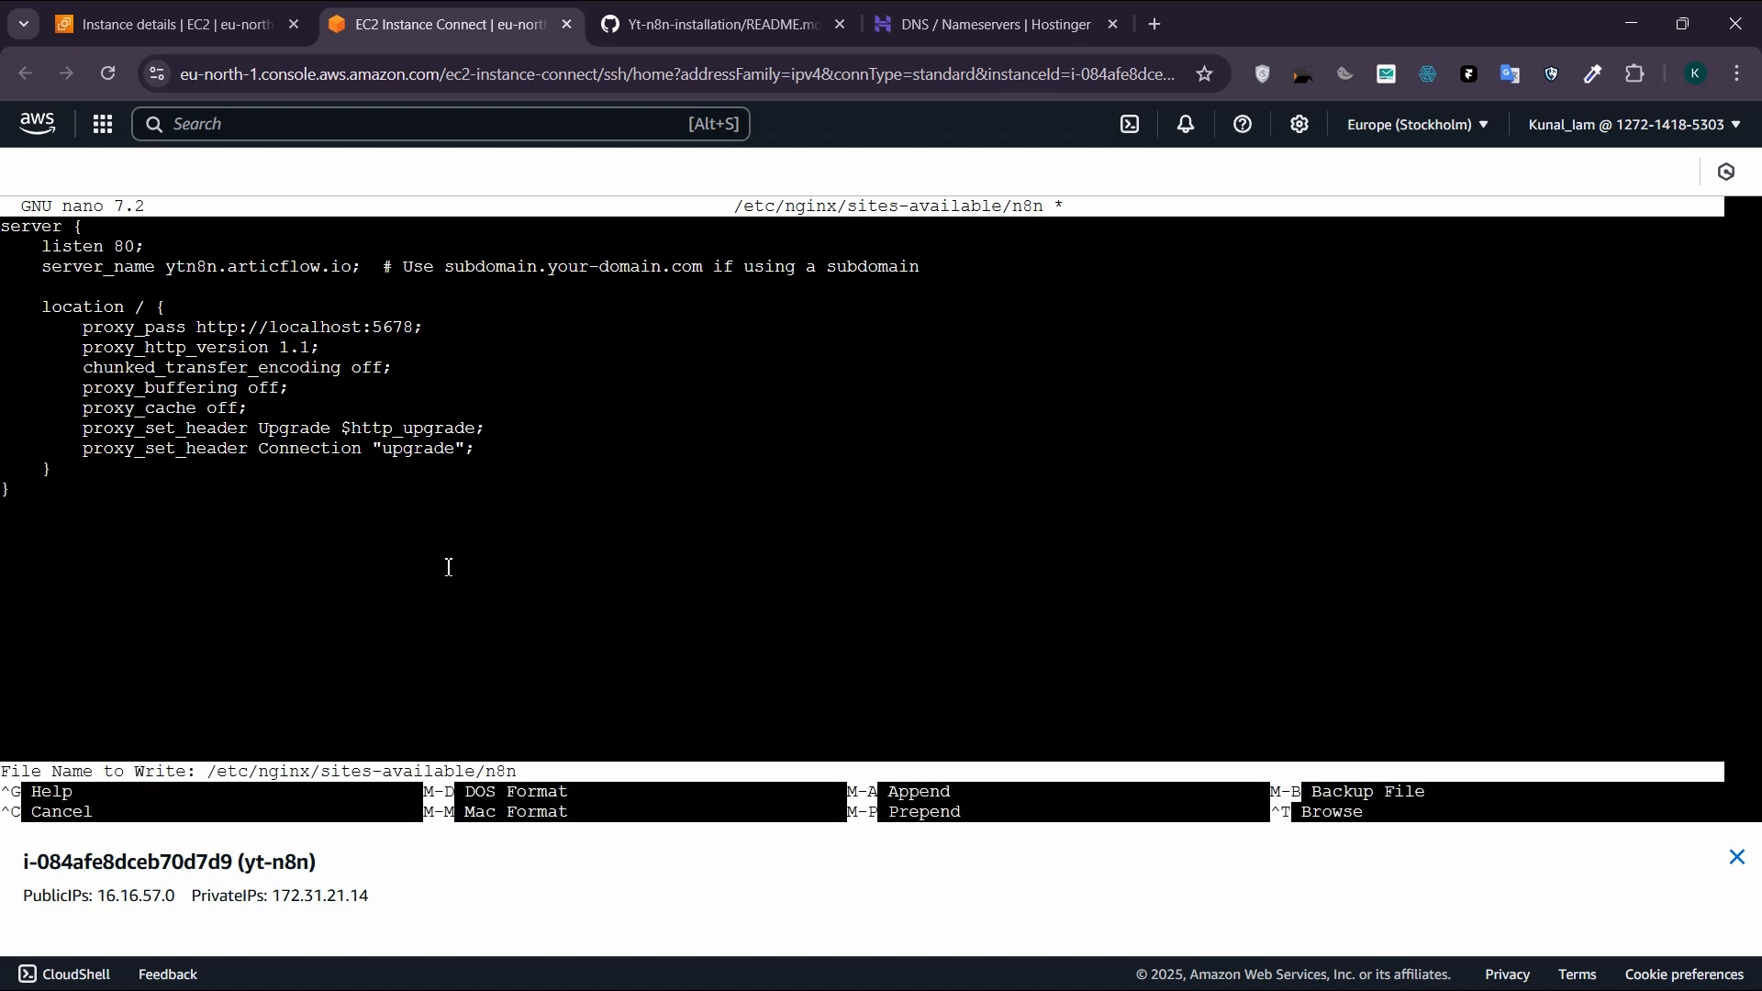
{"action": "key", "text": "Return"}
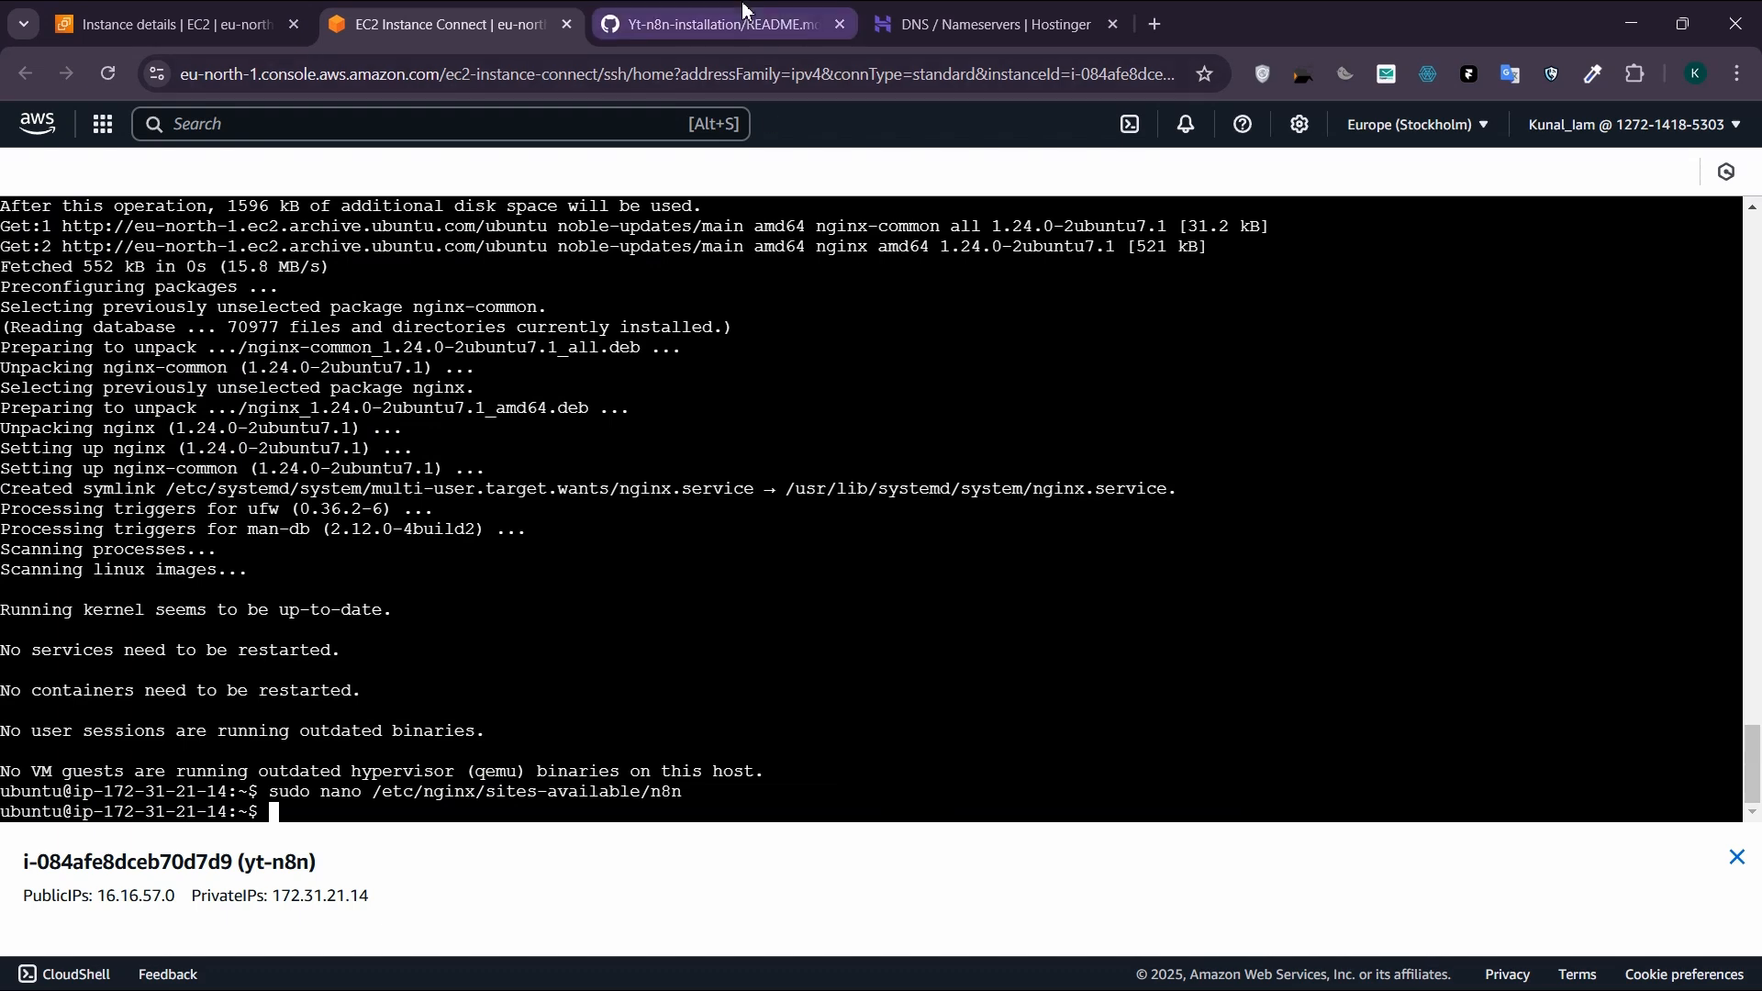
Step: Copy the README's "sudo ln -s /etc/nginx/sites-available/n8n /etc/nginx/sites-enabled/" command and run it in the instance terminal
{"action": "left_click", "coordinate": [725, 24]}
{"action": "scroll", "coordinate": [734, 455], "scroll_direction": "down", "scroll_amount": 3}
{"action": "scroll", "coordinate": [734, 458], "scroll_direction": "down", "scroll_amount": 2}
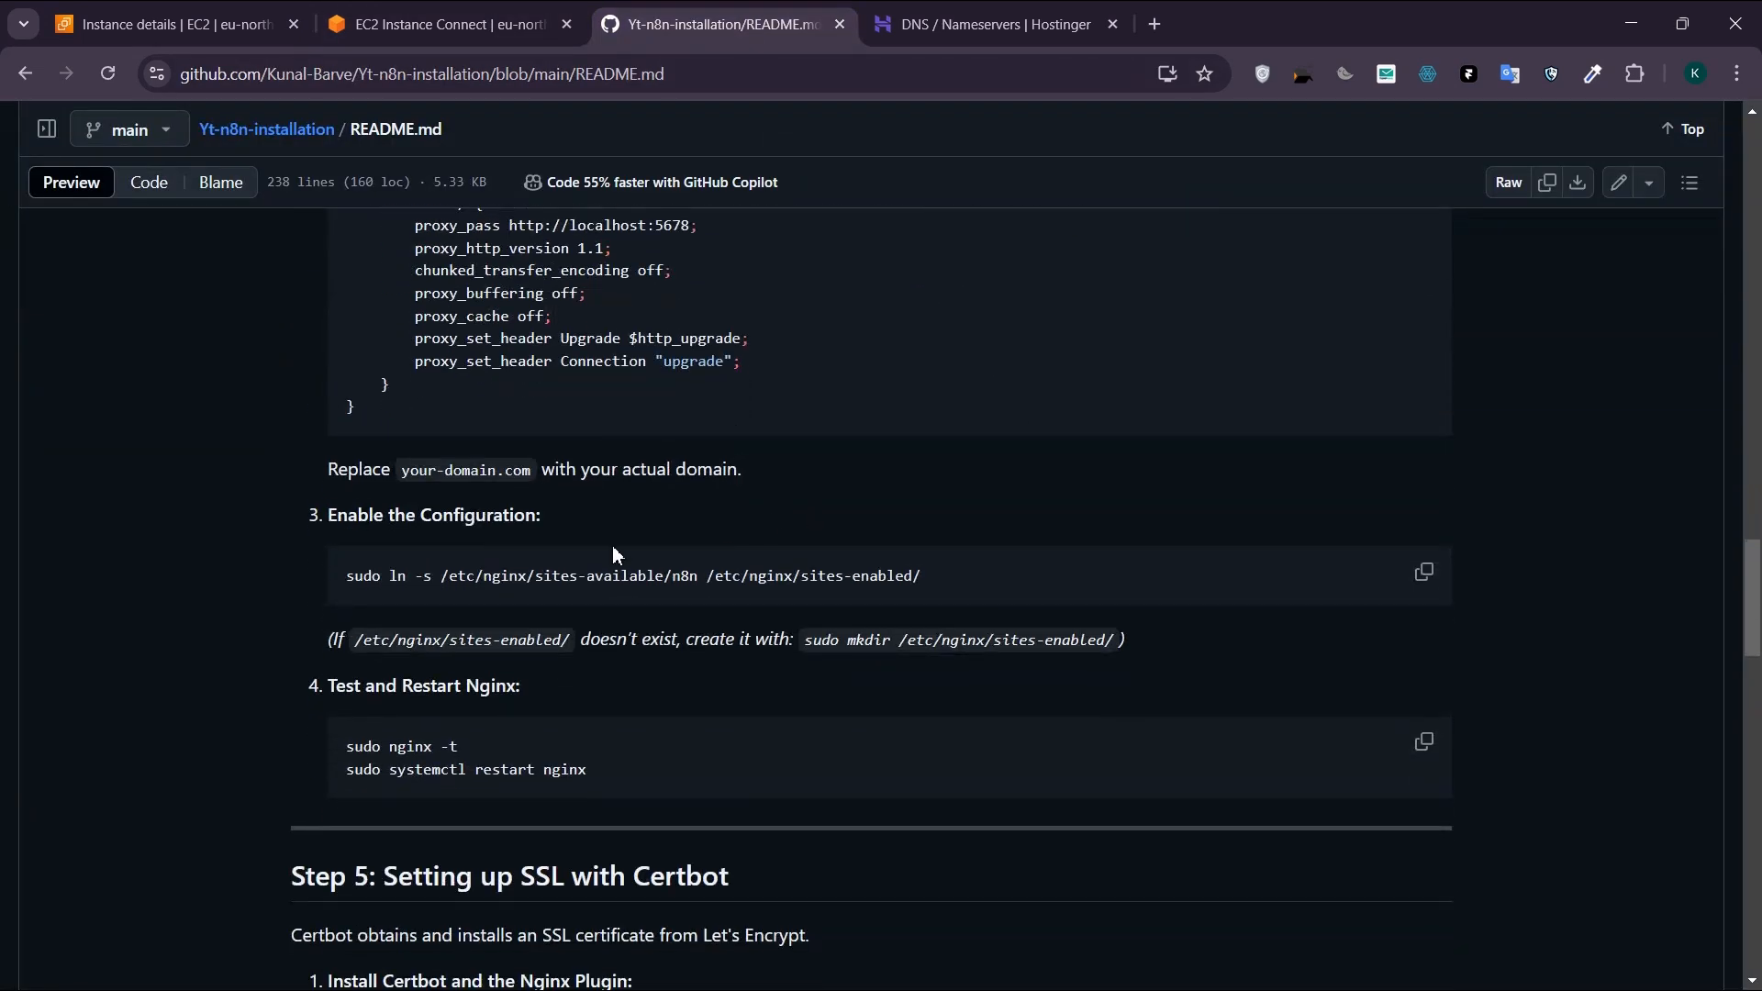
{"action": "scroll", "coordinate": [613, 545], "scroll_direction": "down", "scroll_amount": 1}
{"action": "left_click_drag", "start_coordinate": [955, 460], "coordinate": [125, 447]}
{"action": "left_click", "coordinate": [450, 24]}
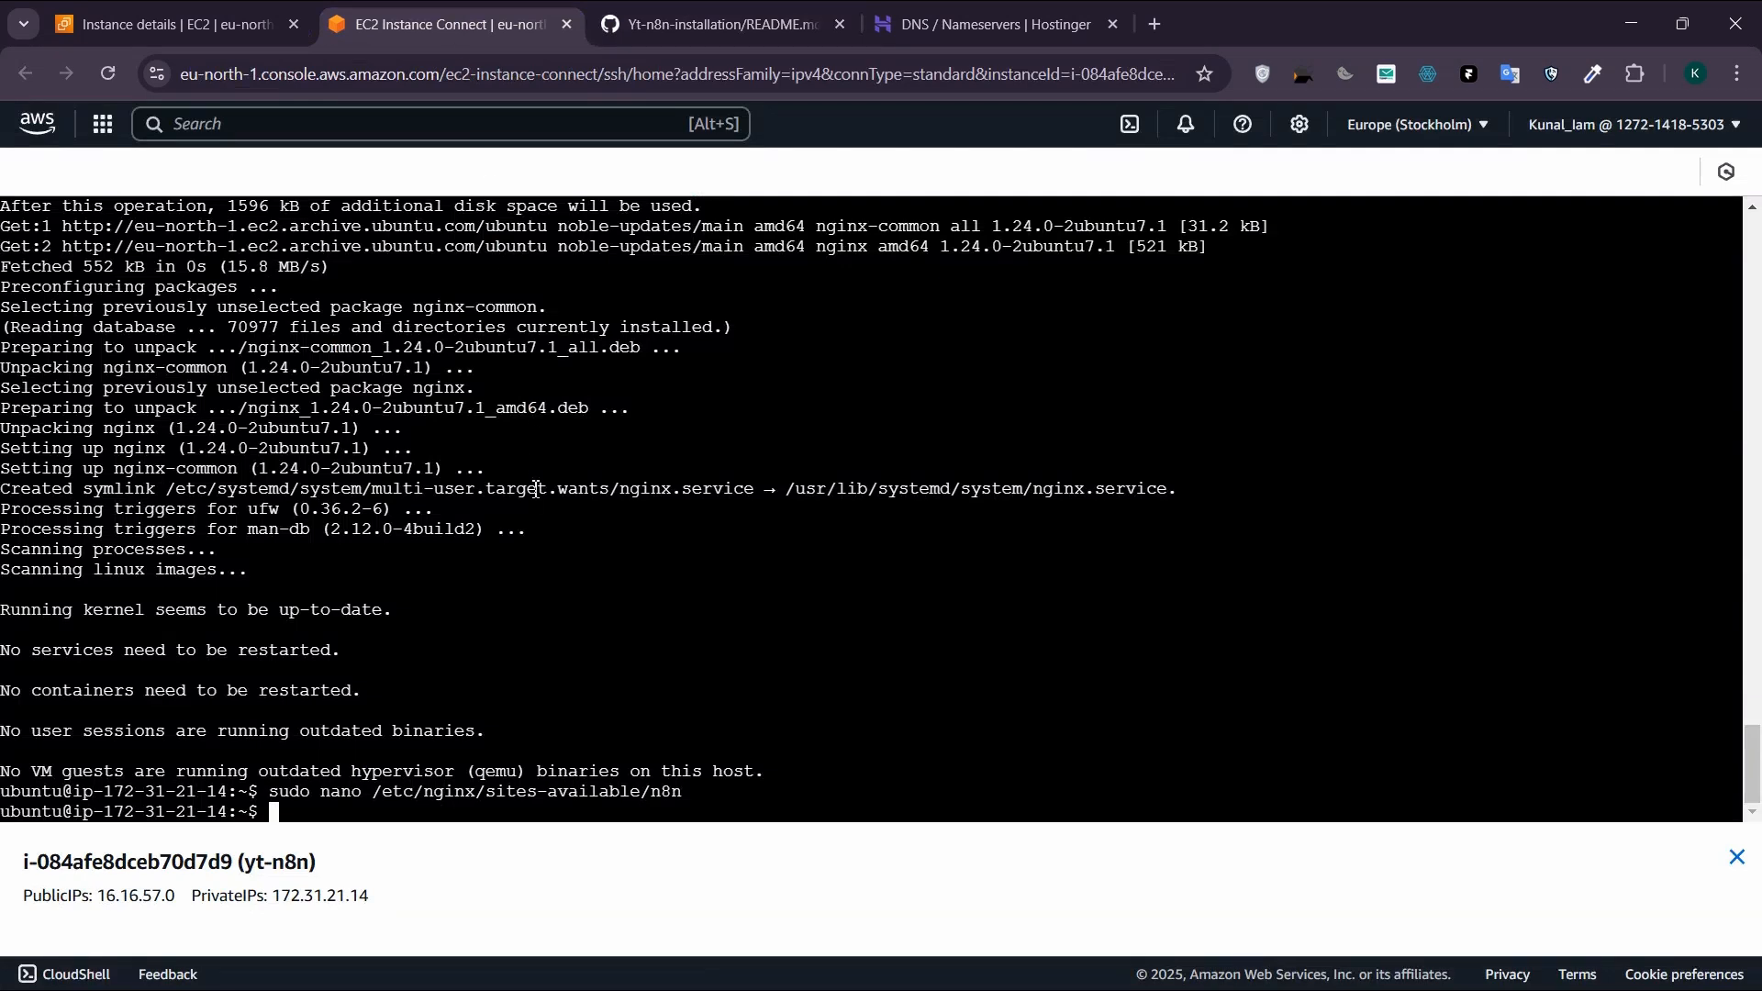
{"action": "key", "text": "ctrl+v"}
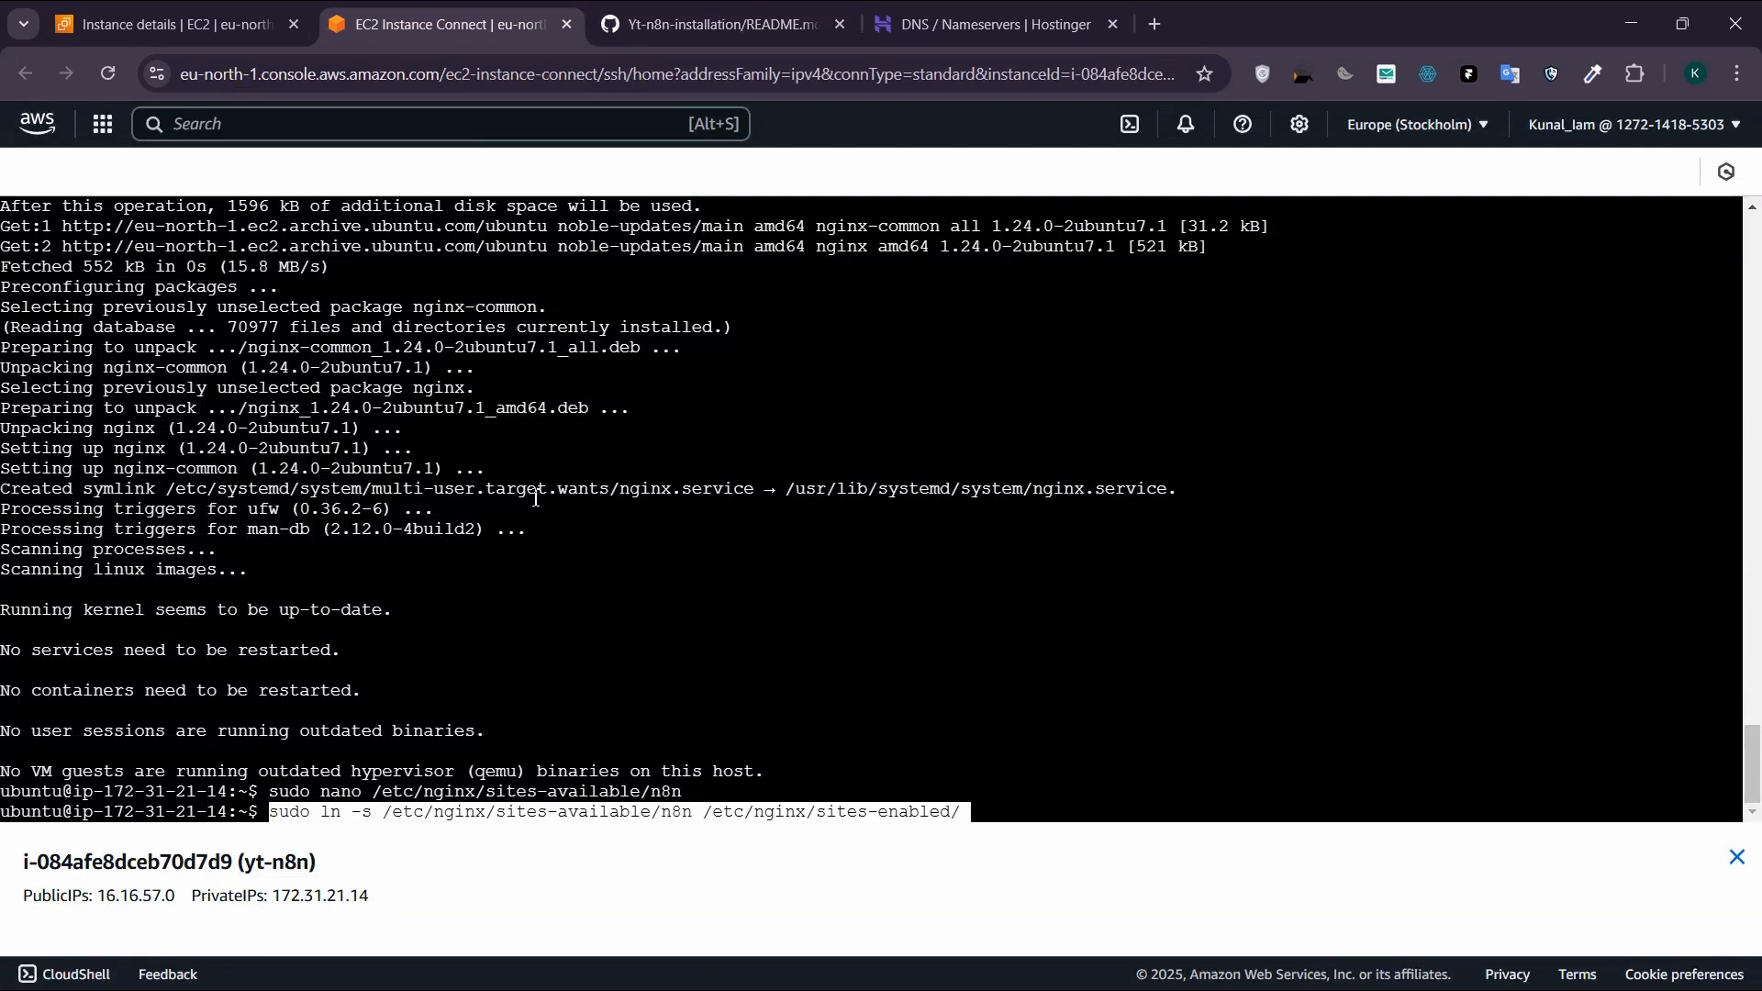
{"action": "key", "text": "Return"}
Step: Copy the README's "sudo nginx -t" command, run it in the instance terminal and check the configuration test result
{"action": "left_click", "coordinate": [695, 27]}
{"action": "left_click", "coordinate": [512, 642]}
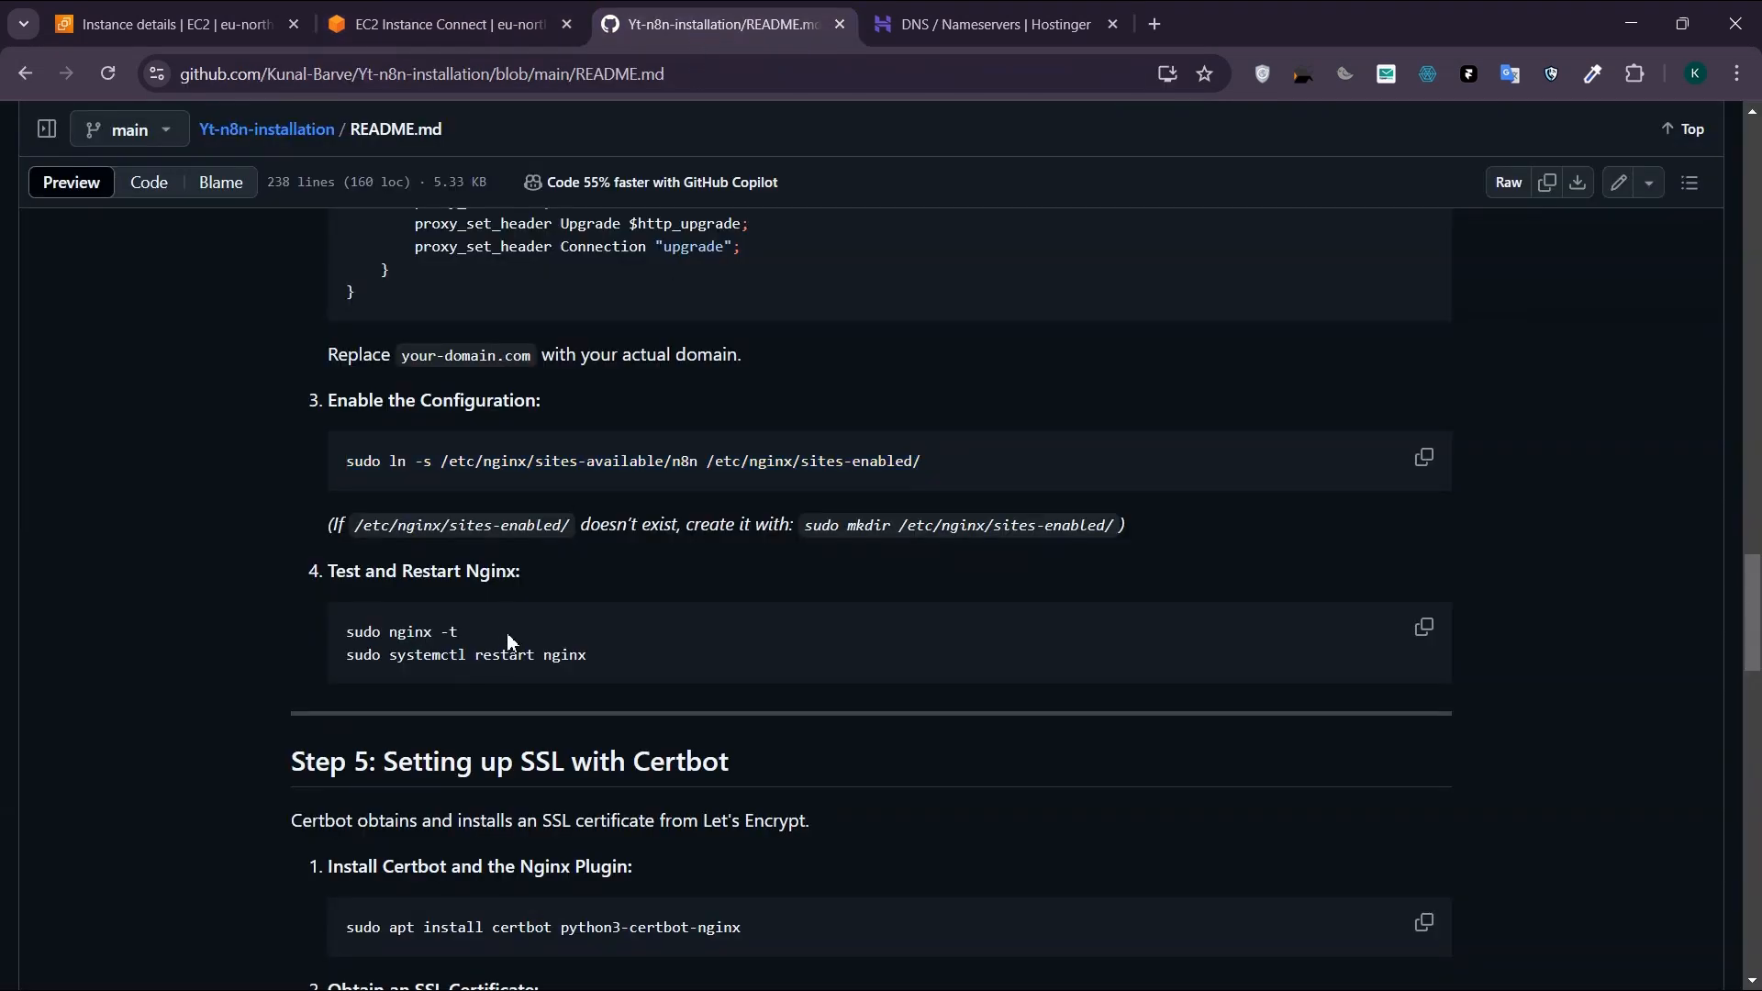
{"action": "left_click_drag", "start_coordinate": [496, 635], "coordinate": [317, 622]}
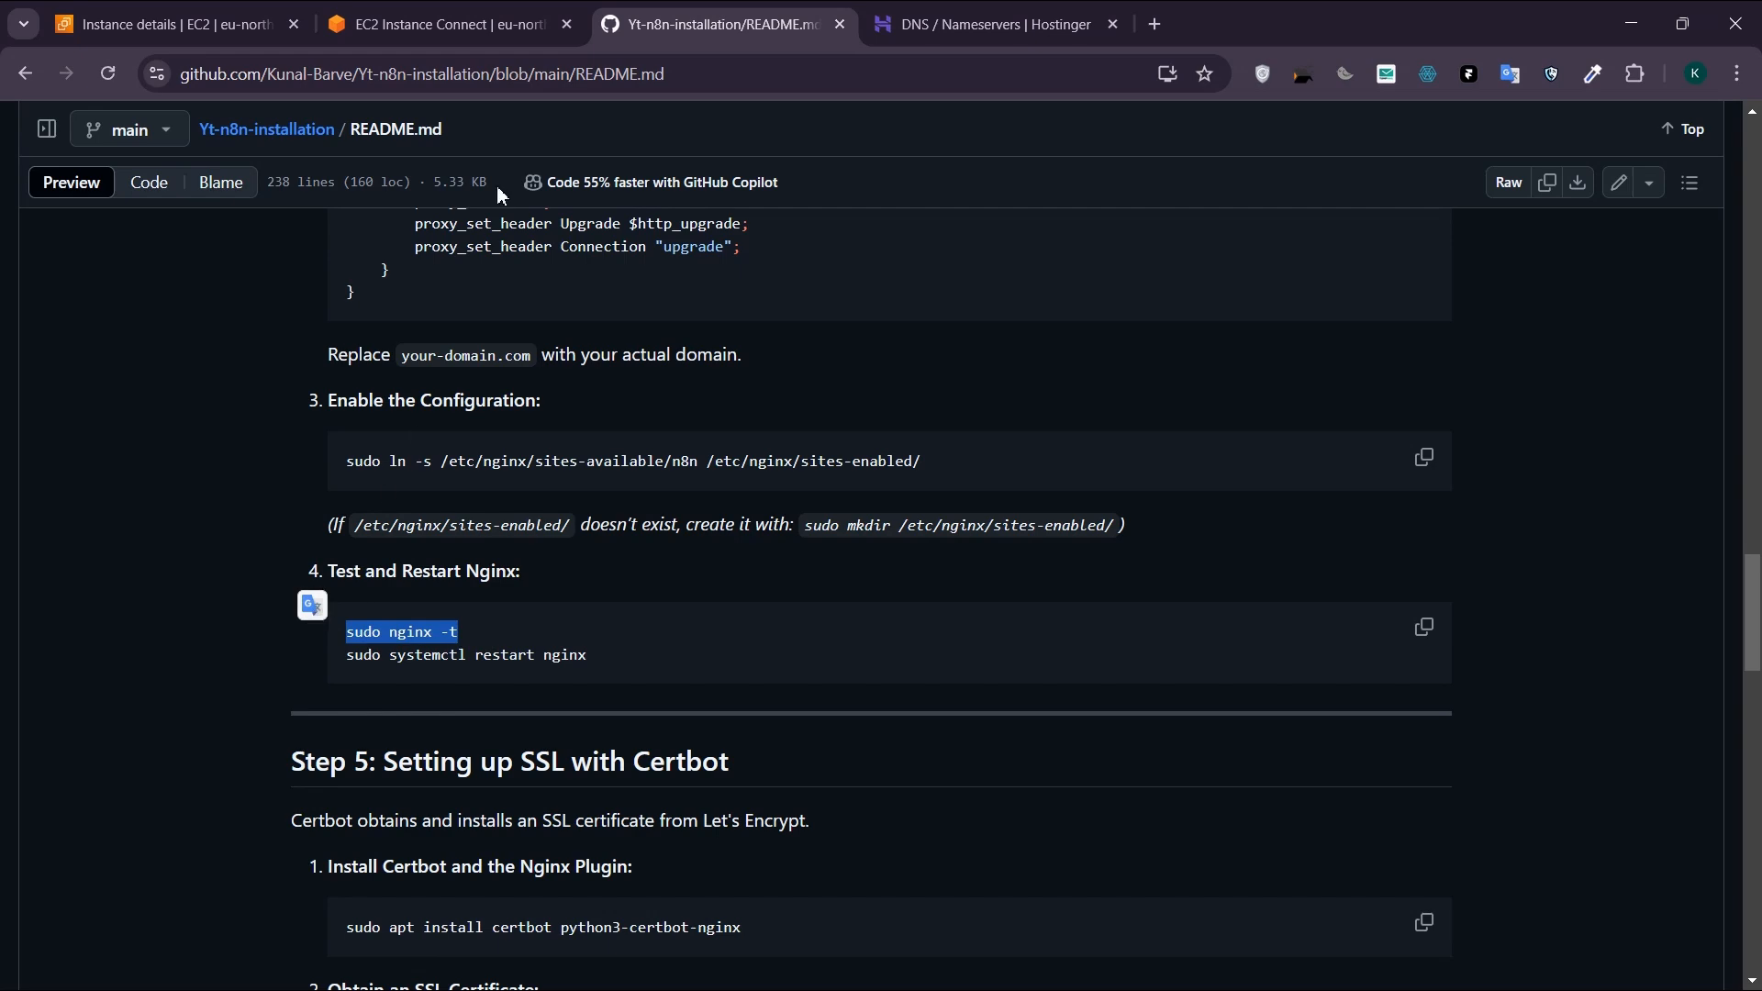
{"action": "left_click", "coordinate": [440, 25]}
{"action": "key", "text": "ctrl+v"}
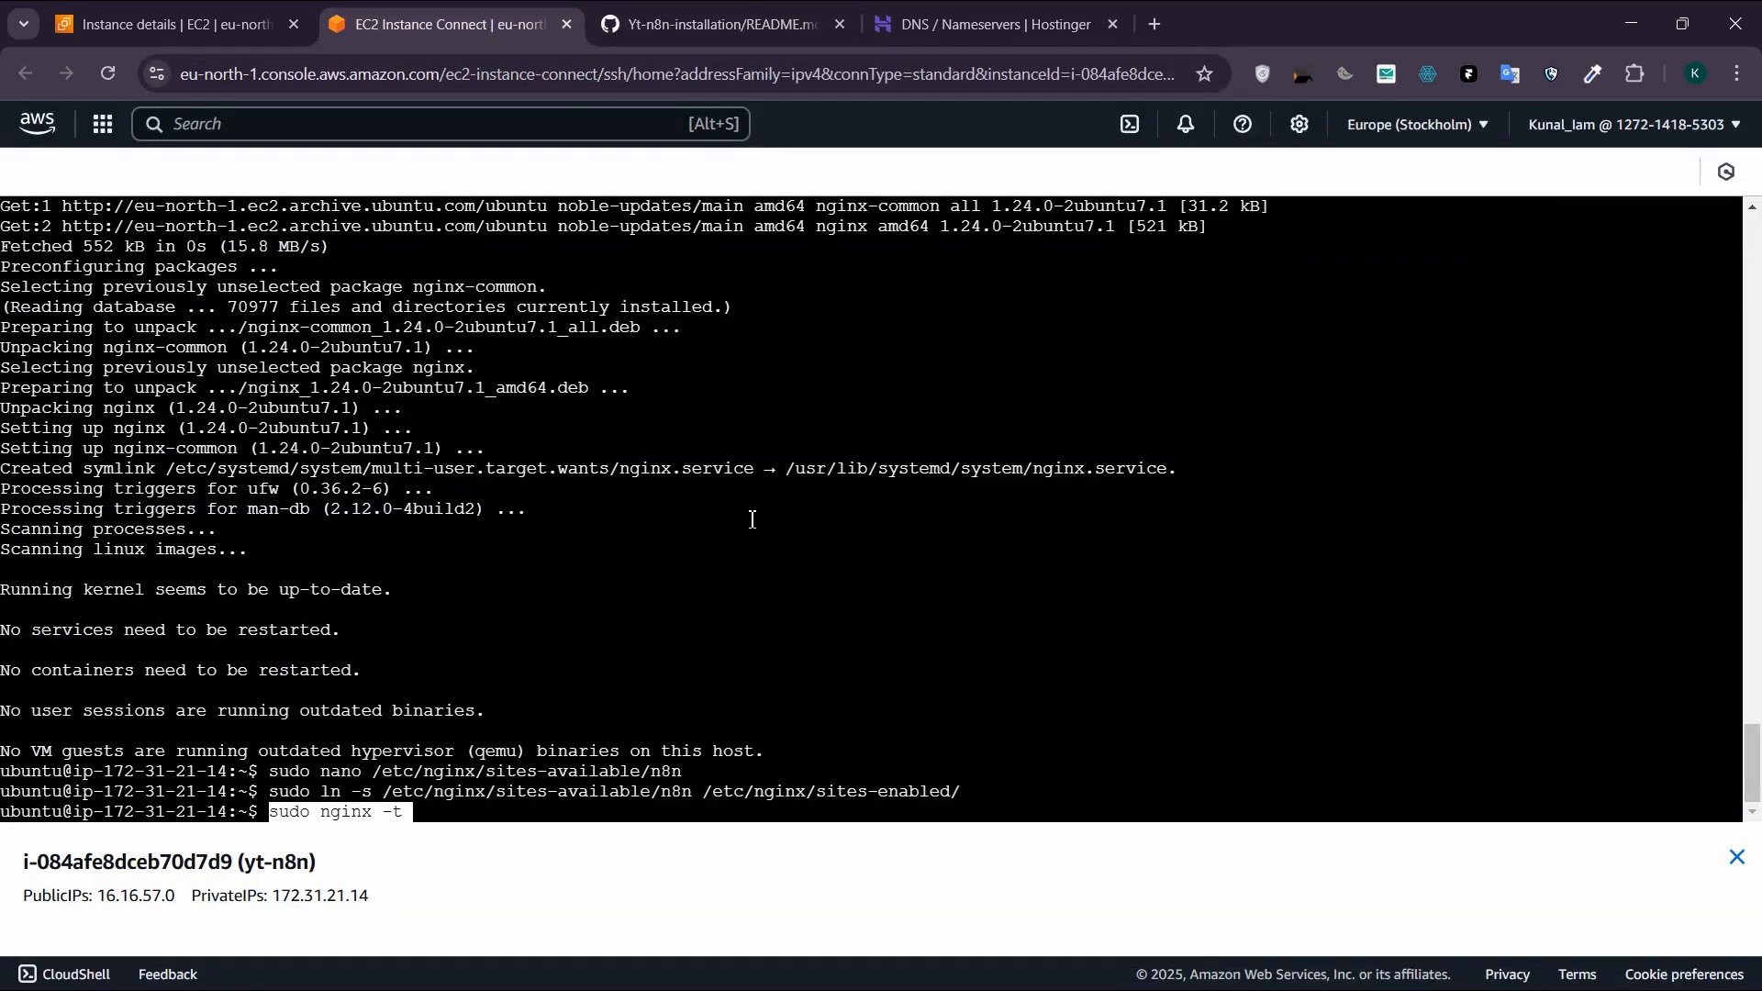
{"action": "key", "text": "Return"}
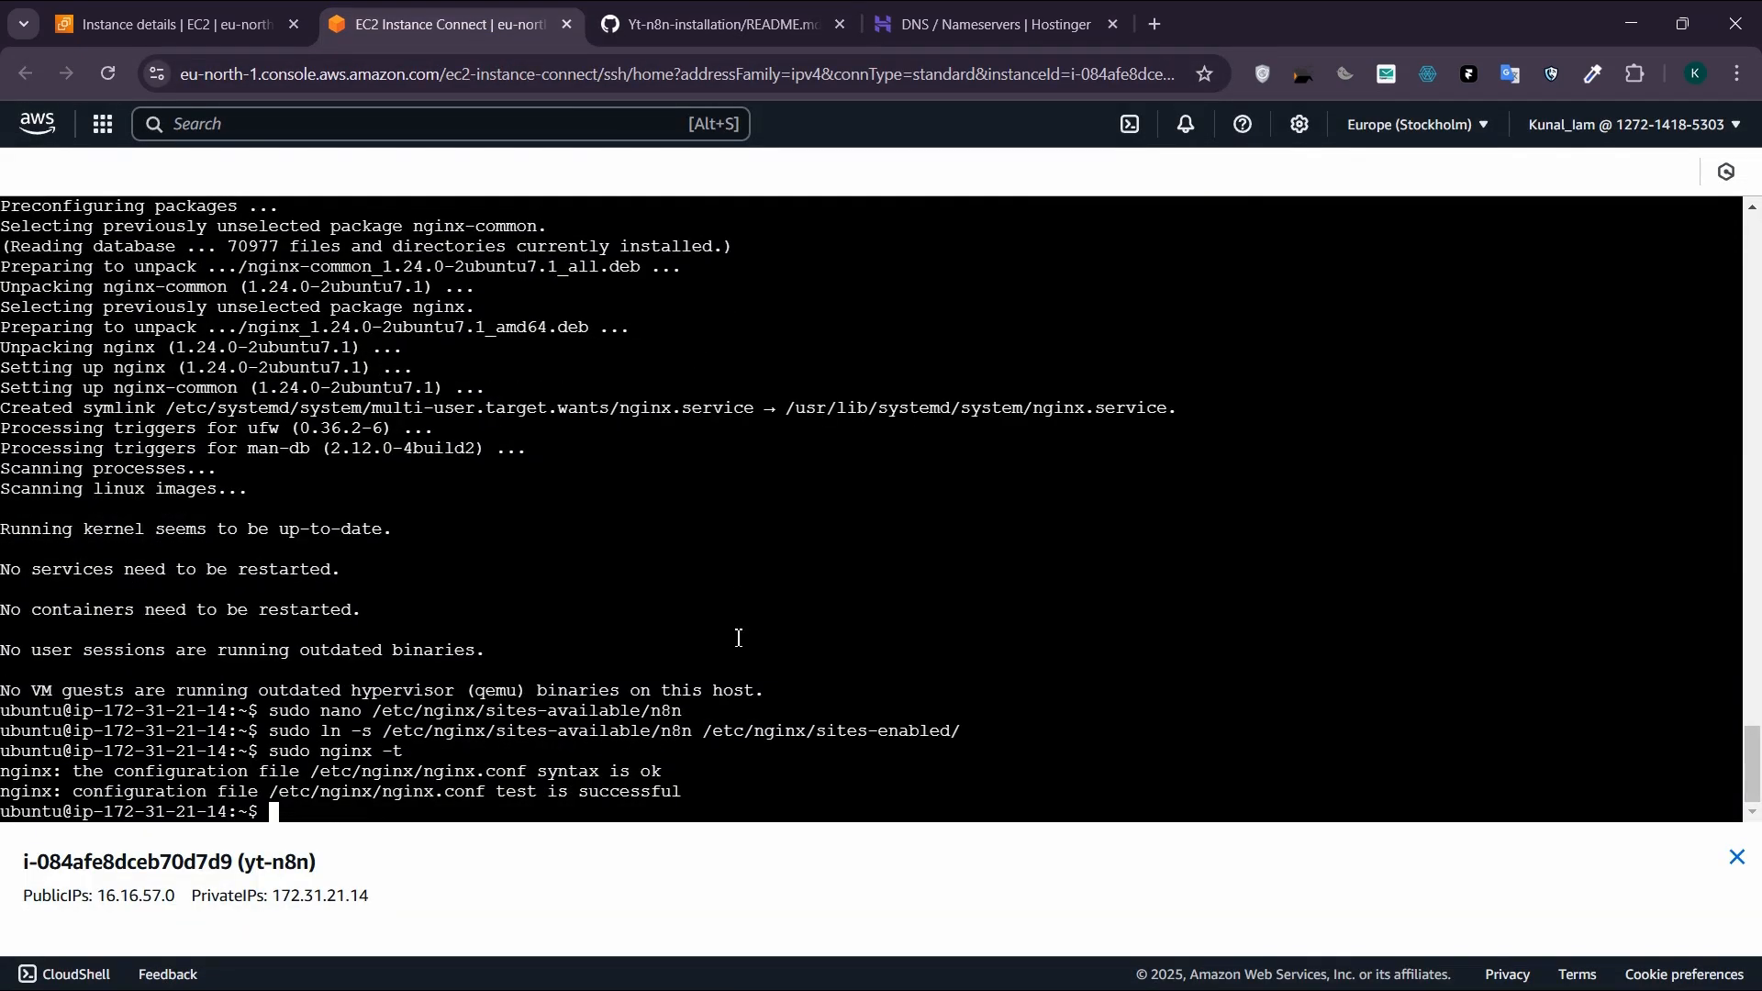
{"action": "left_click_drag", "start_coordinate": [703, 791], "coordinate": [104, 791]}
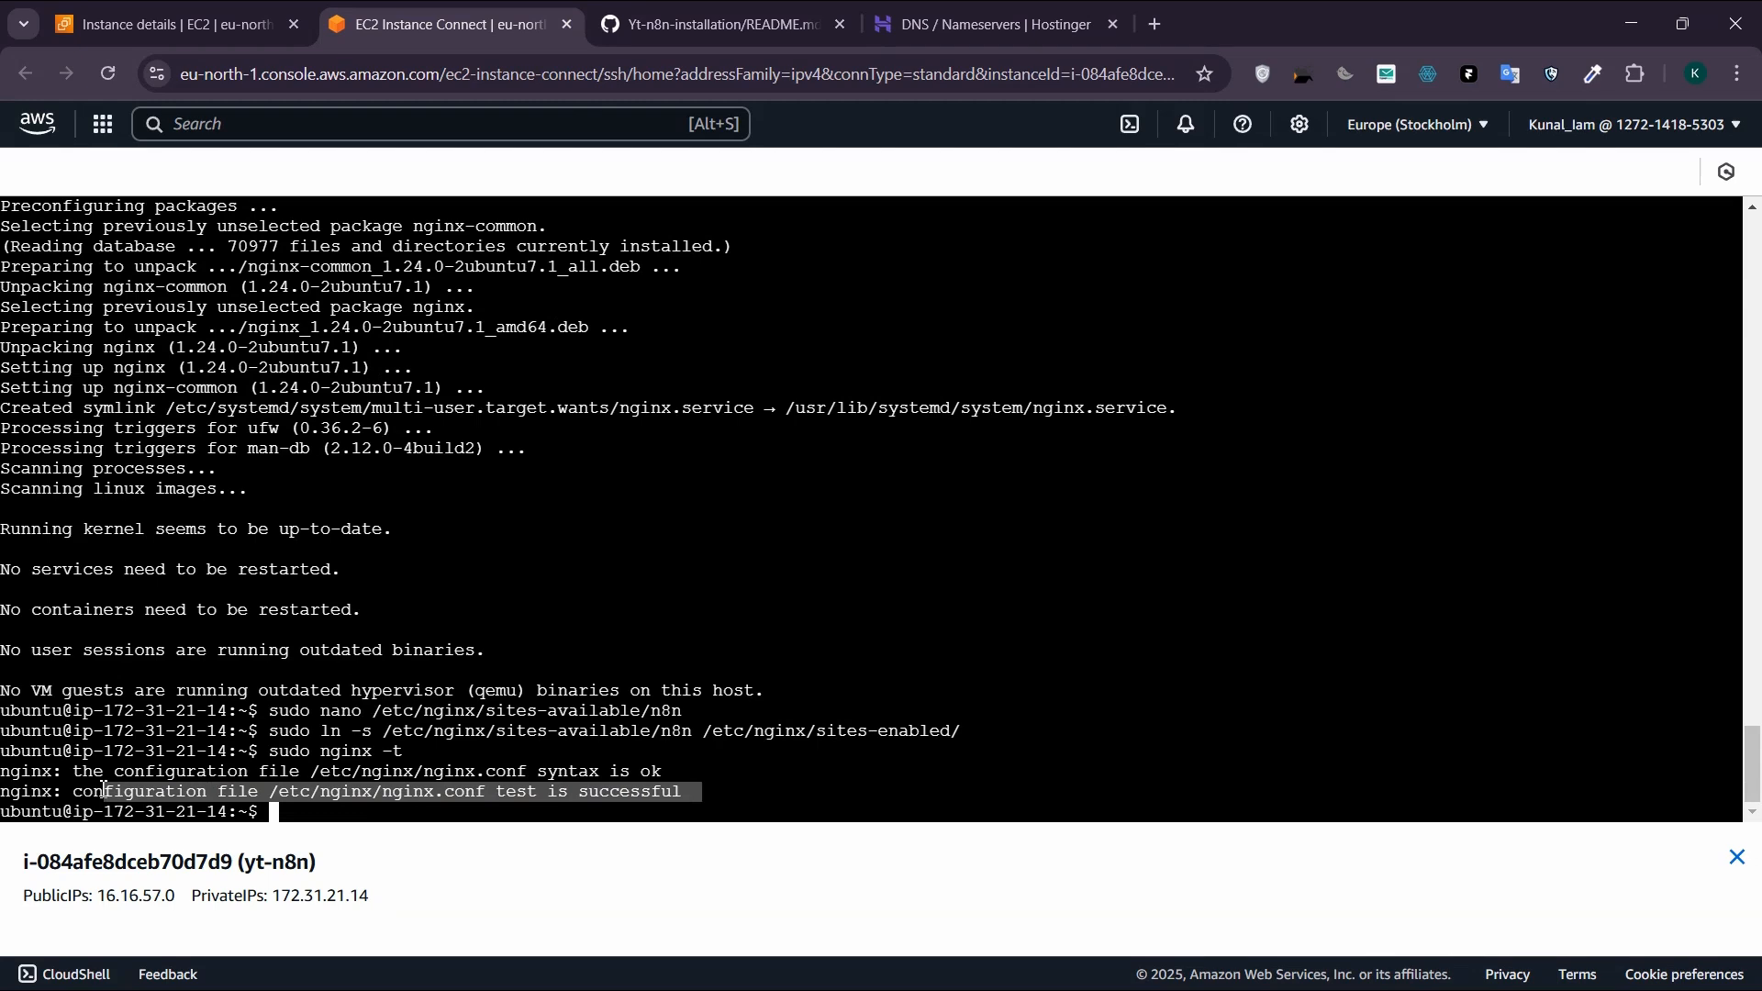
{"action": "left_click", "coordinate": [803, 801]}
Step: Copy the README's "sudo systemctl restart nginx" command and run it in the instance terminal
{"action": "left_click", "coordinate": [706, 27]}
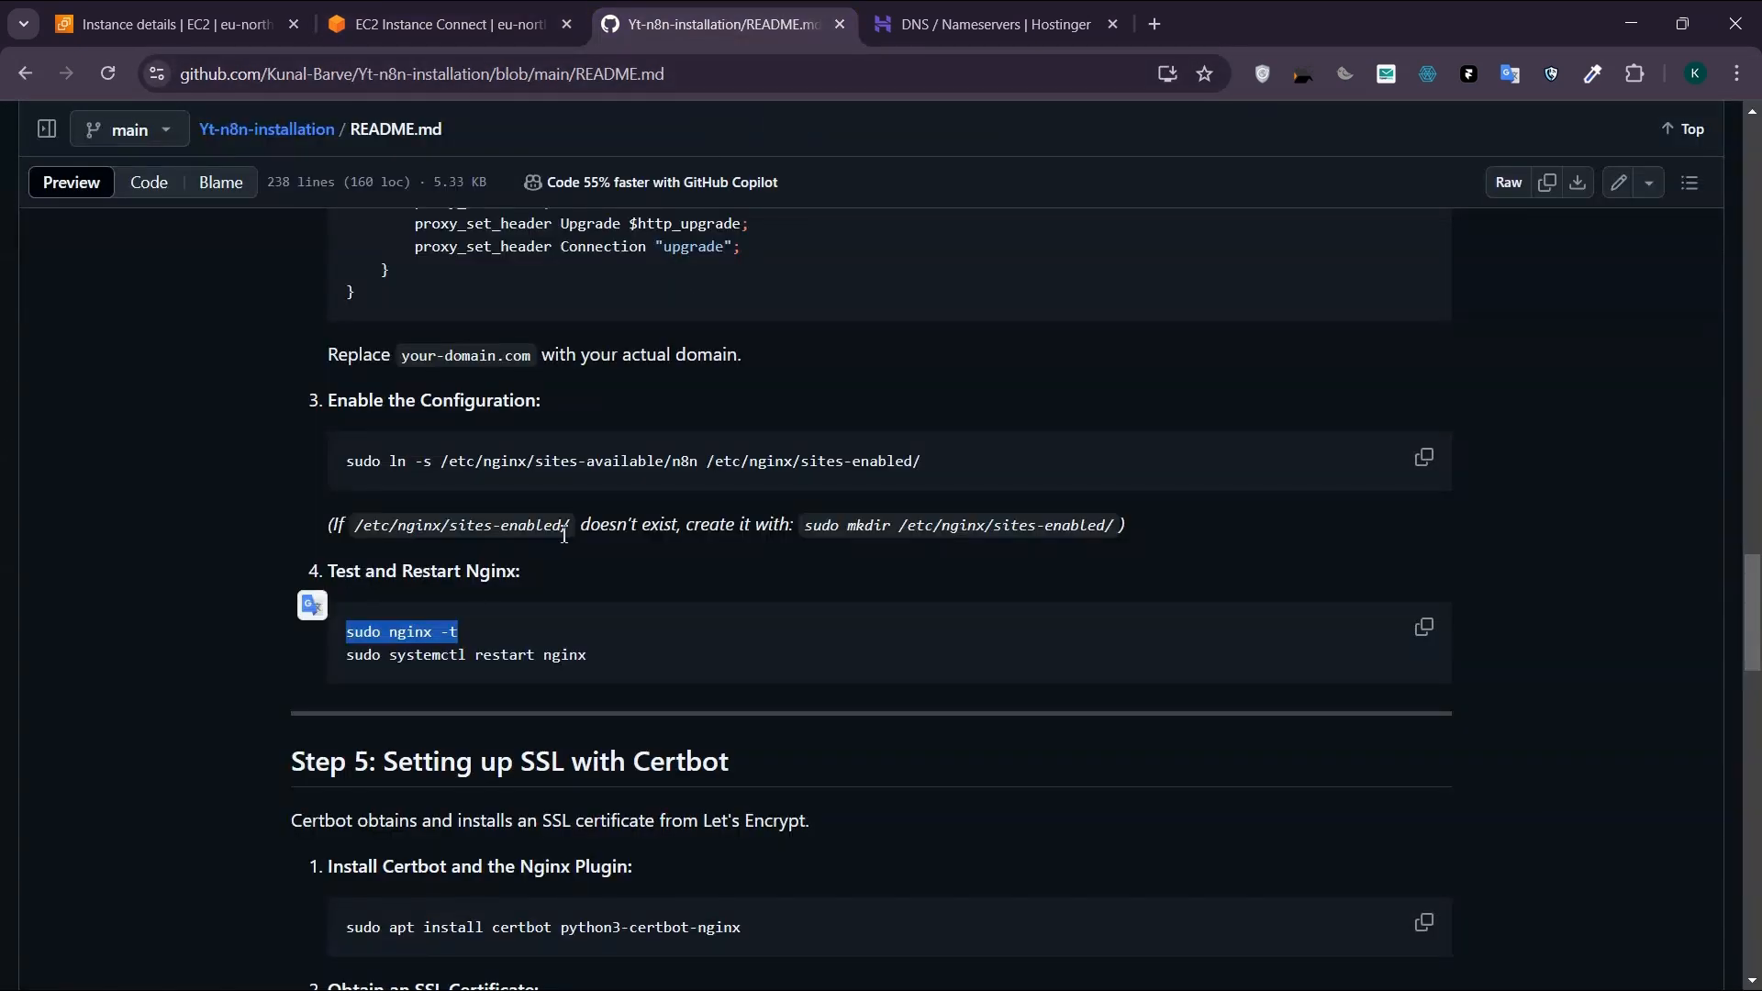
{"action": "left_click_drag", "start_coordinate": [590, 655], "coordinate": [346, 661]}
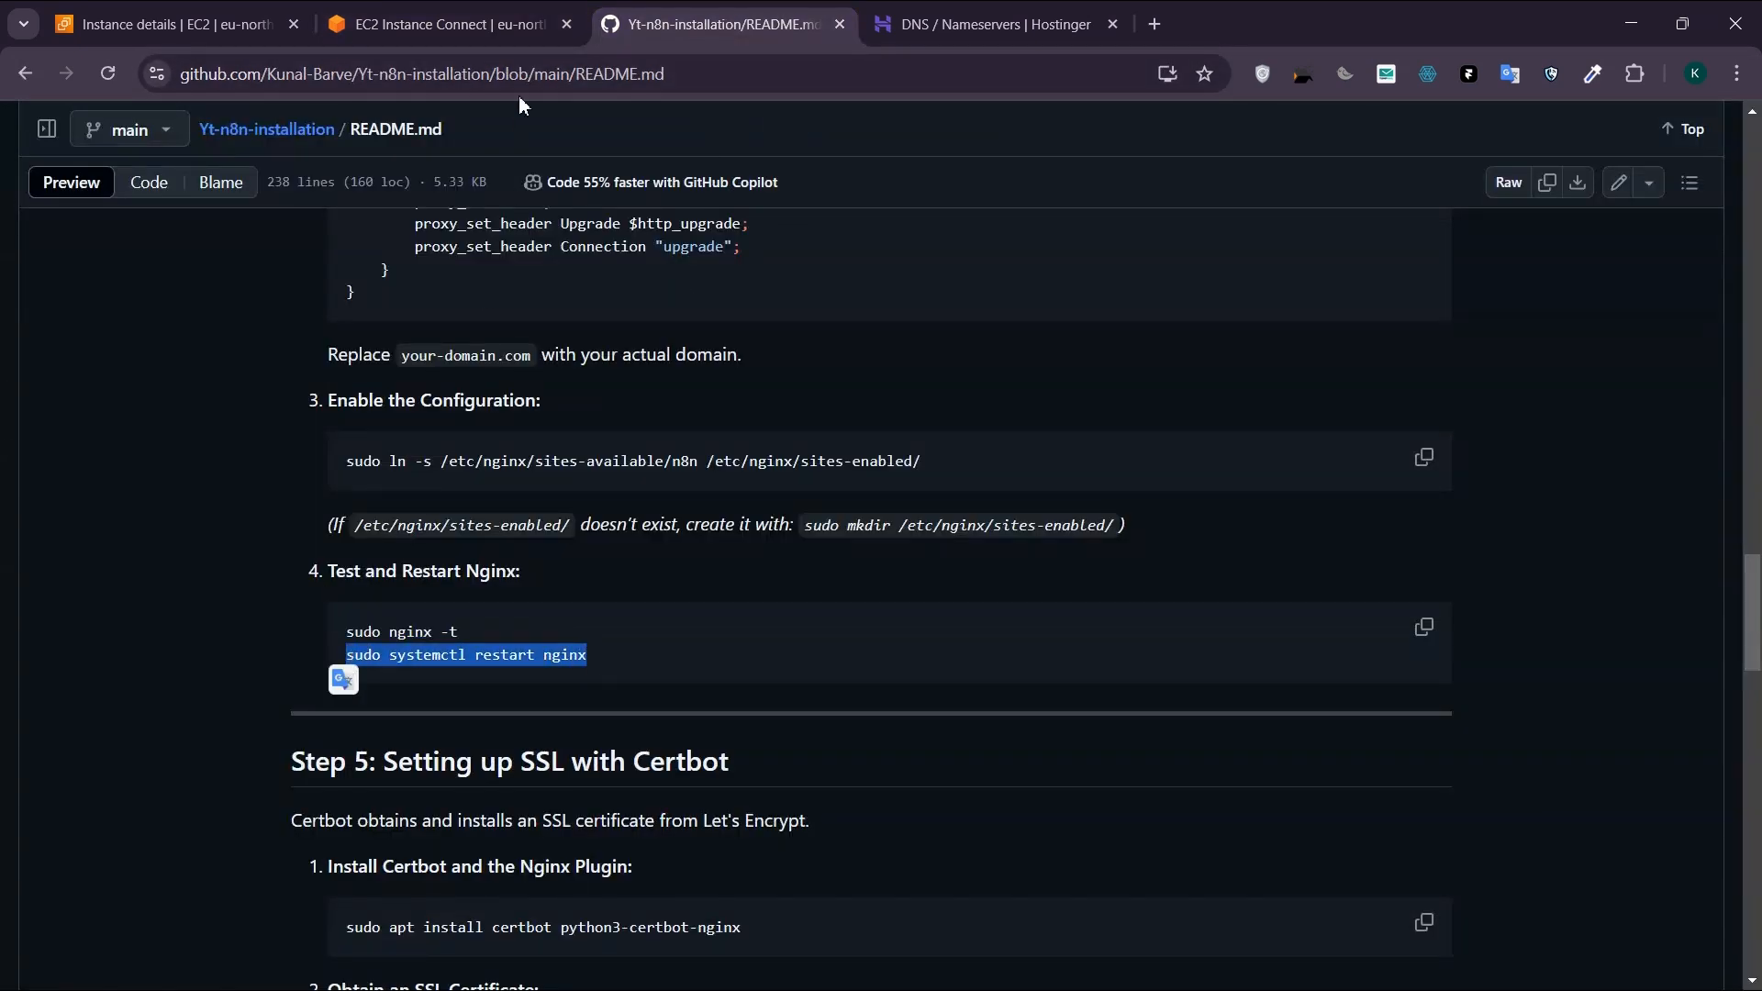
{"action": "left_click", "coordinate": [450, 24]}
{"action": "key", "text": "ctrl+v"}
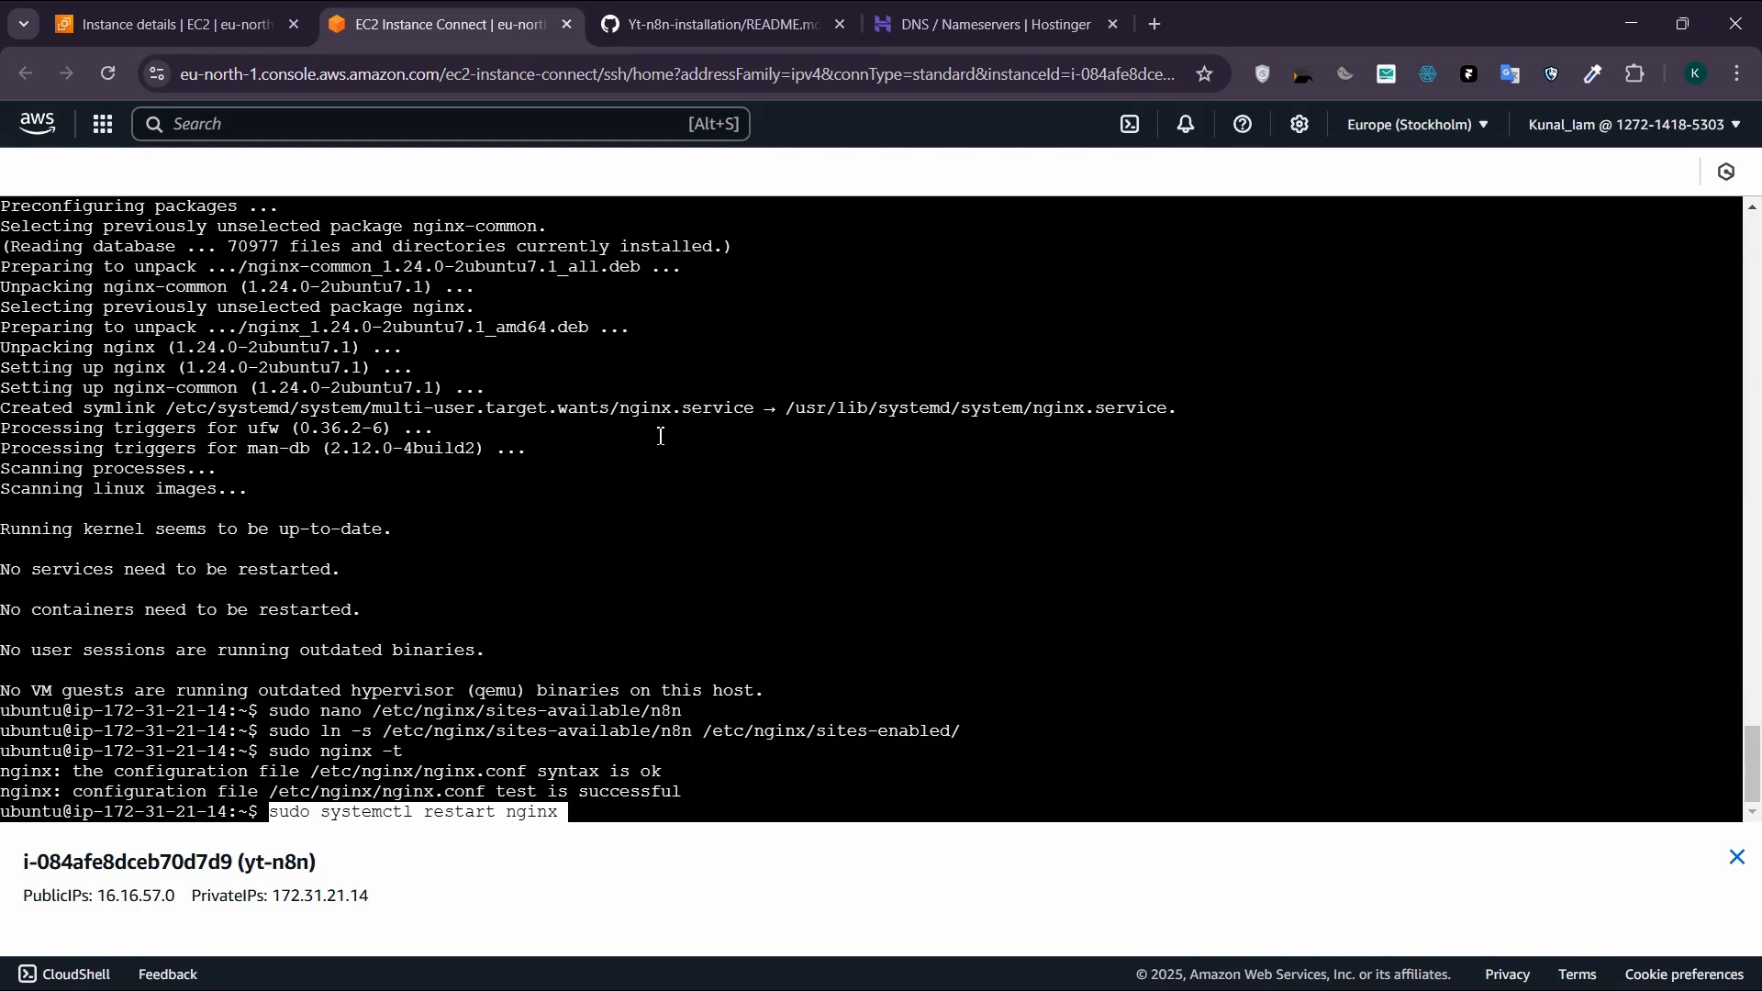
{"action": "key", "text": "Return"}
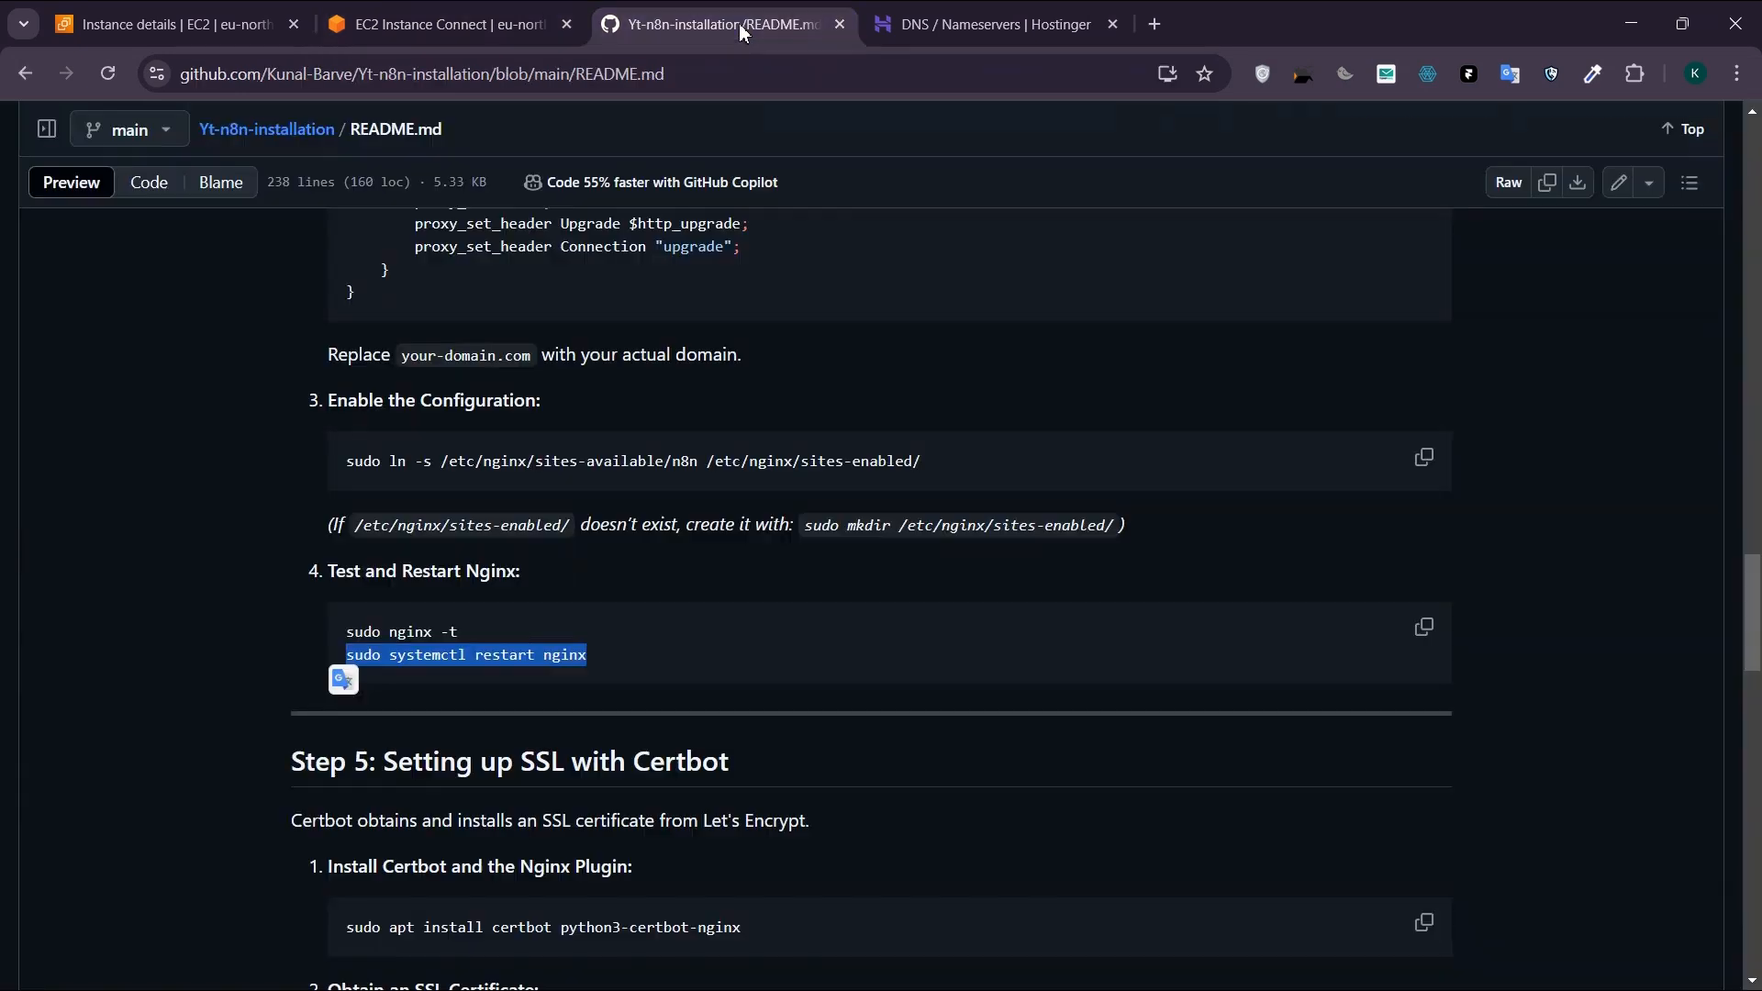
Step: Copy the README's "sudo apt install certbot python3-certbot-nginx" command, run it in the instance terminal and accept the installation with y
{"action": "left_click", "coordinate": [716, 24]}
{"action": "scroll", "coordinate": [810, 518], "scroll_direction": "down", "scroll_amount": 2}
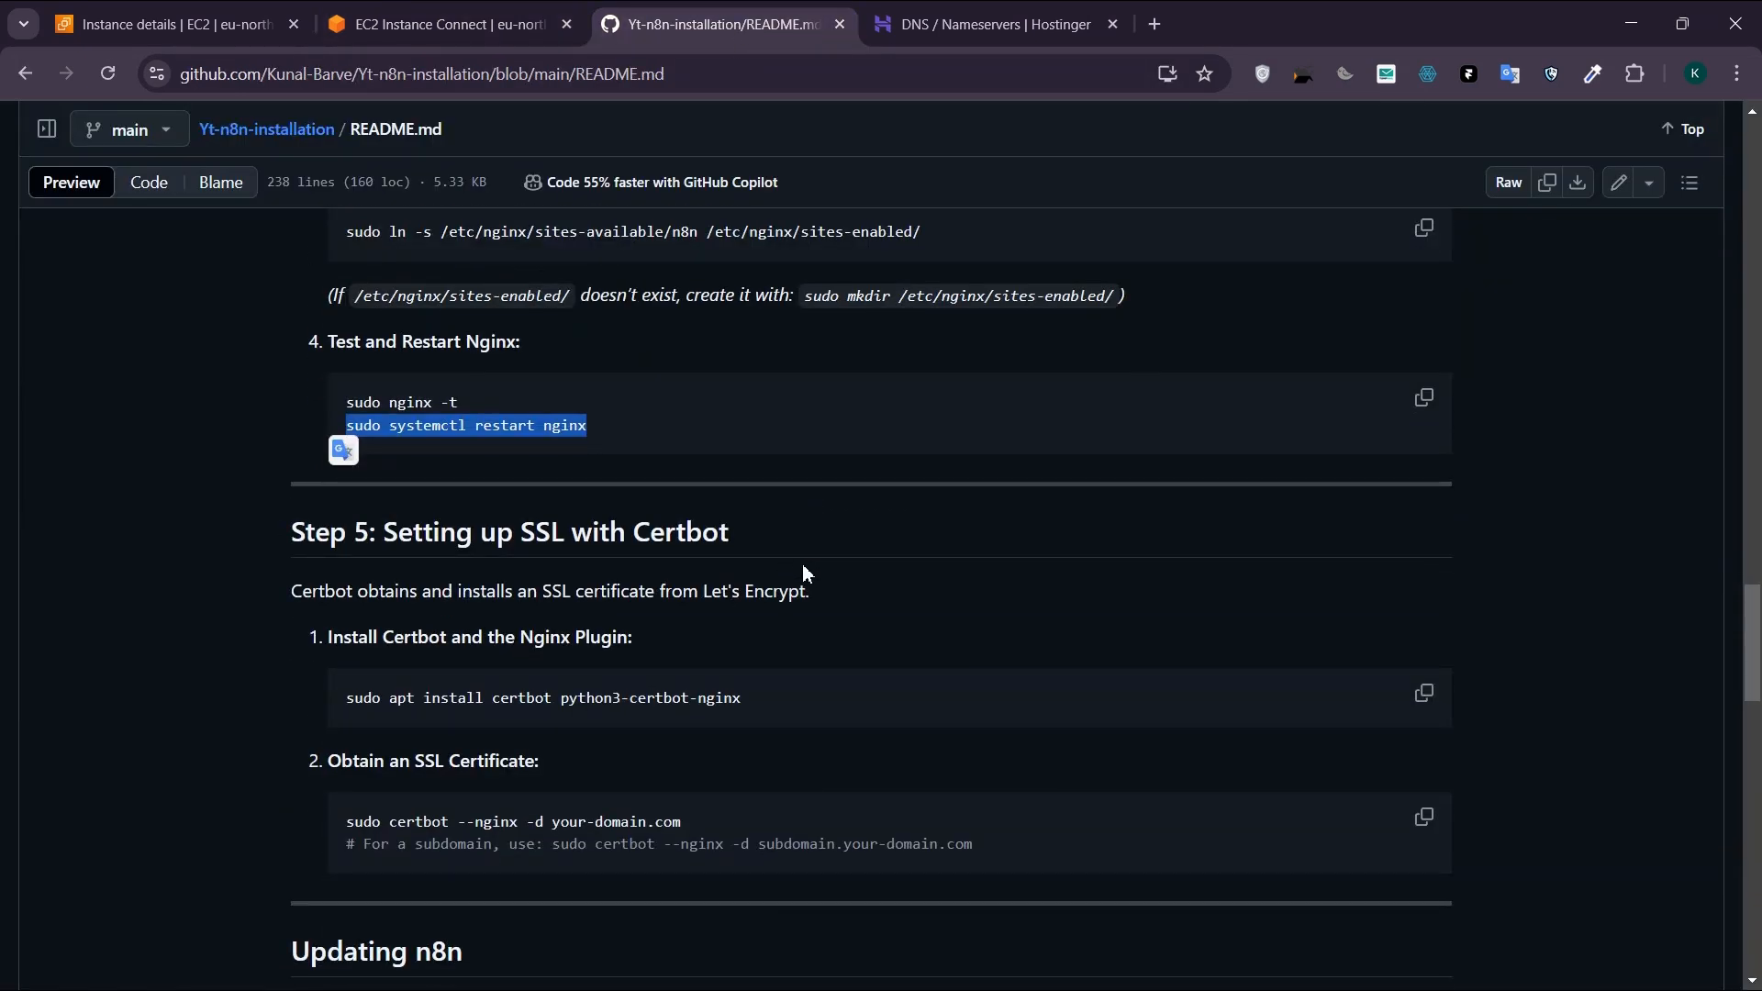
{"action": "scroll", "coordinate": [777, 683], "scroll_direction": "down", "scroll_amount": 1}
{"action": "left_click_drag", "start_coordinate": [747, 583], "coordinate": [338, 581]}
{"action": "key", "text": "ctrl+c"}
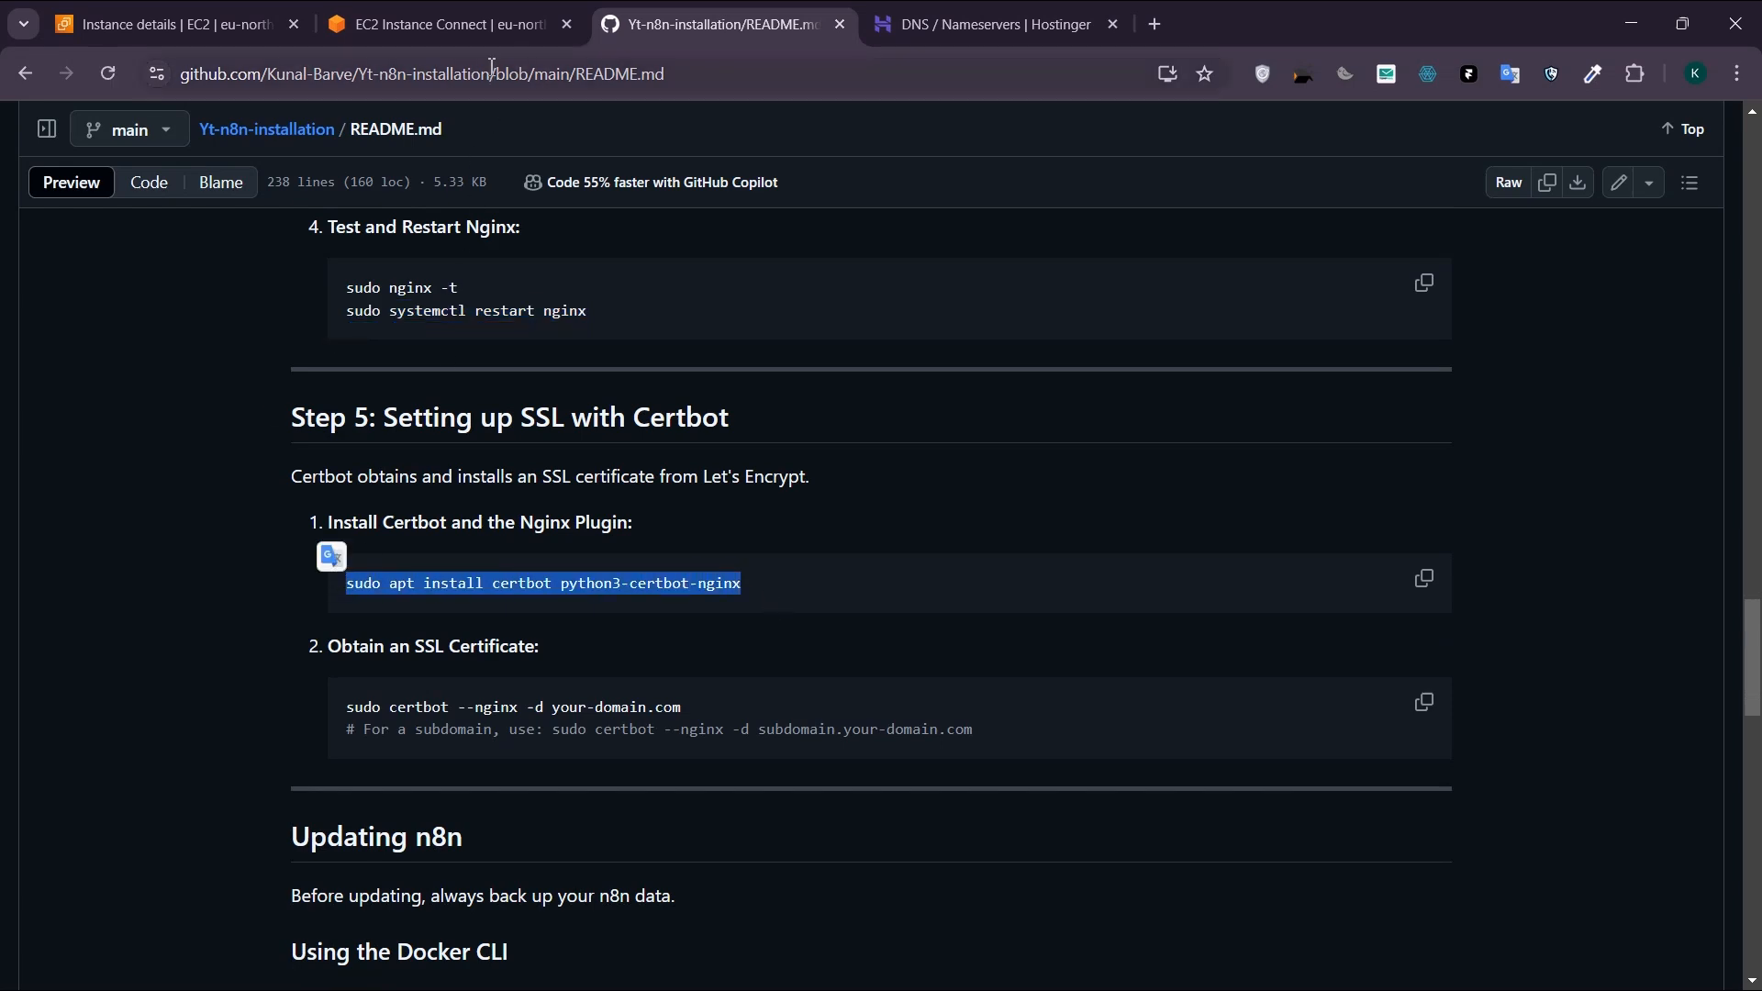
{"action": "left_click", "coordinate": [450, 25]}
{"action": "key", "text": "ctrl+v"}
{"action": "key", "text": "Return"}
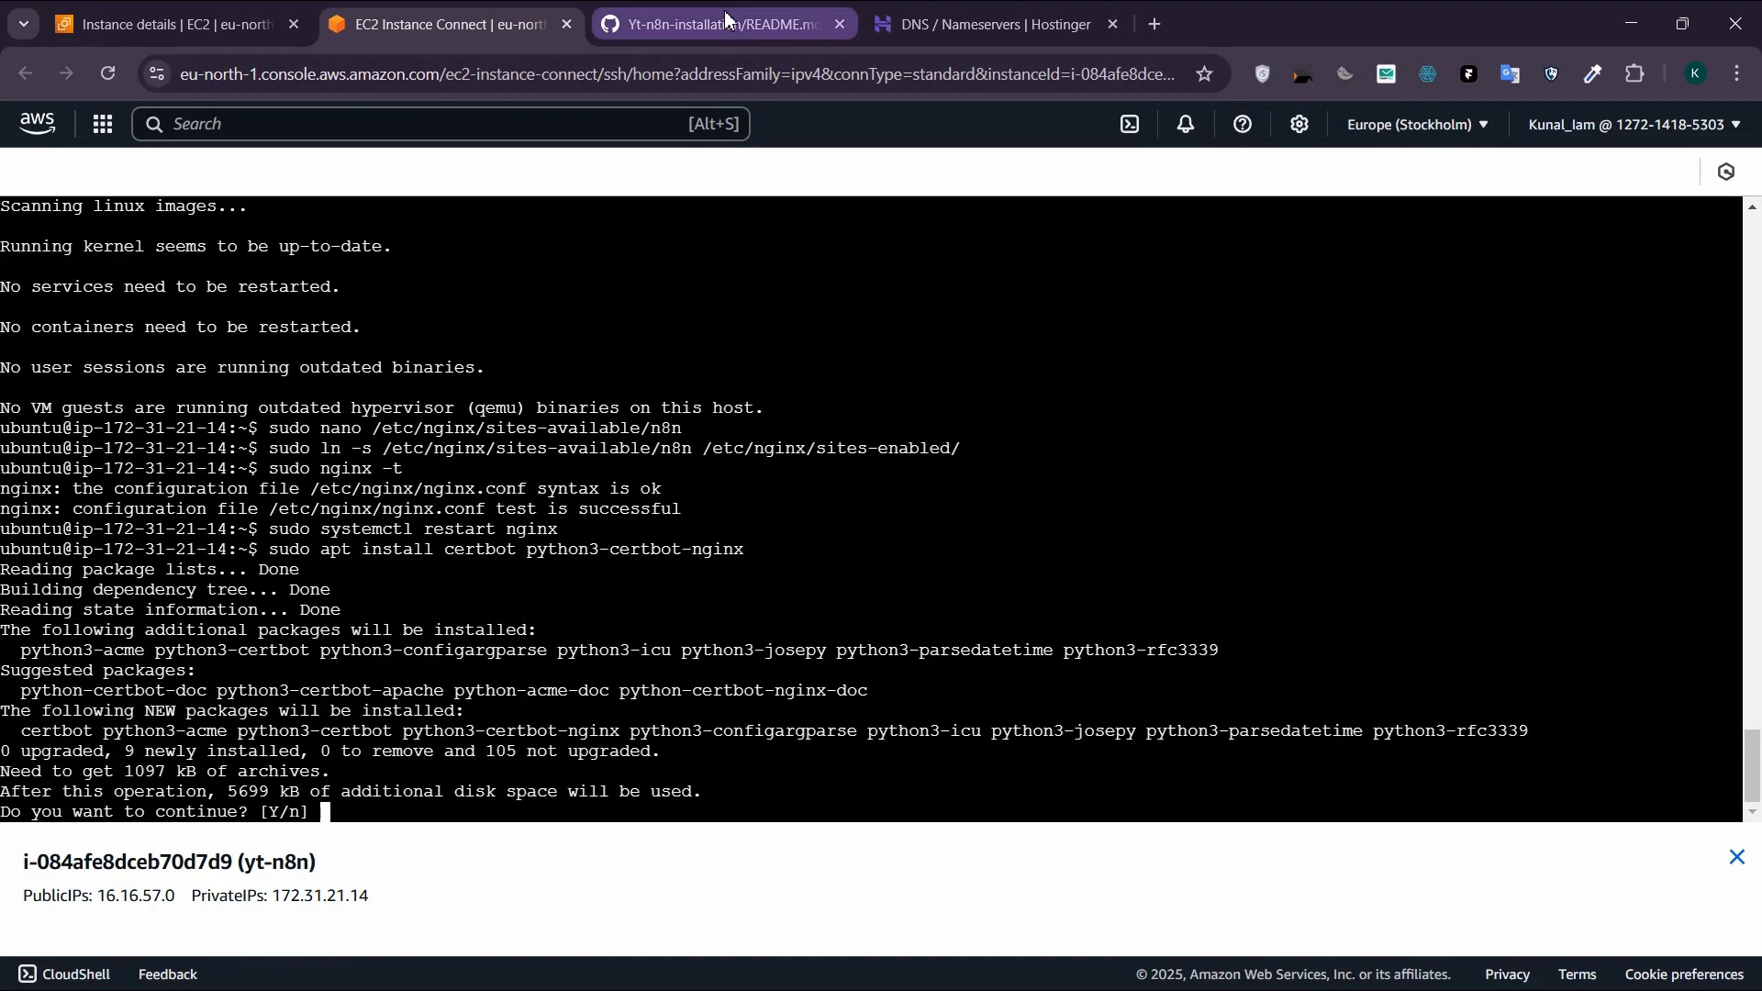
{"action": "type", "text": "y"}
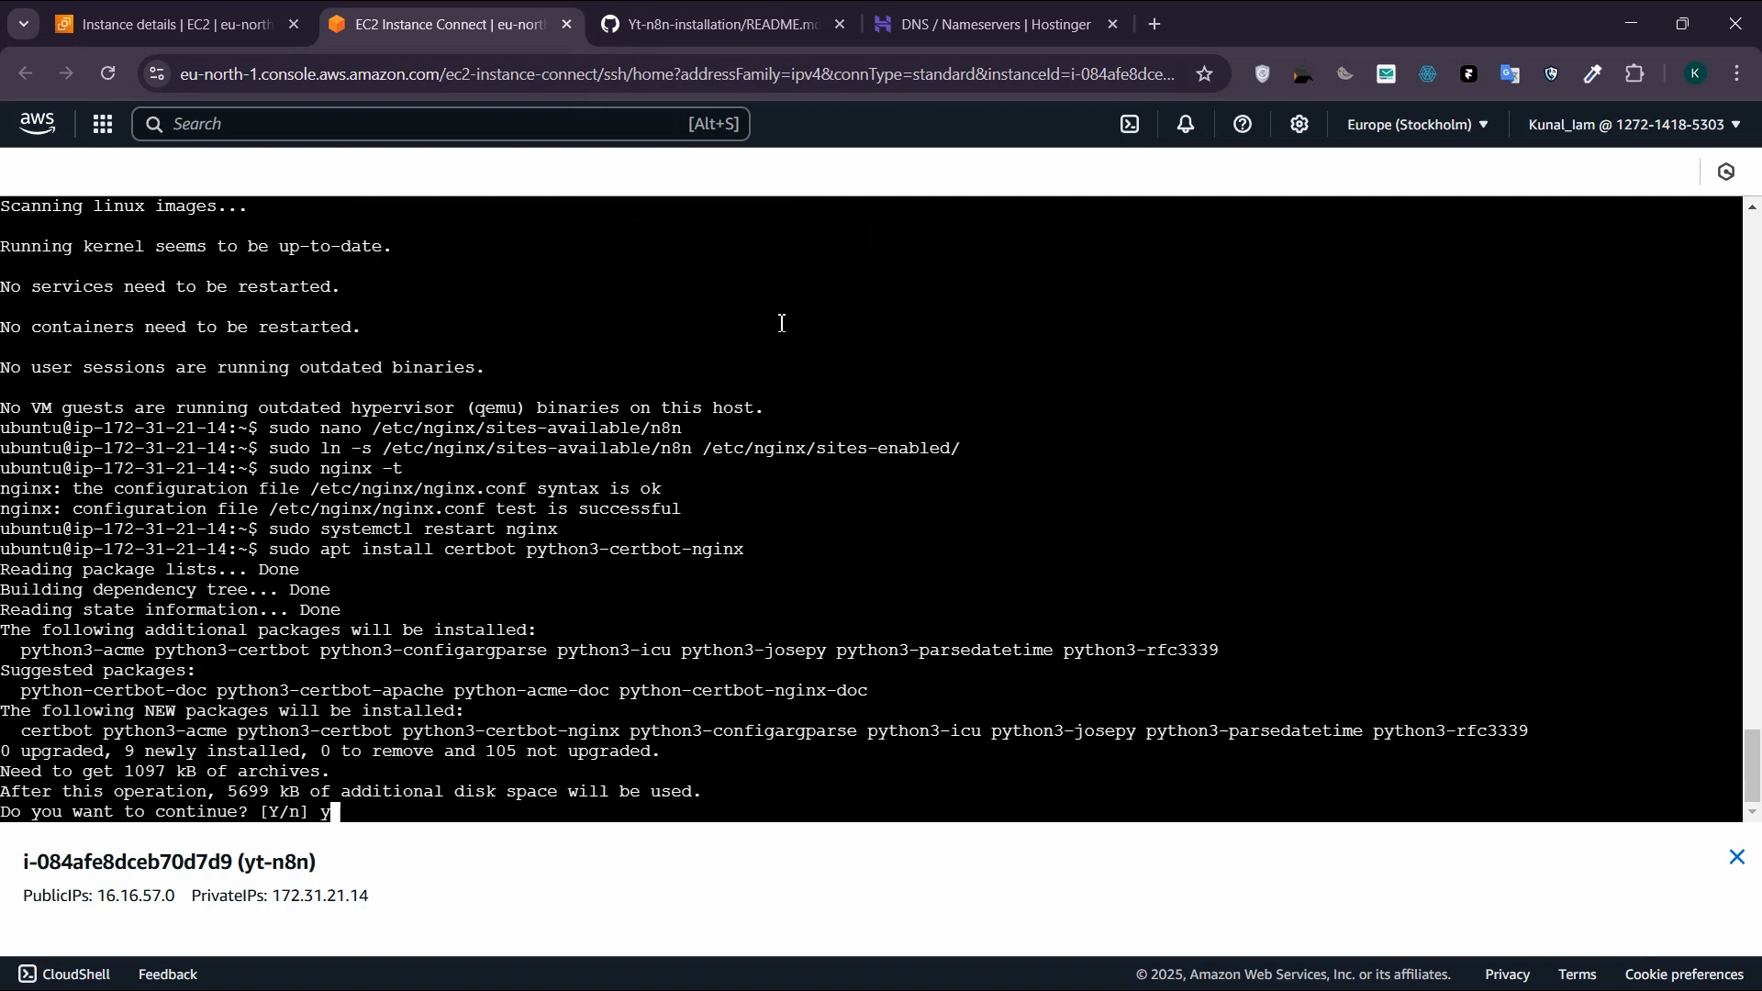
{"action": "key", "text": "Return"}
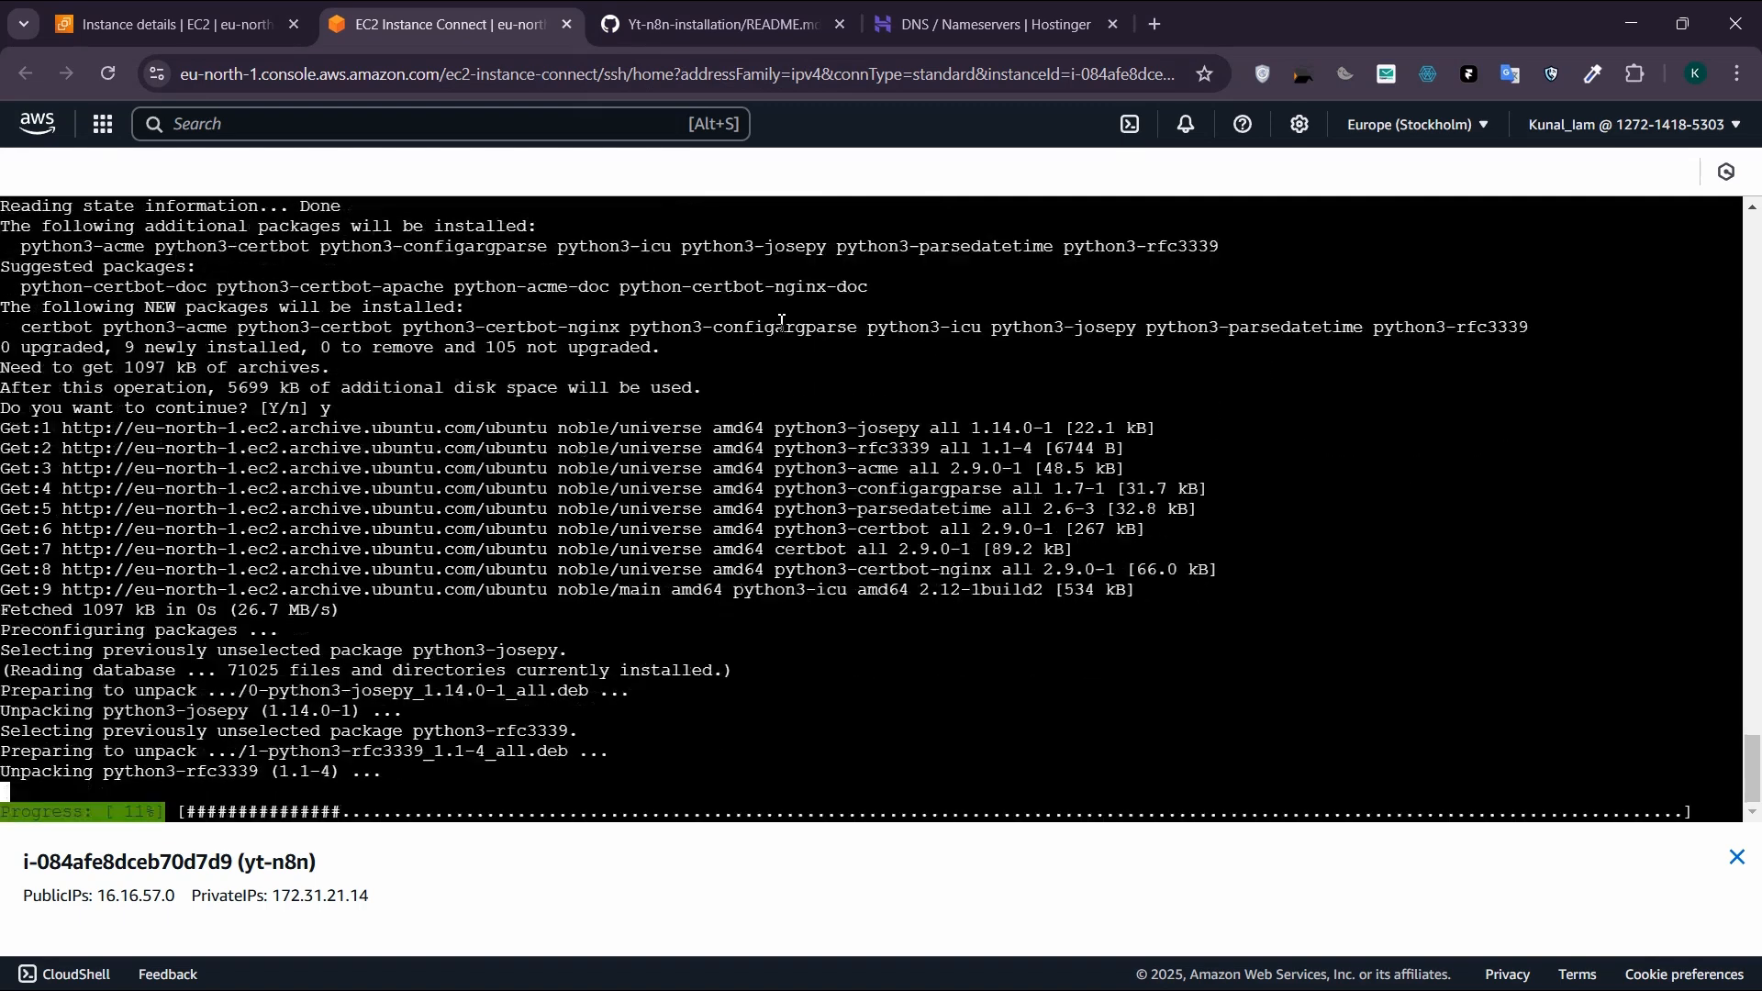
Step: Copy the README's "sudo certbot --nginx -d your-domain.com" command and paste it at the instance terminal prompt without running it
{"action": "left_click", "coordinate": [749, 11]}
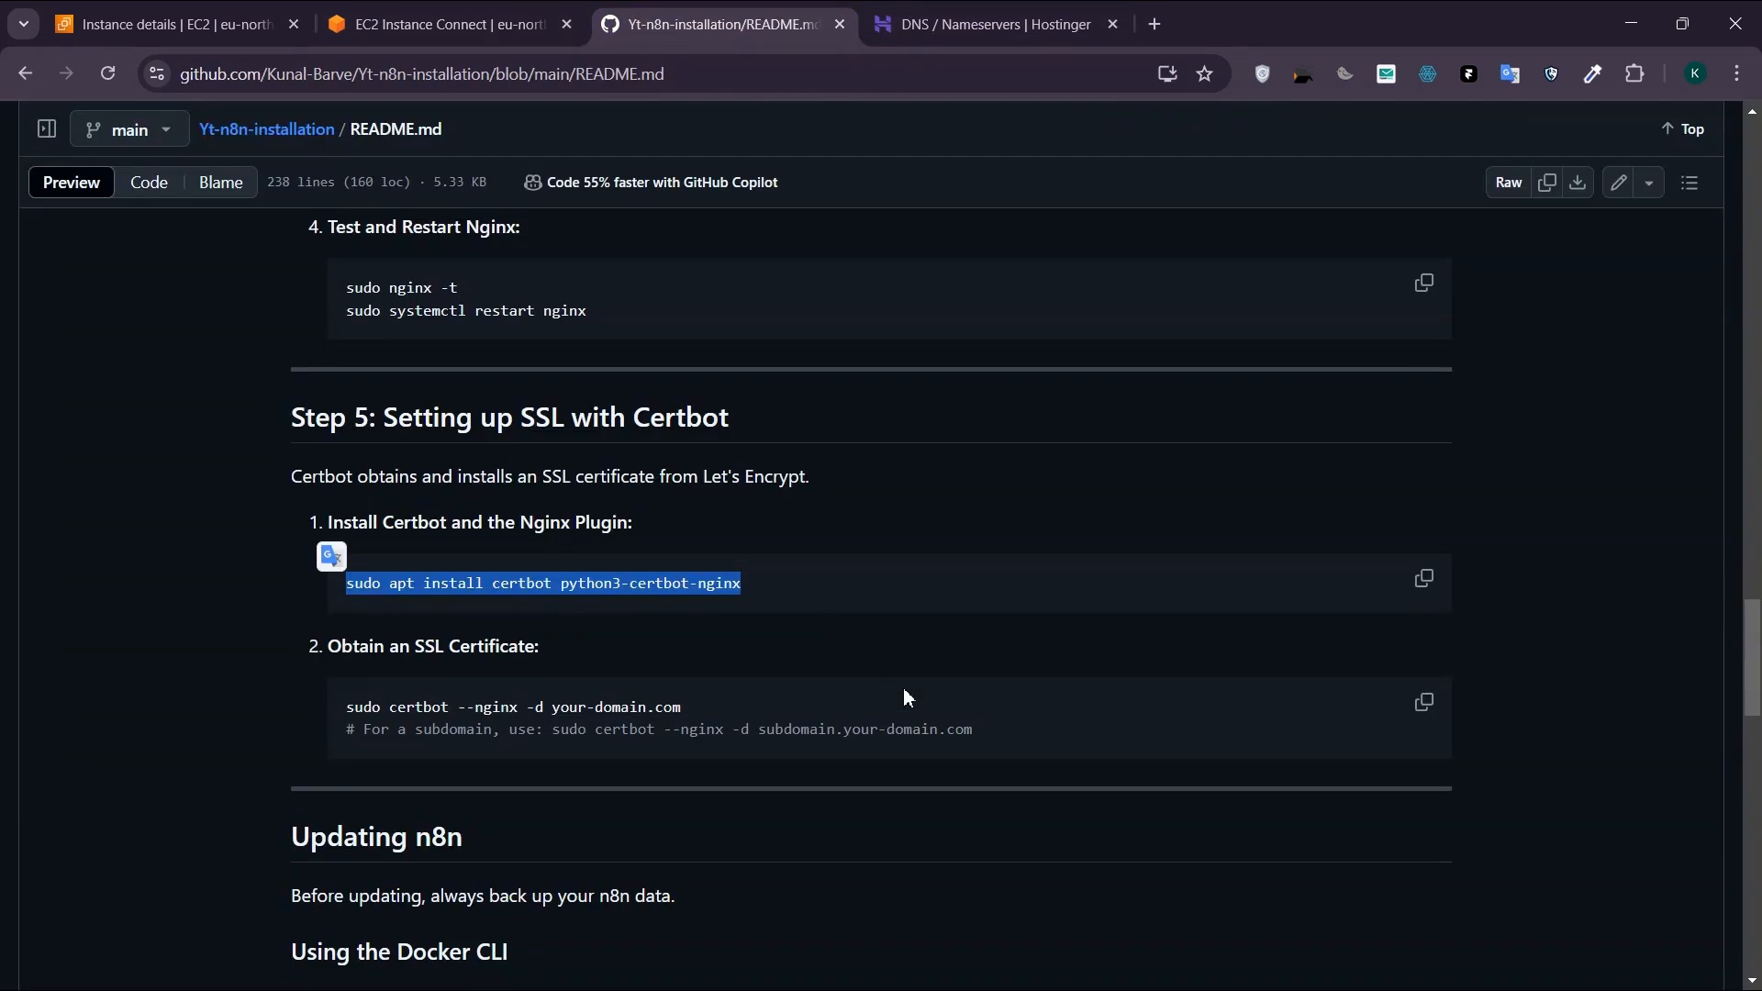
{"action": "left_click", "coordinate": [780, 706]}
{"action": "scroll", "coordinate": [700, 629], "scroll_direction": "down", "scroll_amount": 2}
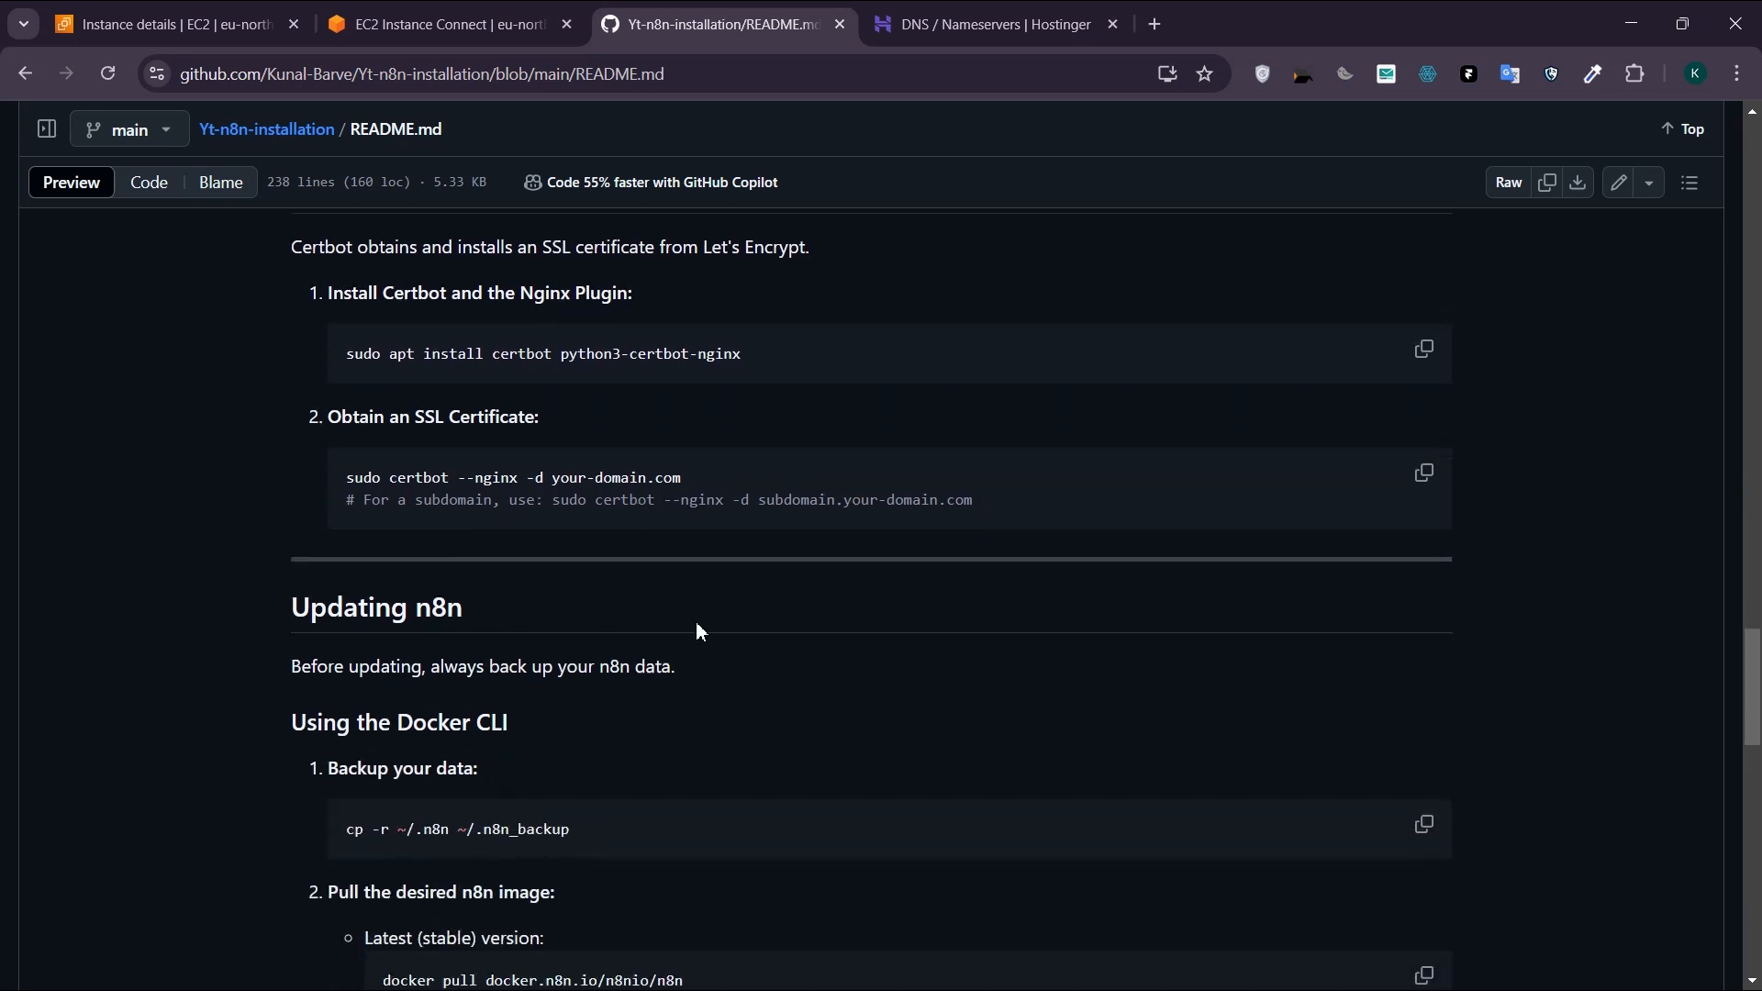
{"action": "scroll", "coordinate": [718, 494], "scroll_direction": "up", "scroll_amount": 1}
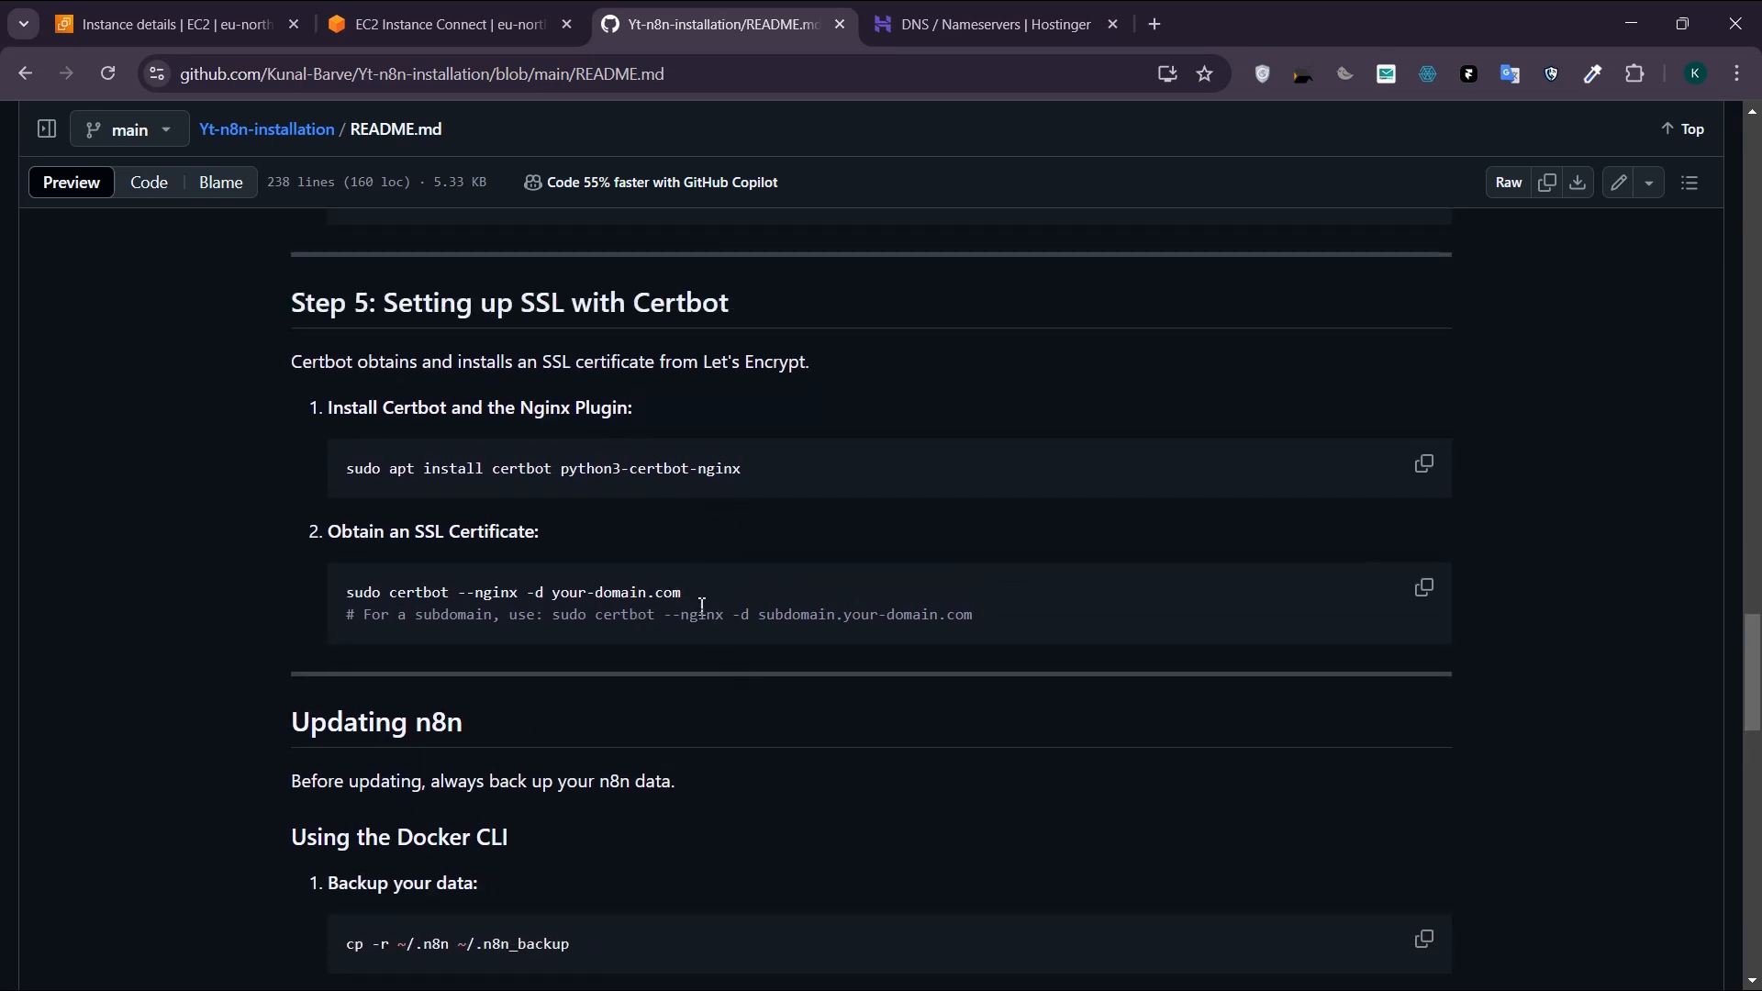
{"action": "left_click_drag", "start_coordinate": [687, 594], "coordinate": [557, 593]}
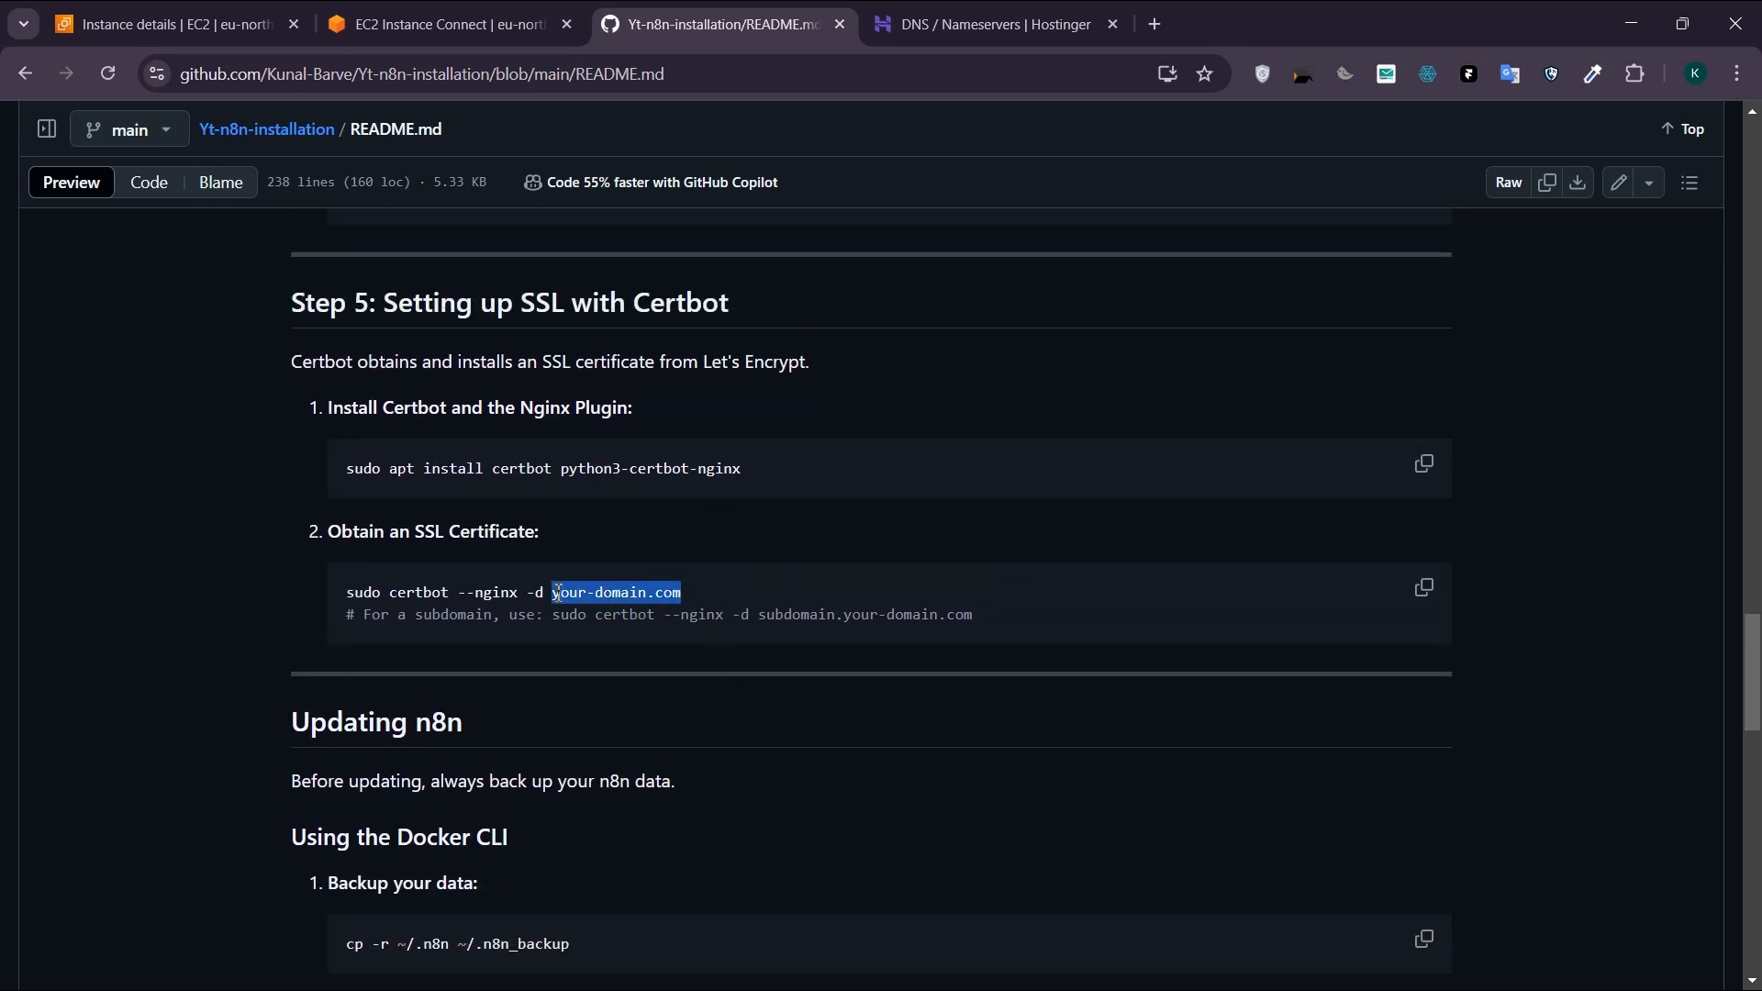
{"action": "left_click", "coordinate": [670, 654]}
{"action": "left_click_drag", "start_coordinate": [704, 598], "coordinate": [357, 592]}
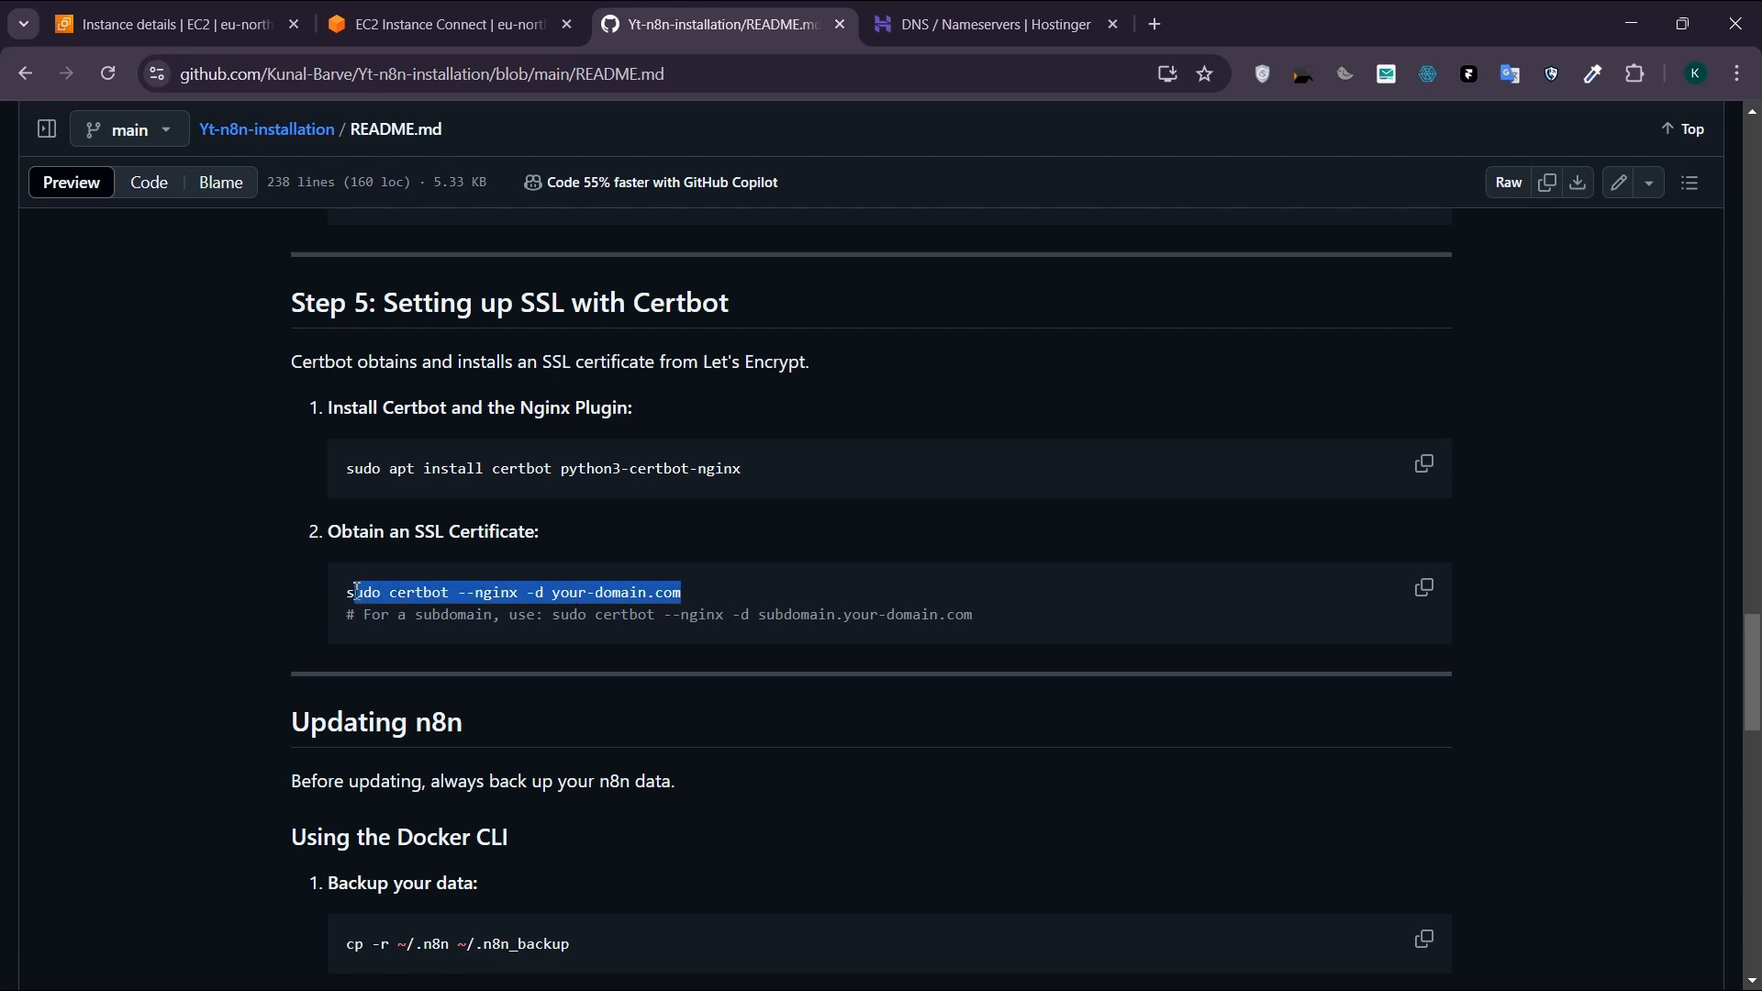
{"action": "left_click", "coordinate": [440, 23]}
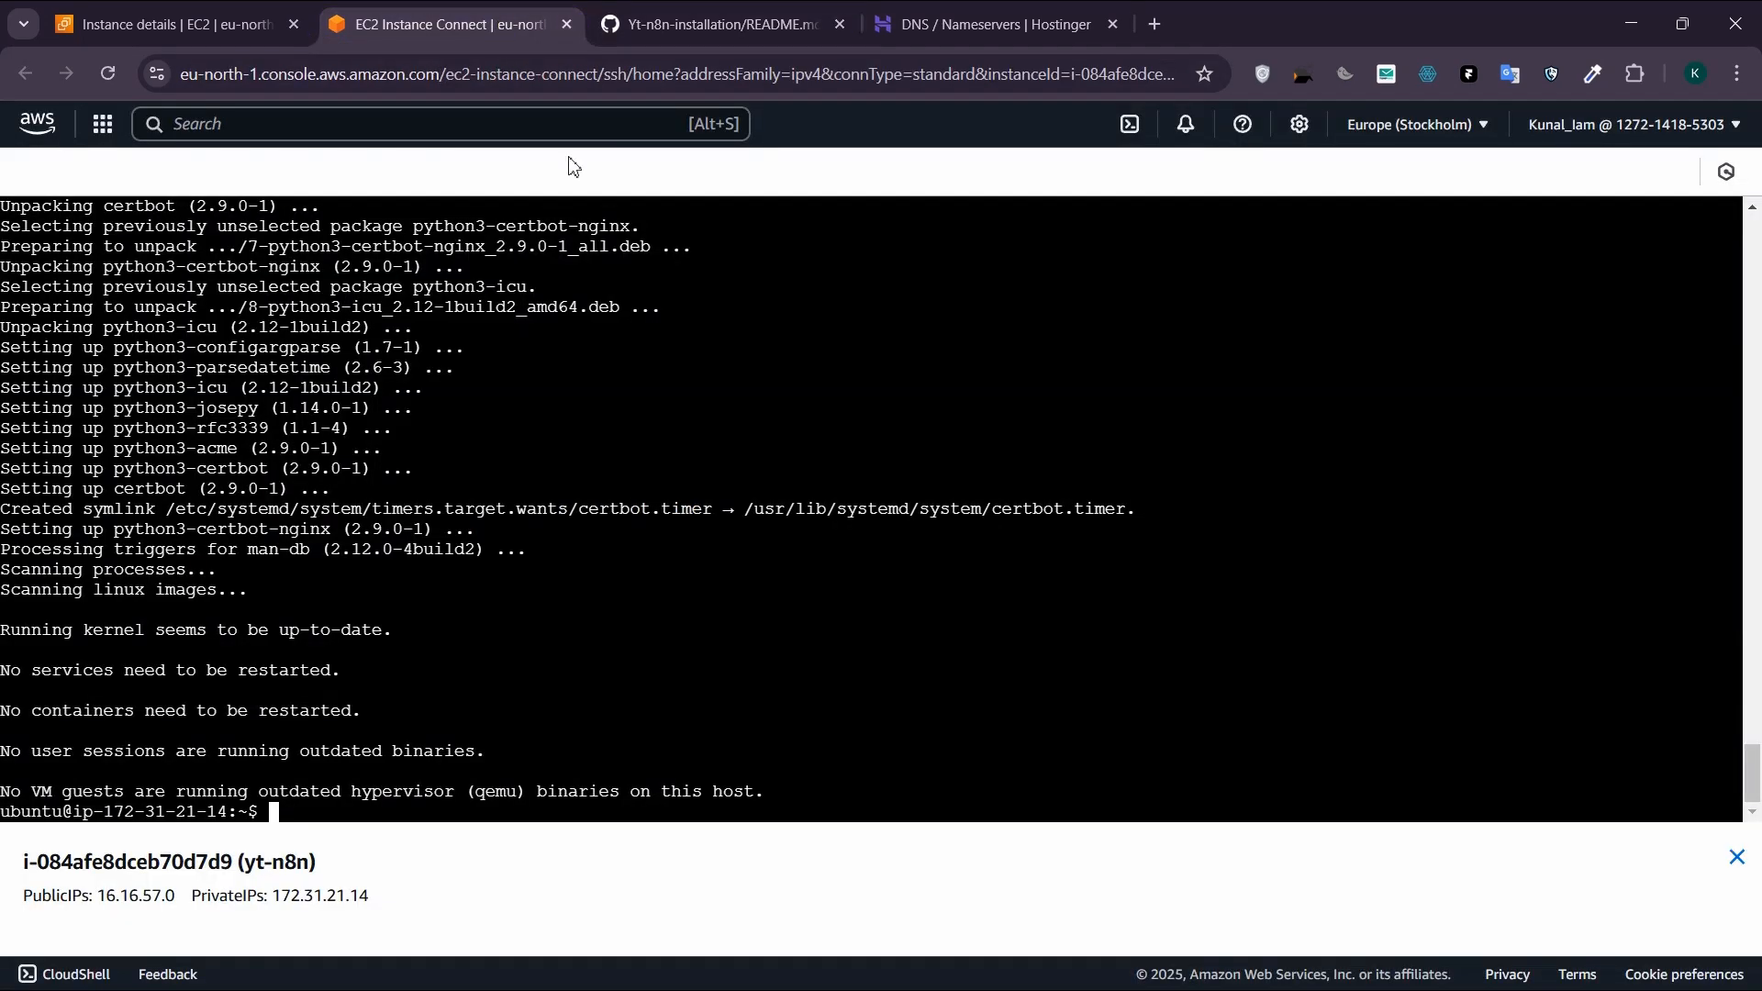
{"action": "key", "text": "ctrl+v"}
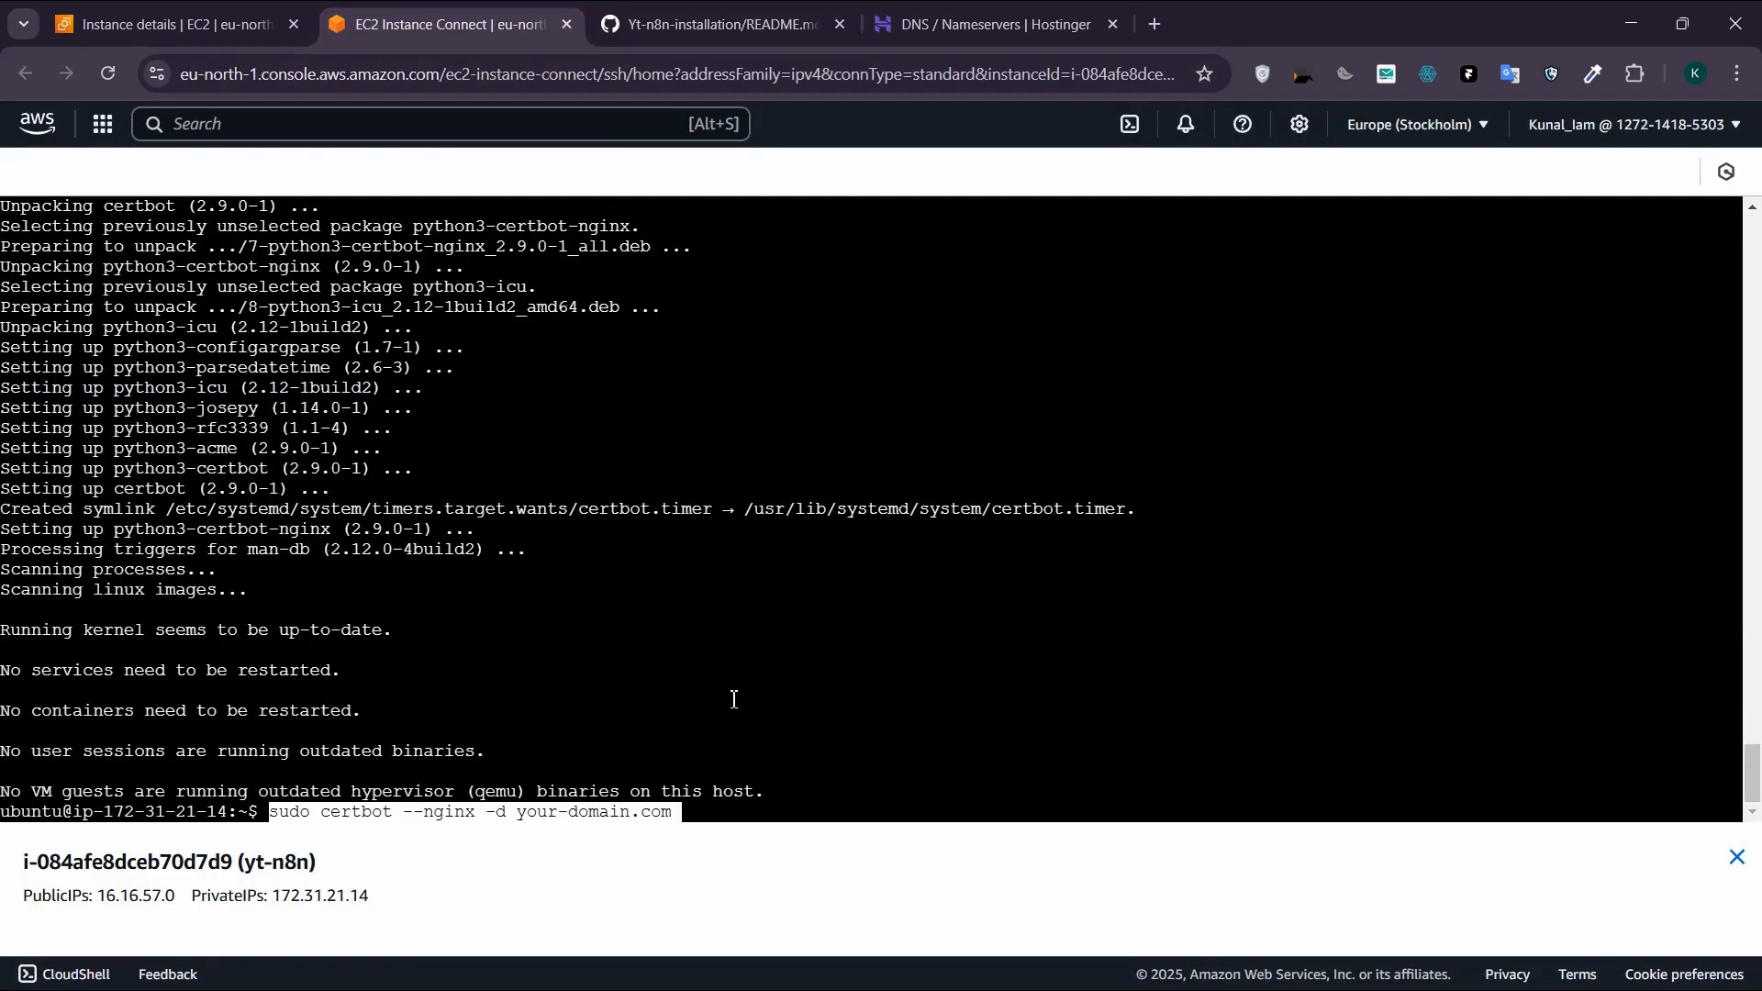
Step: Delete the placeholder domain your-domain.com from the pasted certbot command, keeping "sudo certbot --nginx -d"
{"action": "key", "text": "Right"}
{"action": "key", "text": "BackSpace"}
{"action": "key", "text": "BackSpace"}
{"action": "key", "text": "BackSpace"}
{"action": "key", "text": "BackSpace"}
{"action": "key", "text": "BackSpace"}
{"action": "key", "text": "BackSpace"}
{"action": "key", "text": "BackSpace"}
{"action": "key", "text": "BackSpace"}
{"action": "key", "text": "BackSpace"}
{"action": "key", "text": "BackSpace"}
{"action": "key", "text": "BackSpace"}
{"action": "key", "text": "BackSpace"}
{"action": "key", "text": "BackSpace"}
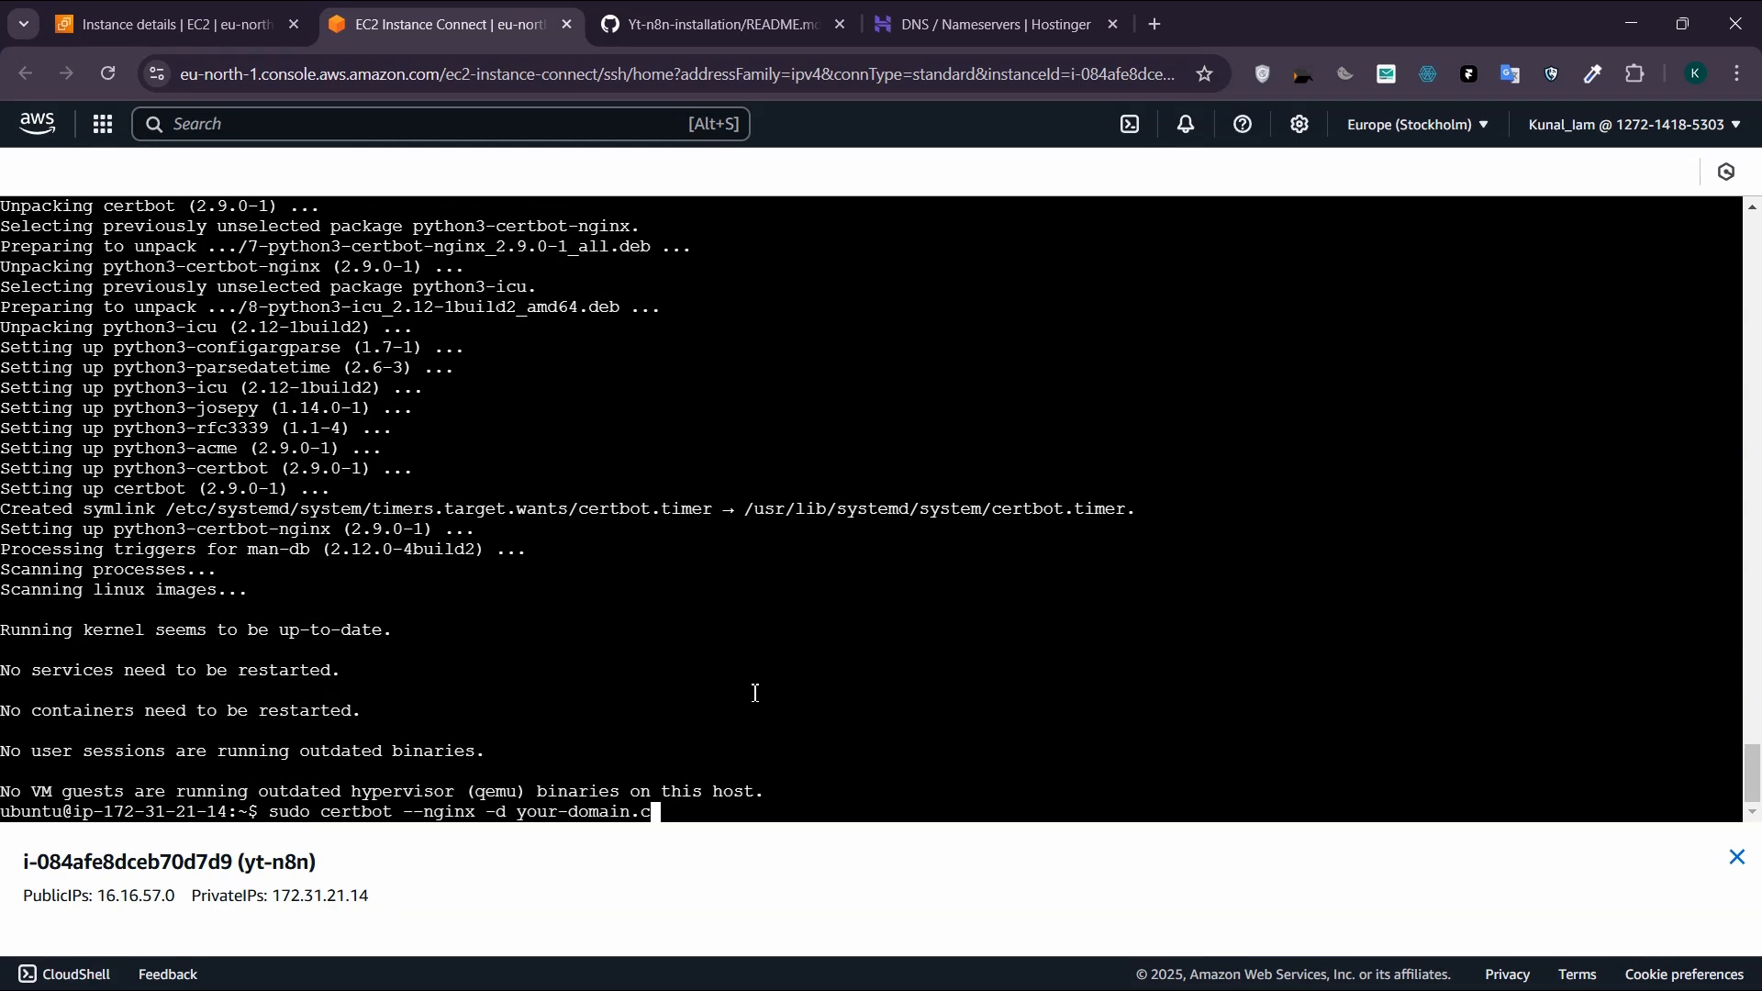
{"action": "key", "text": "BackSpace"}
{"action": "key", "text": "BackSpace"}
{"action": "scroll", "coordinate": [754, 686], "scroll_direction": "up", "scroll_amount": 10}
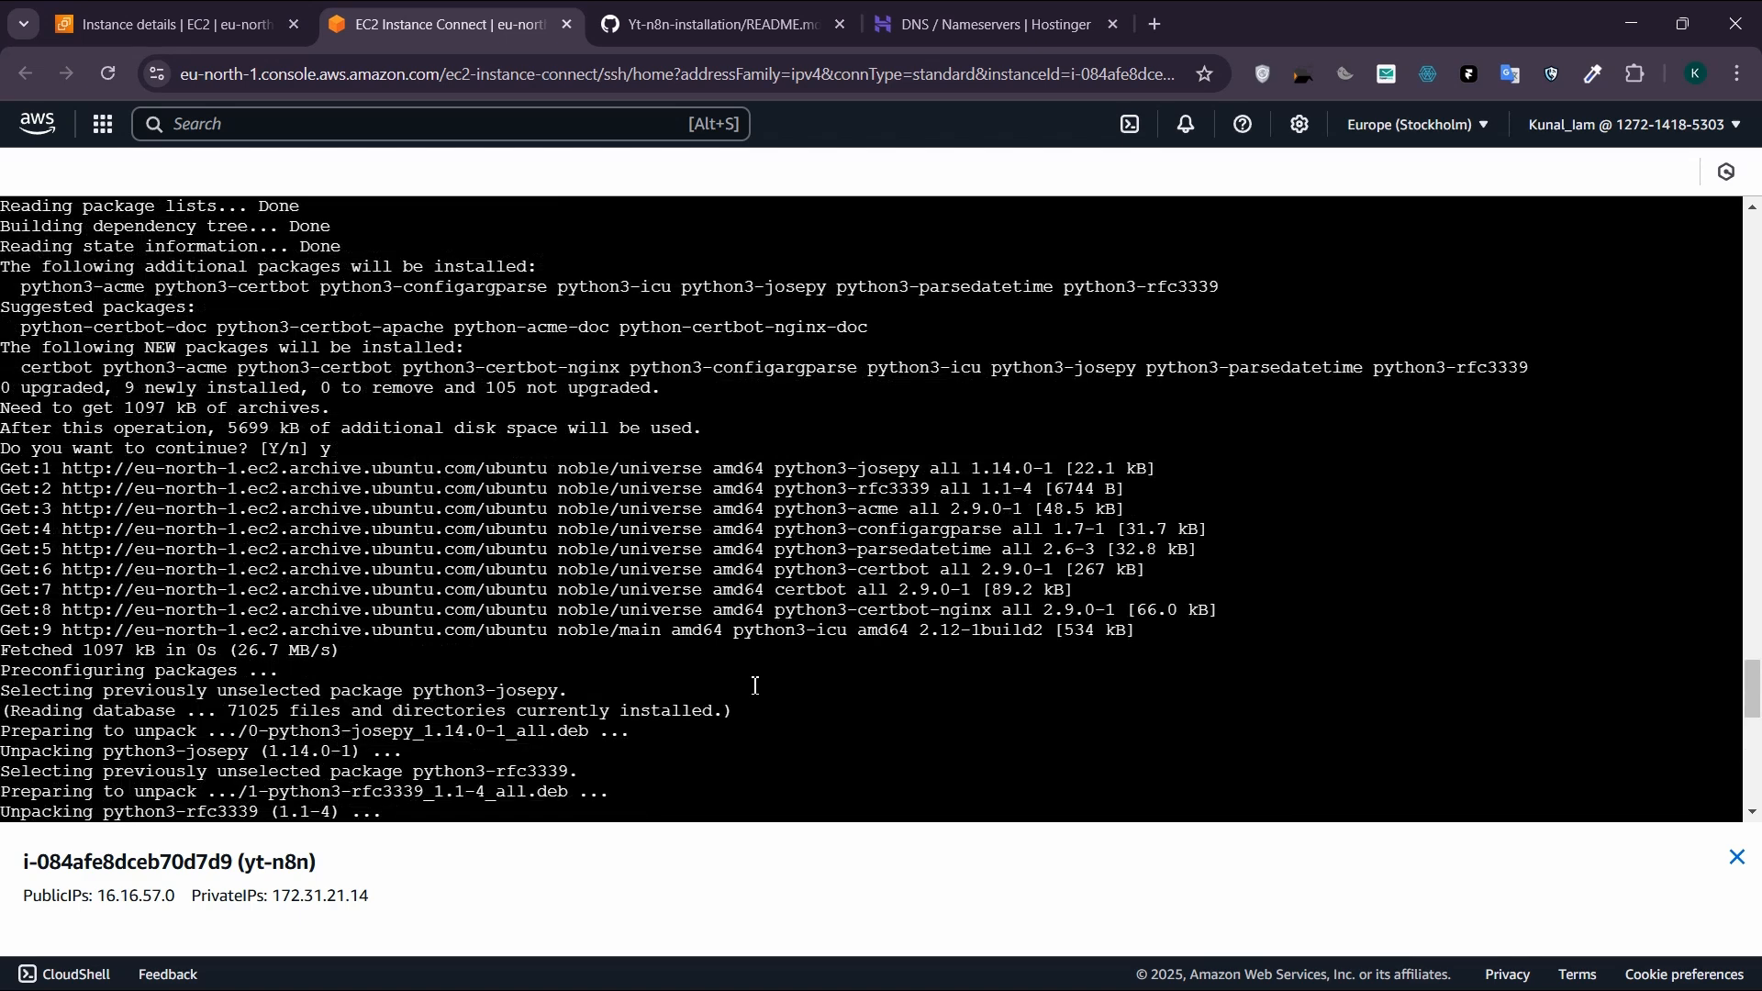
{"action": "scroll", "coordinate": [754, 686], "scroll_direction": "down", "scroll_amount": 10}
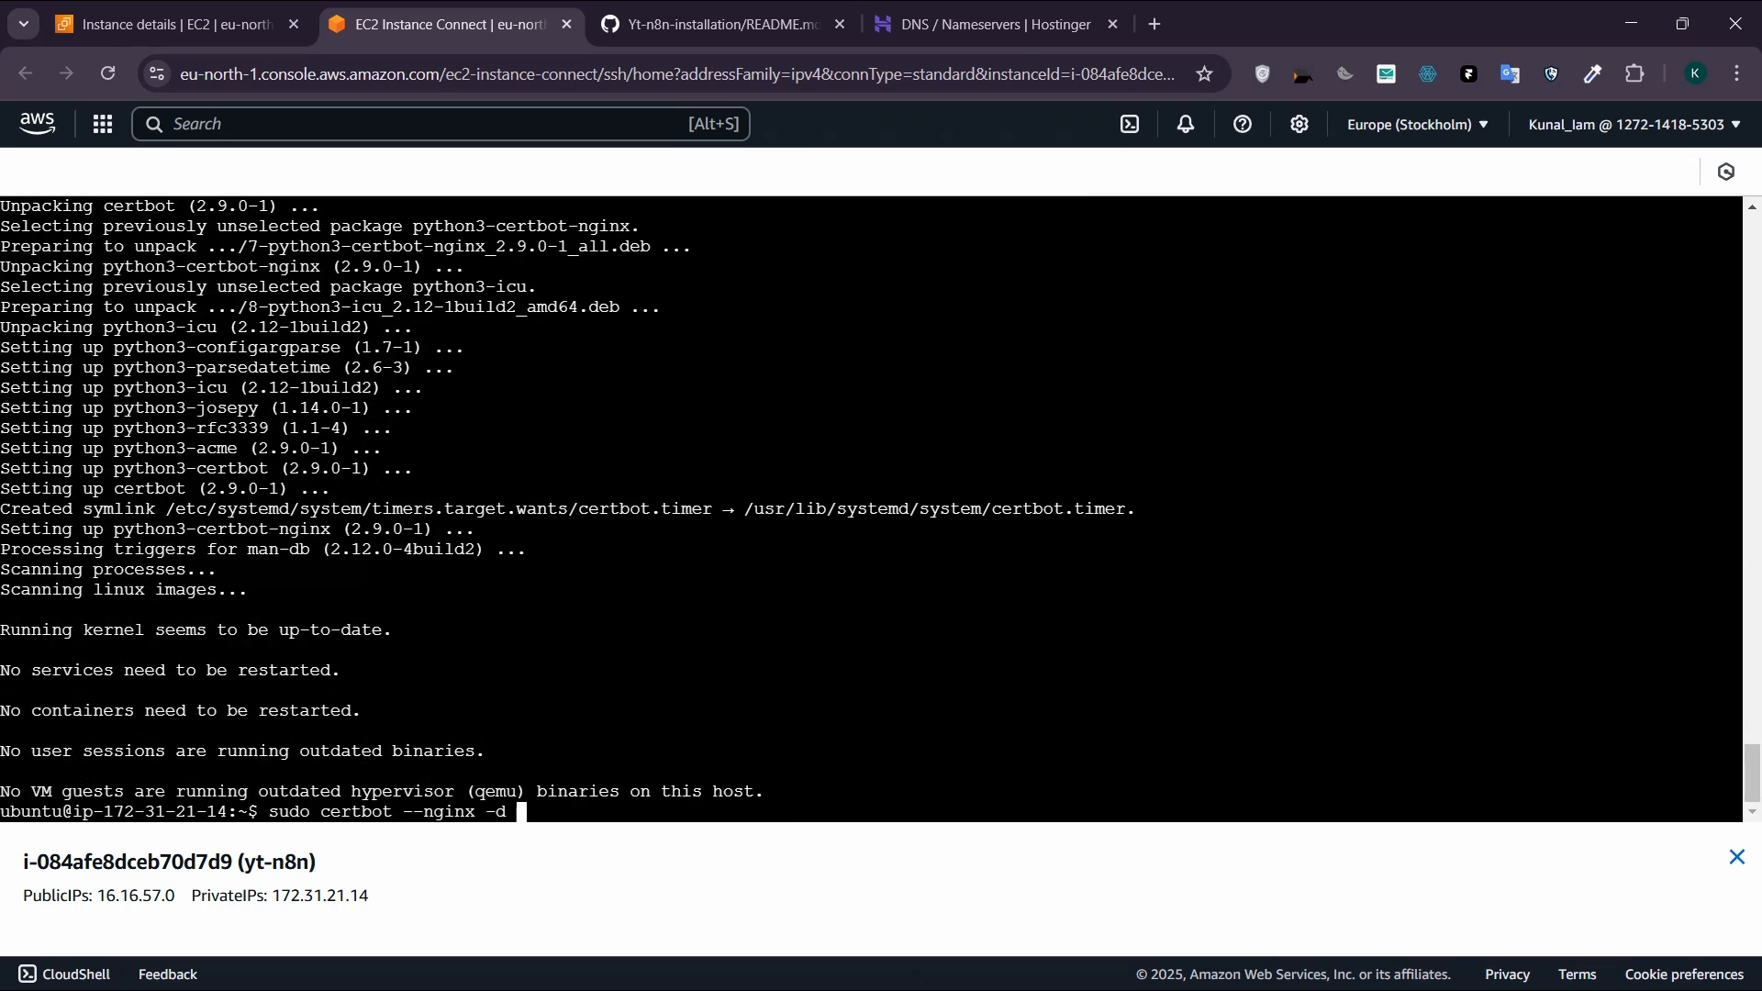
Step: Copy ytn8n.articflow.io from the Notepad notes, append it to the certbot command in the instance terminal and run the command
{"action": "key", "text": "alt+Tab"}
{"action": "left_click", "coordinate": [811, 745]}
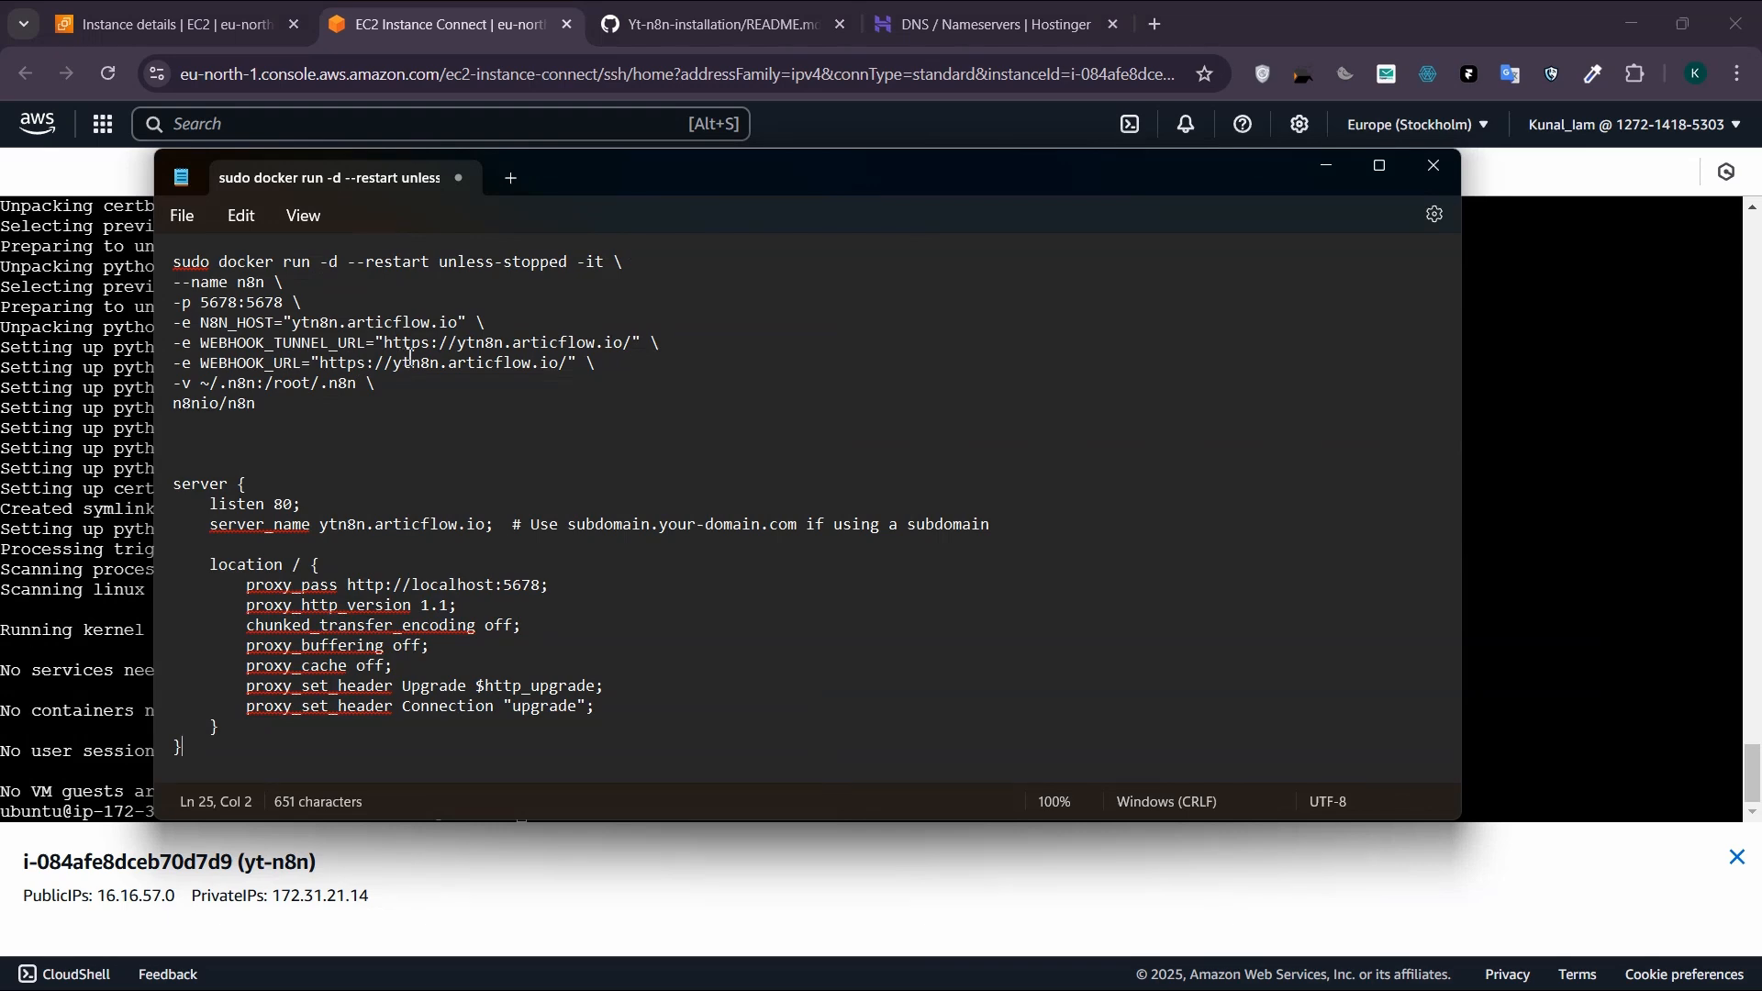
{"action": "left_click_drag", "start_coordinate": [456, 344], "coordinate": [630, 354]}
{"action": "key", "text": "ctrl+c"}
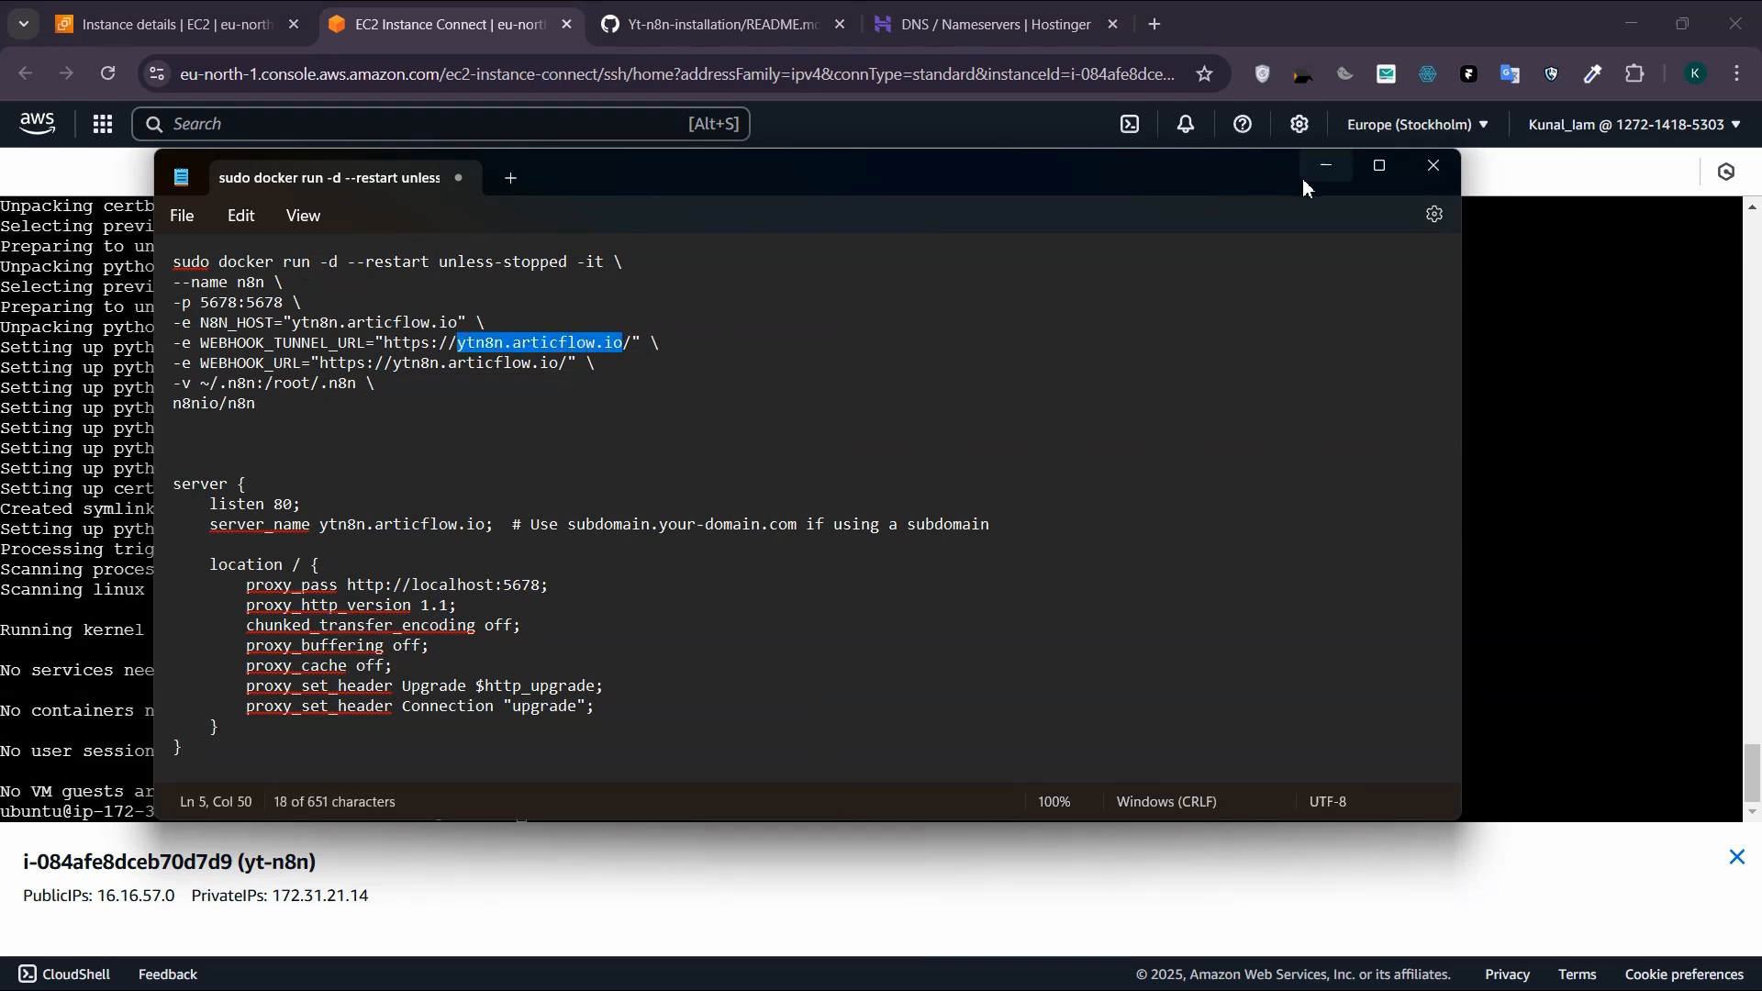
{"action": "left_click", "coordinate": [1325, 166]}
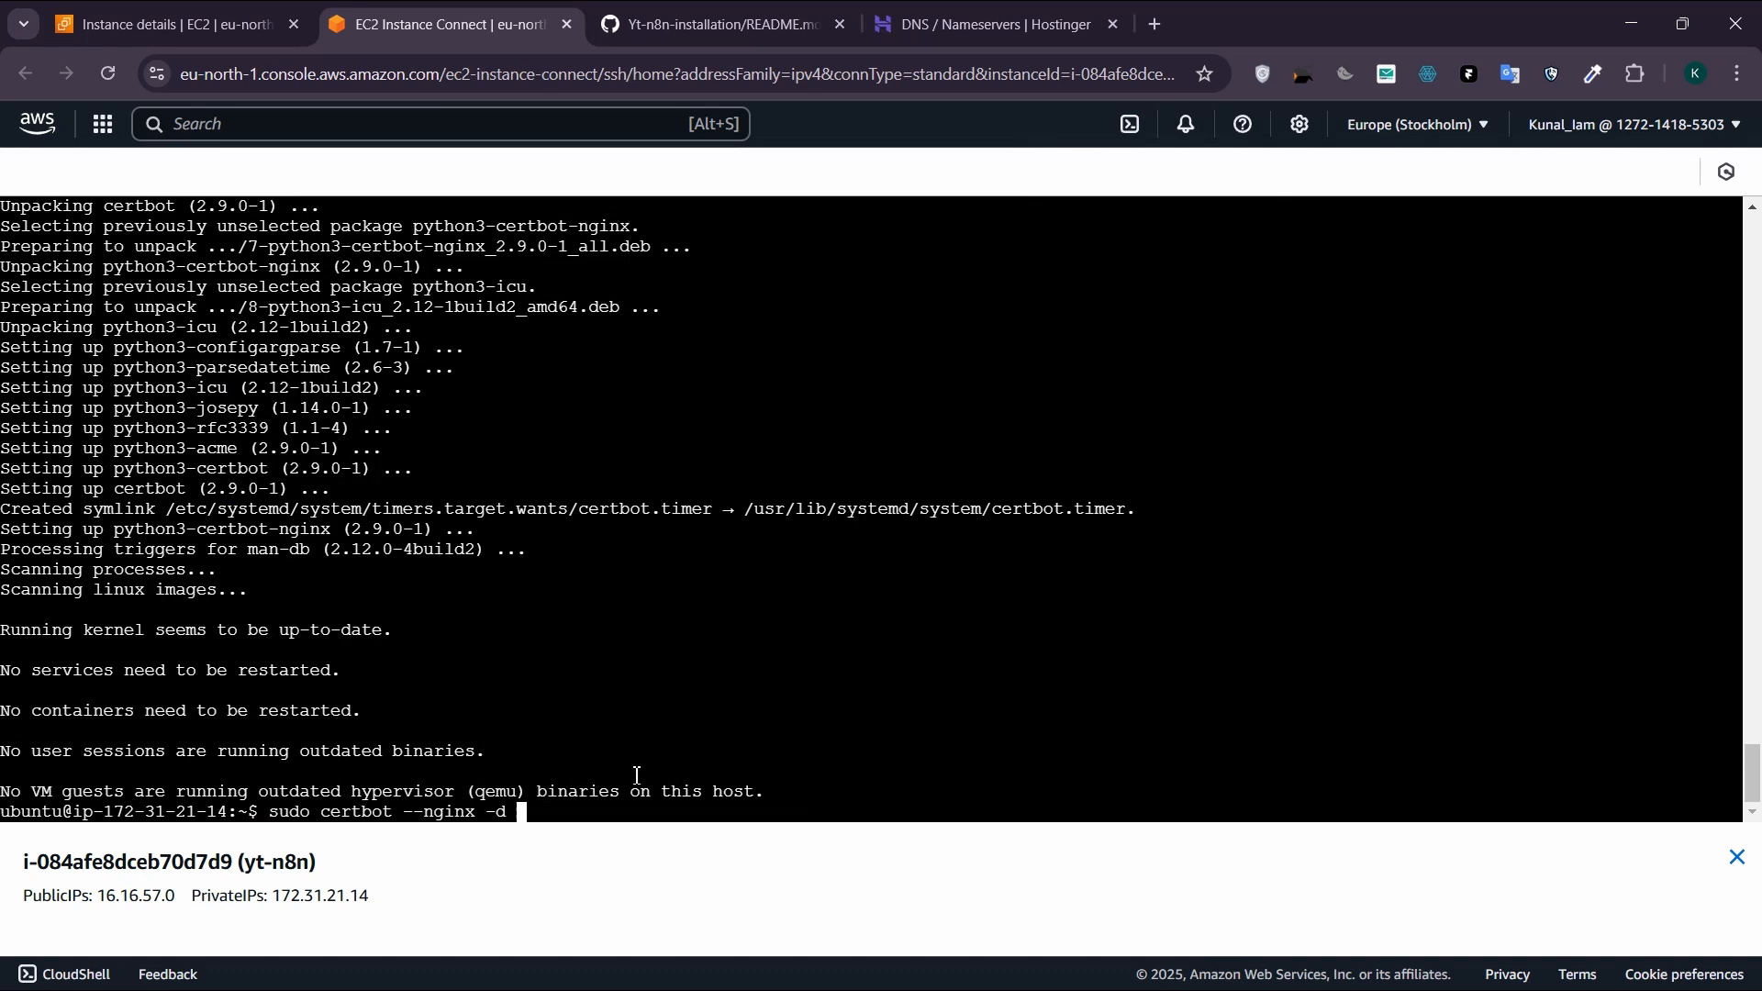
{"action": "key", "text": "ctrl+v"}
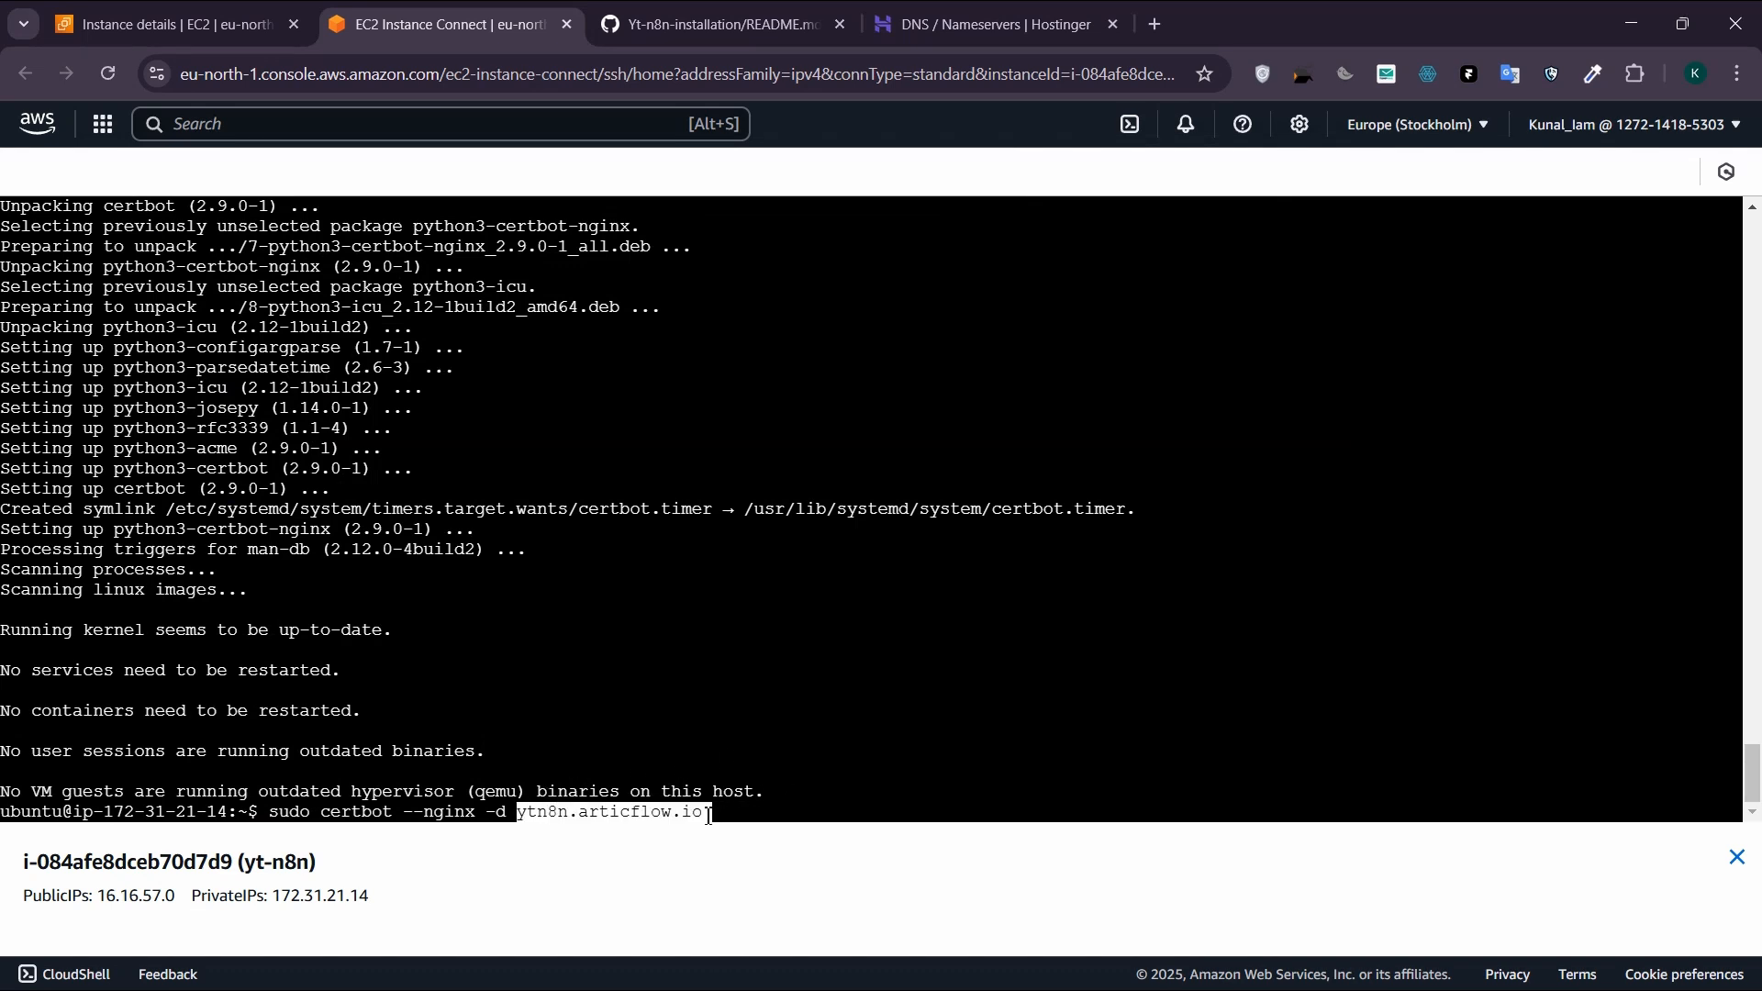
{"action": "left_click", "coordinate": [709, 814]}
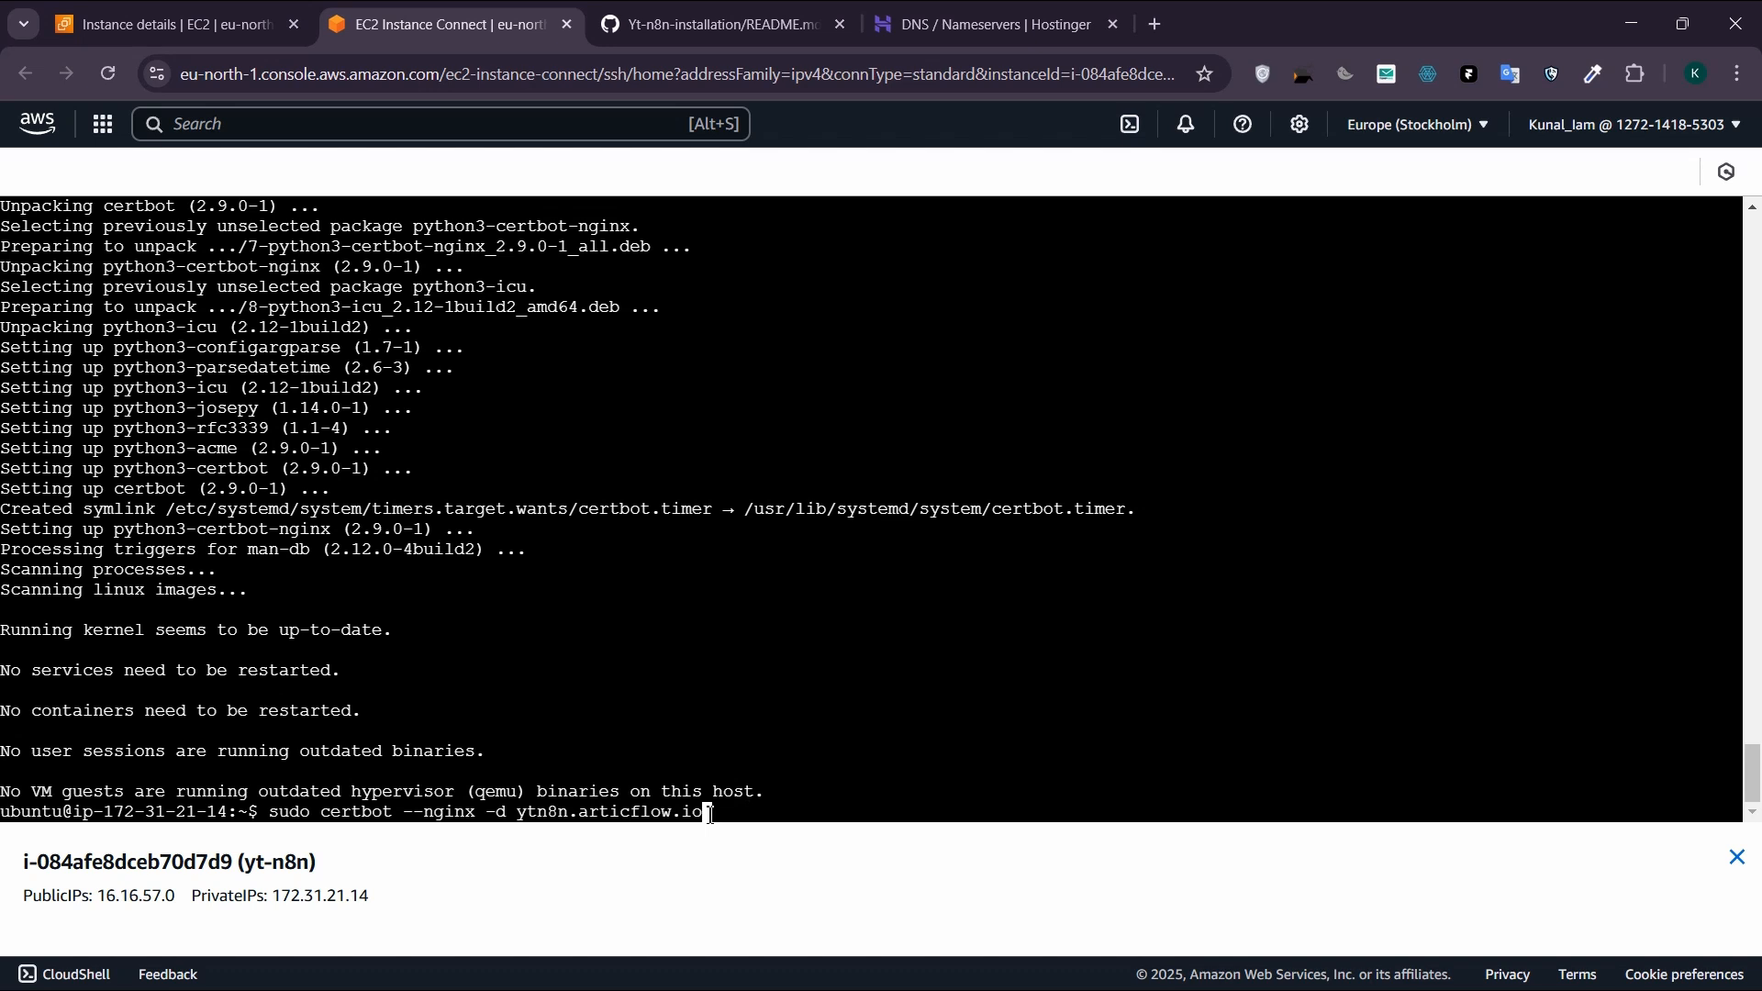
{"action": "key", "text": "Return"}
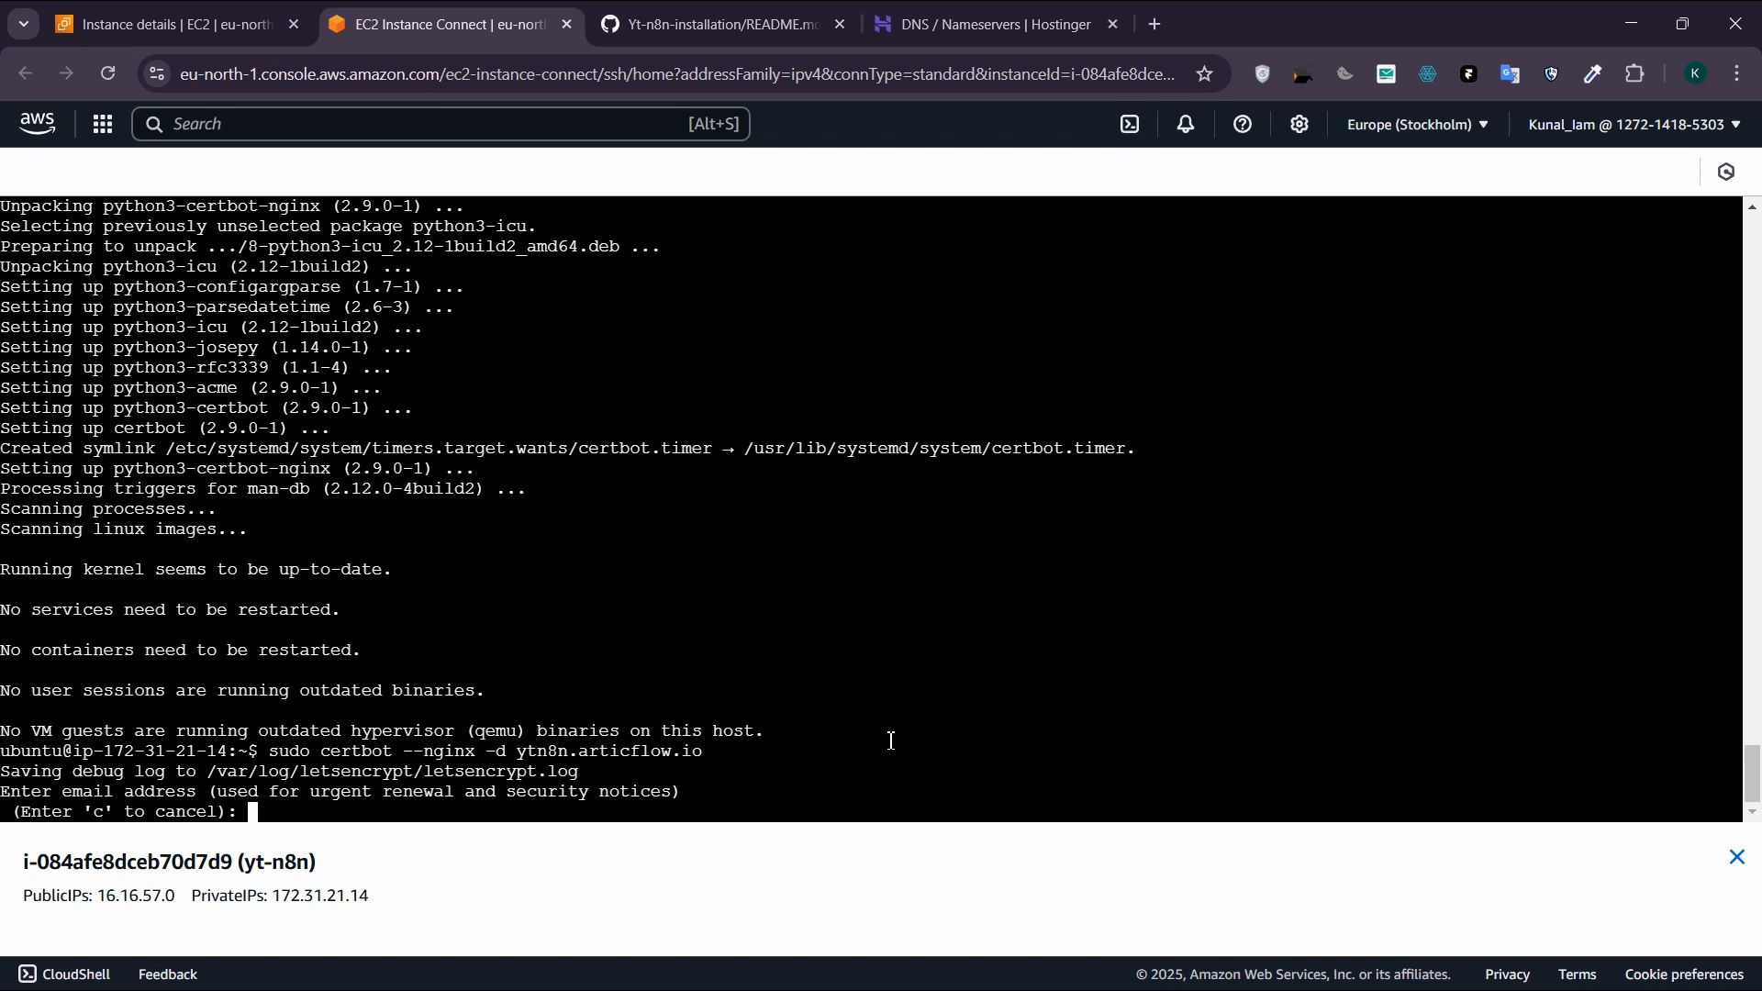
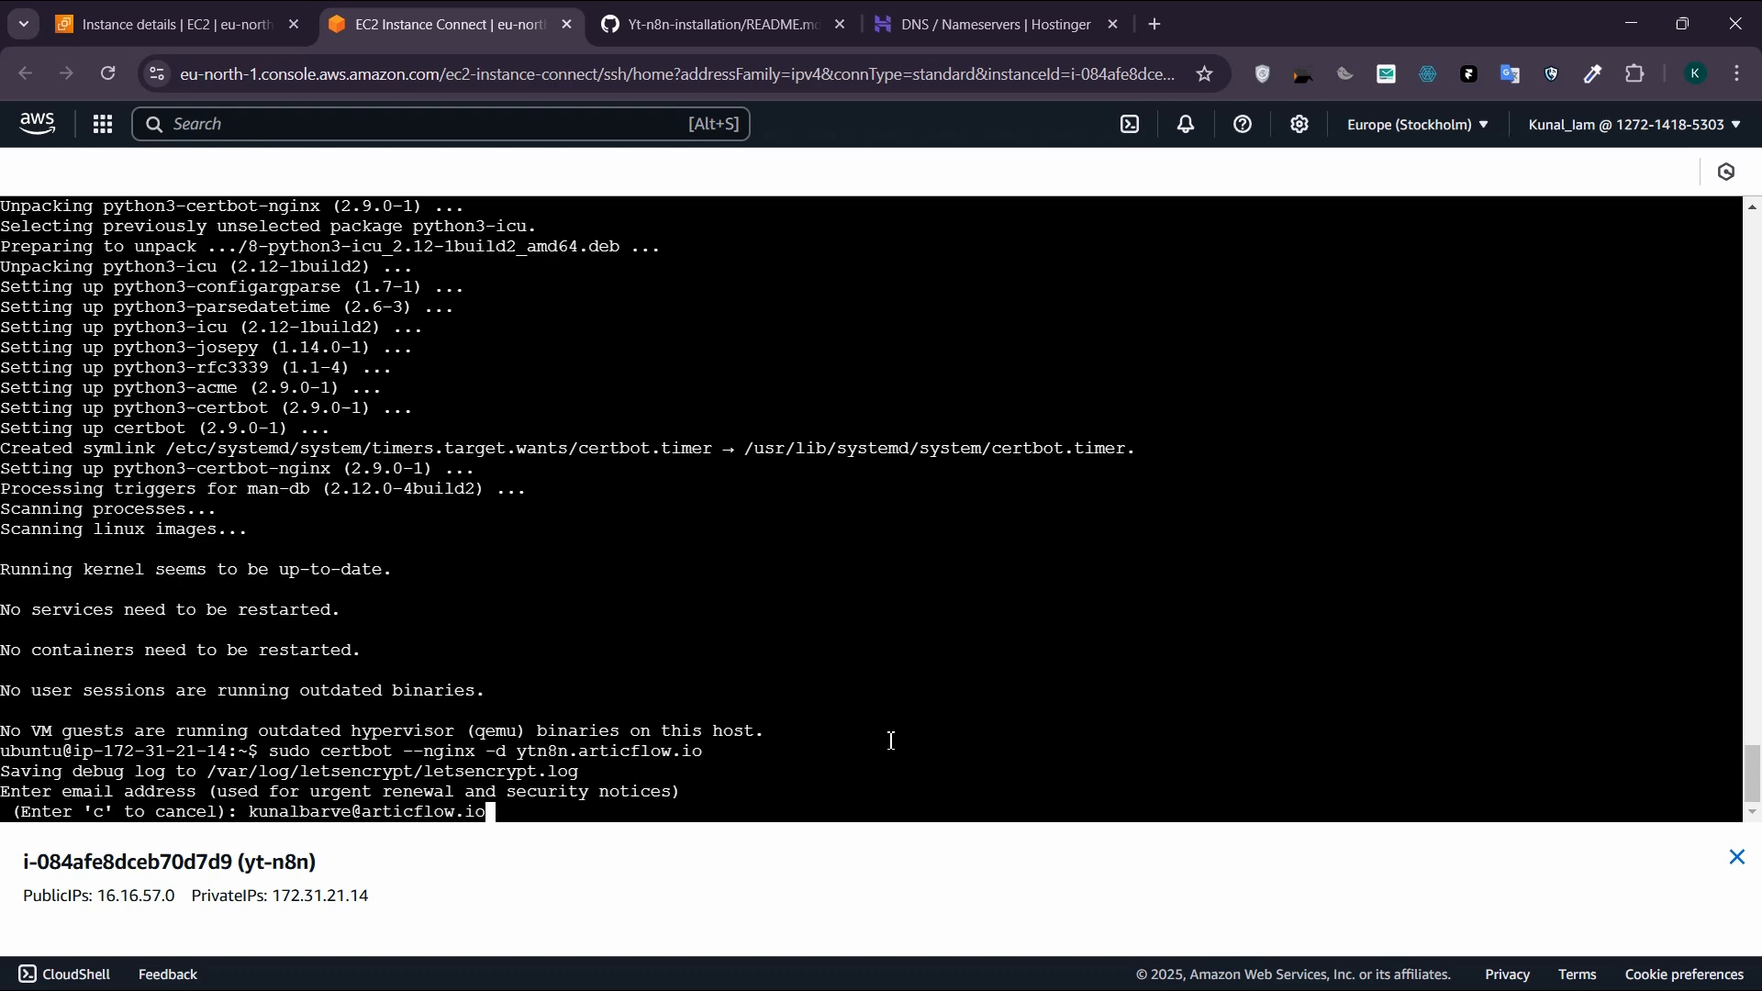
Step: Submit the contact email address to Certbot for urgent renewal and security notices
{"action": "key", "text": "Return"}
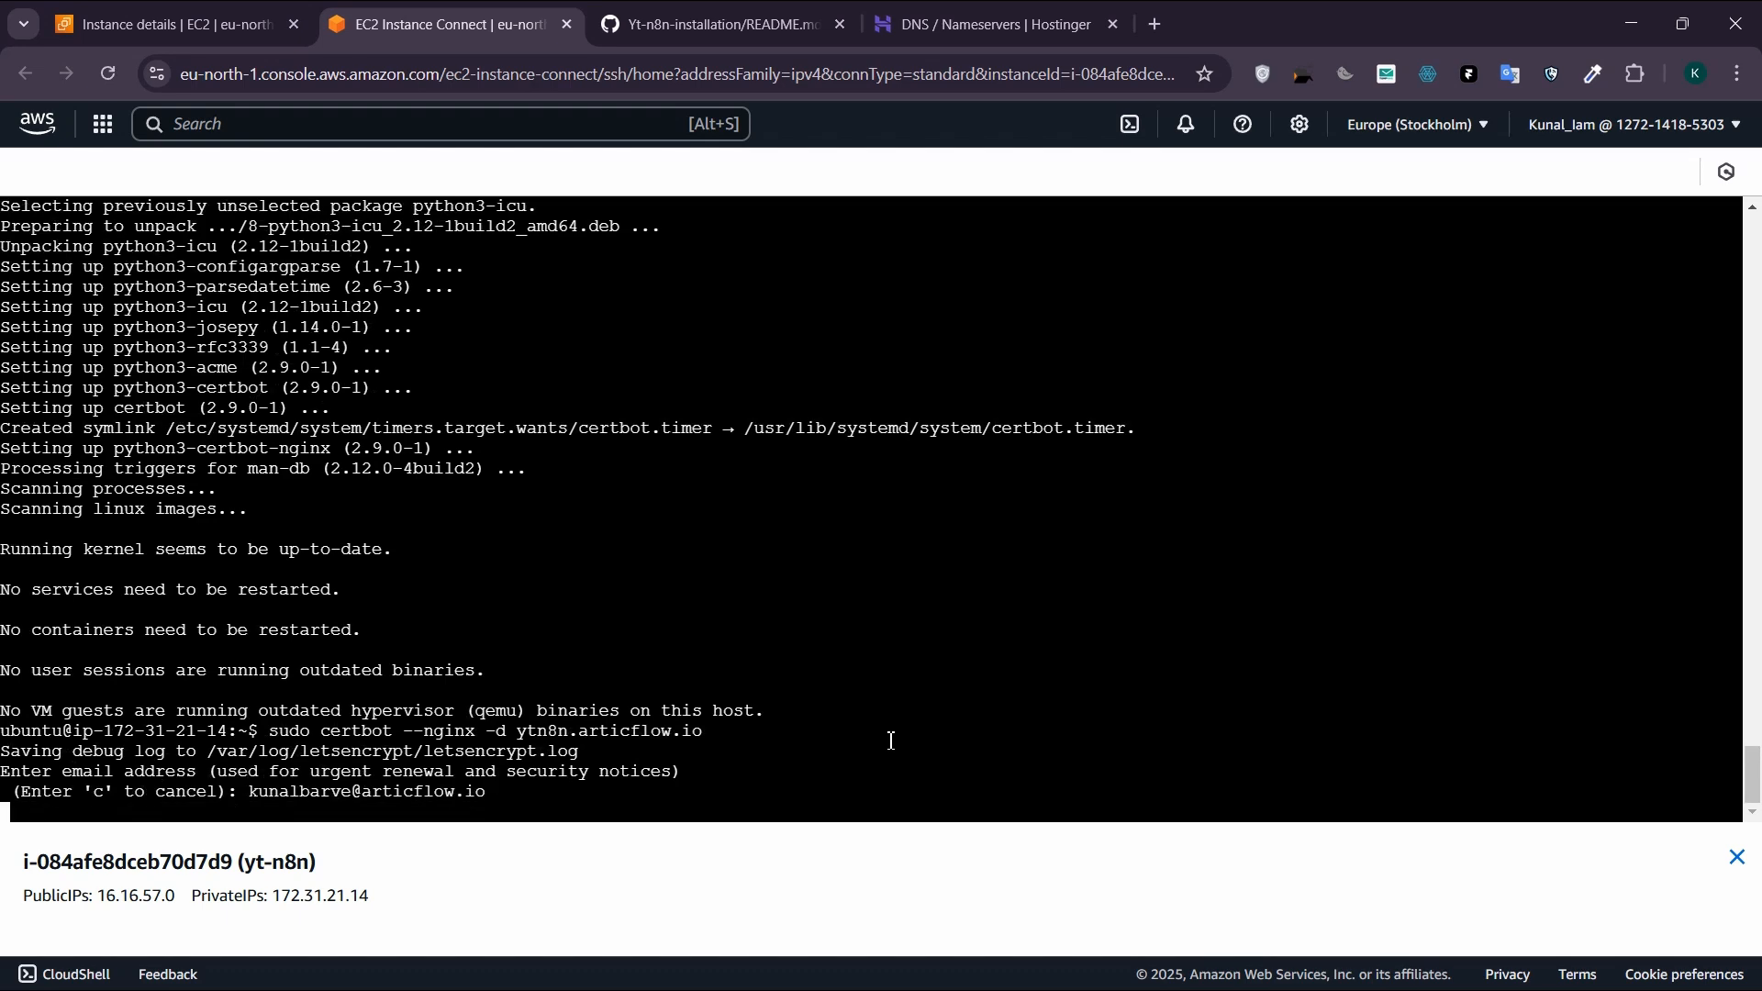
Step: Answer y to both Certbot questions, agreeing to the Terms of Service and to sharing the email with the Electronic Frontier Foundation
{"action": "type", "text": "y"}
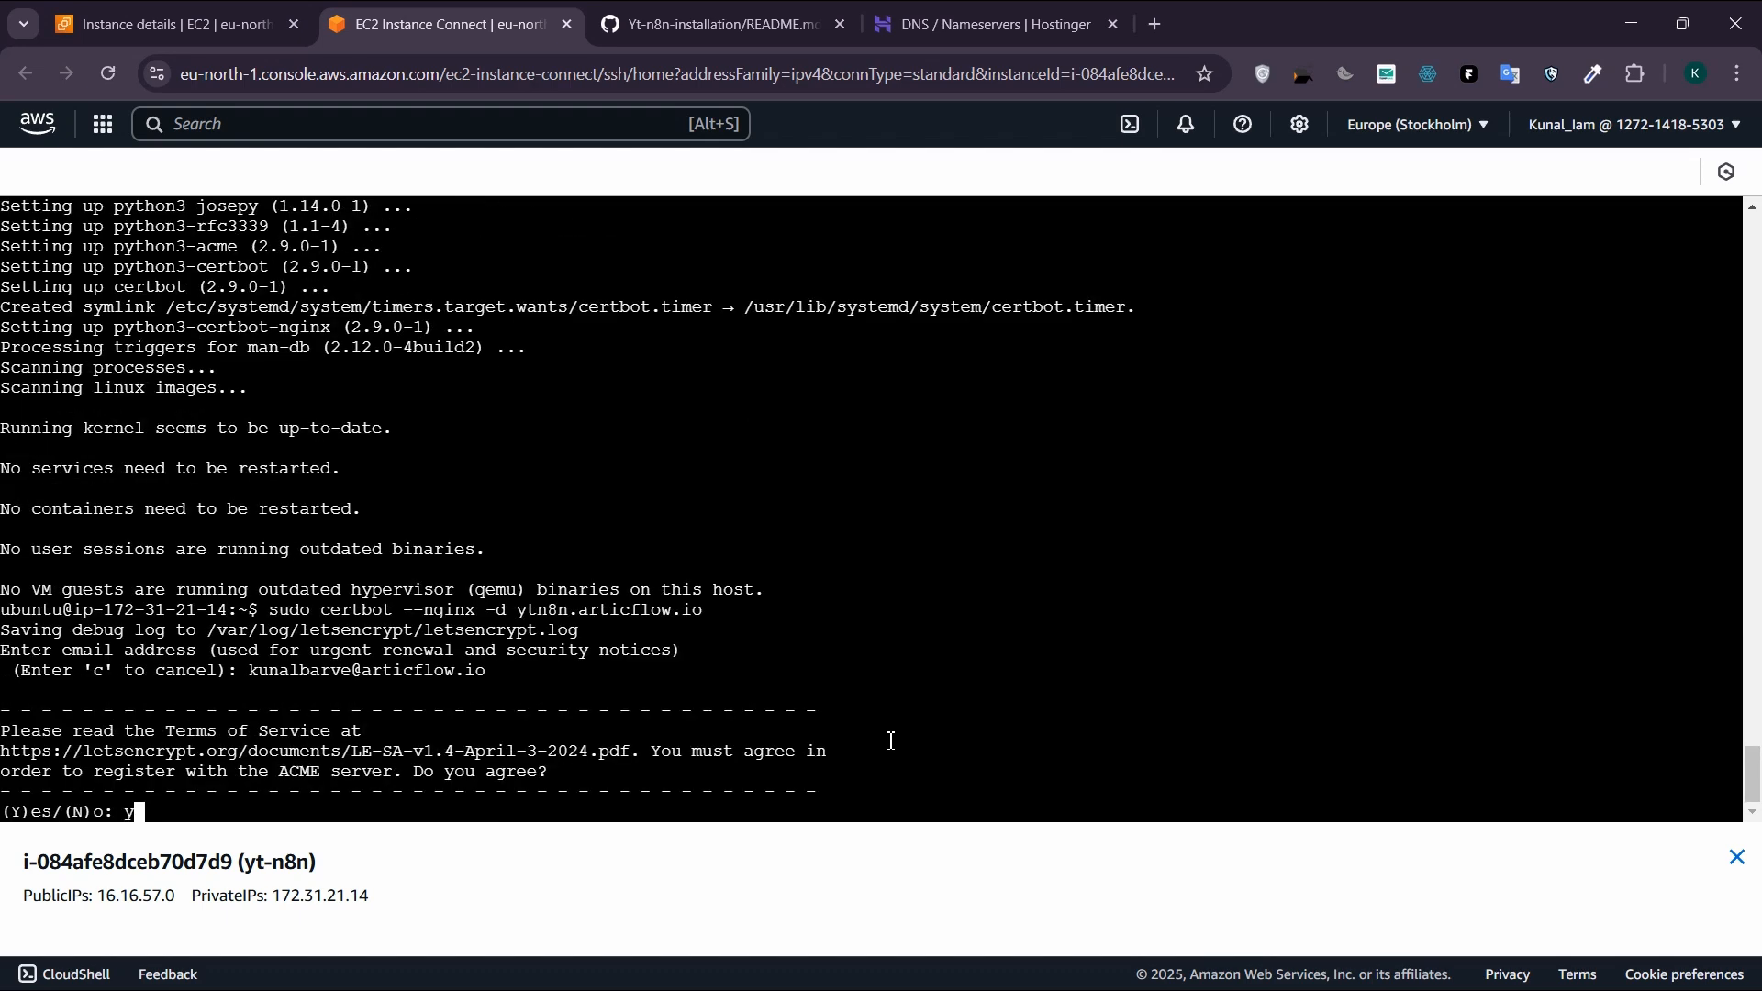
{"action": "key", "text": "Return"}
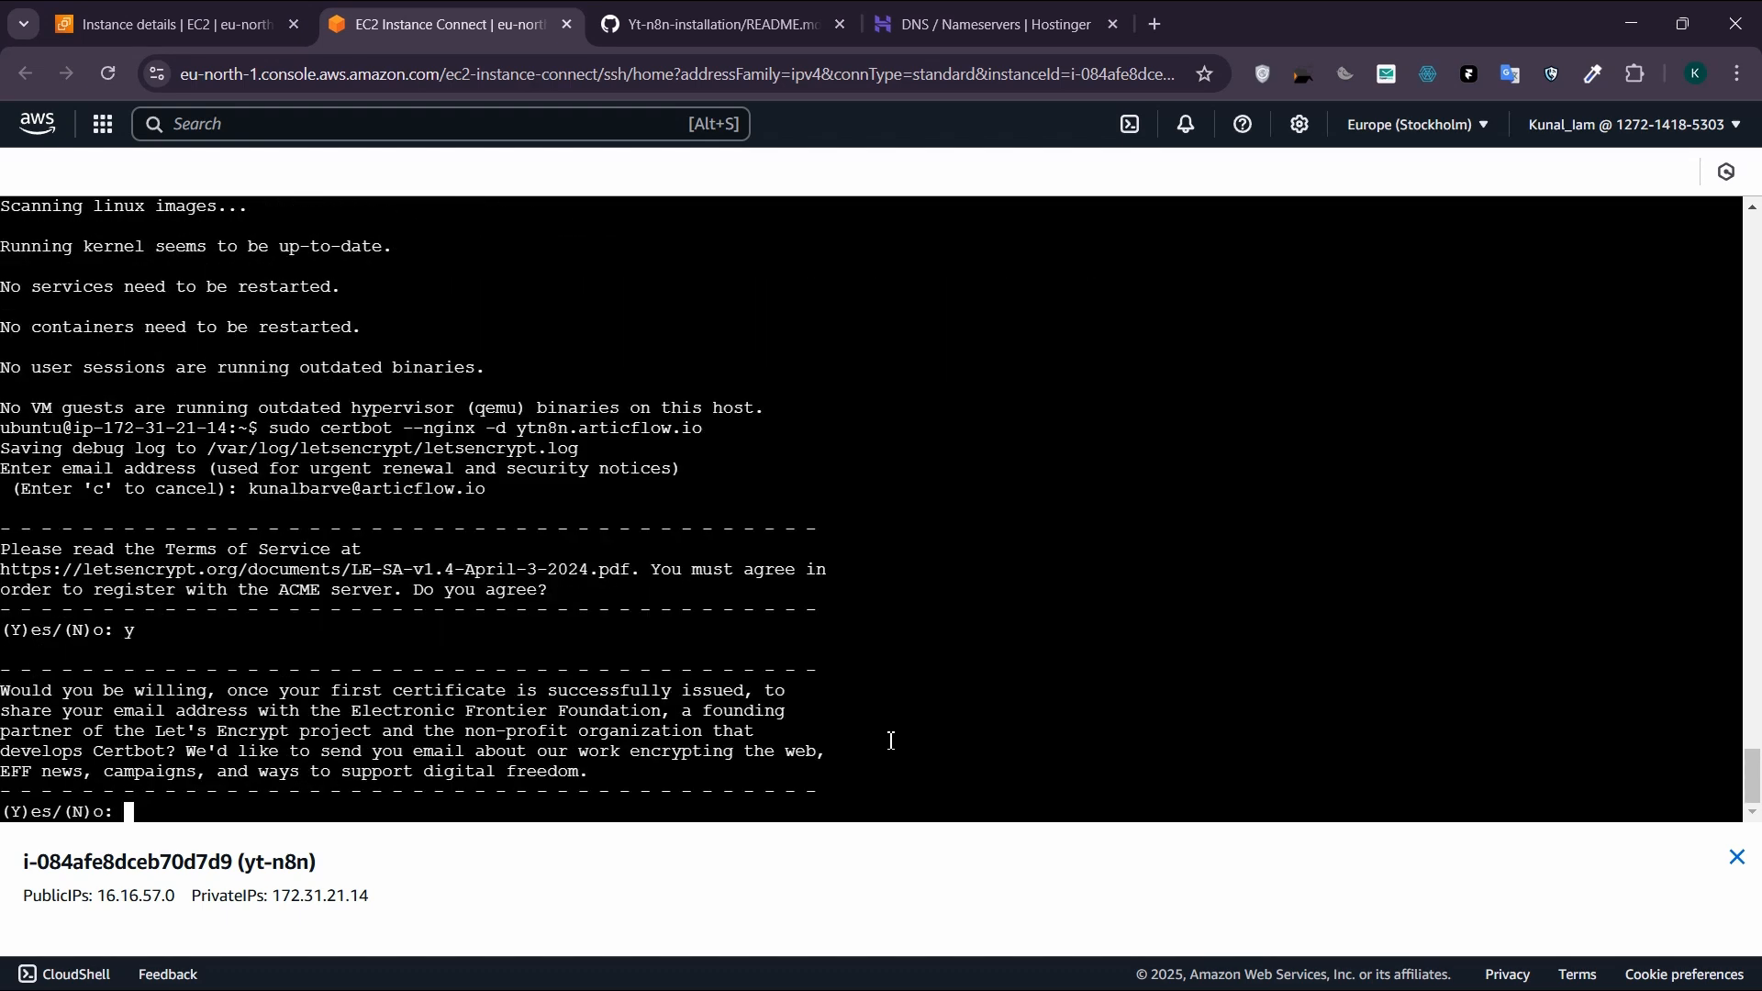
{"action": "type", "text": "y"}
{"action": "key", "text": "Return"}
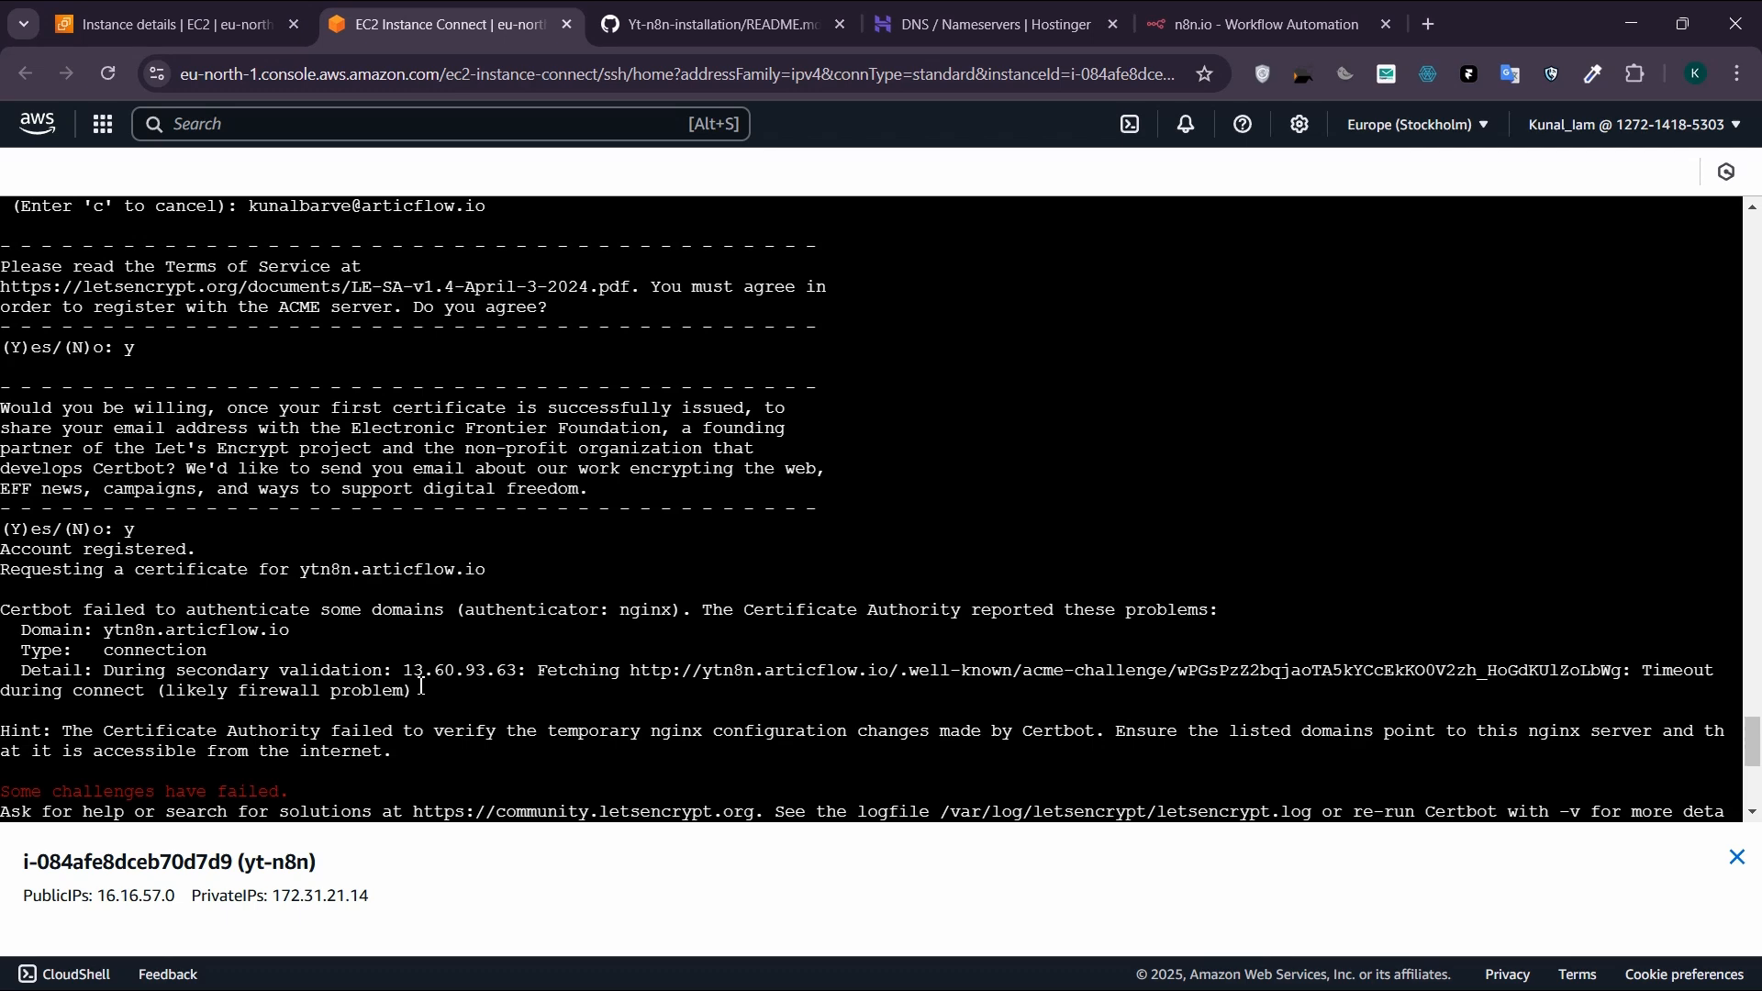
Step: Check the ytn8n A record and its IP address in the Hostinger DNS records of articflow.io
{"action": "key", "text": "ctrl+Tab"}
{"action": "key", "text": "ctrl+Tab"}
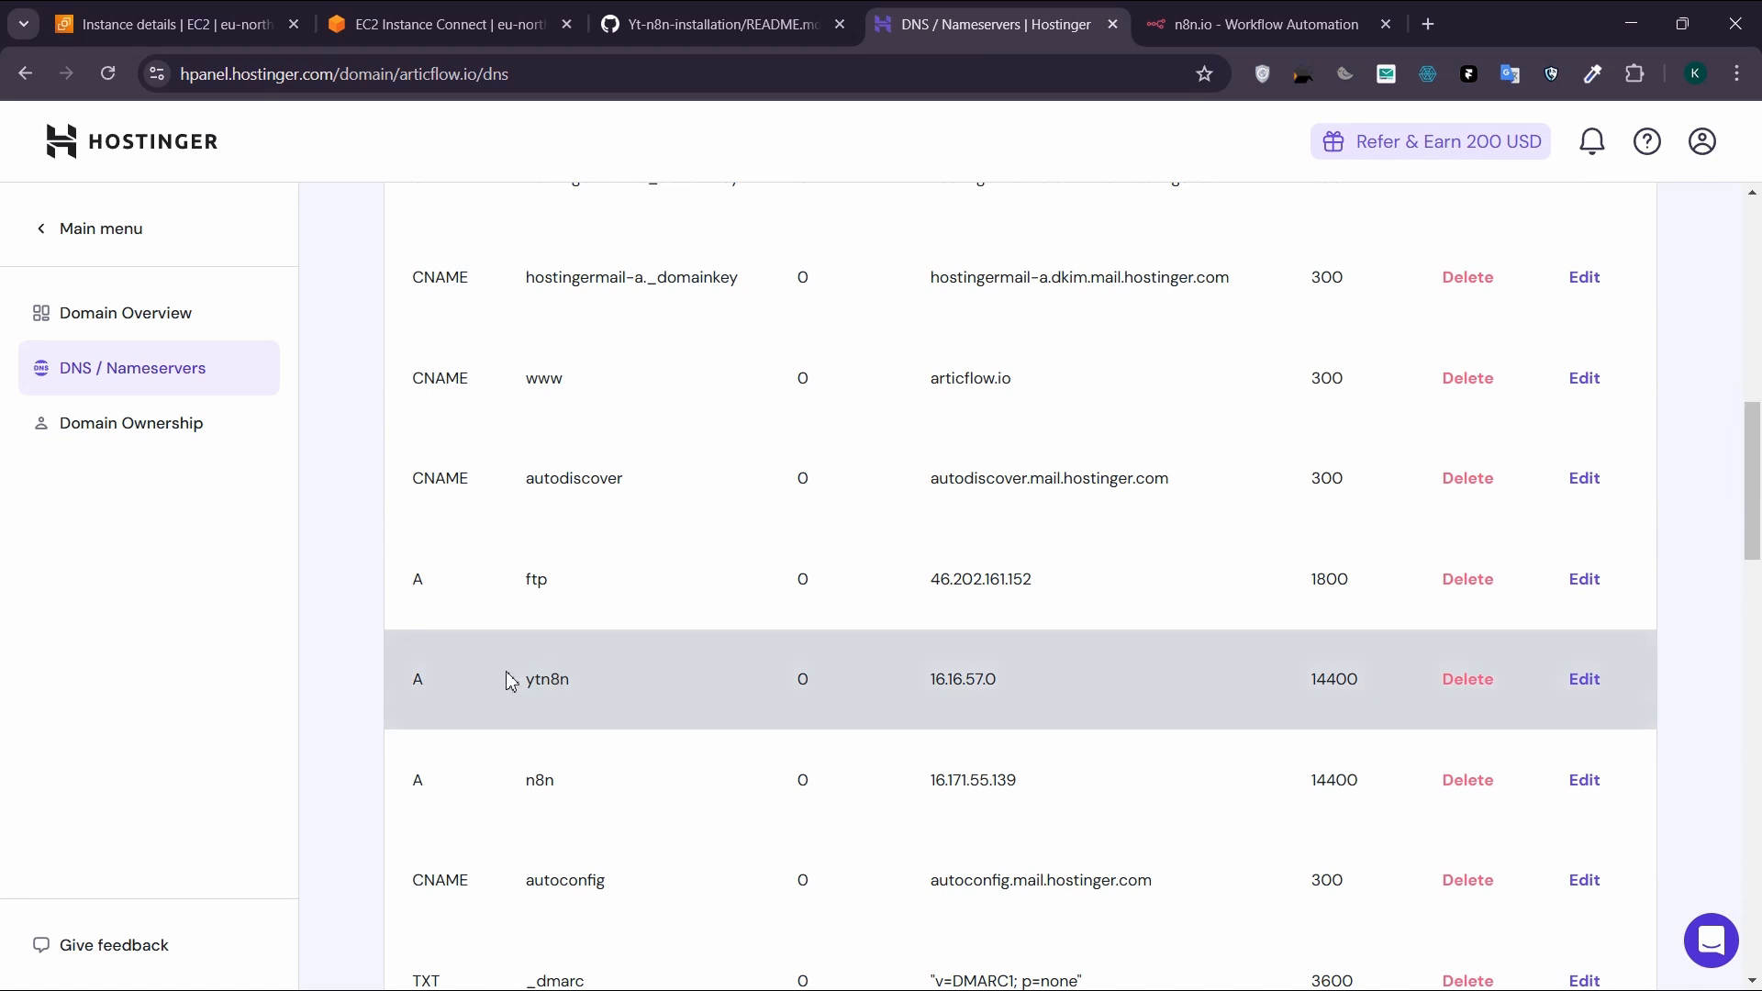
{"action": "left_click_drag", "start_coordinate": [510, 680], "coordinate": [608, 689]}
{"action": "left_click", "coordinate": [656, 688]}
{"action": "left_click_drag", "start_coordinate": [921, 684], "coordinate": [1110, 690]}
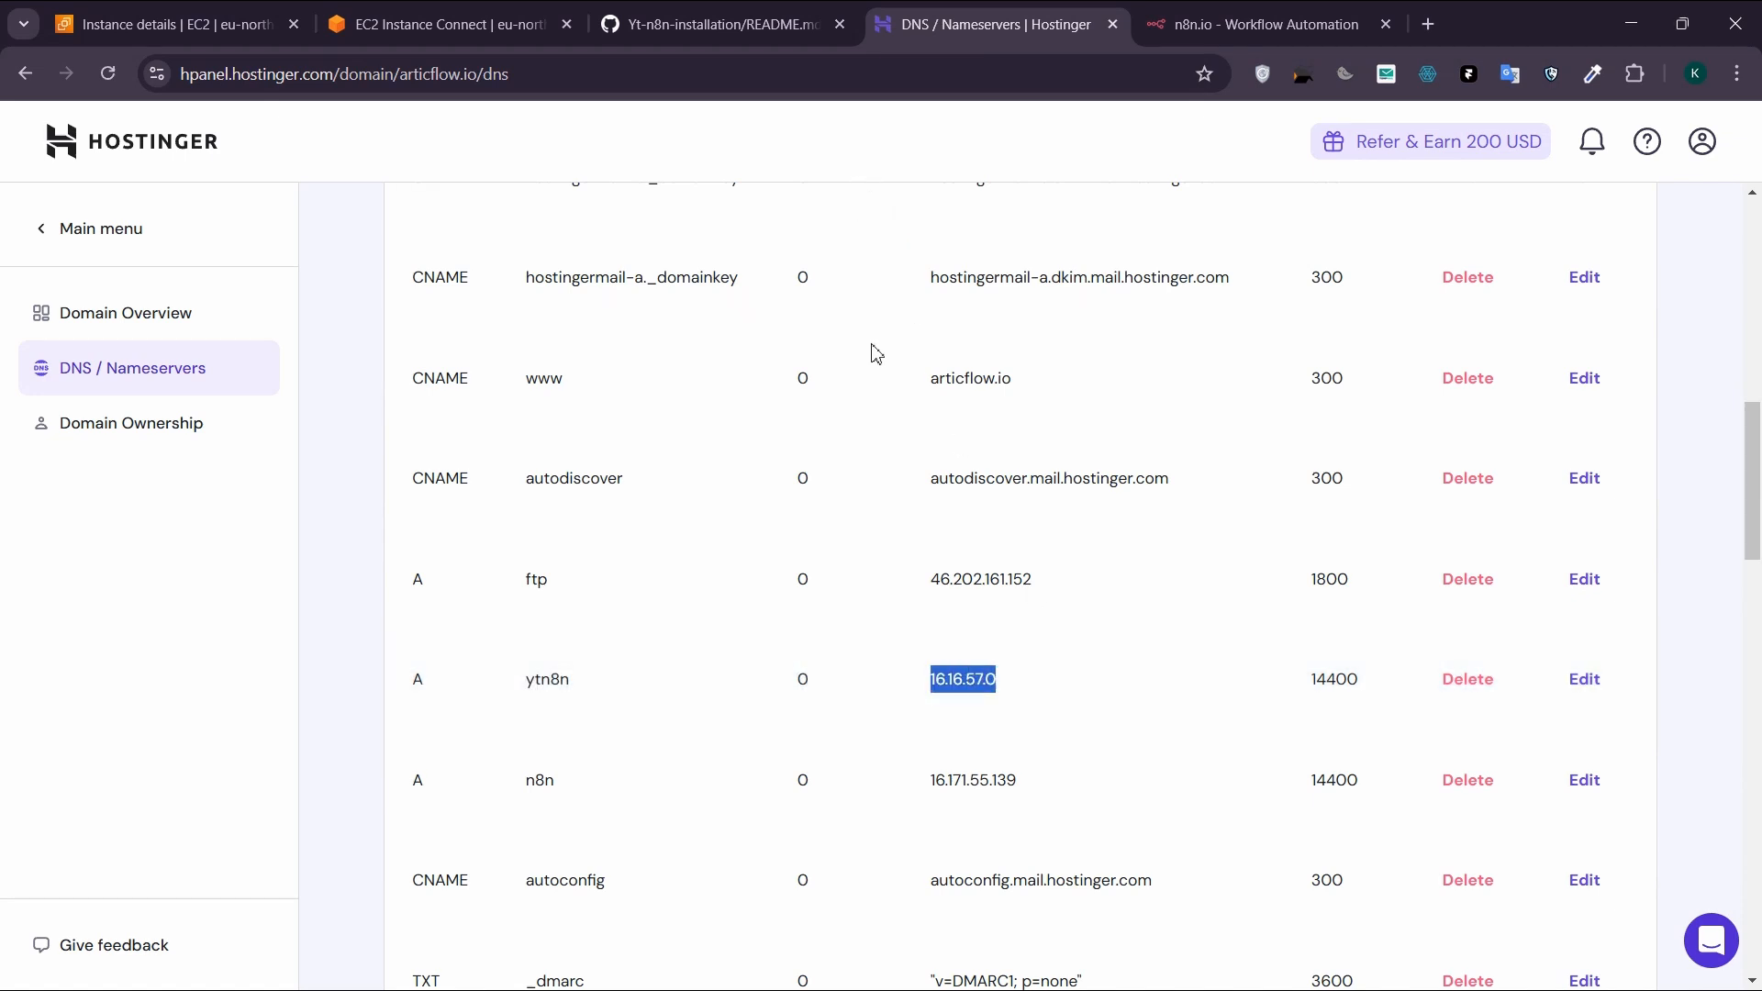
{"action": "left_click", "coordinate": [1057, 720]}
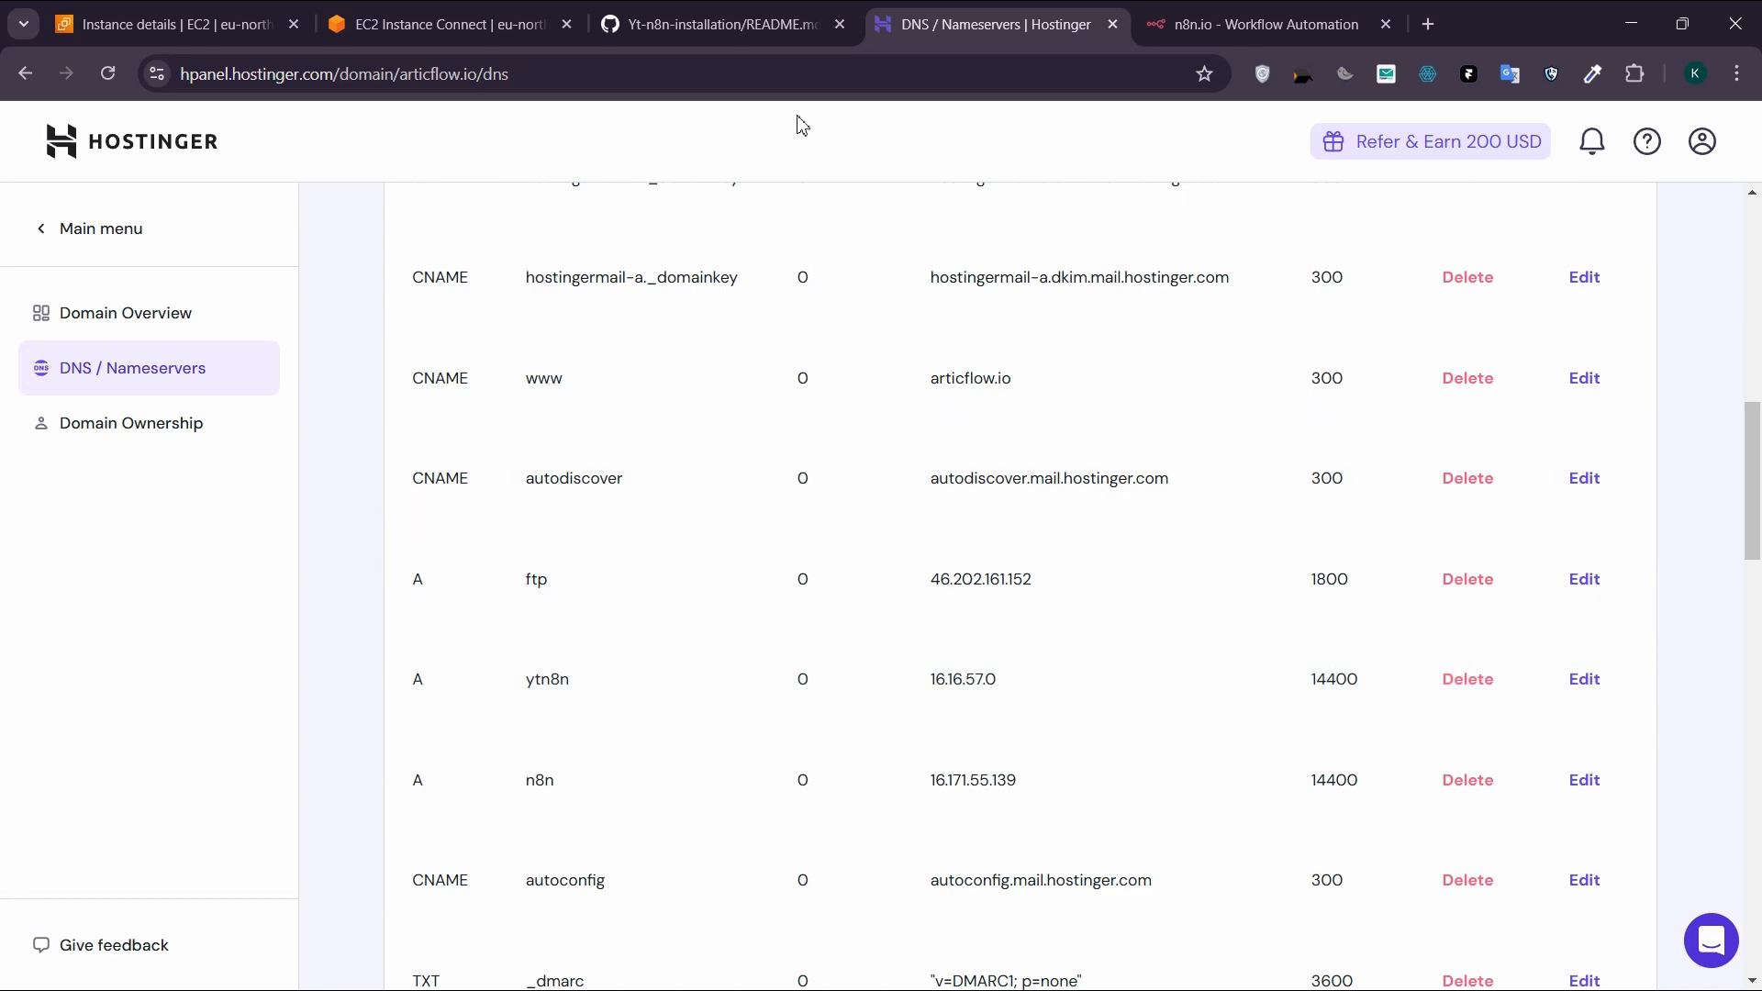
Step: Return to the EC2 instance terminal and rerun sudo certbot --nginx -d ytn8n.articflow.io to obtain the SSL certificate
{"action": "left_click", "coordinate": [725, 24]}
{"action": "left_click", "coordinate": [440, 25]}
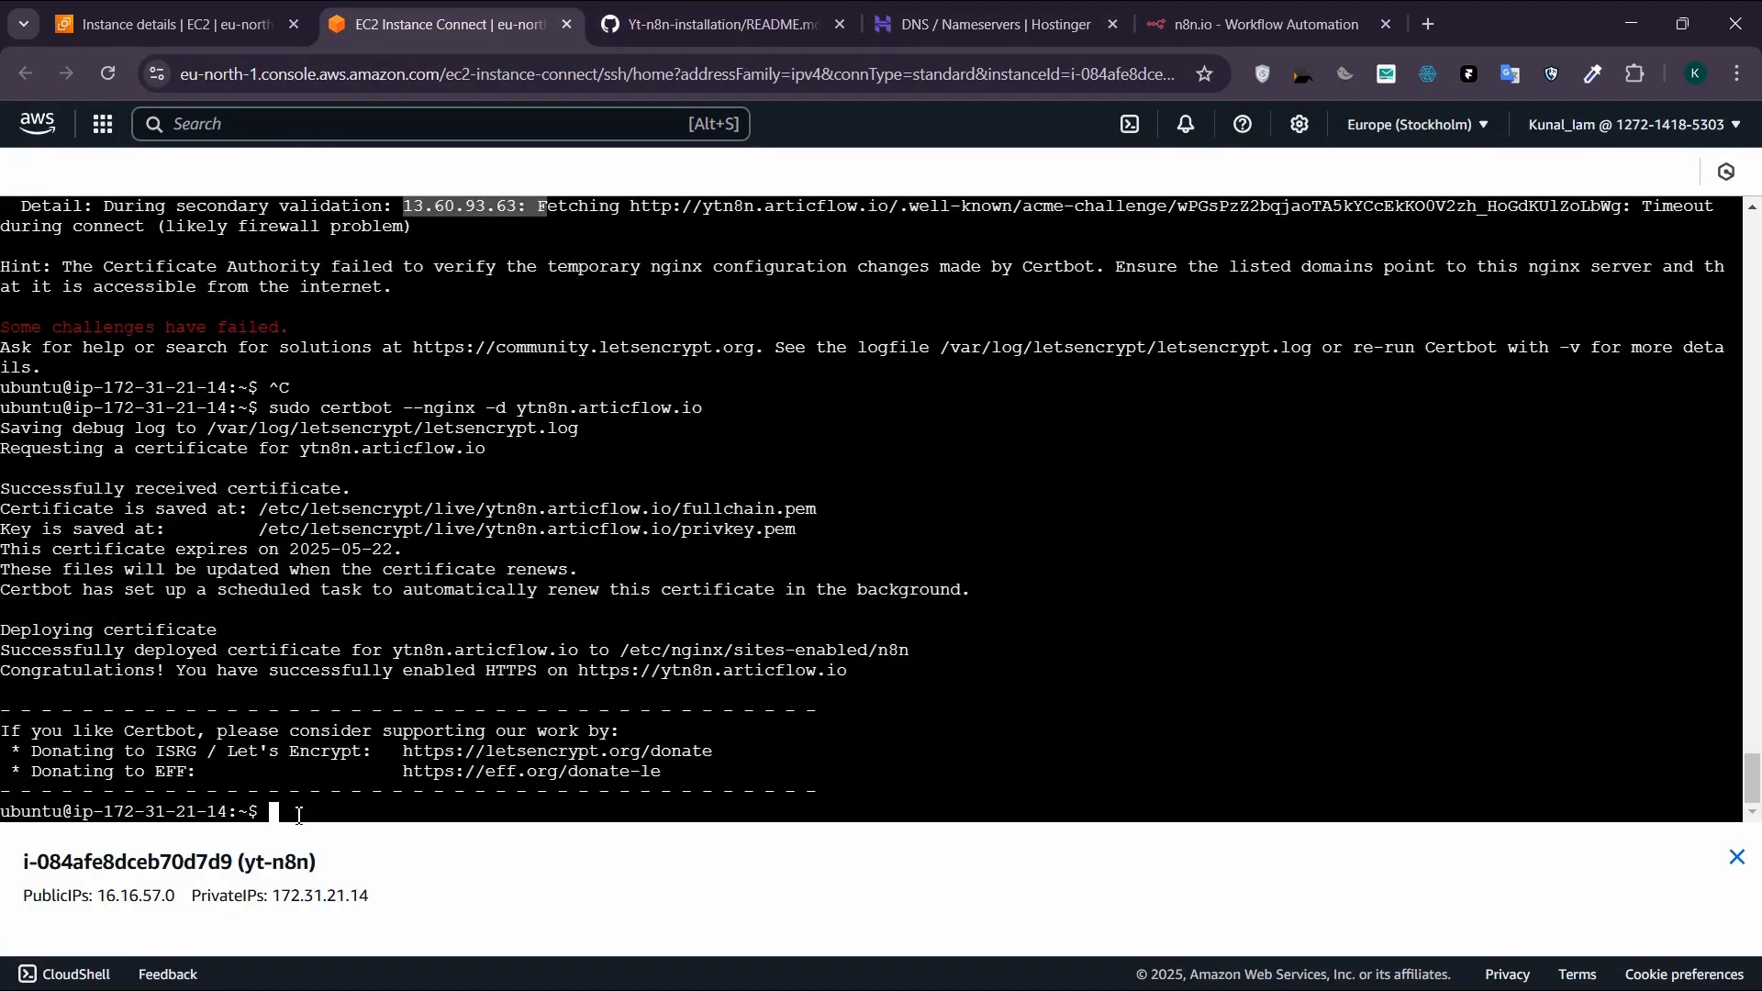
{"action": "left_click_drag", "start_coordinate": [876, 679], "coordinate": [11, 657]}
{"action": "left_click", "coordinate": [954, 733]}
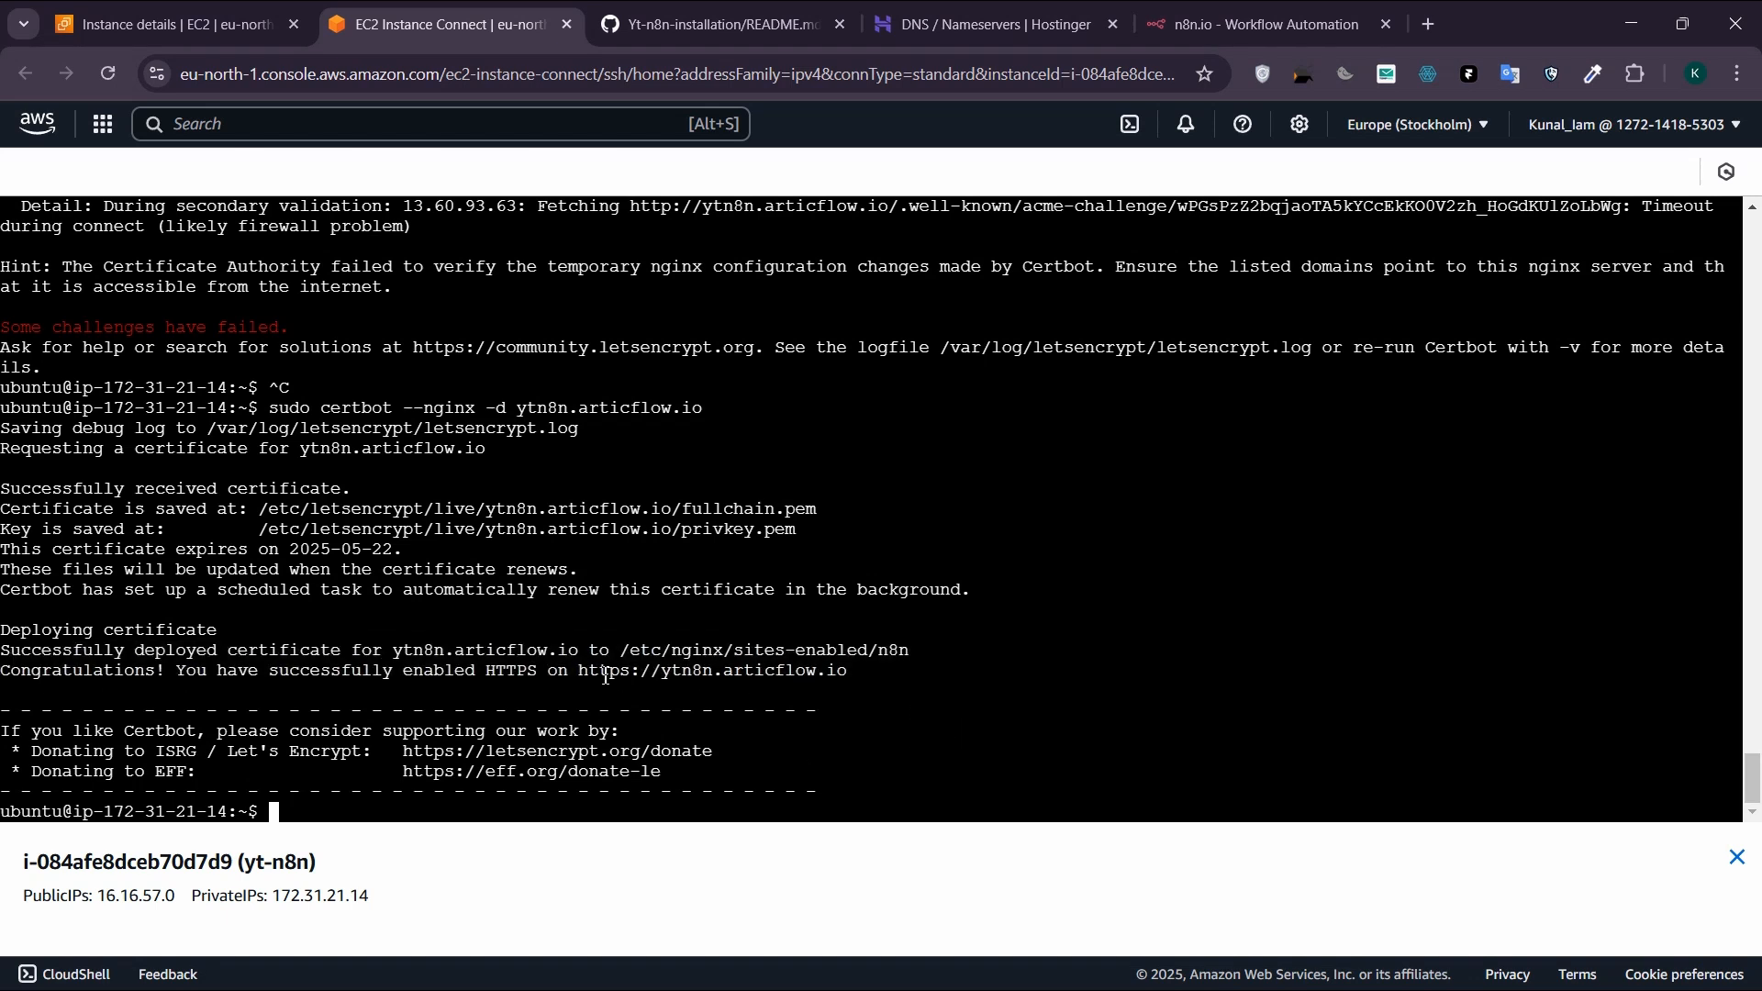
{"action": "key", "text": "ctrl+c"}
{"action": "left_click_drag", "start_coordinate": [578, 655], "coordinate": [853, 654]}
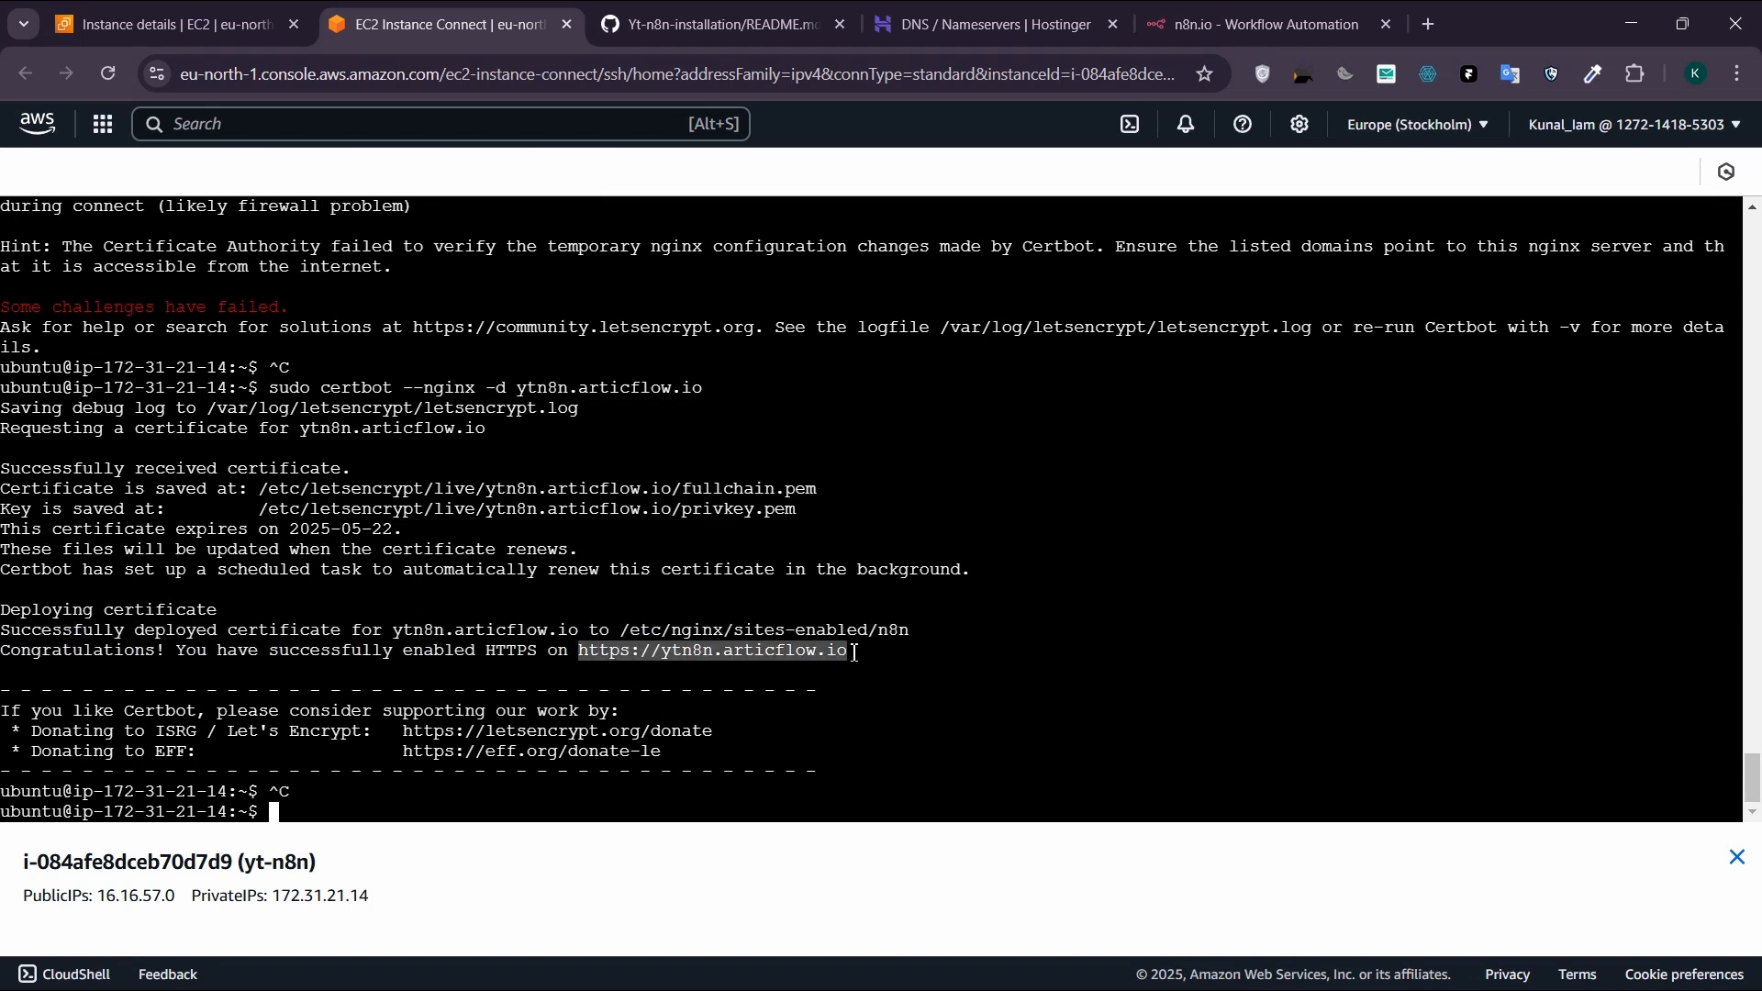
{"action": "key", "text": "ctrl+c"}
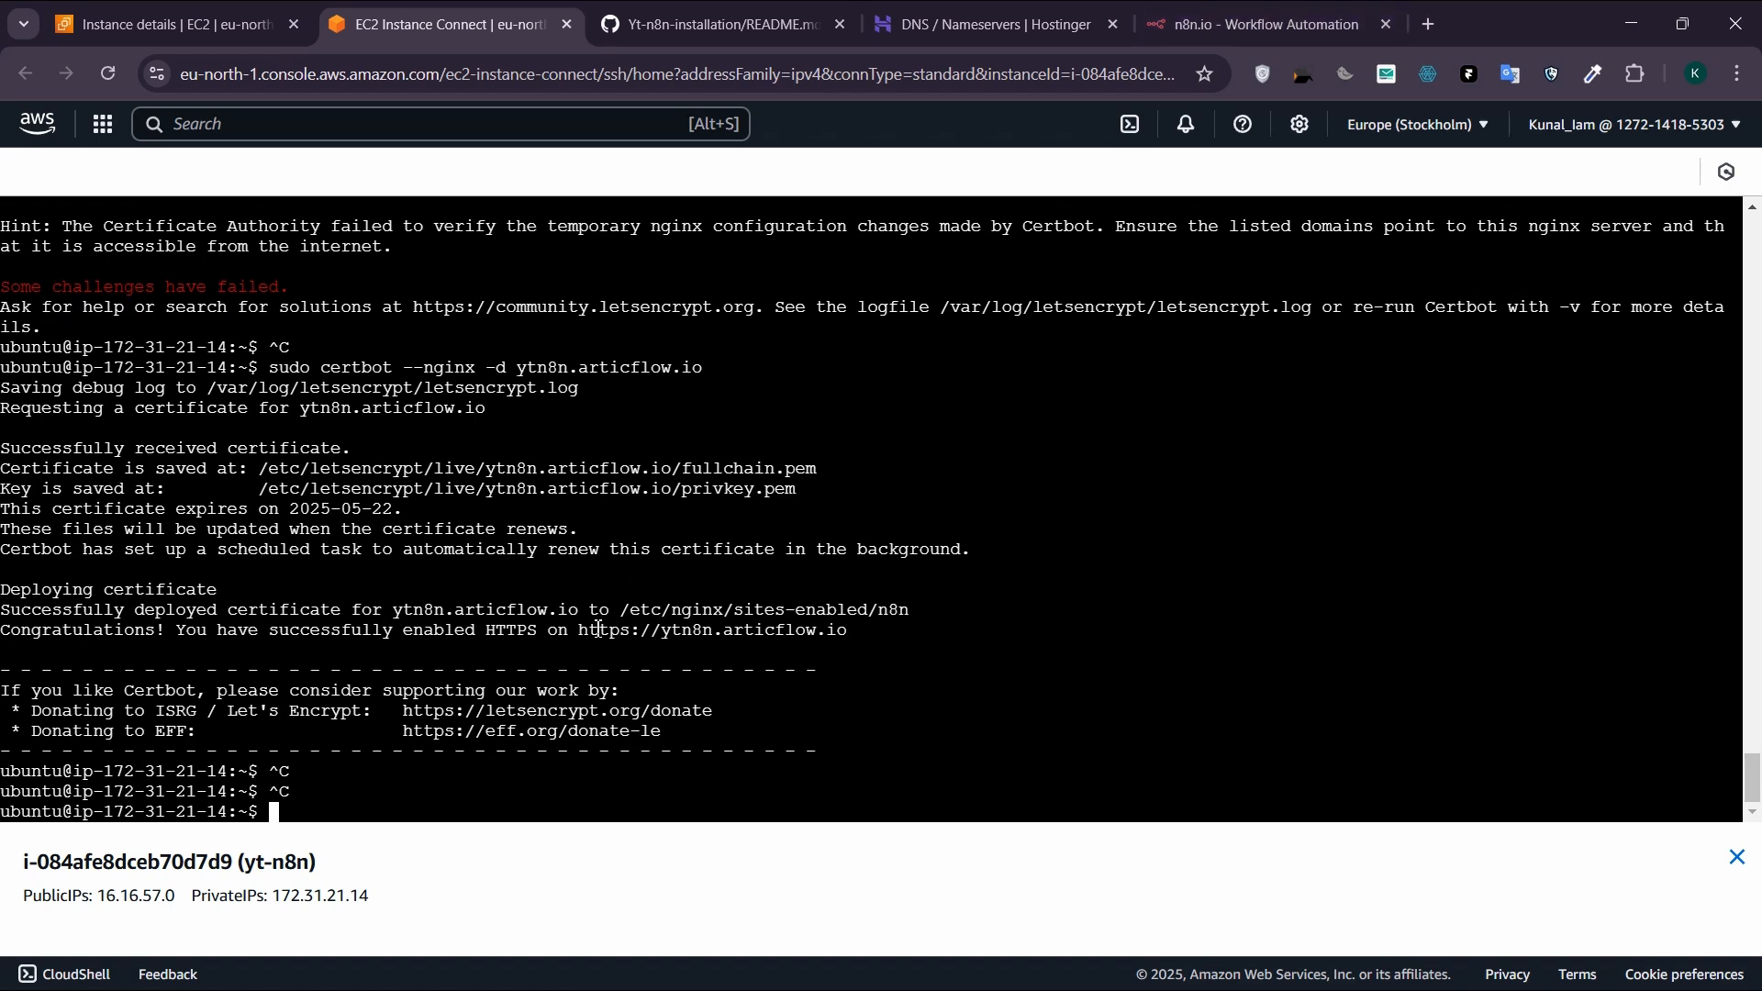
{"action": "left_click_drag", "start_coordinate": [578, 633], "coordinate": [974, 636]}
{"action": "right_click", "coordinate": [769, 634]}
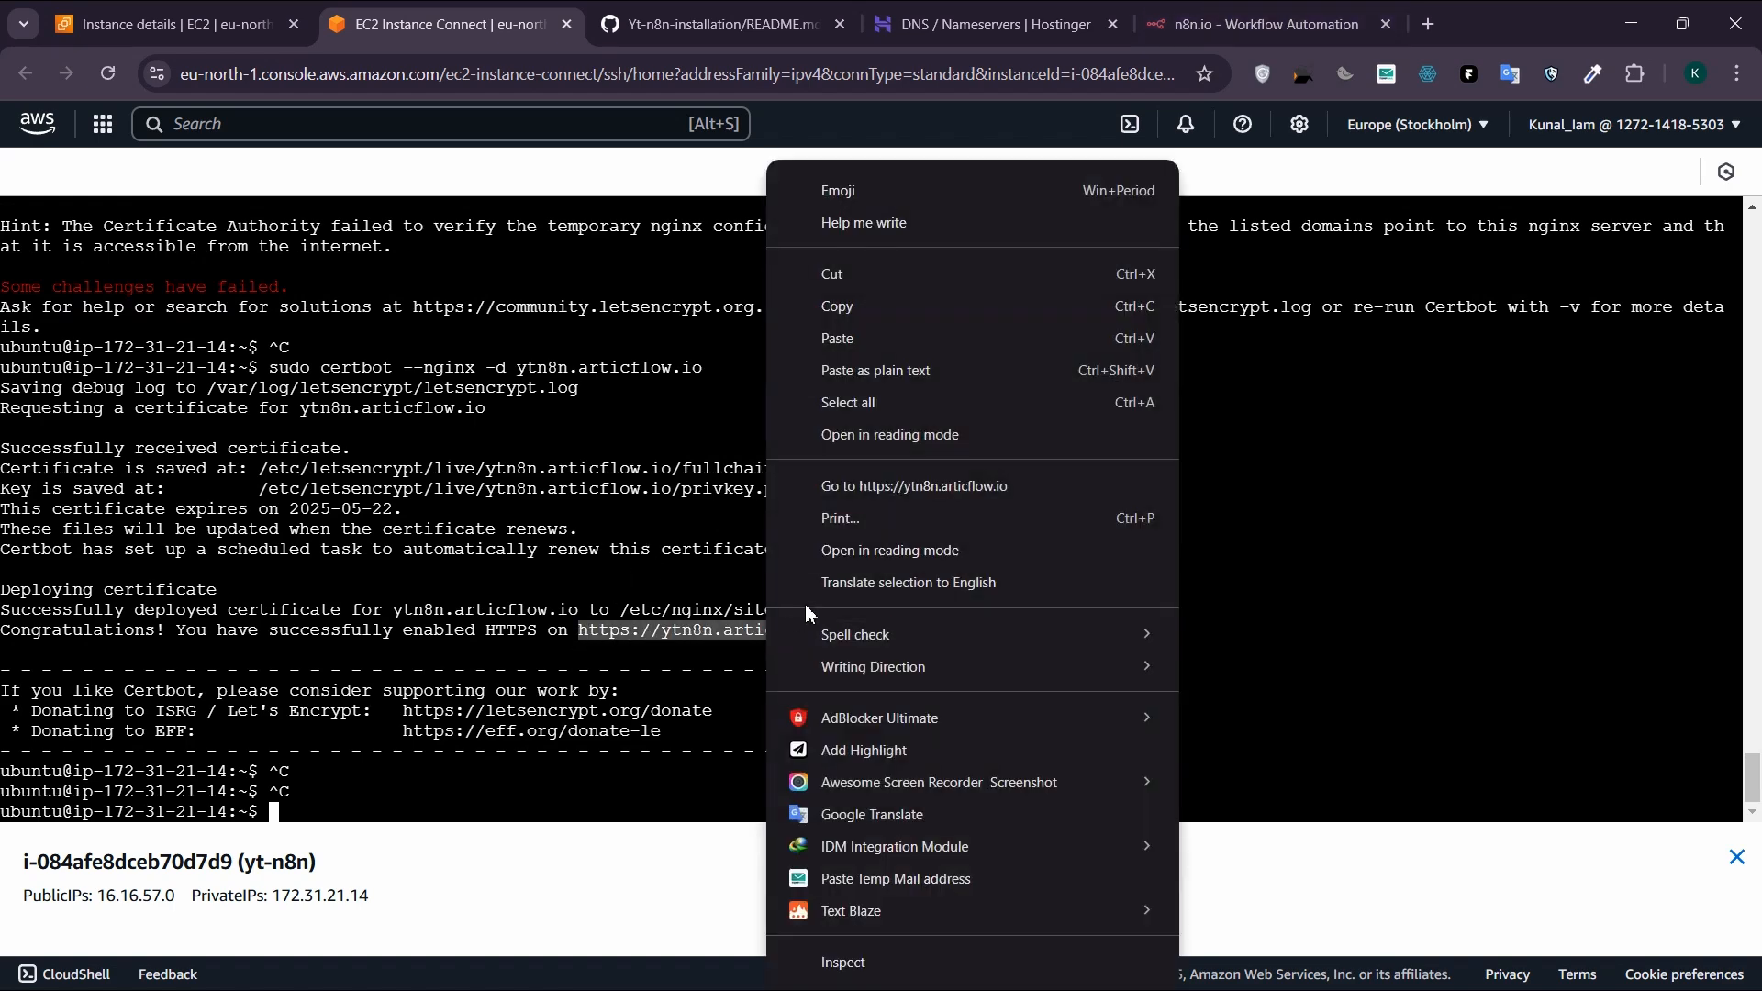
{"action": "left_click", "coordinate": [879, 304]}
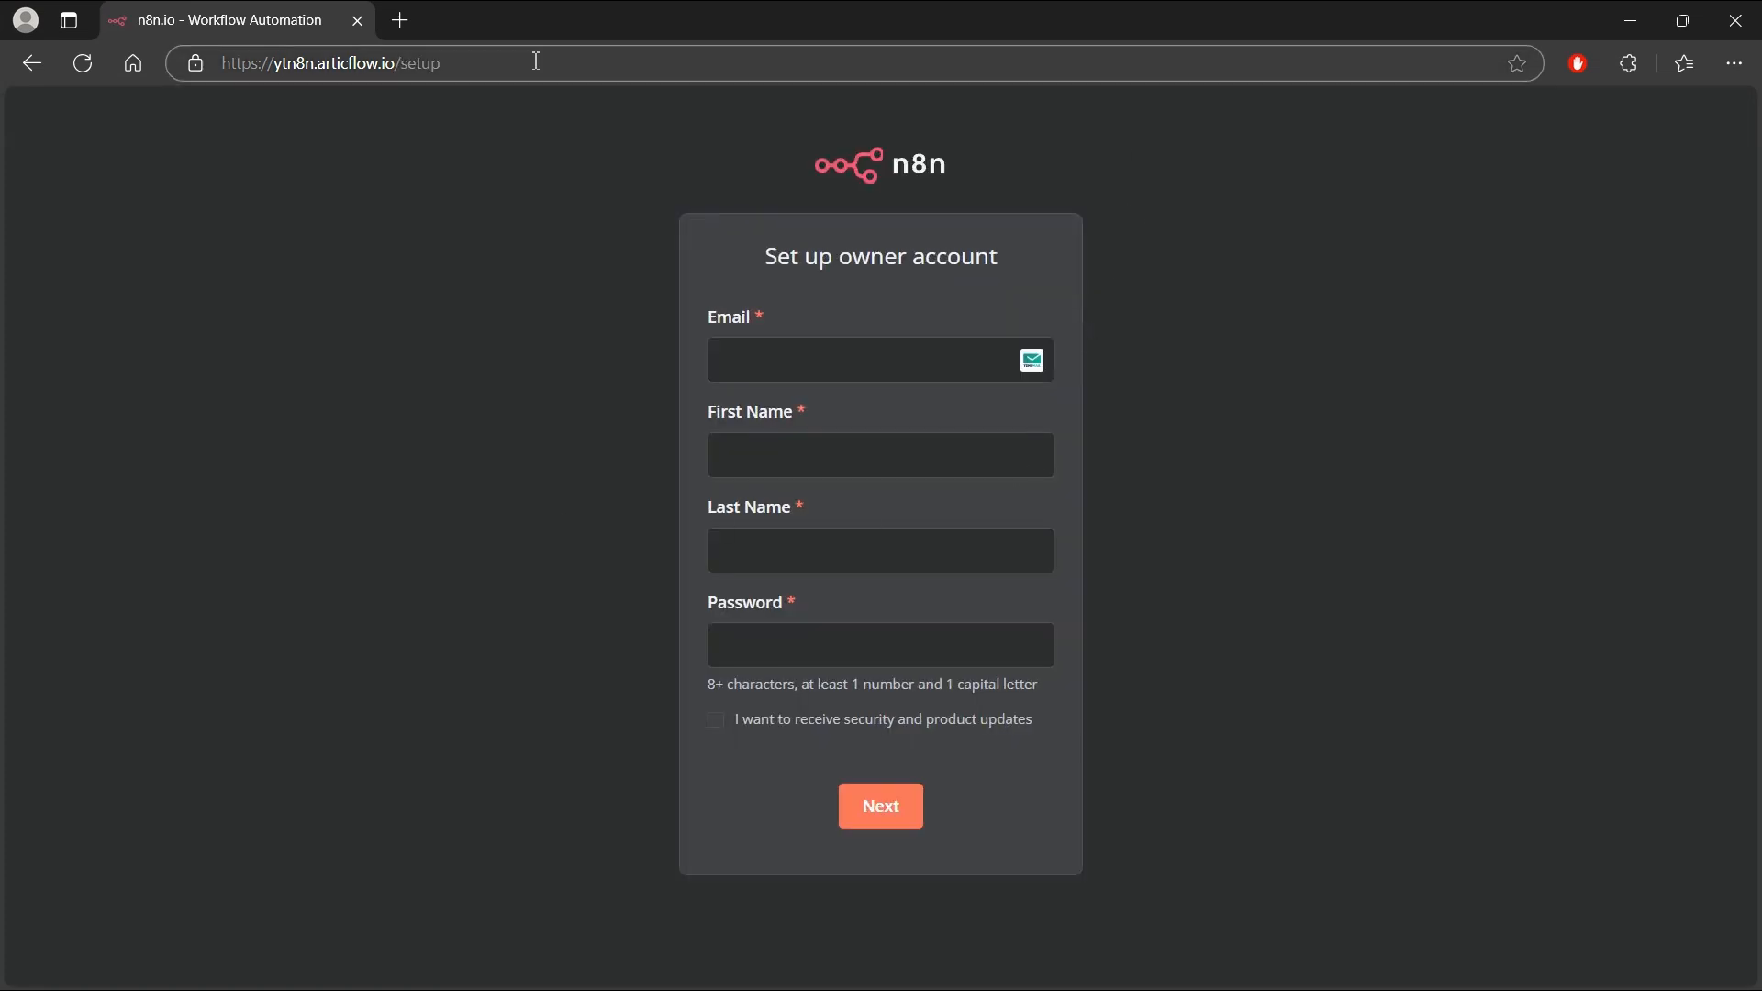
{"action": "left_click_drag", "start_coordinate": [535, 60], "coordinate": [157, 44]}
{"action": "left_click", "coordinate": [363, 307]}
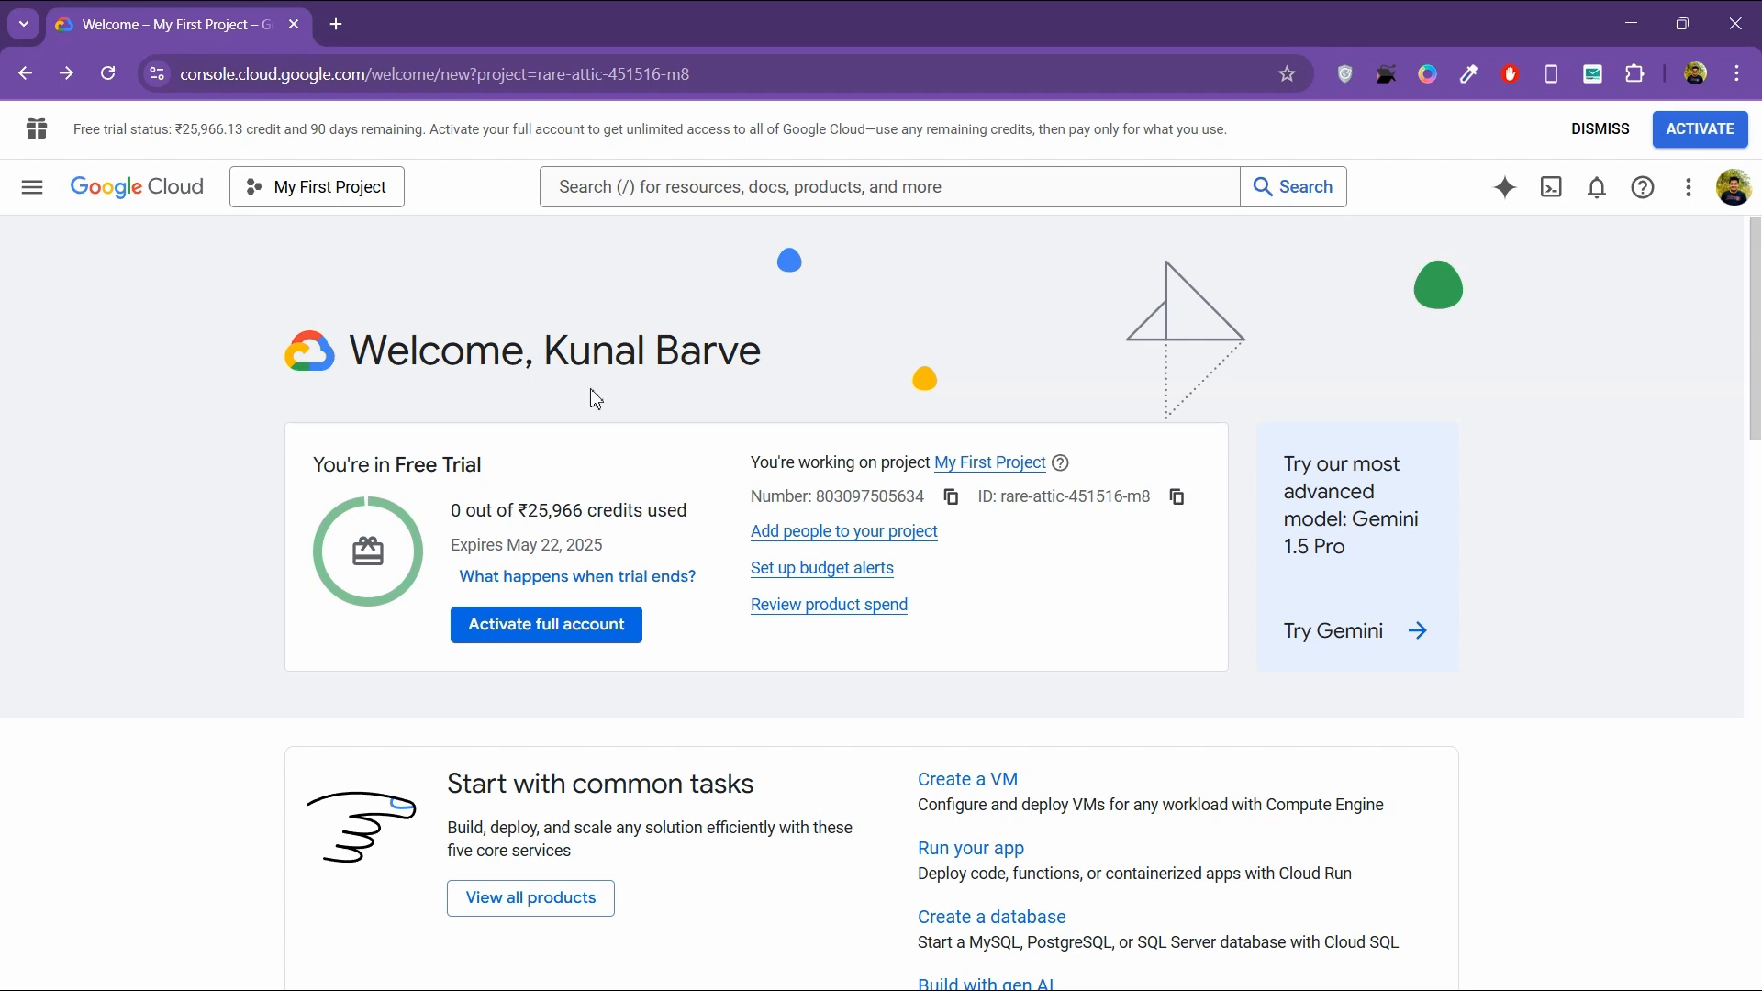
Step: Search the Google Cloud console for "compute", open Compute Engine and enable the Compute Engine API
{"action": "left_click", "coordinate": [562, 188]}
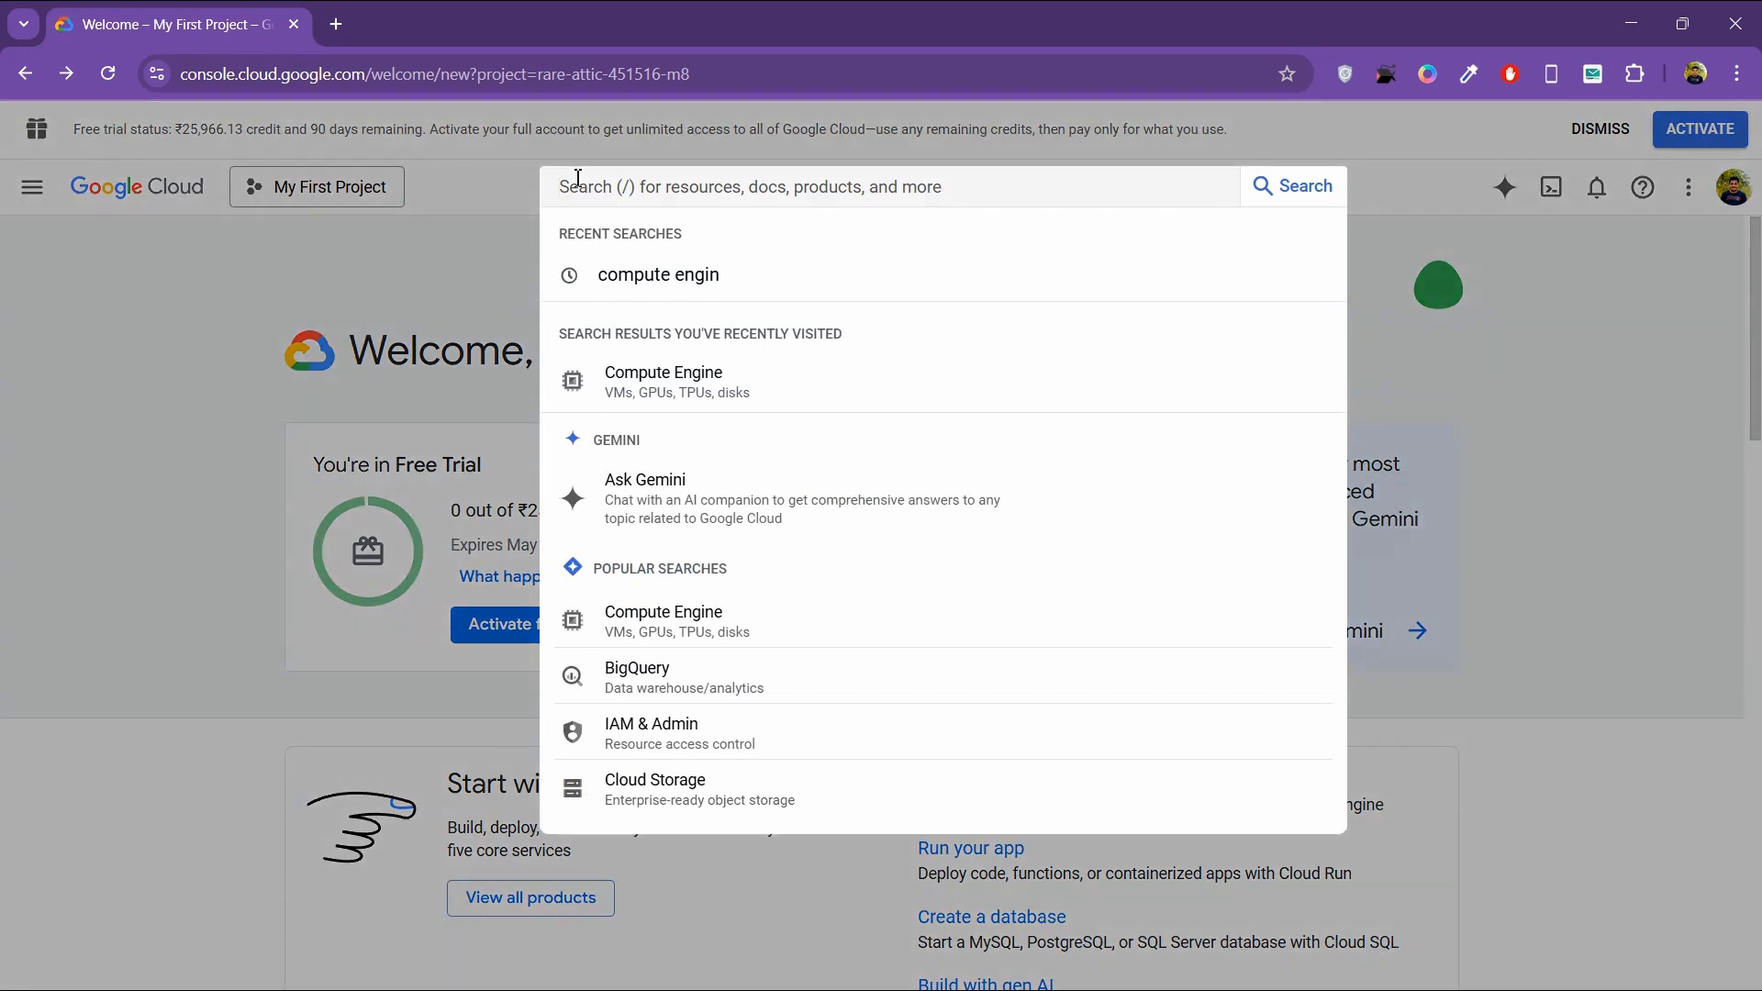
{"action": "type", "text": "com"}
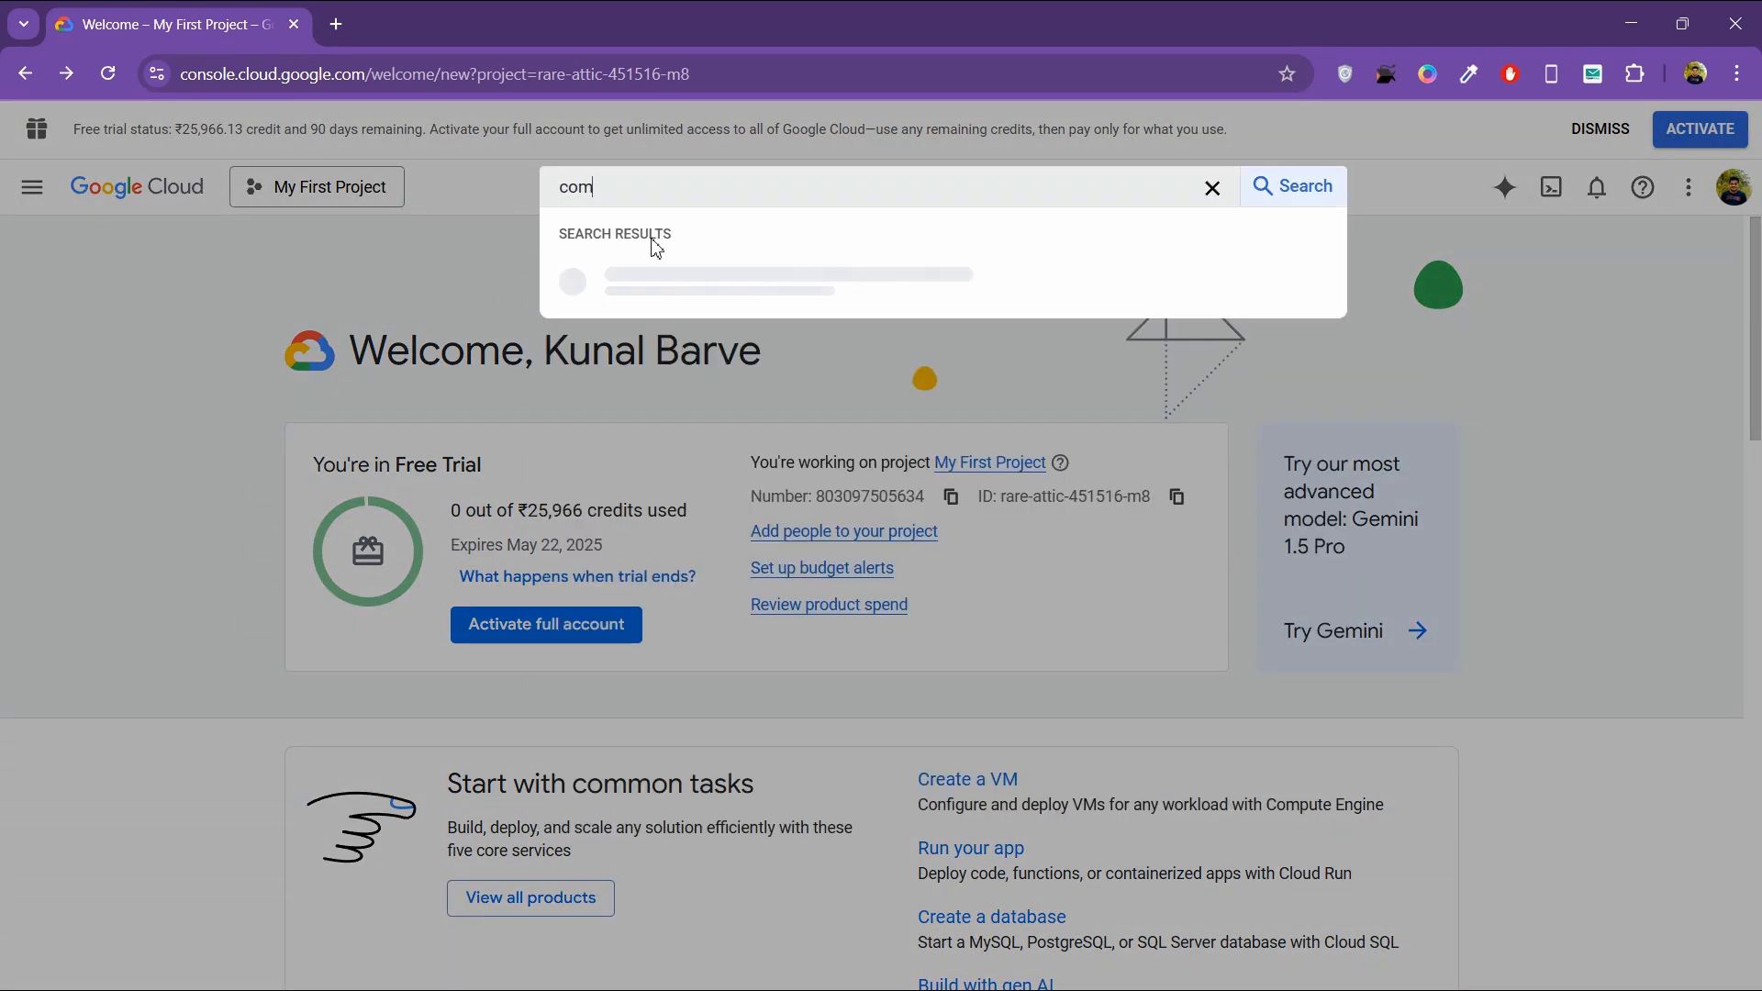
{"action": "type", "text": "pute"}
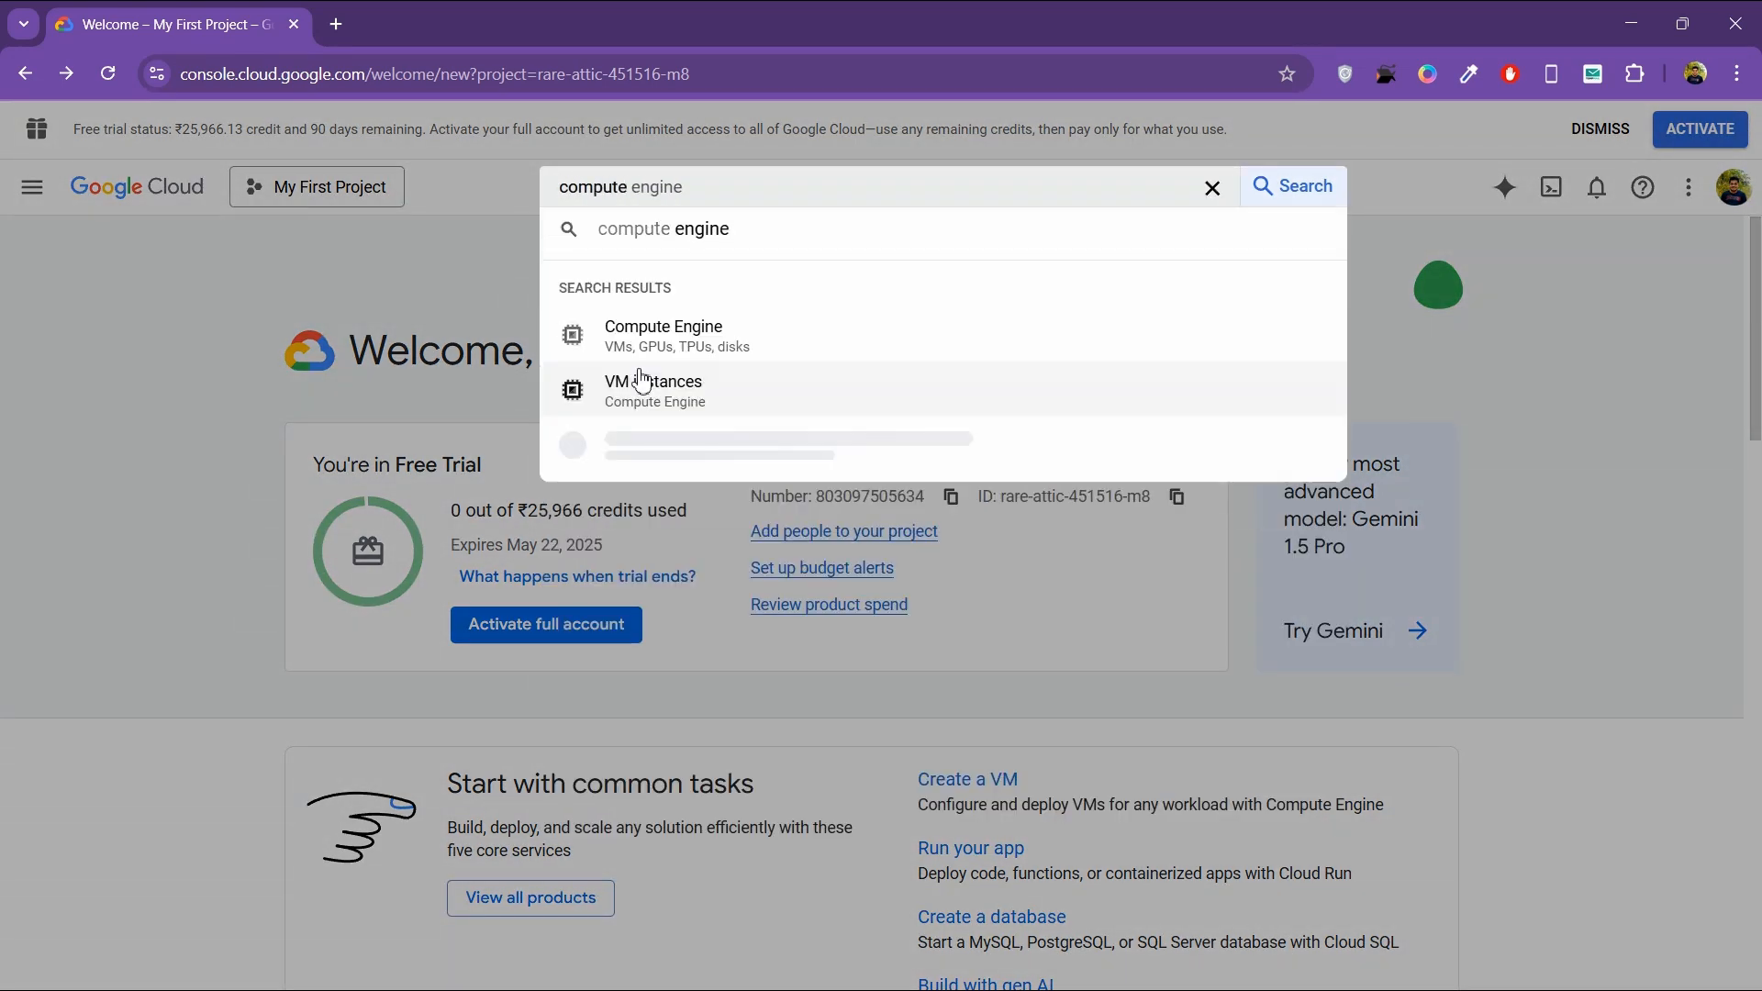
{"action": "left_click", "coordinate": [680, 337]}
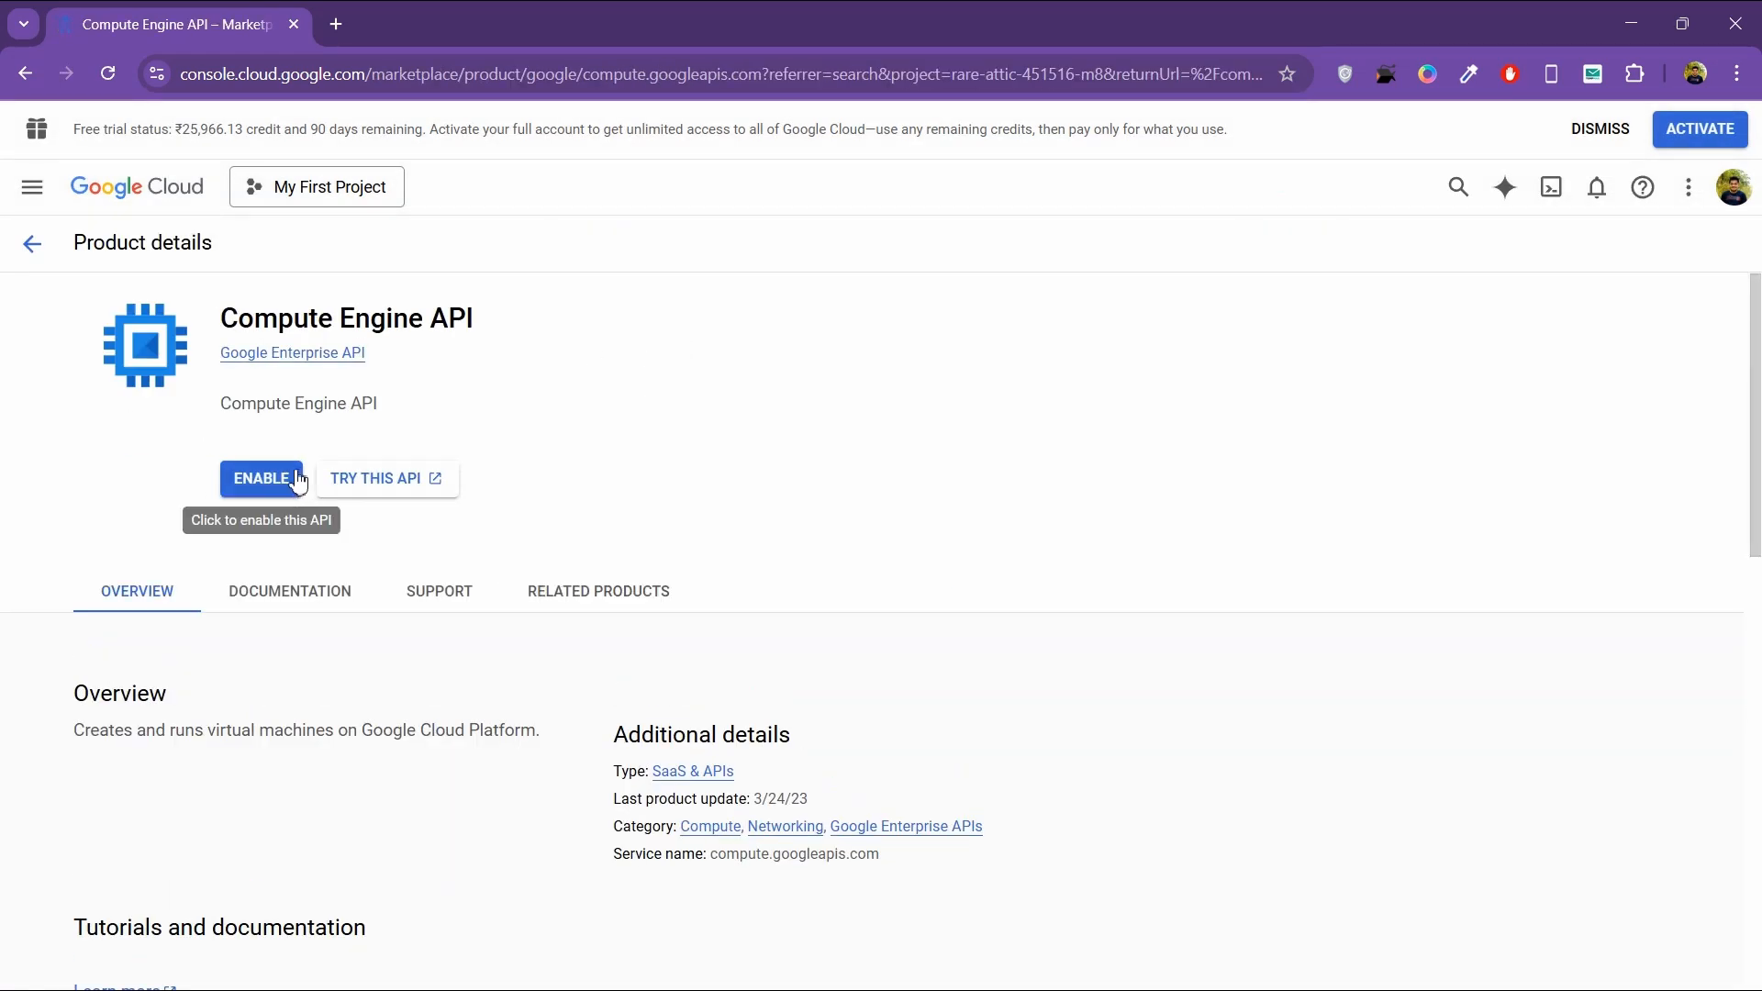
{"action": "left_click", "coordinate": [292, 480]}
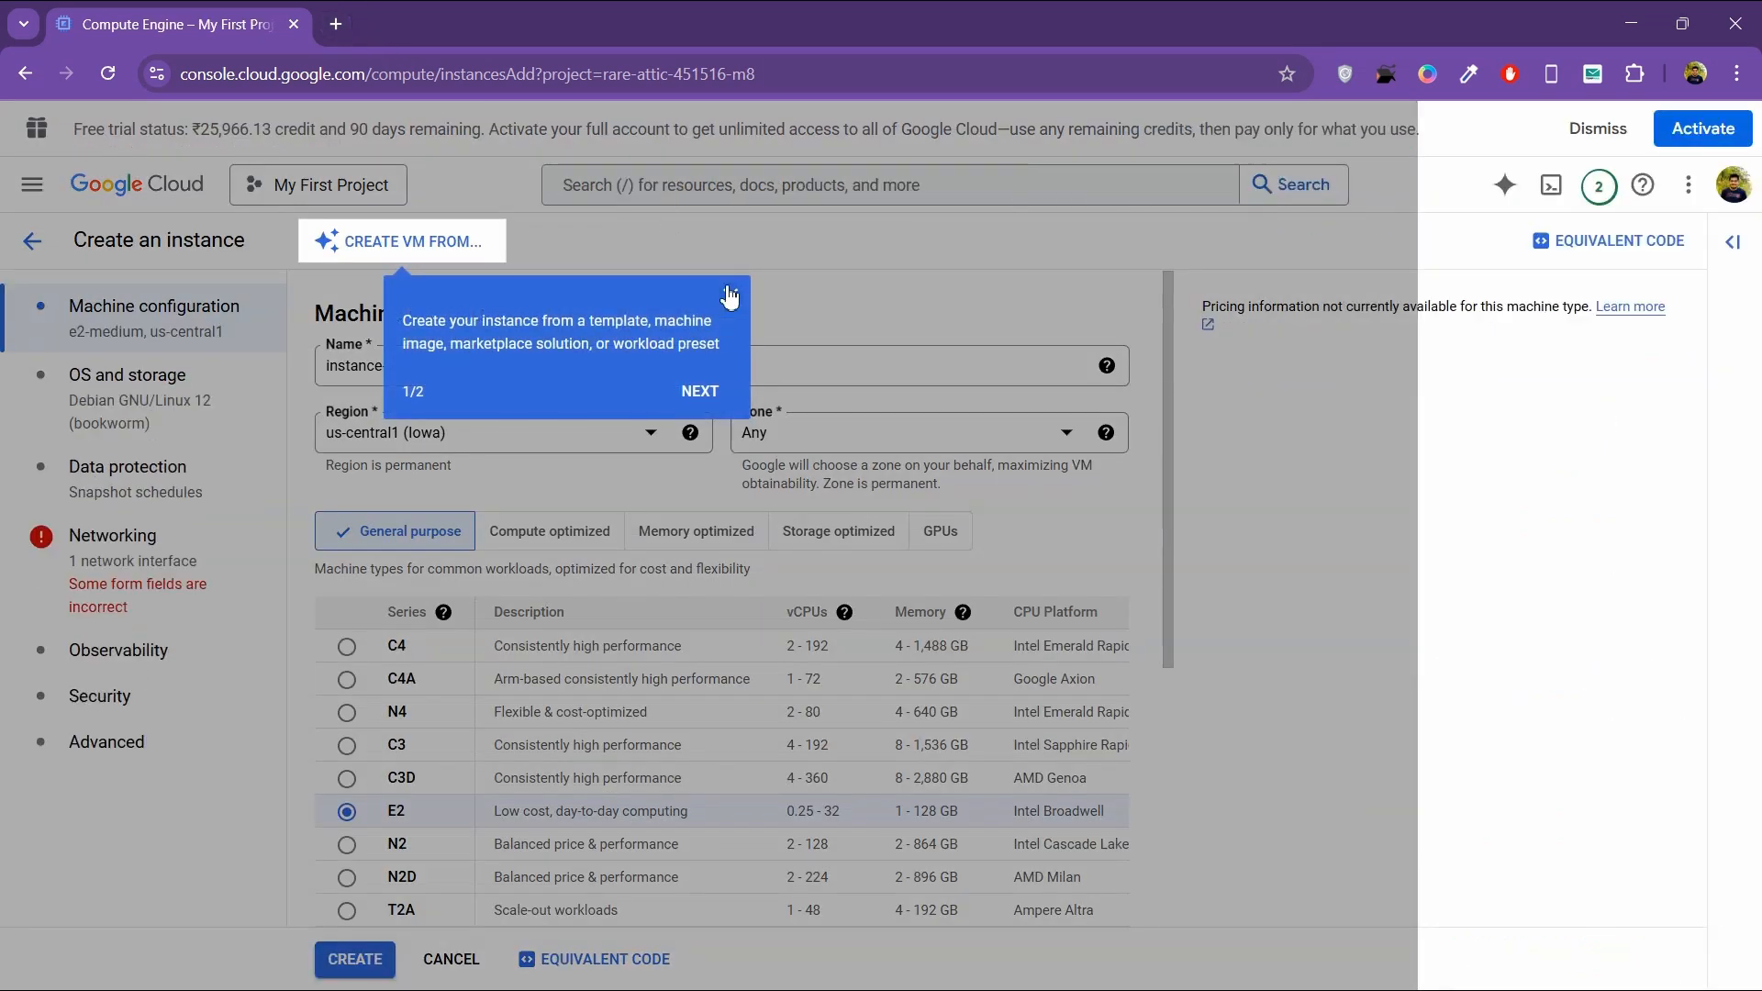
Step: Open the Google Cloud Free Program documentation and examine the Compute Engine free-tier limits and eligible US regions
{"action": "left_click", "coordinate": [729, 296]}
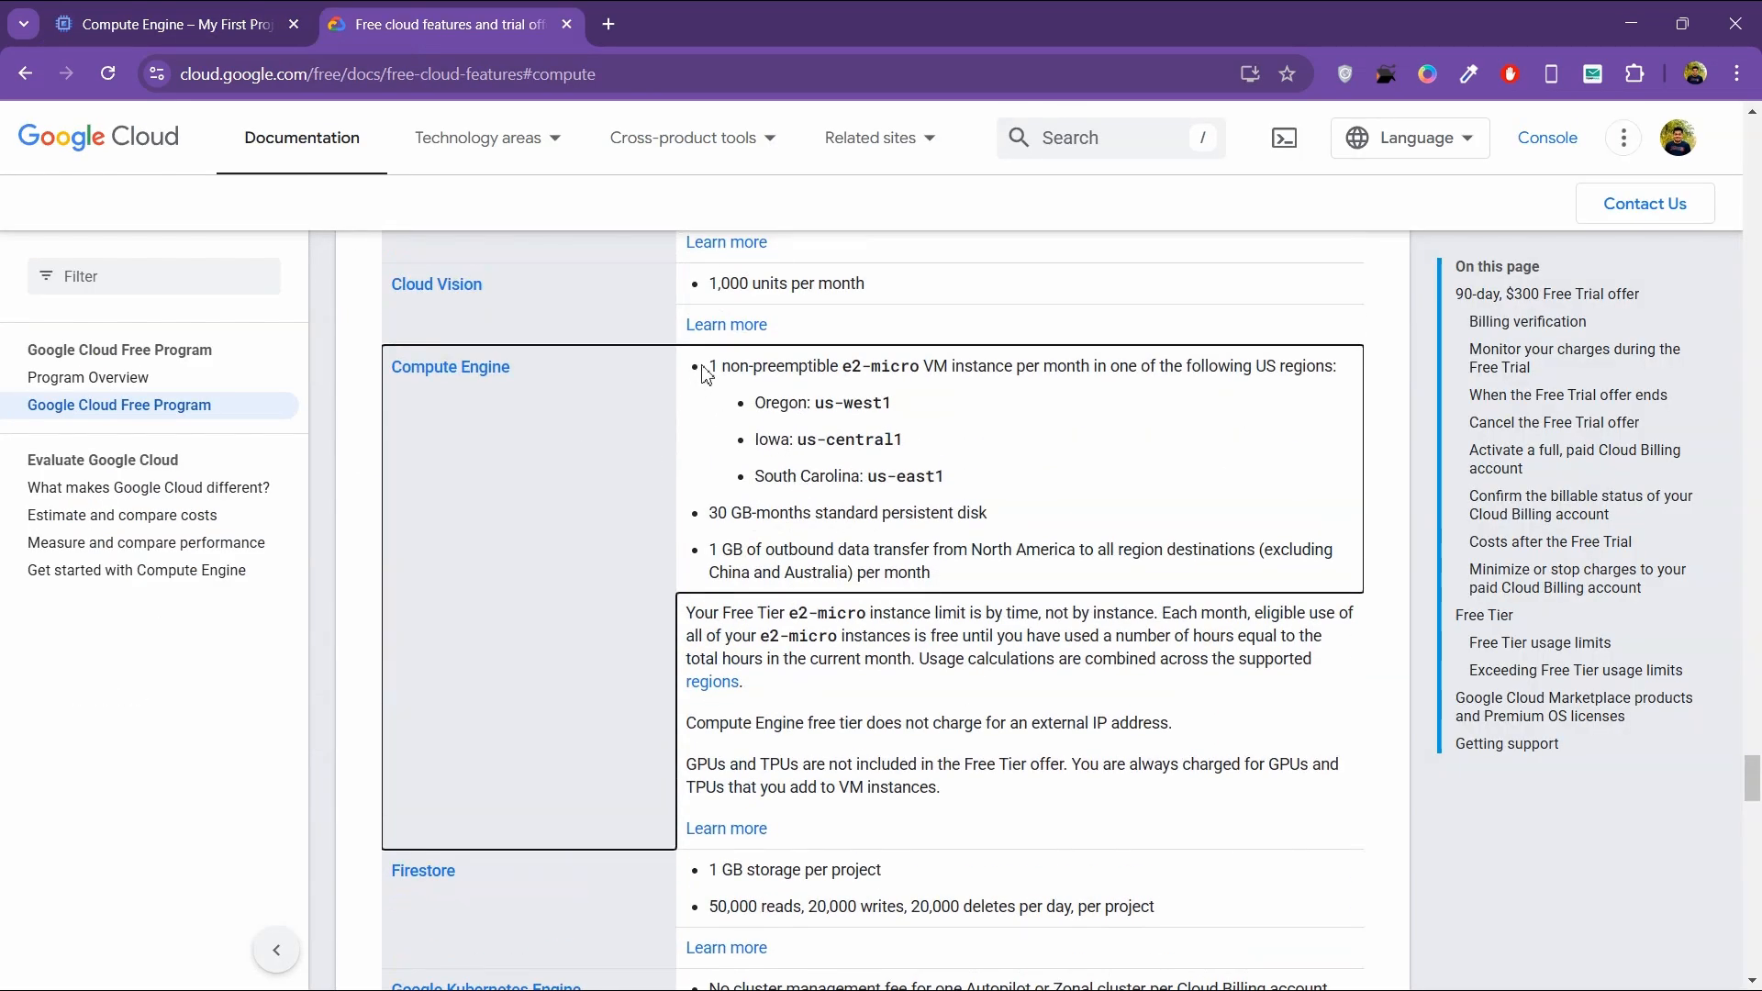
{"action": "left_click_drag", "start_coordinate": [705, 366], "coordinate": [971, 591]}
{"action": "left_click", "coordinate": [1064, 449]}
{"action": "left_click_drag", "start_coordinate": [959, 475], "coordinate": [748, 406]}
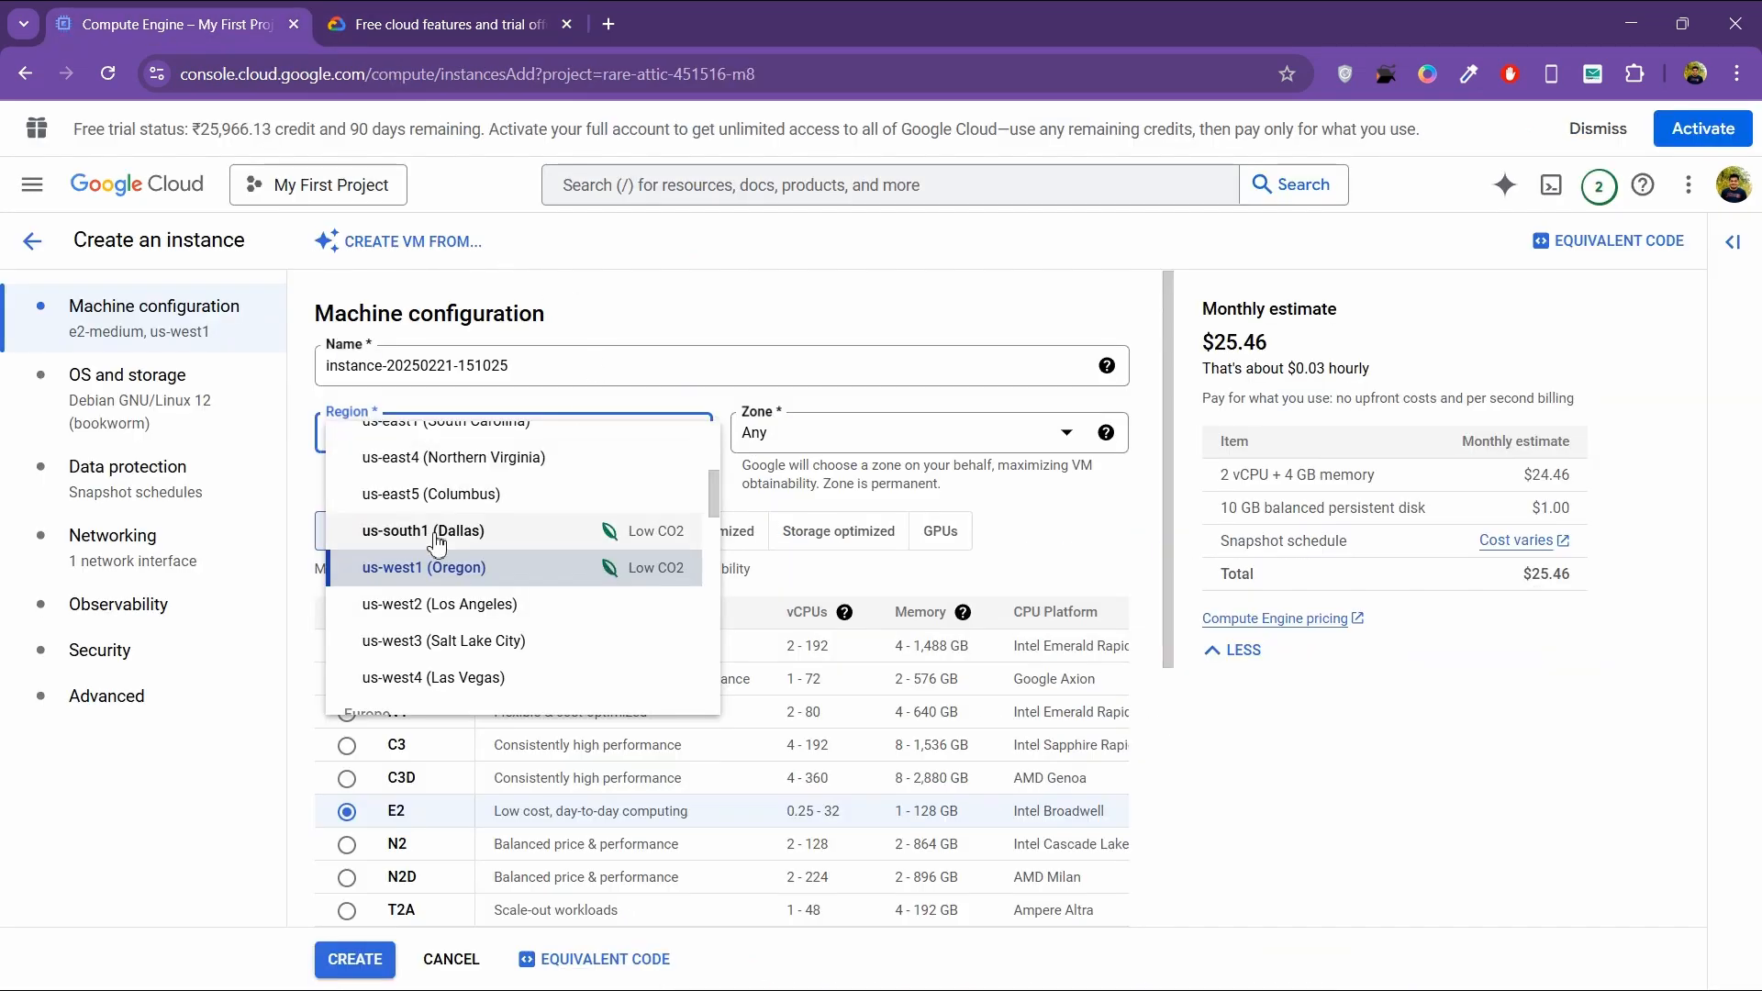
Step: Set the new VM instance's region to us-west1 (Oregon) and its zone to us-west1-a
{"action": "left_click", "coordinate": [422, 567]}
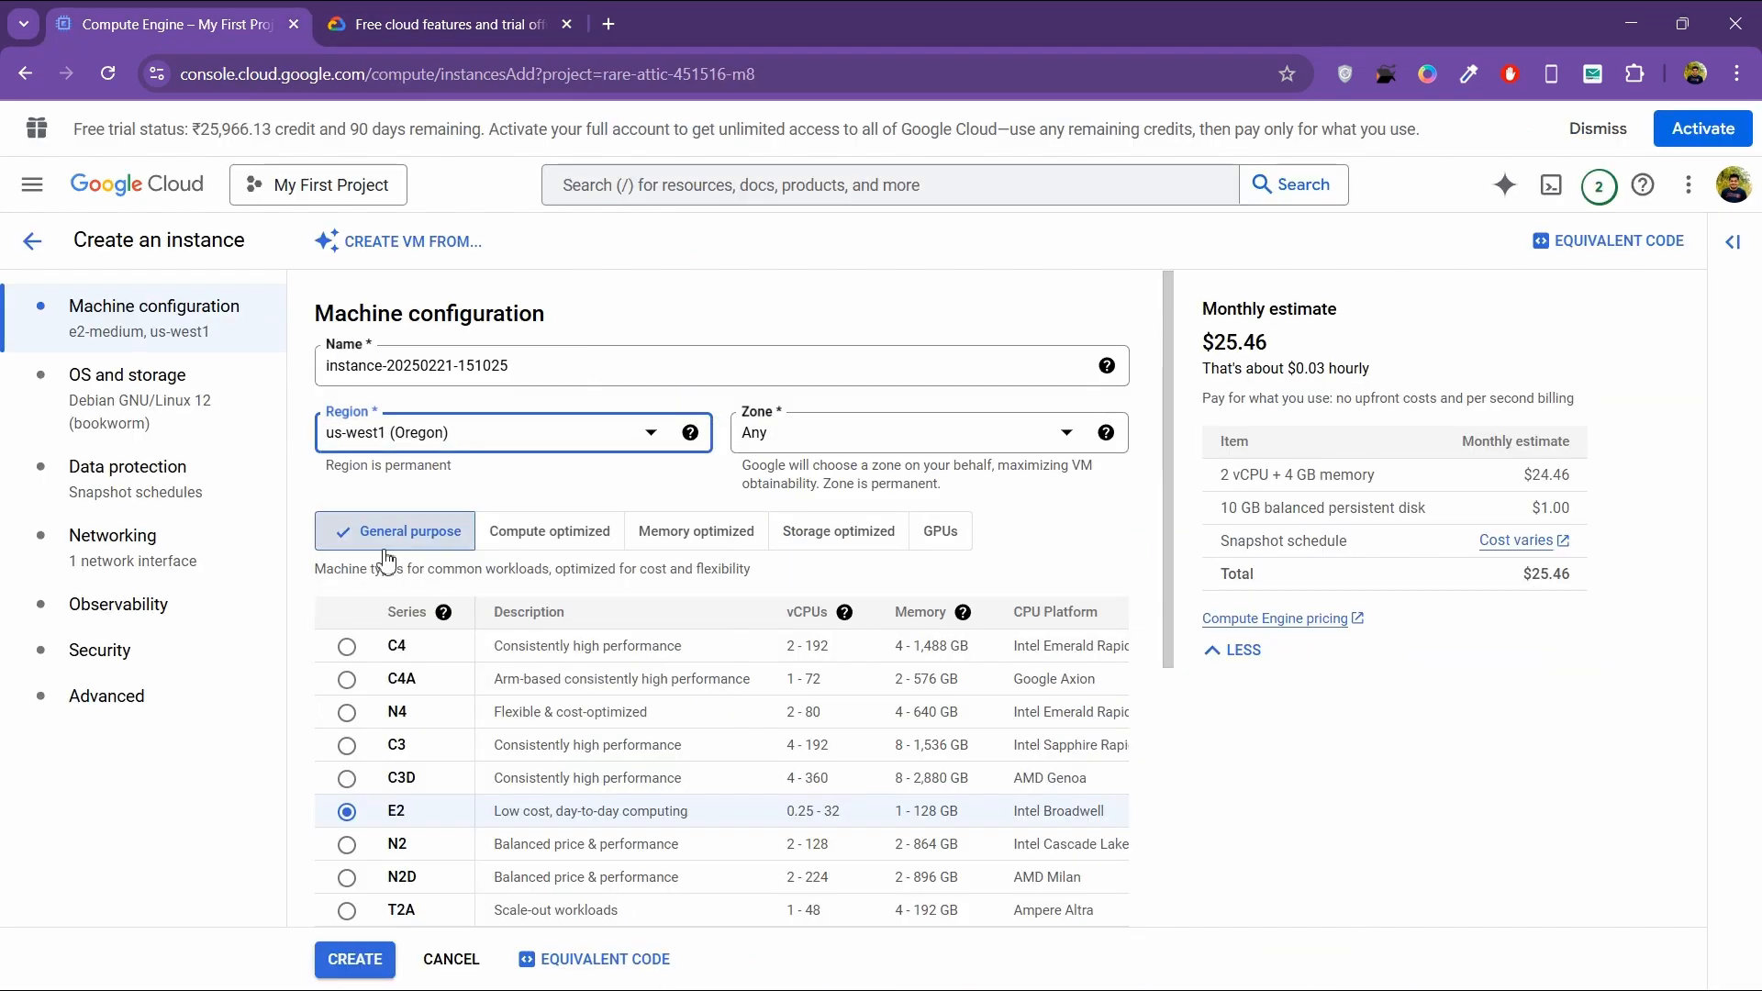
{"action": "left_click", "coordinate": [881, 438]}
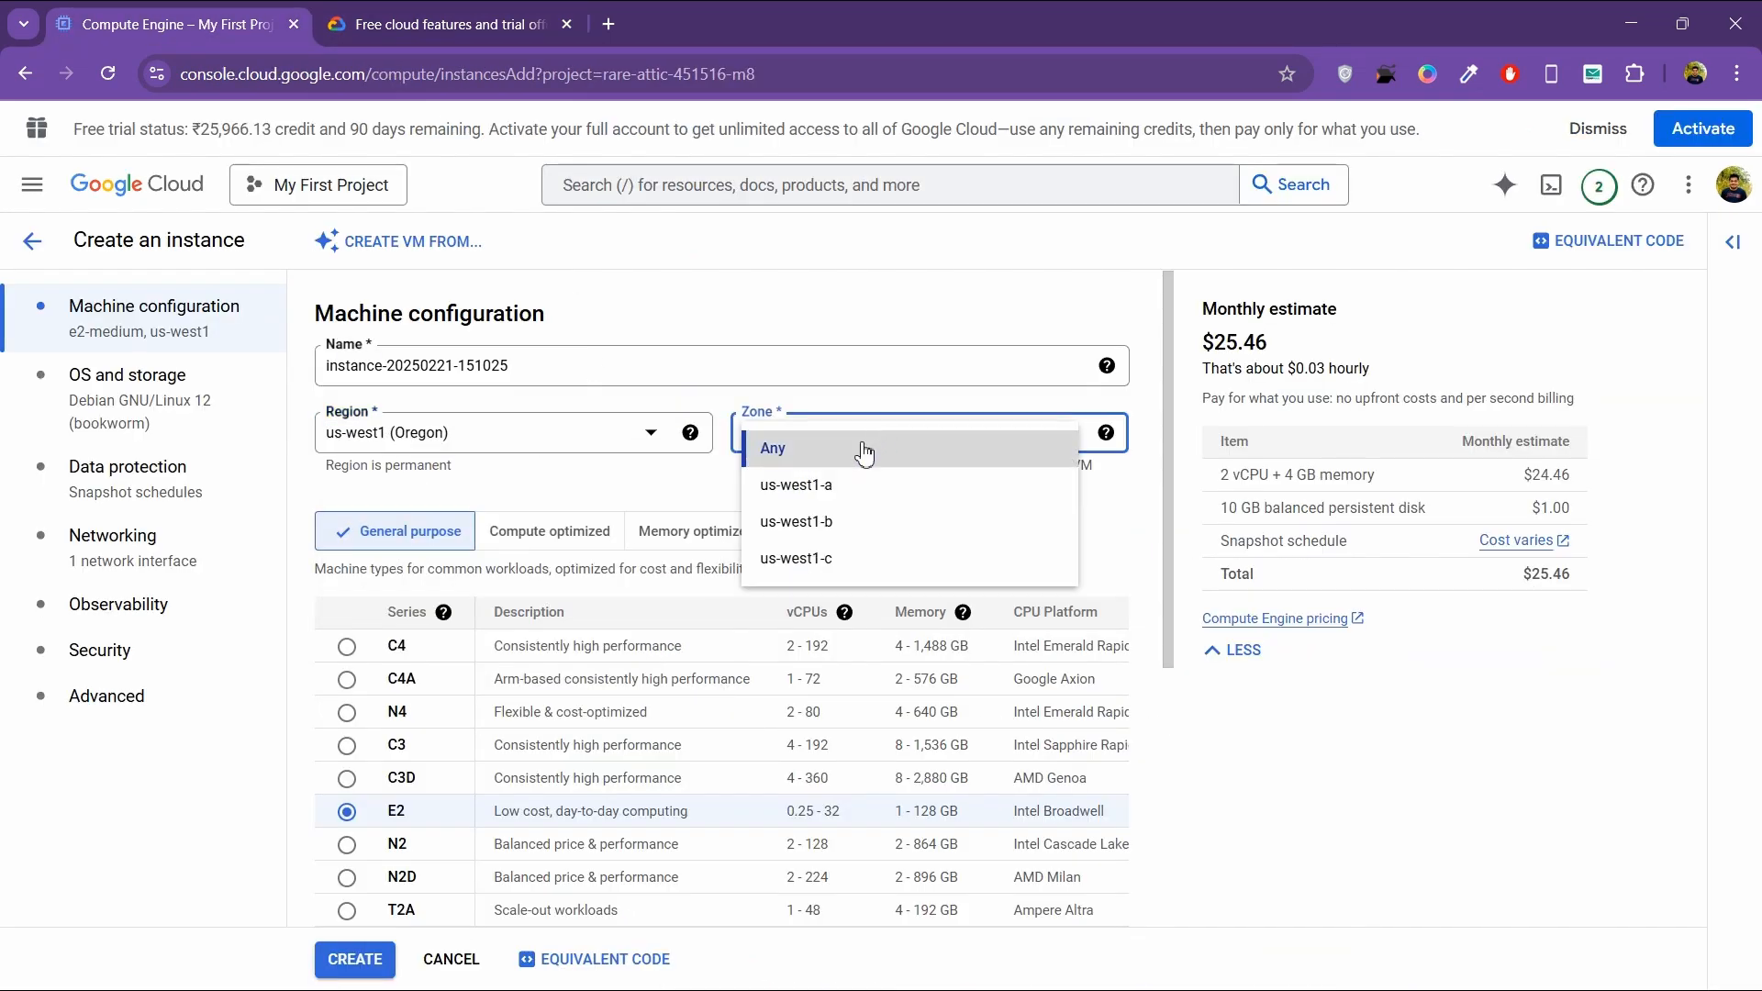
{"action": "left_click", "coordinate": [838, 484]}
Step: Set the machine type to the shared-core e2-micro preset in the E2 series
{"action": "scroll", "coordinate": [760, 459], "scroll_direction": "down", "scroll_amount": 3}
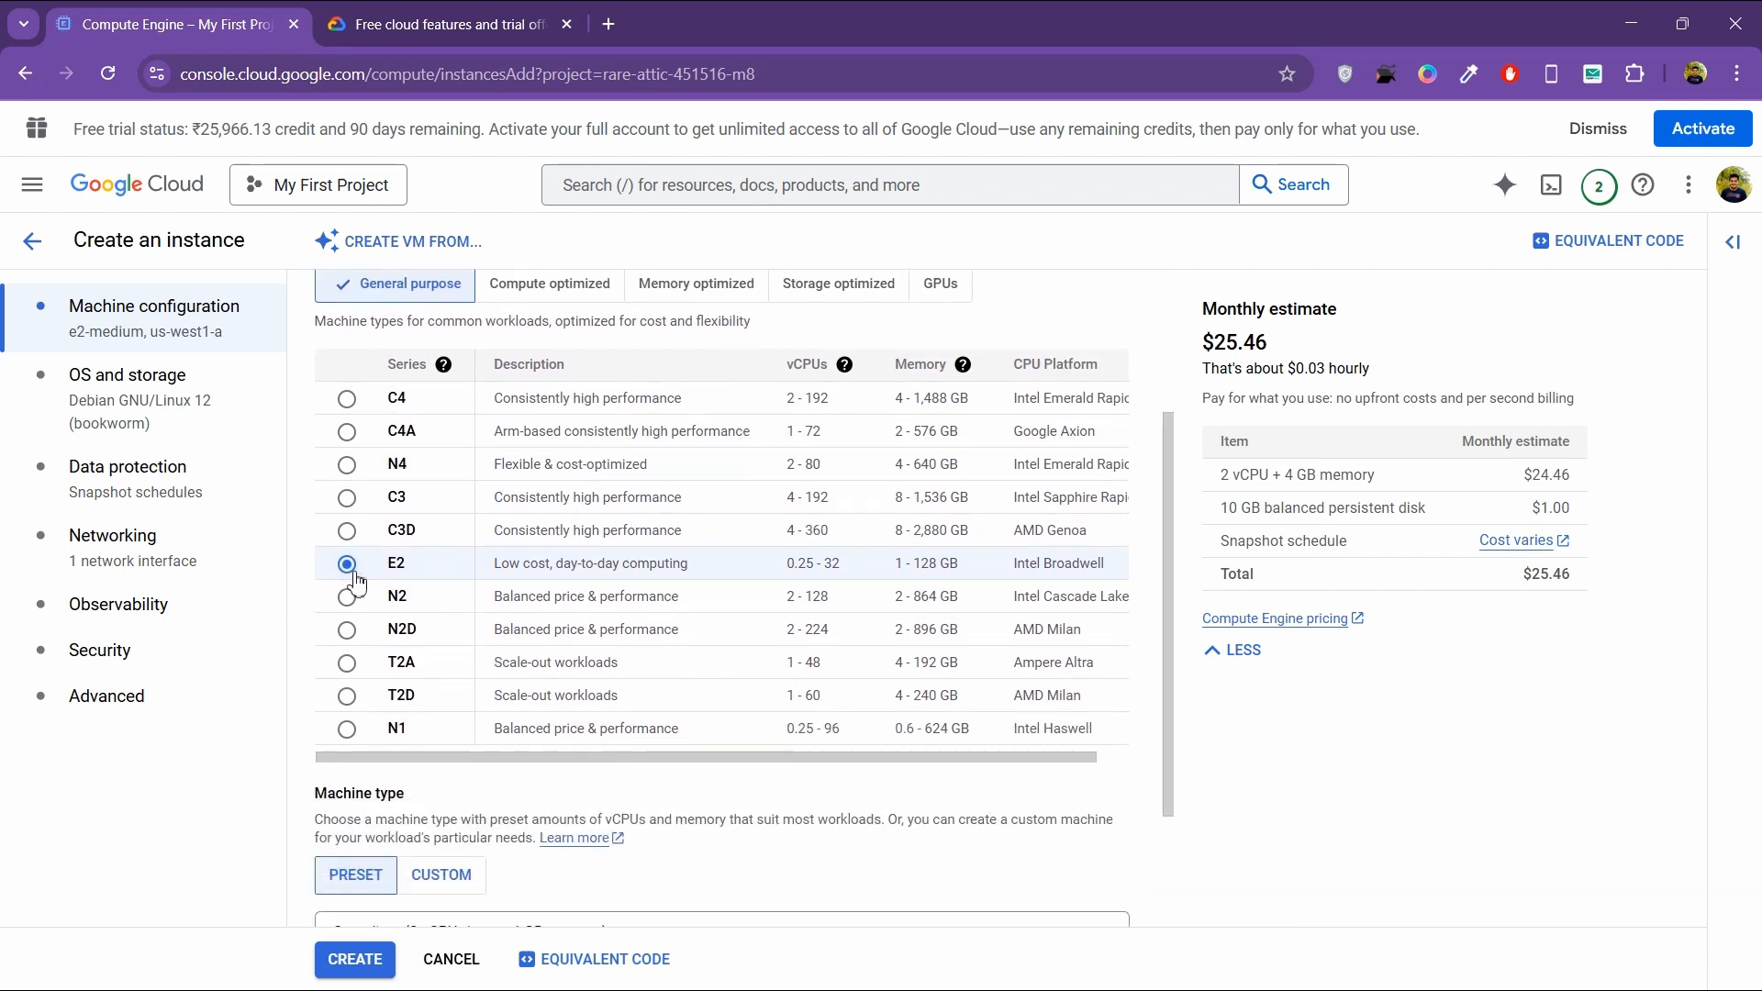
{"action": "scroll", "coordinate": [466, 568], "scroll_direction": "down", "scroll_amount": 2}
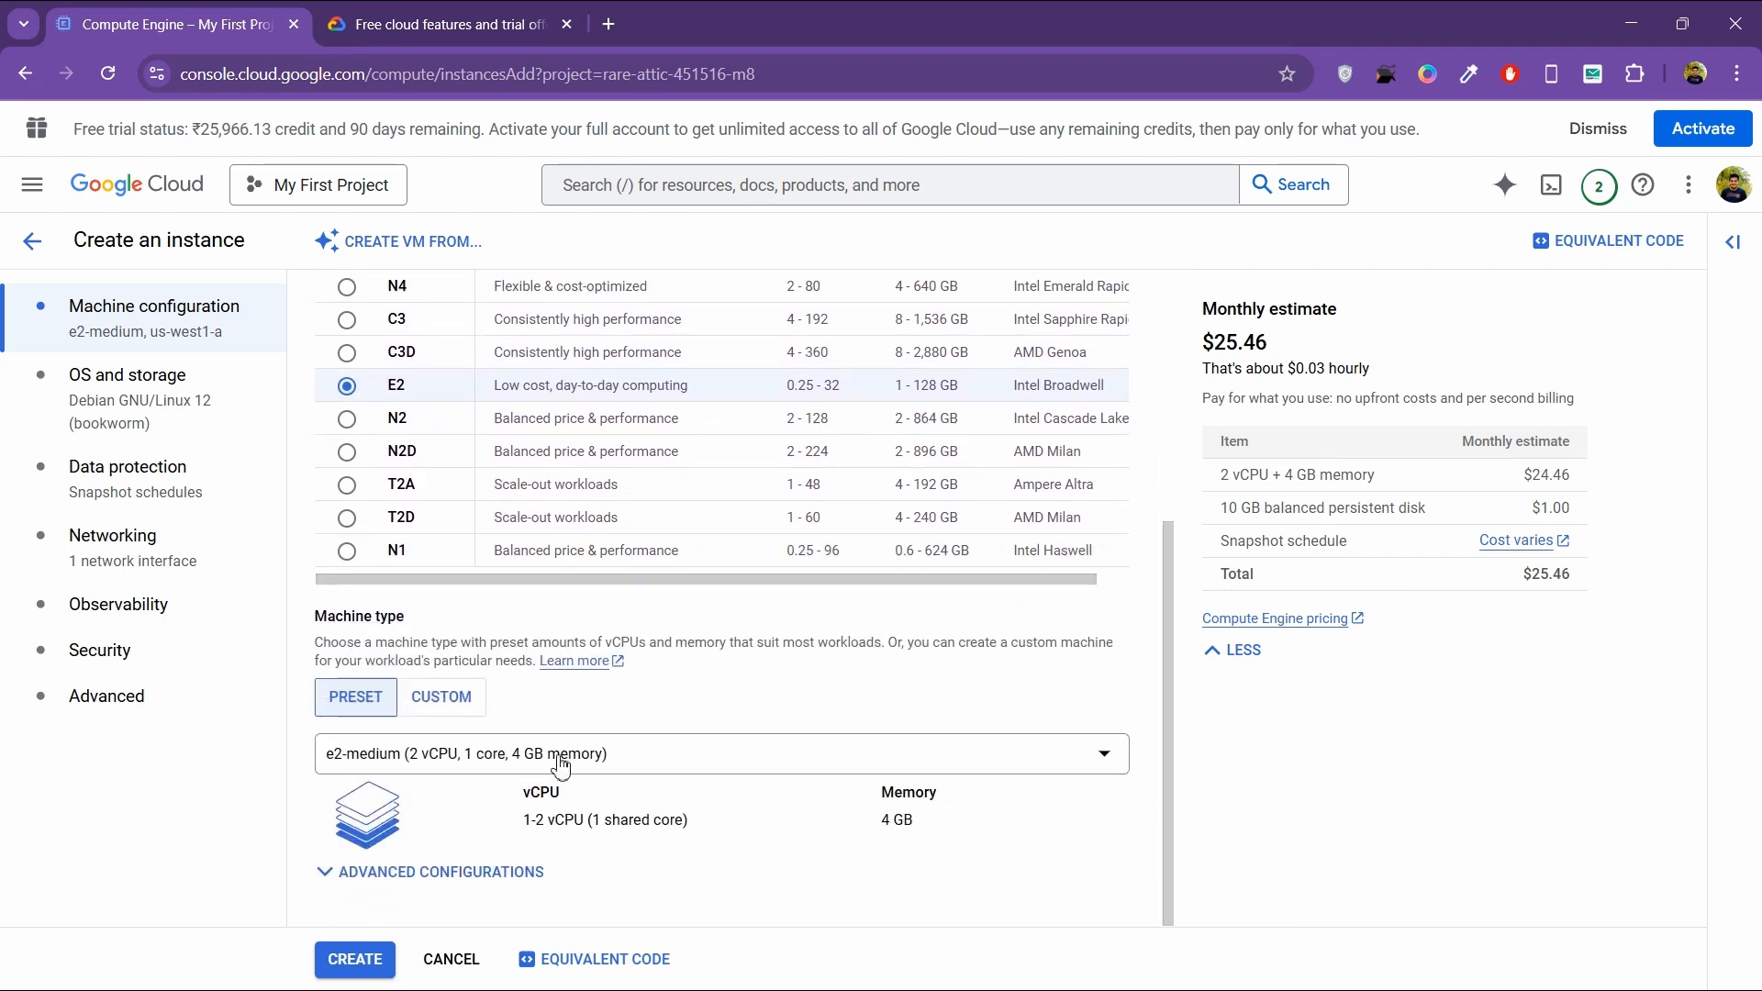
{"action": "left_click", "coordinate": [620, 752]}
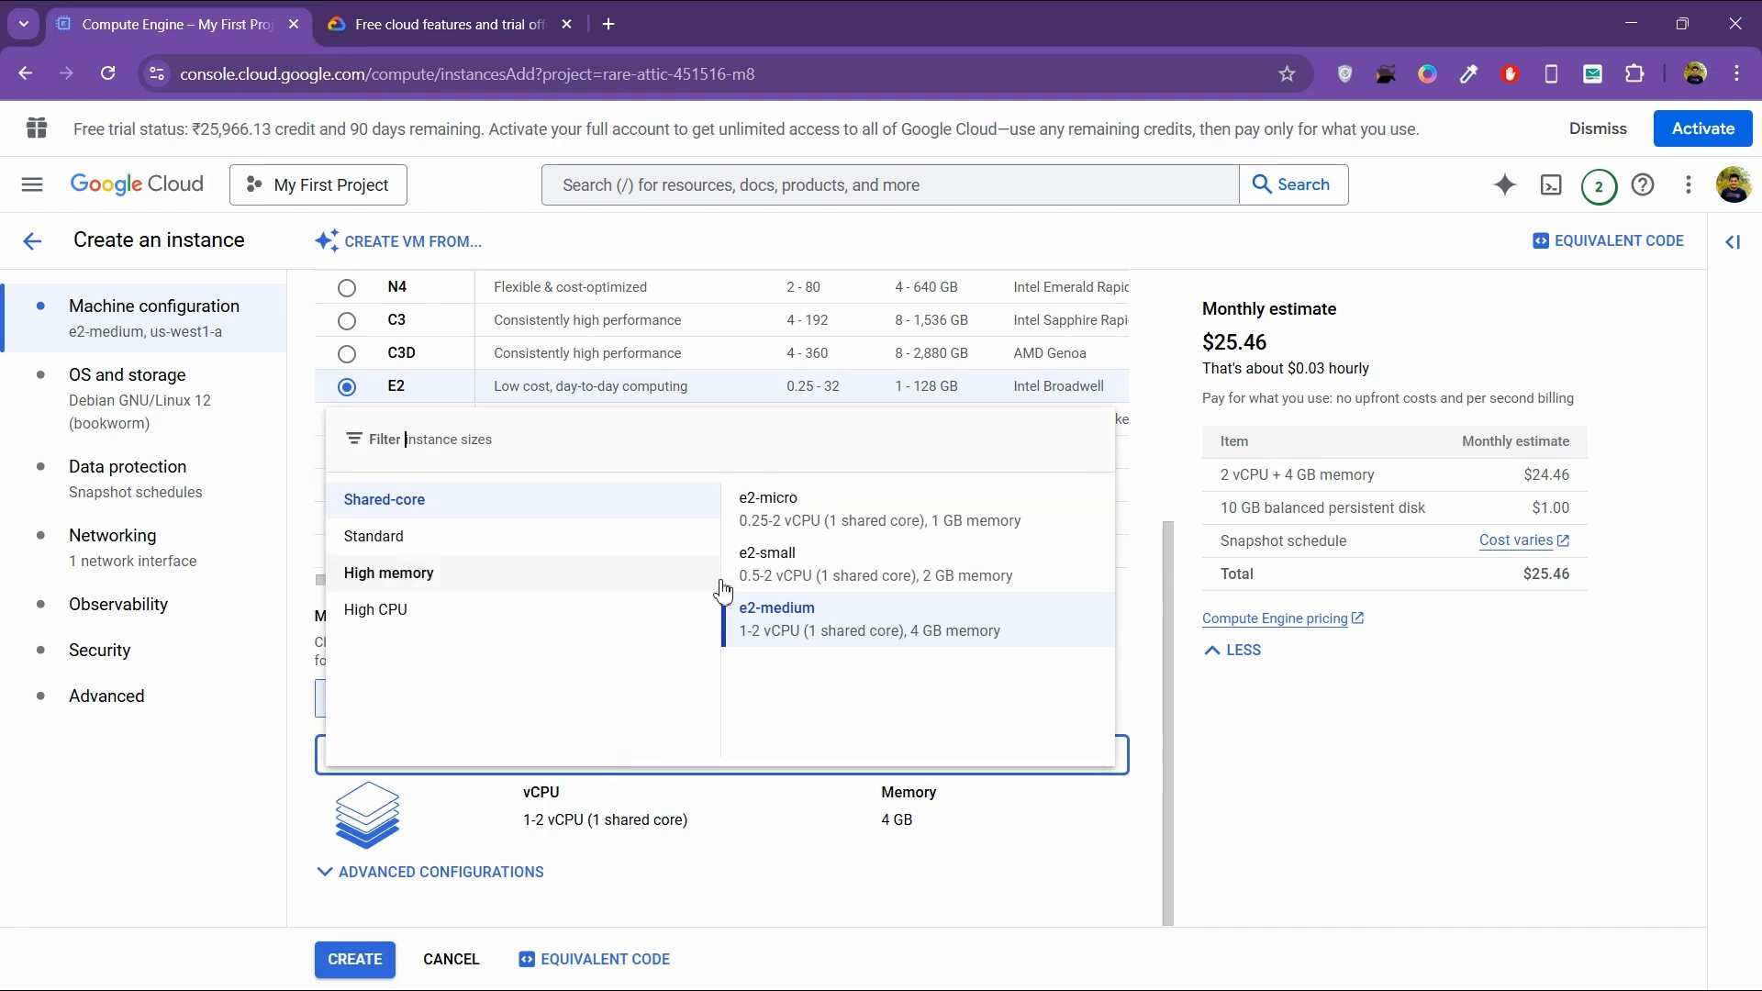
{"action": "left_click", "coordinate": [785, 528]}
Step: Change the VM's boot disk to a 30 GB standard persistent disk, keeping Debian GNU/Linux 12 (bookworm)
{"action": "left_click", "coordinate": [228, 396]}
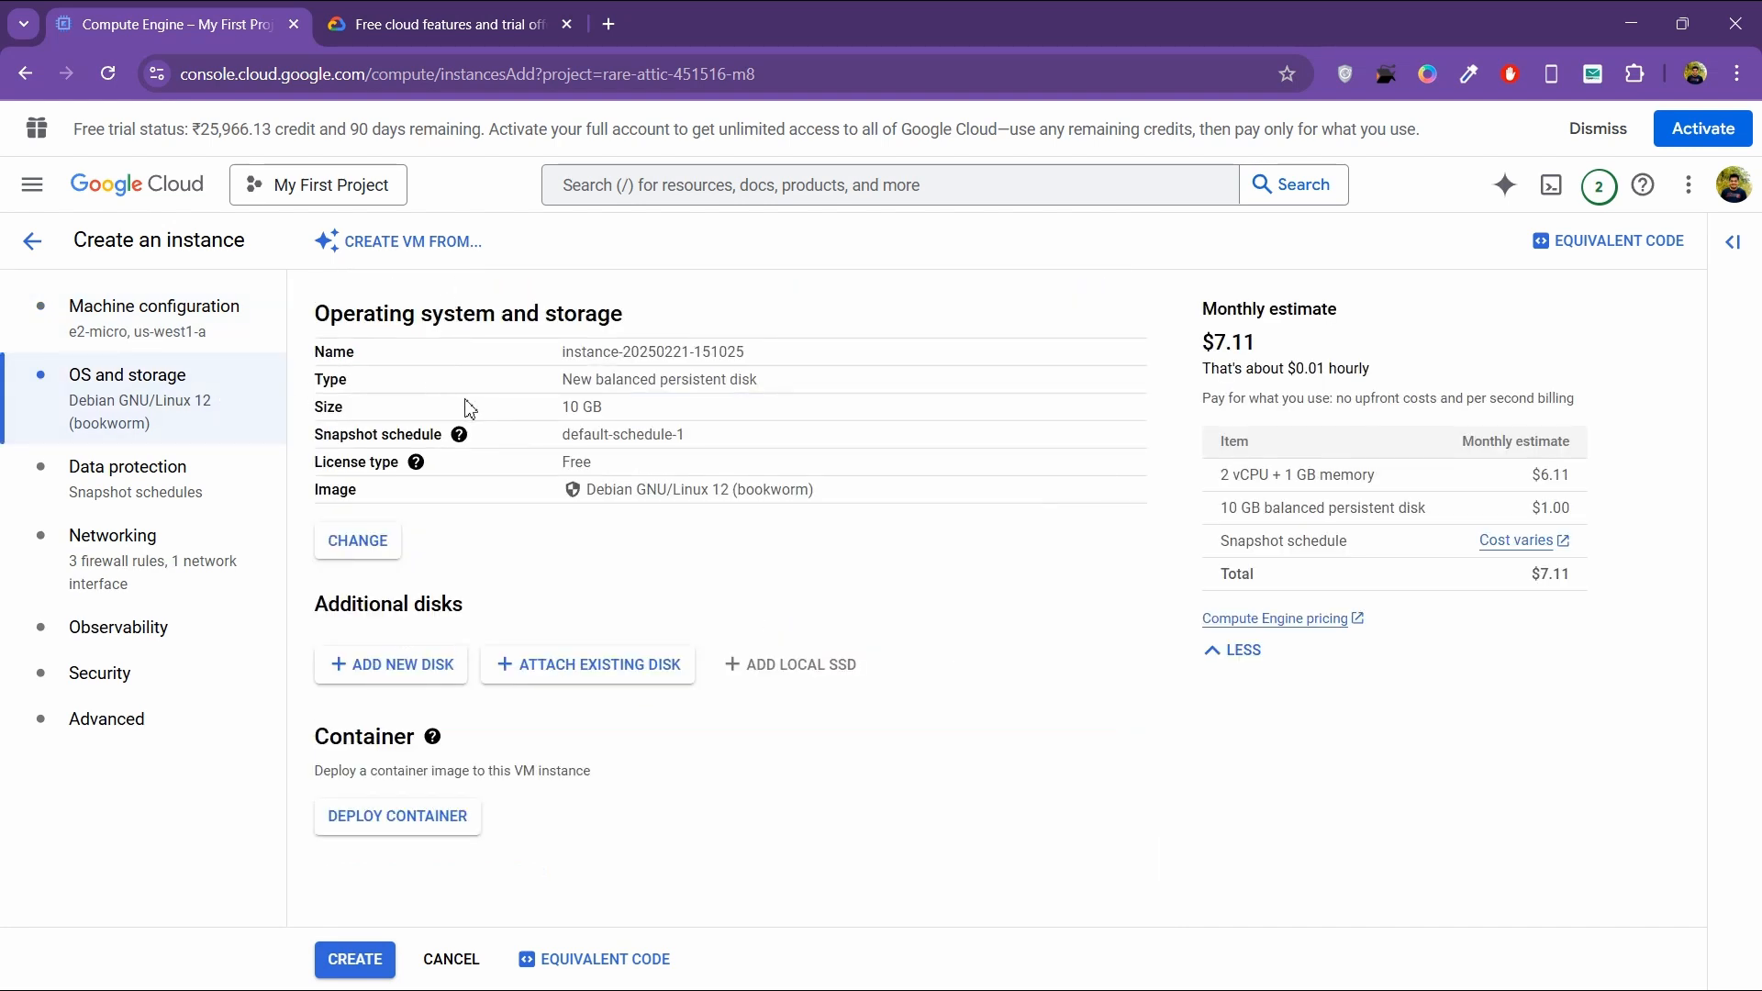
{"action": "left_click", "coordinate": [399, 548]}
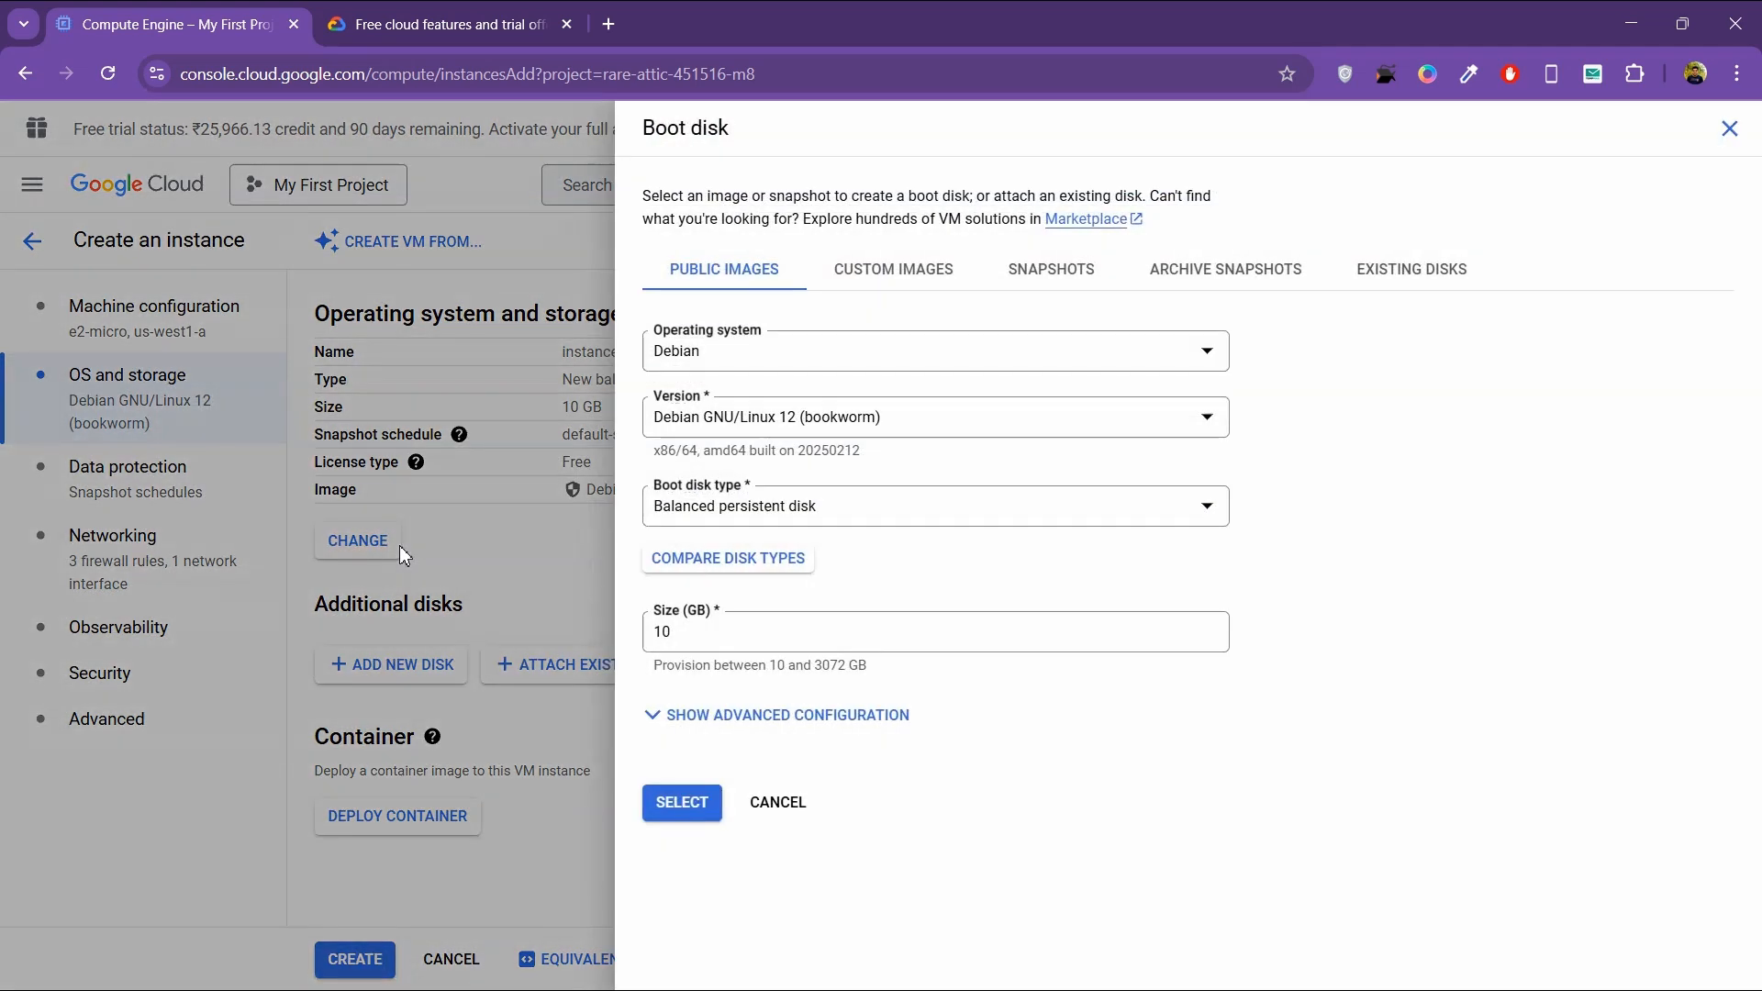
{"action": "left_click", "coordinate": [721, 505]}
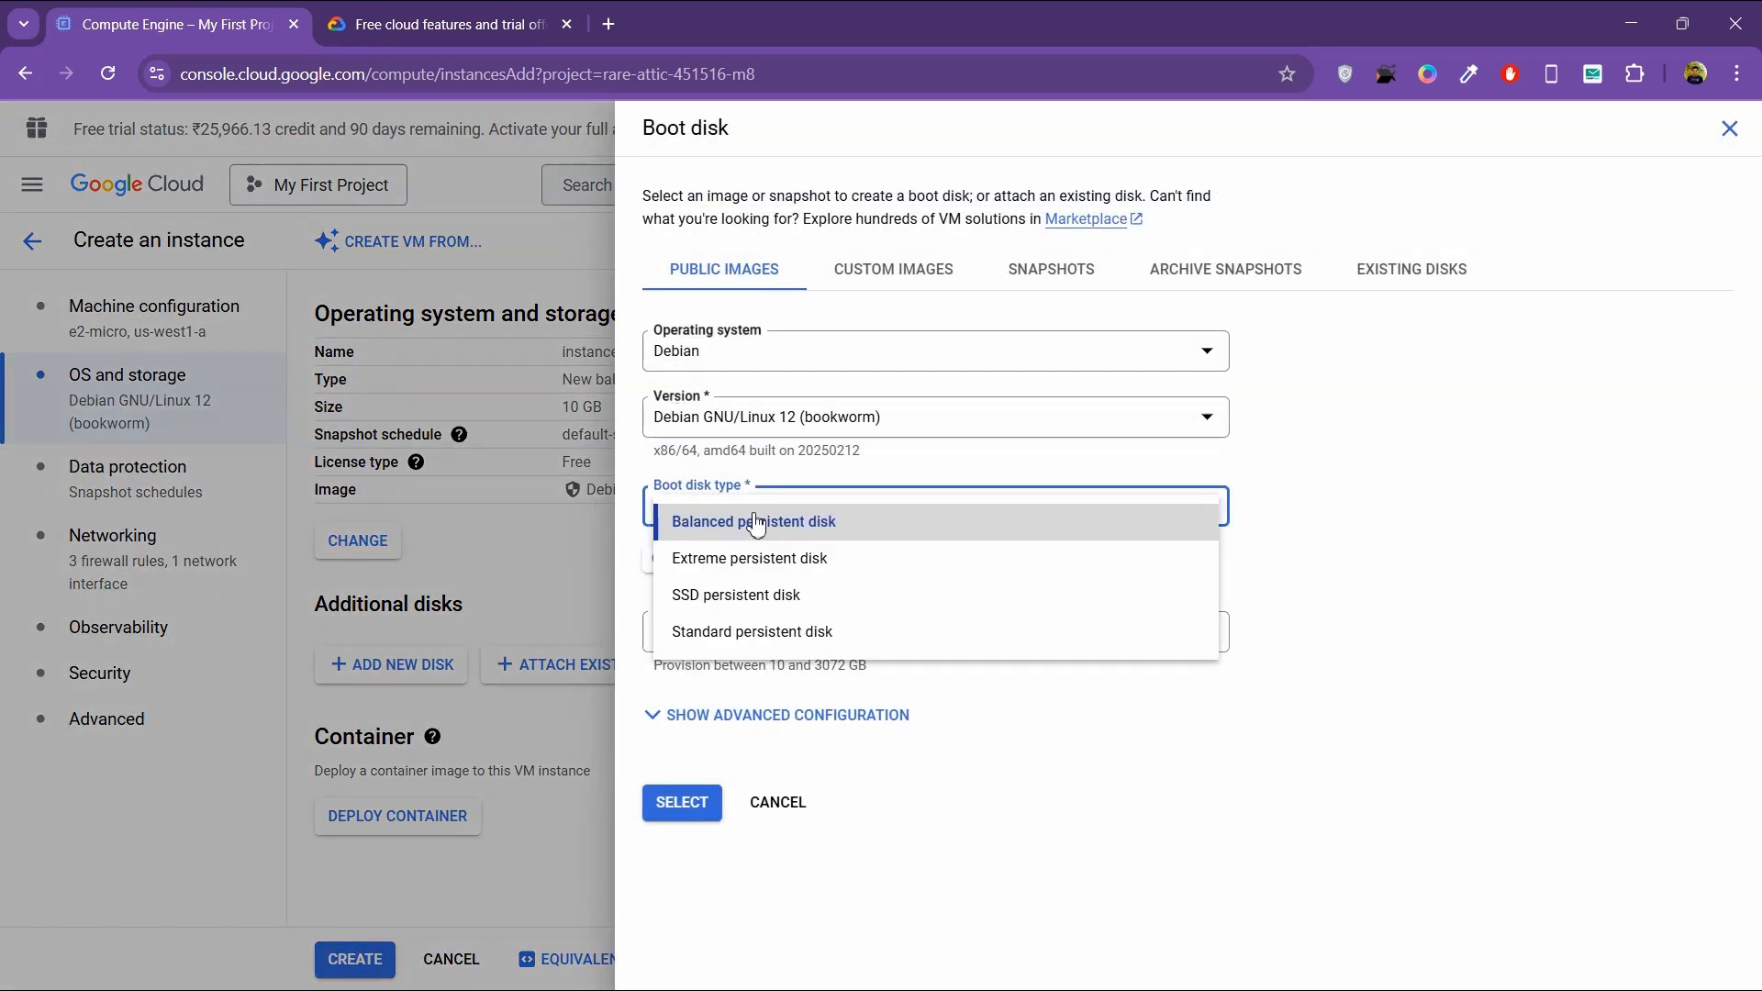
{"action": "left_click", "coordinate": [739, 631]}
{"action": "left_click", "coordinate": [730, 639]}
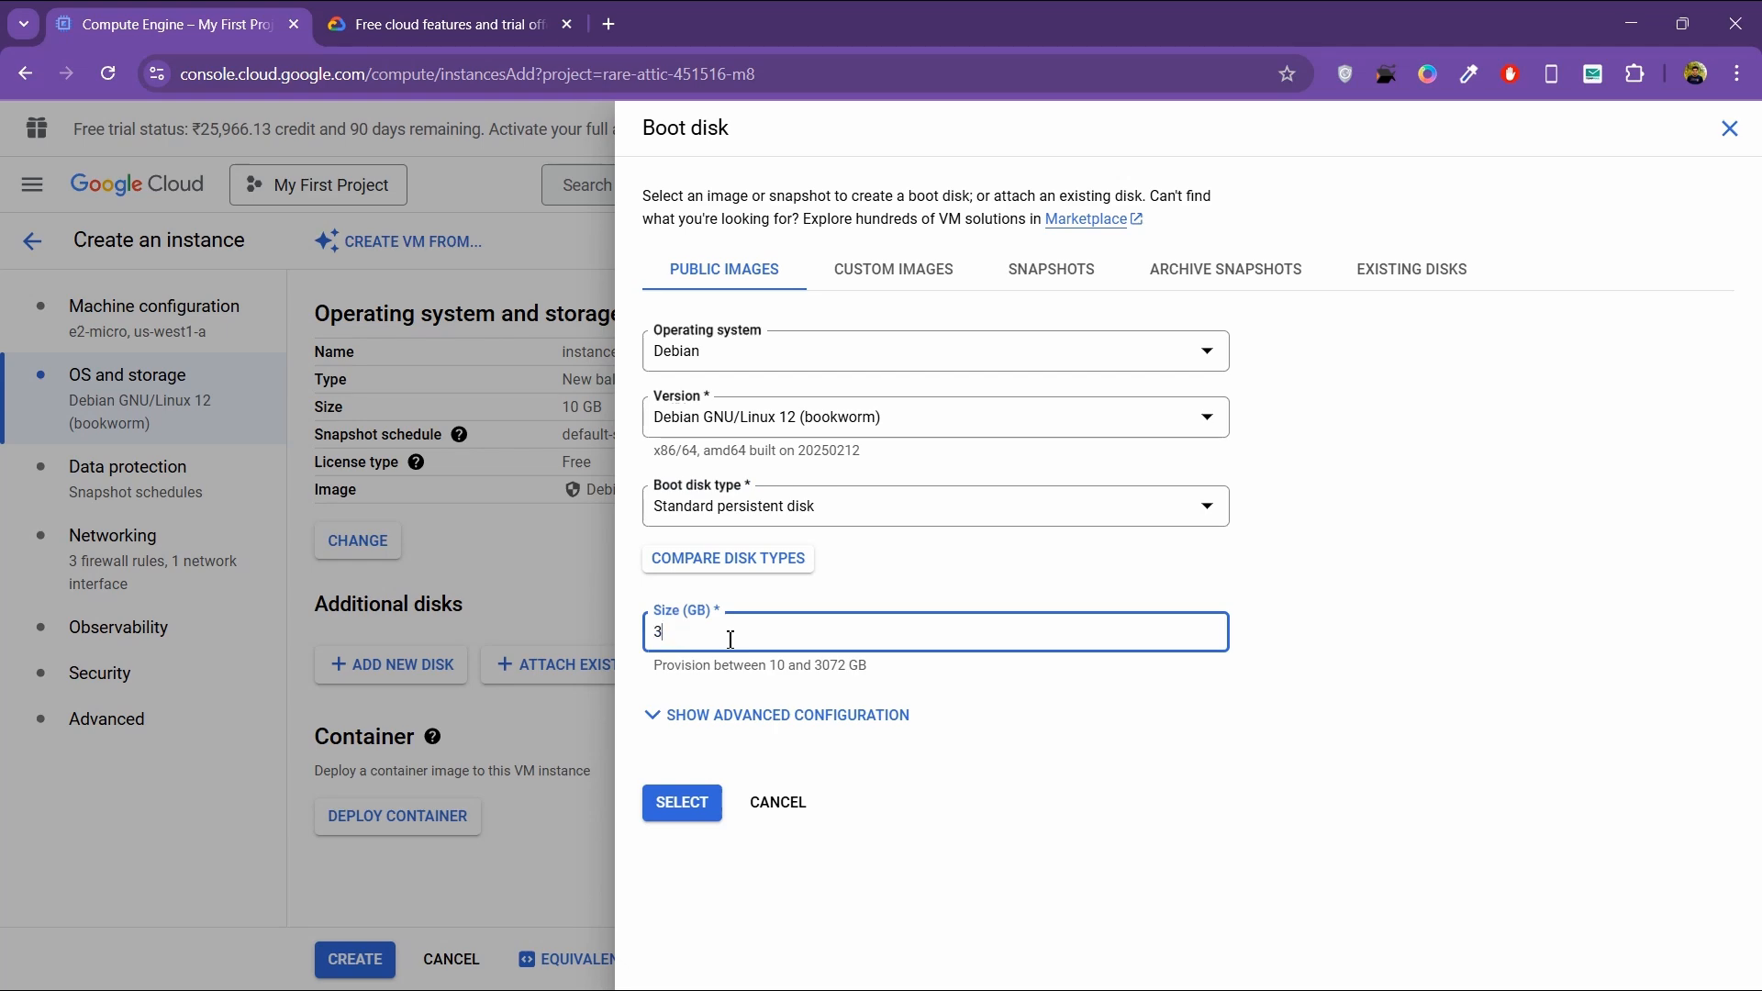
{"action": "left_click", "coordinate": [681, 803]}
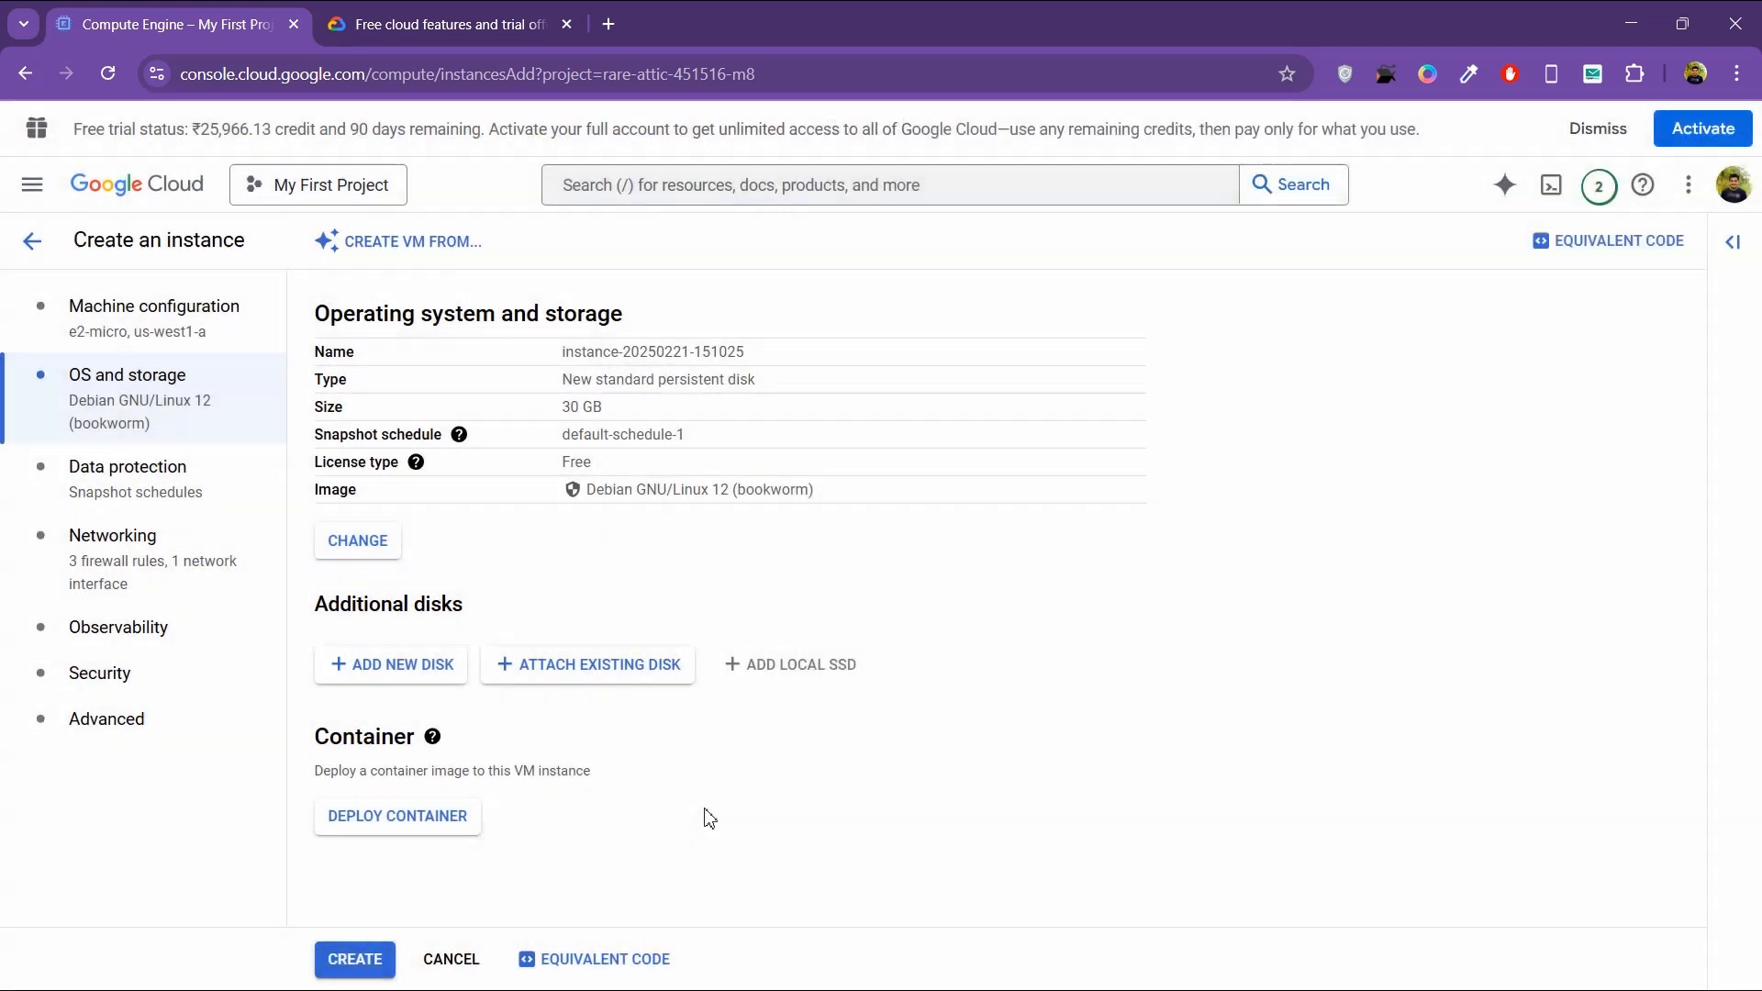
Step: Allow HTTP traffic, HTTPS traffic and load balancer health checks in the VM's networking settings, and create the instance
{"action": "scroll", "coordinate": [550, 532], "scroll_direction": "down", "scroll_amount": 10}
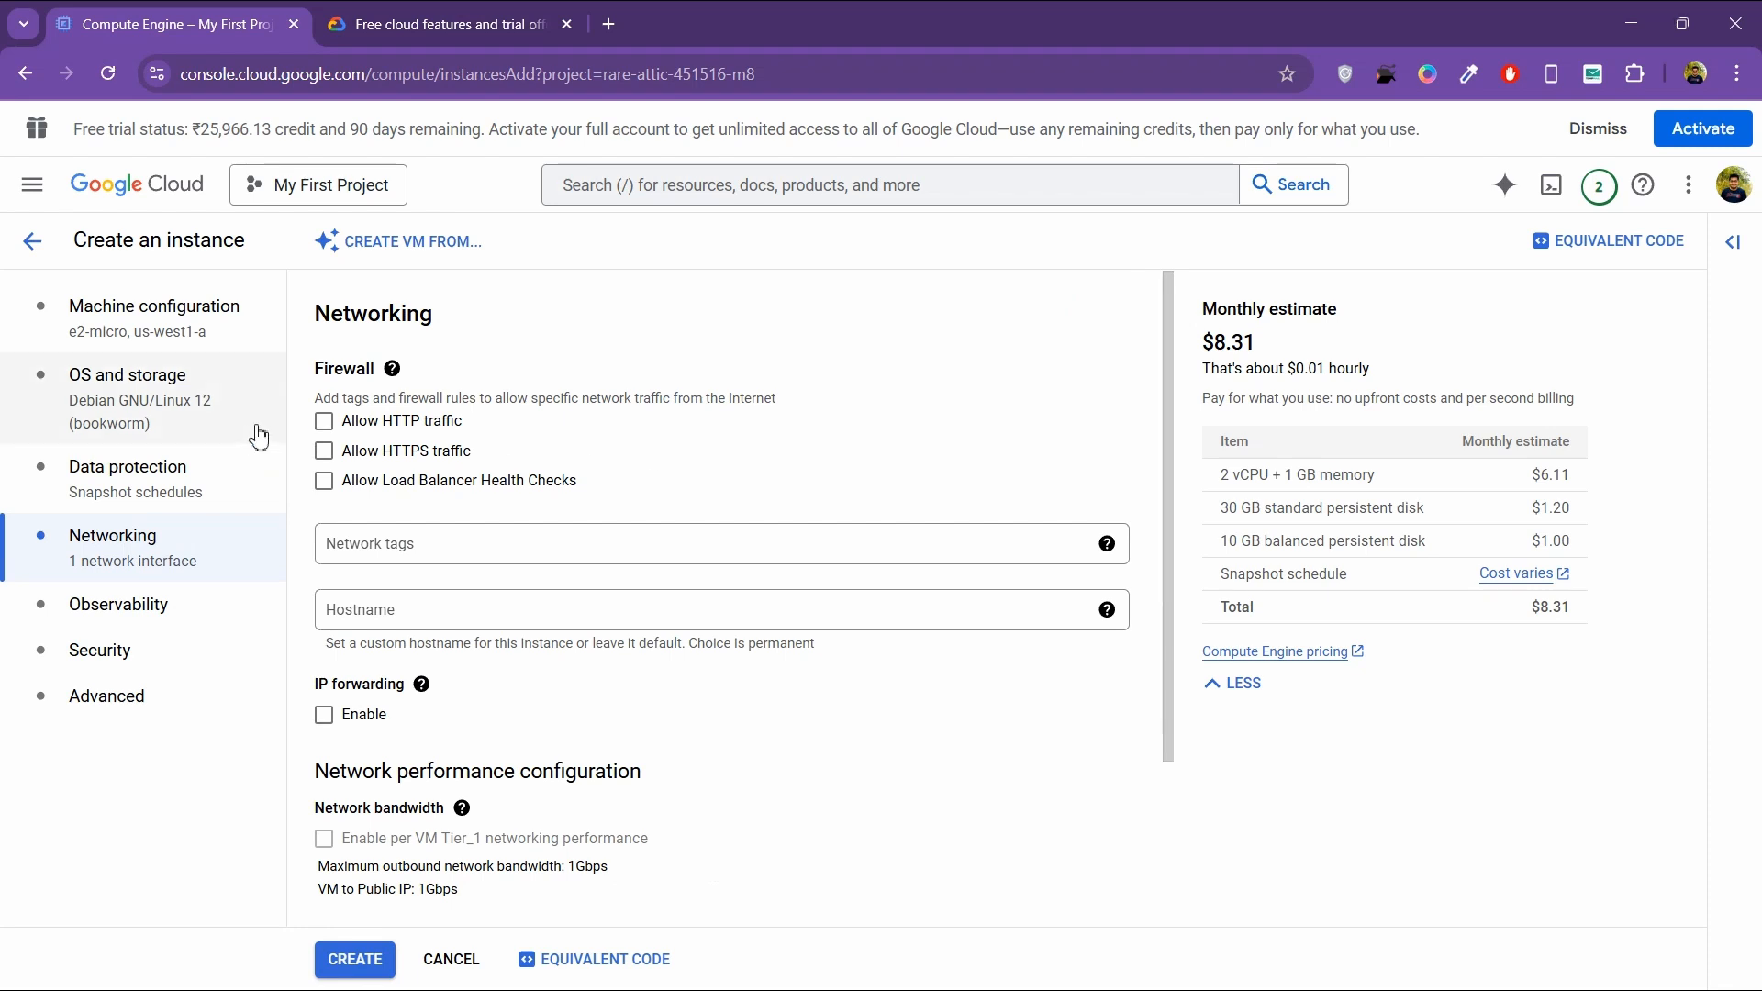
{"action": "left_click", "coordinate": [323, 422]}
{"action": "left_click", "coordinate": [323, 450]}
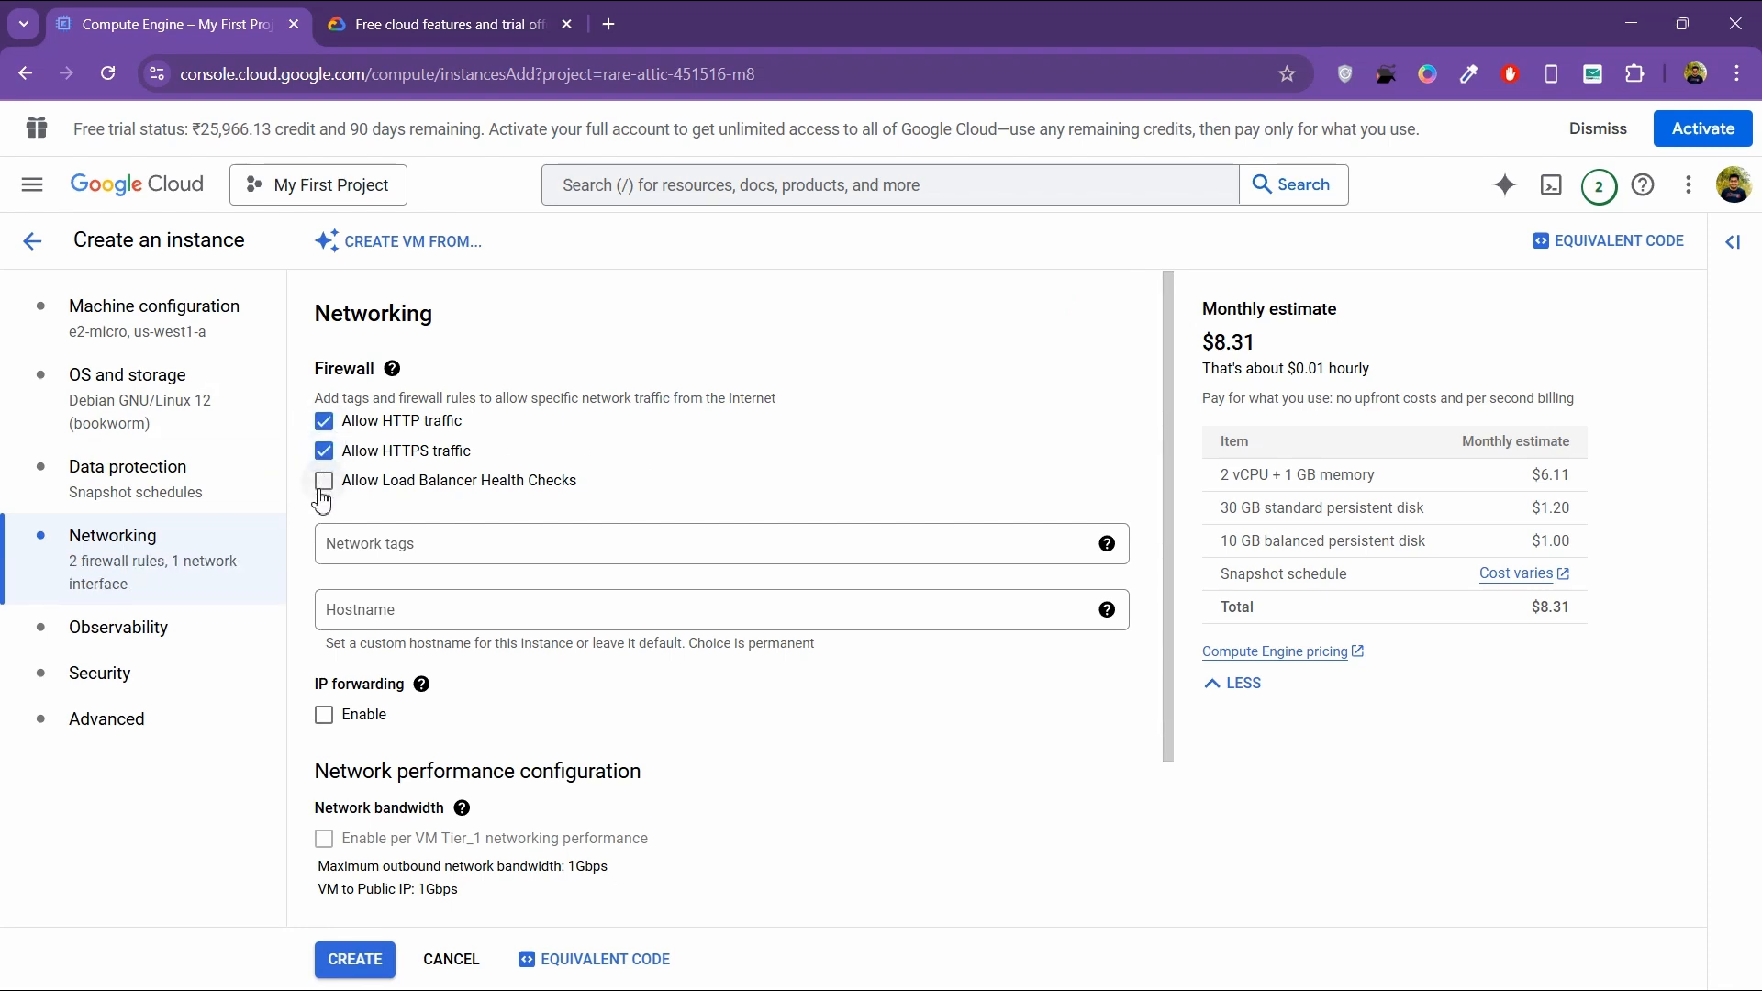
{"action": "left_click", "coordinate": [323, 480]}
{"action": "scroll", "coordinate": [675, 470], "scroll_direction": "down", "scroll_amount": 2}
{"action": "left_click", "coordinate": [384, 959]}
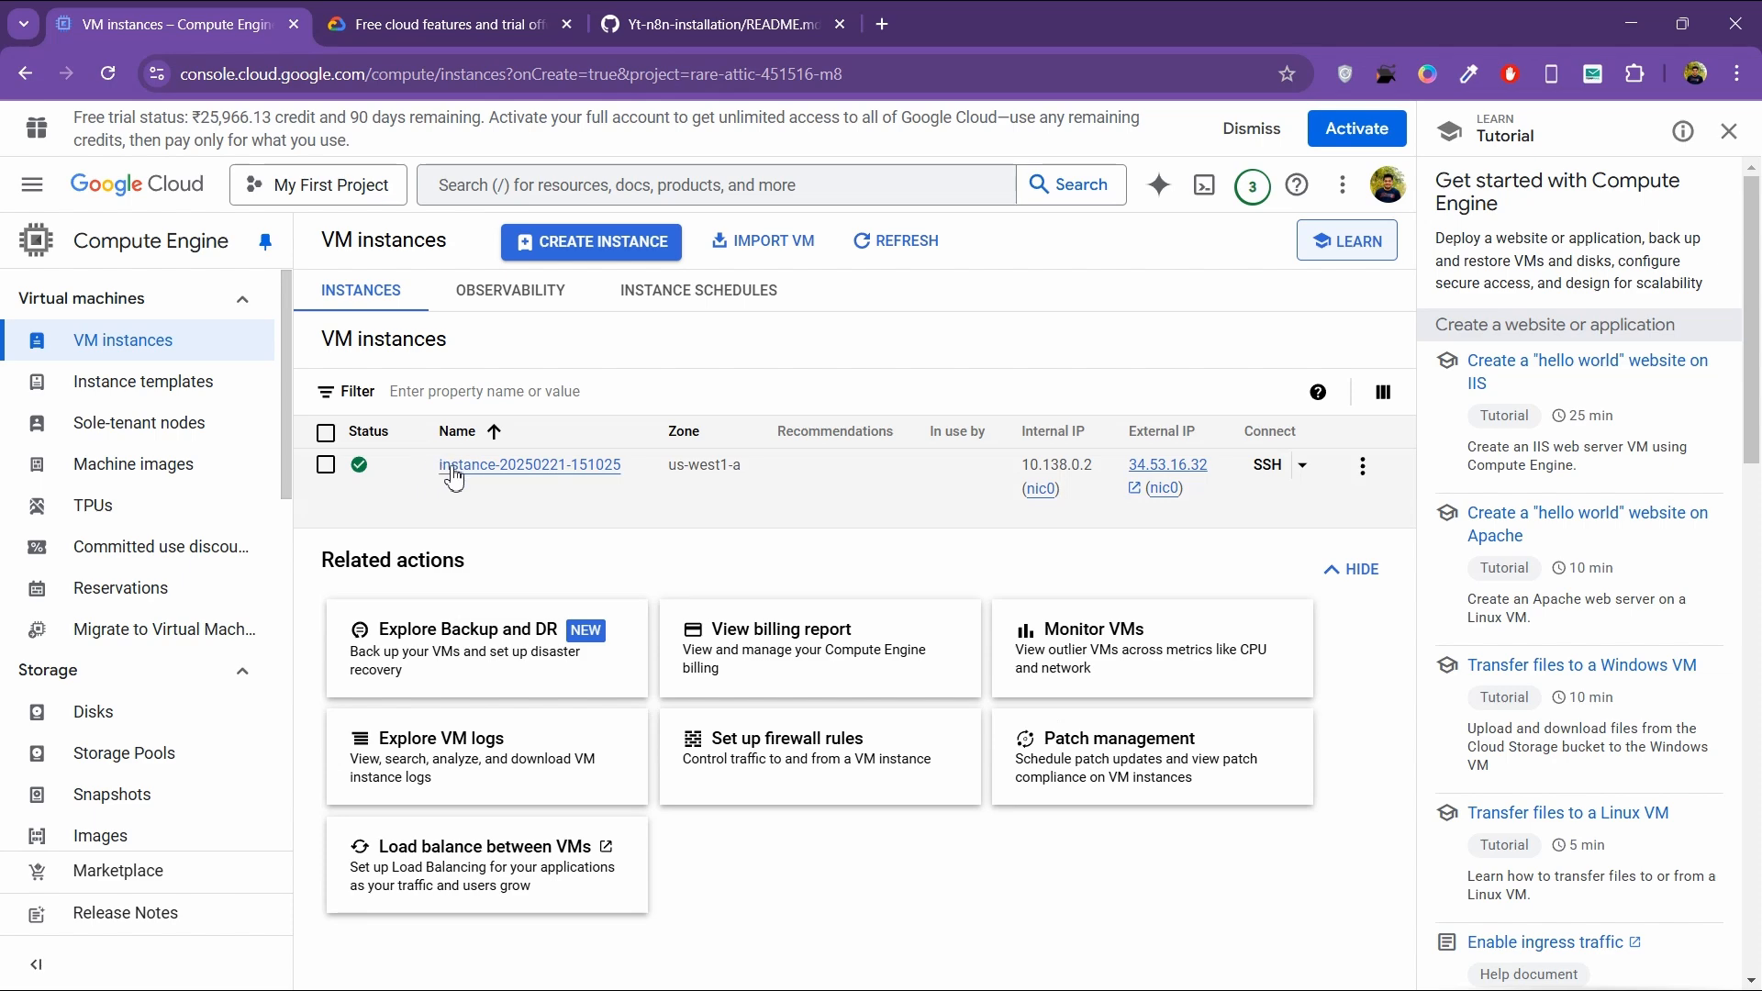
Step: Open an SSH-in-browser session to the new VM instance and authorize the connection
{"action": "left_click", "coordinate": [1268, 468]}
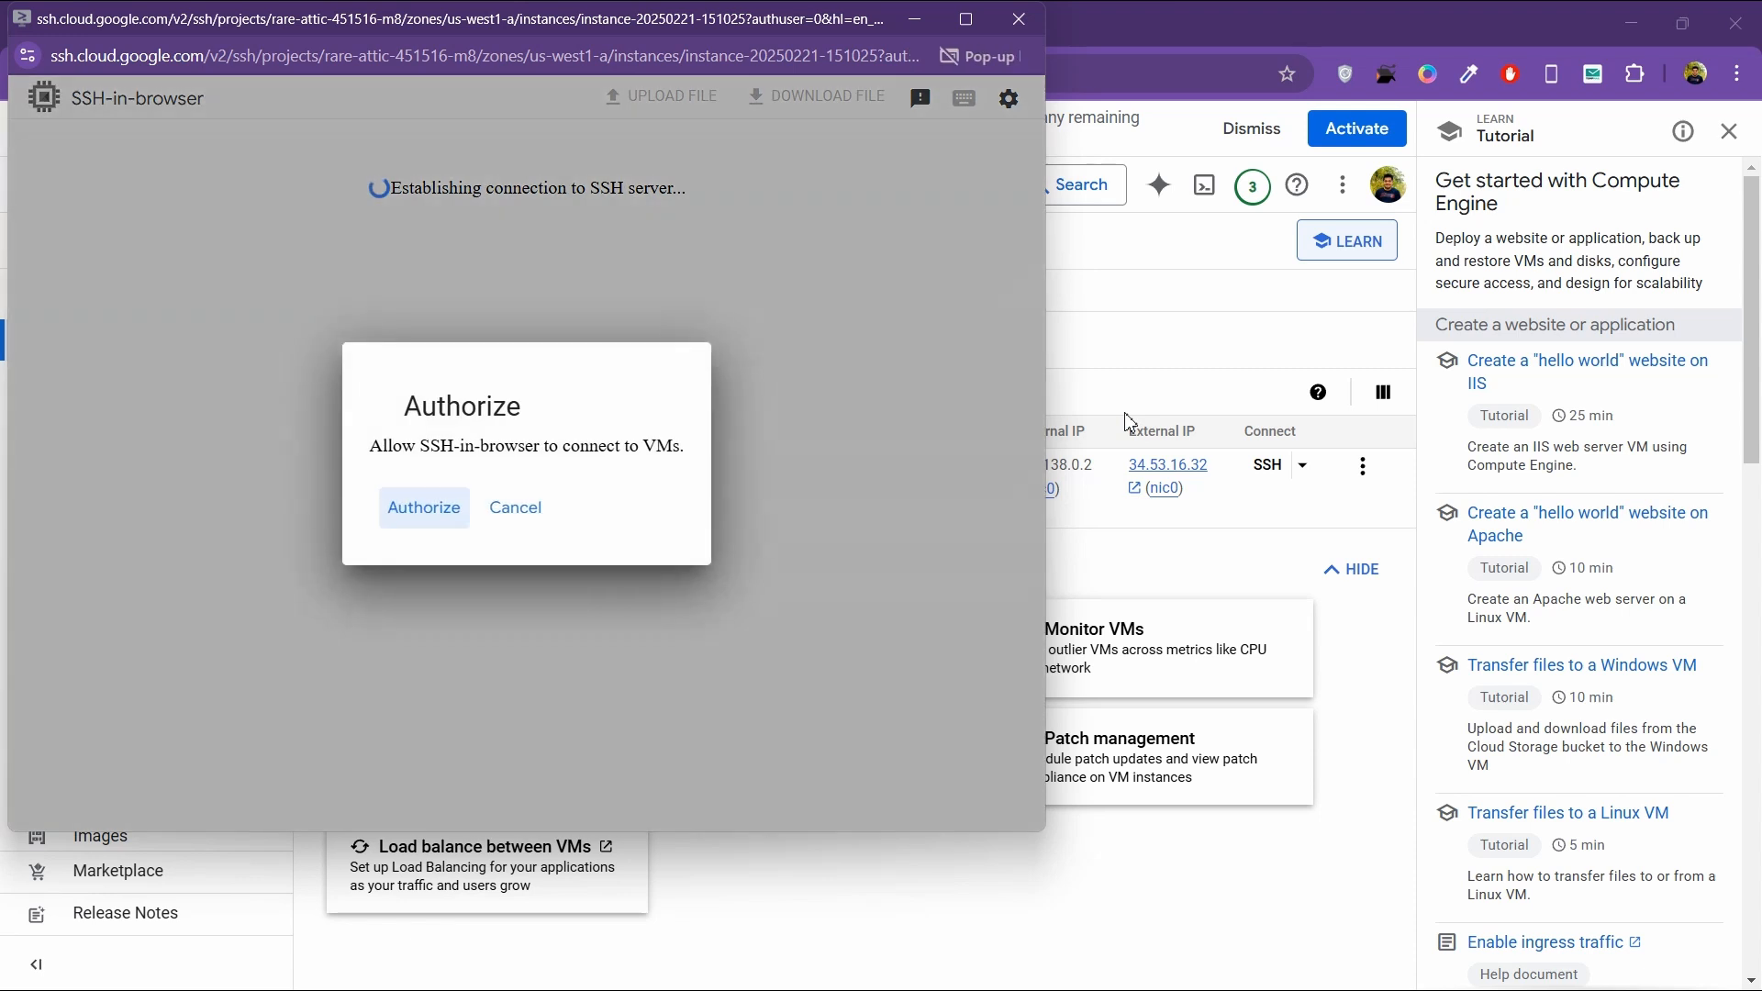
{"action": "left_click", "coordinate": [406, 519]}
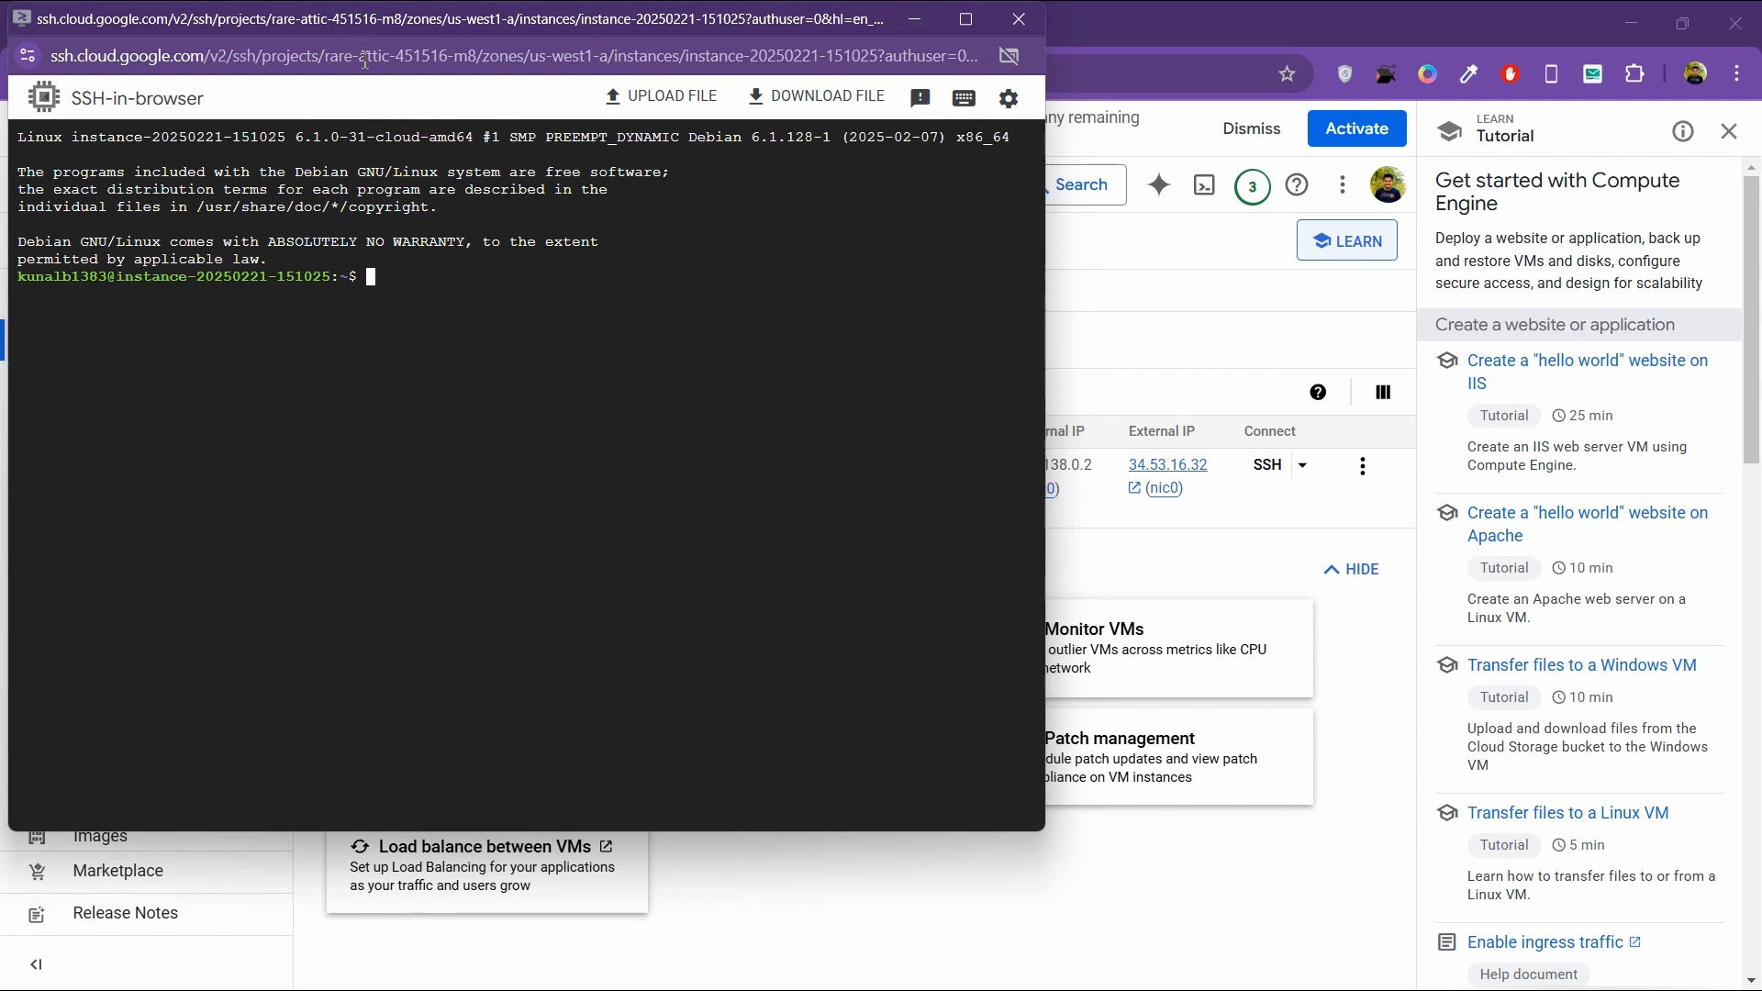
{"action": "left_click_drag", "start_coordinate": [365, 58], "coordinate": [399, 64]}
{"action": "left_click", "coordinate": [694, 313]}
Step: Go back to the VM instances list, locate the instance's external IP, and open the Yt-n8n-installation README on GitHub
{"action": "left_click", "coordinate": [1215, 578]}
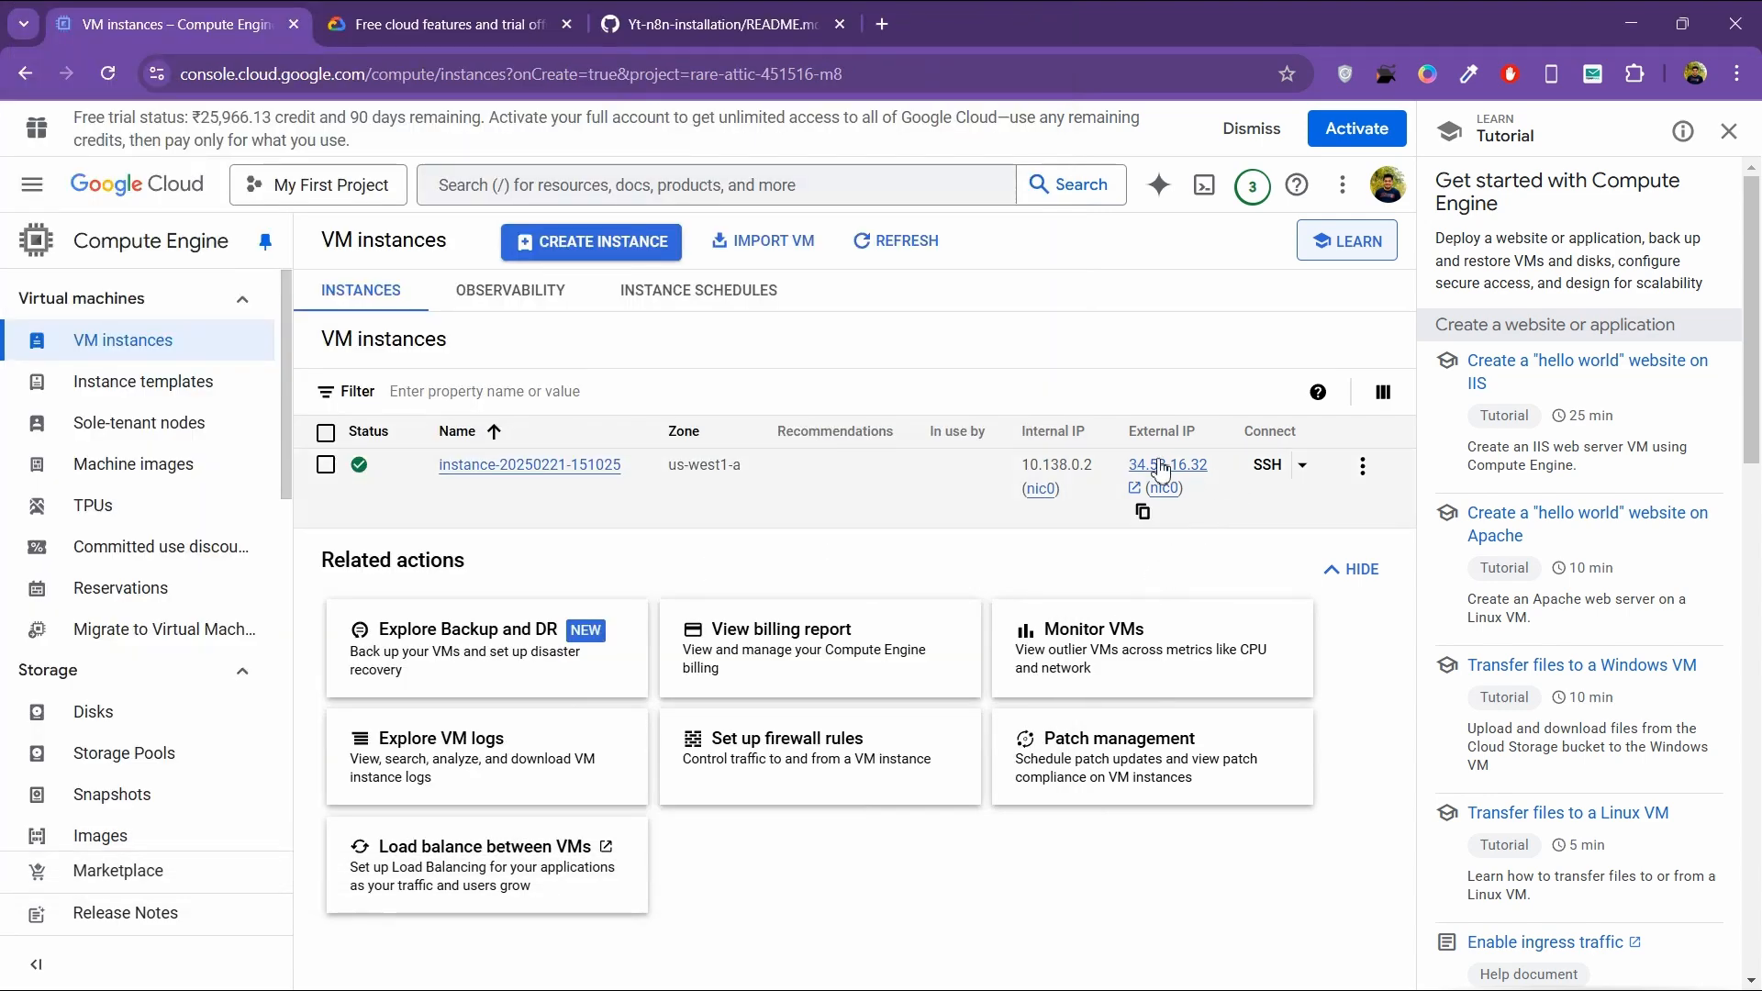
{"action": "mouse_move", "coordinate": [1149, 477]}
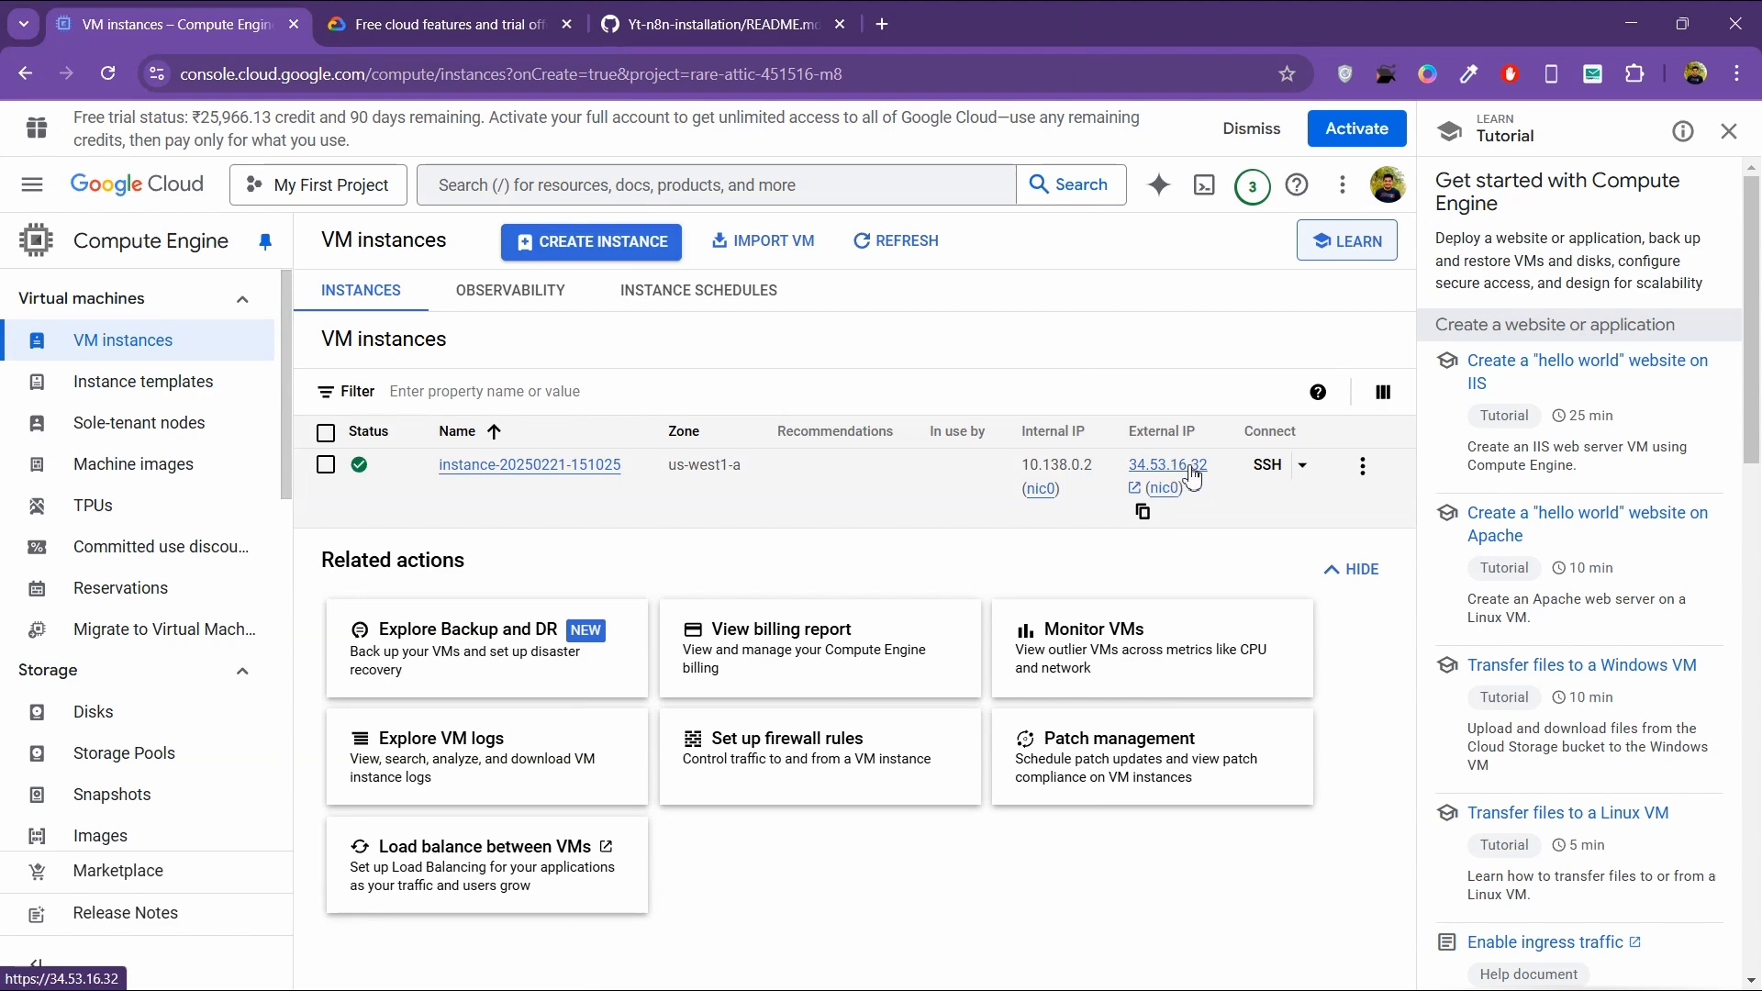
{"action": "left_click", "coordinate": [722, 24]}
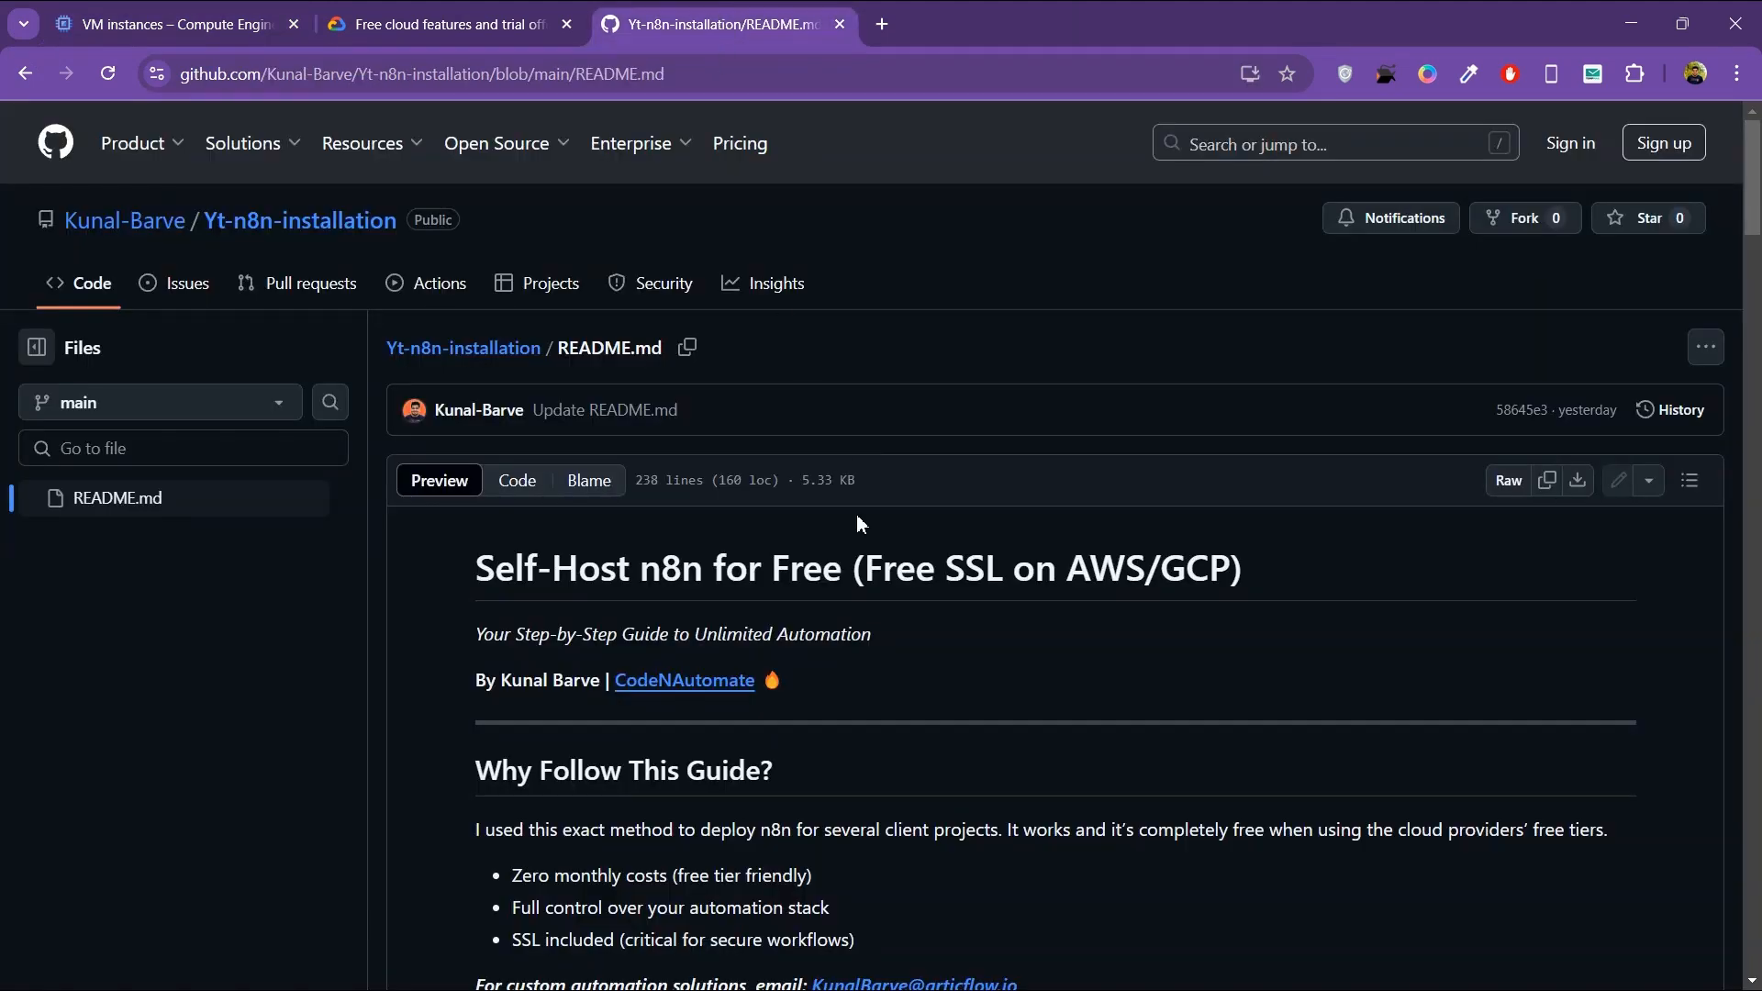
Step: Review the Docker run command in the README's Step 2 and highlight the your-domain.com value of N8N_HOST
{"action": "scroll", "coordinate": [863, 560], "scroll_direction": "down", "scroll_amount": 5}
{"action": "scroll", "coordinate": [861, 553], "scroll_direction": "down", "scroll_amount": 15}
{"action": "scroll", "coordinate": [862, 554], "scroll_direction": "up", "scroll_amount": 8}
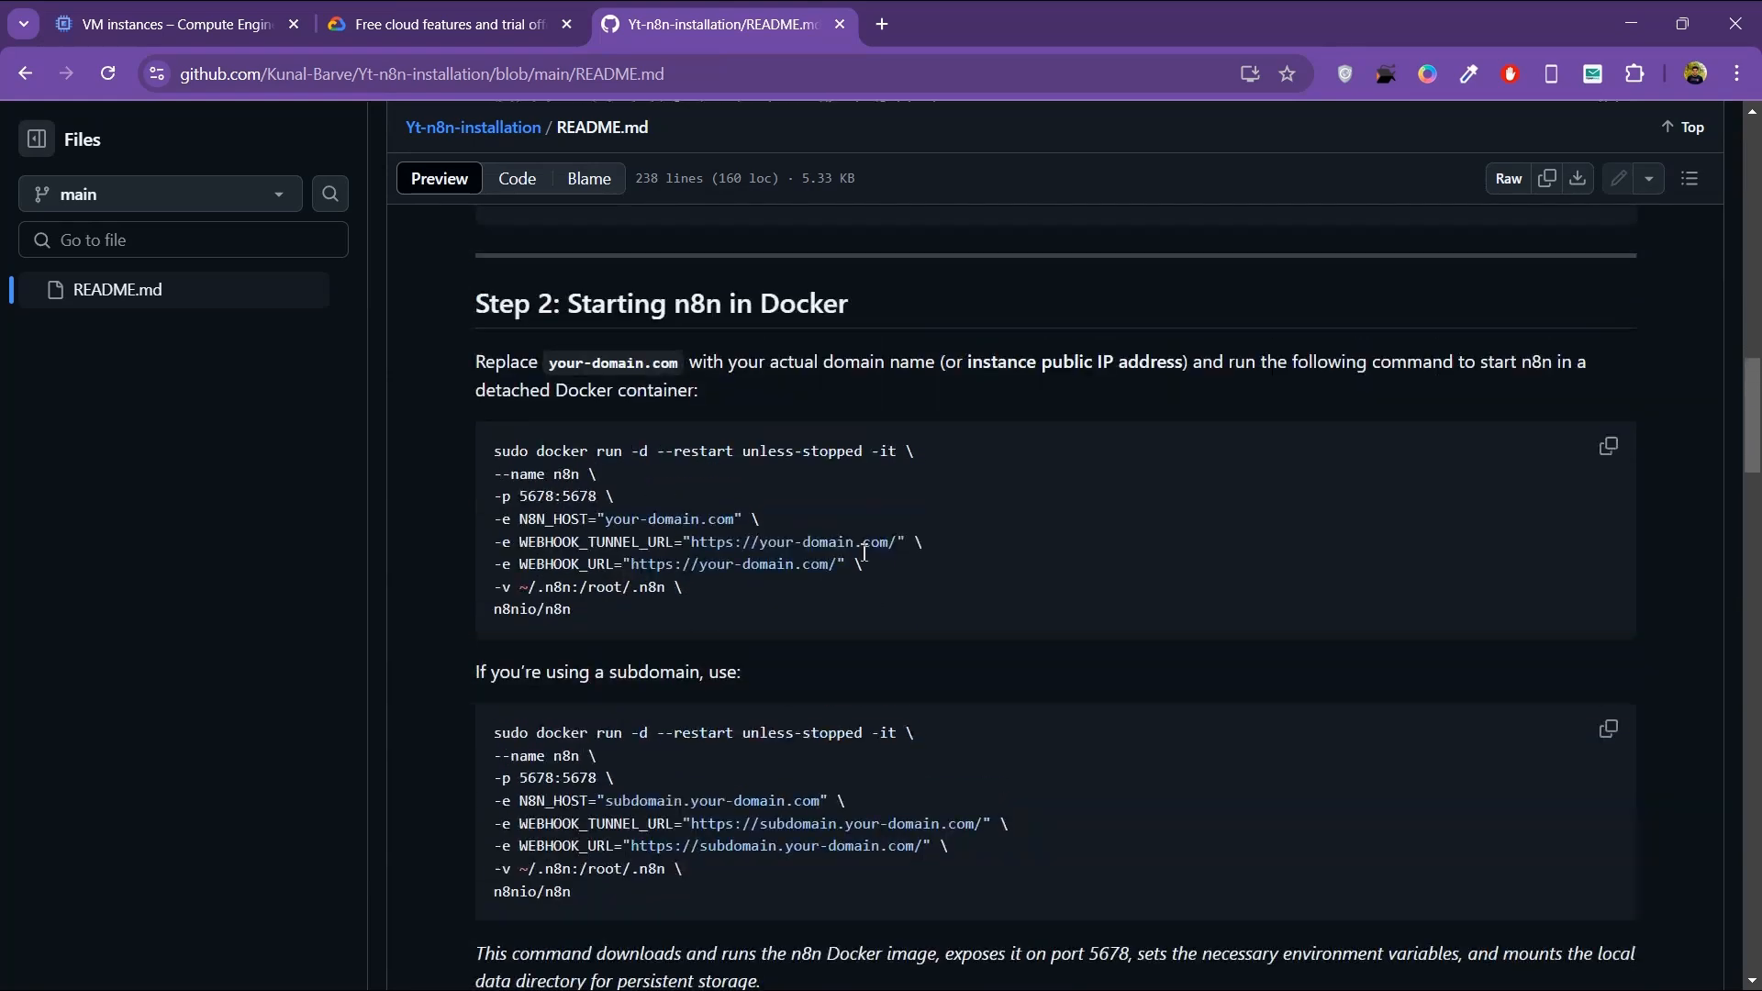
{"action": "left_click_drag", "start_coordinate": [606, 533], "coordinate": [736, 535]}
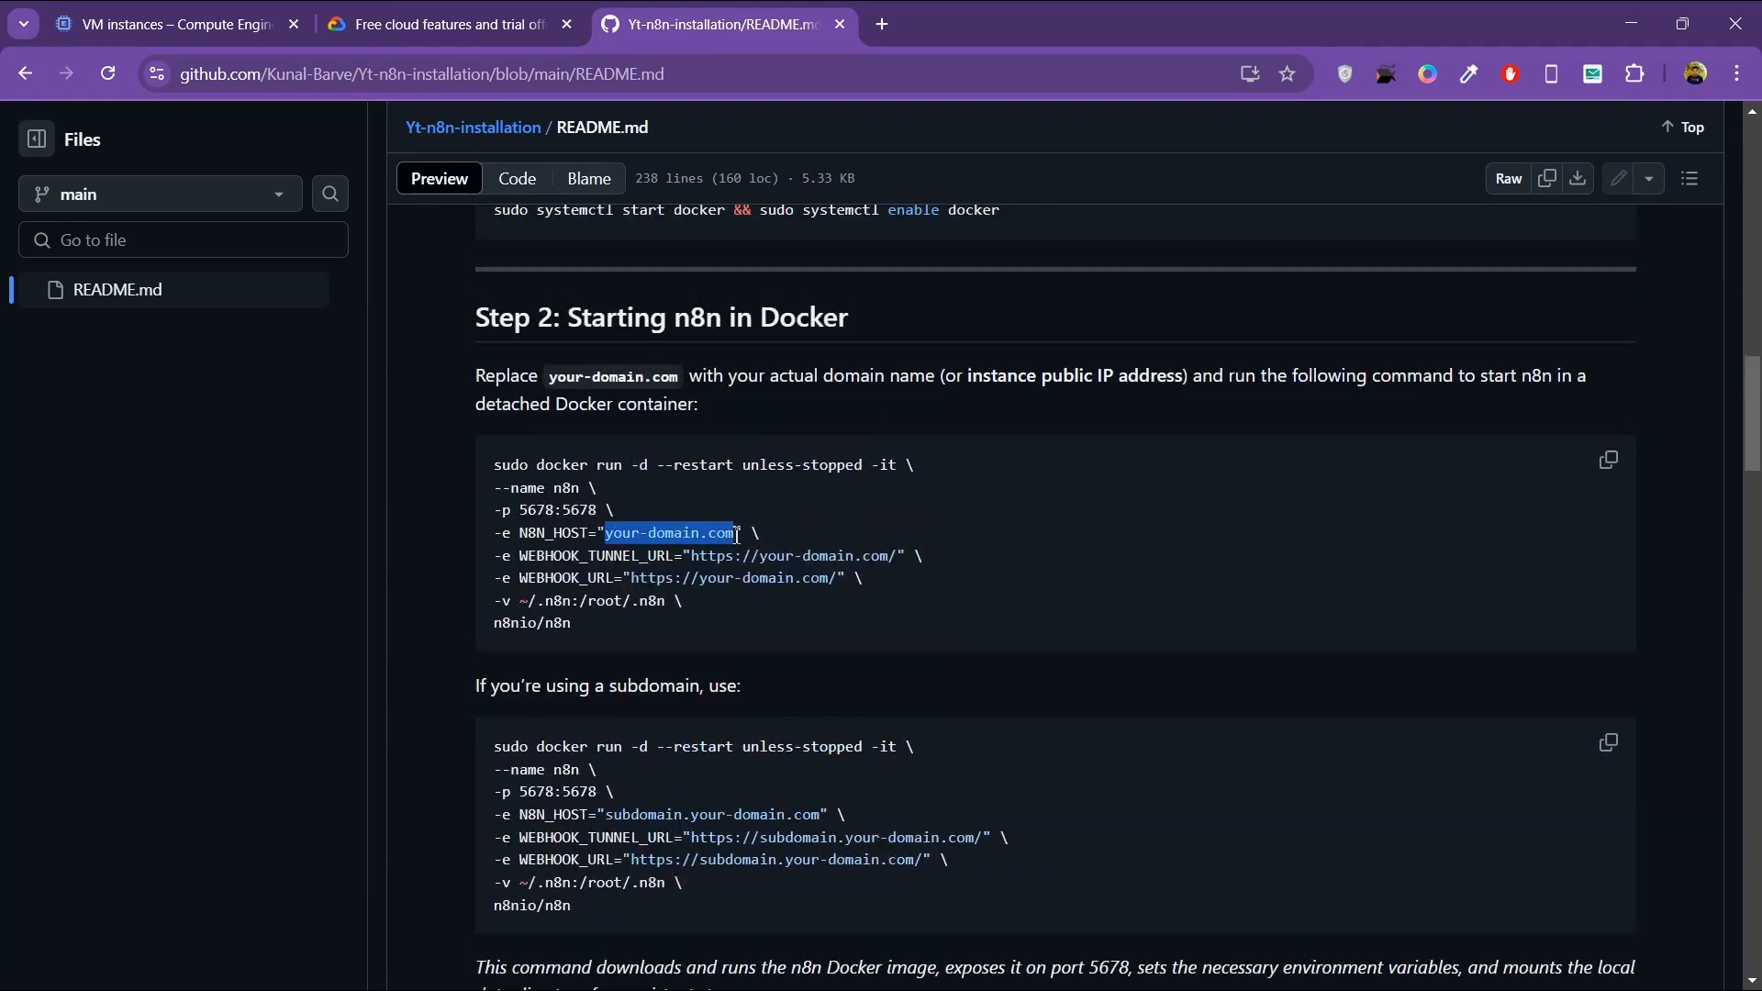
{"action": "left_click", "coordinate": [881, 547]}
Step: Close the Google Cloud free features page and go back to the external IP in the VM instances list
{"action": "left_click", "coordinate": [429, 27]}
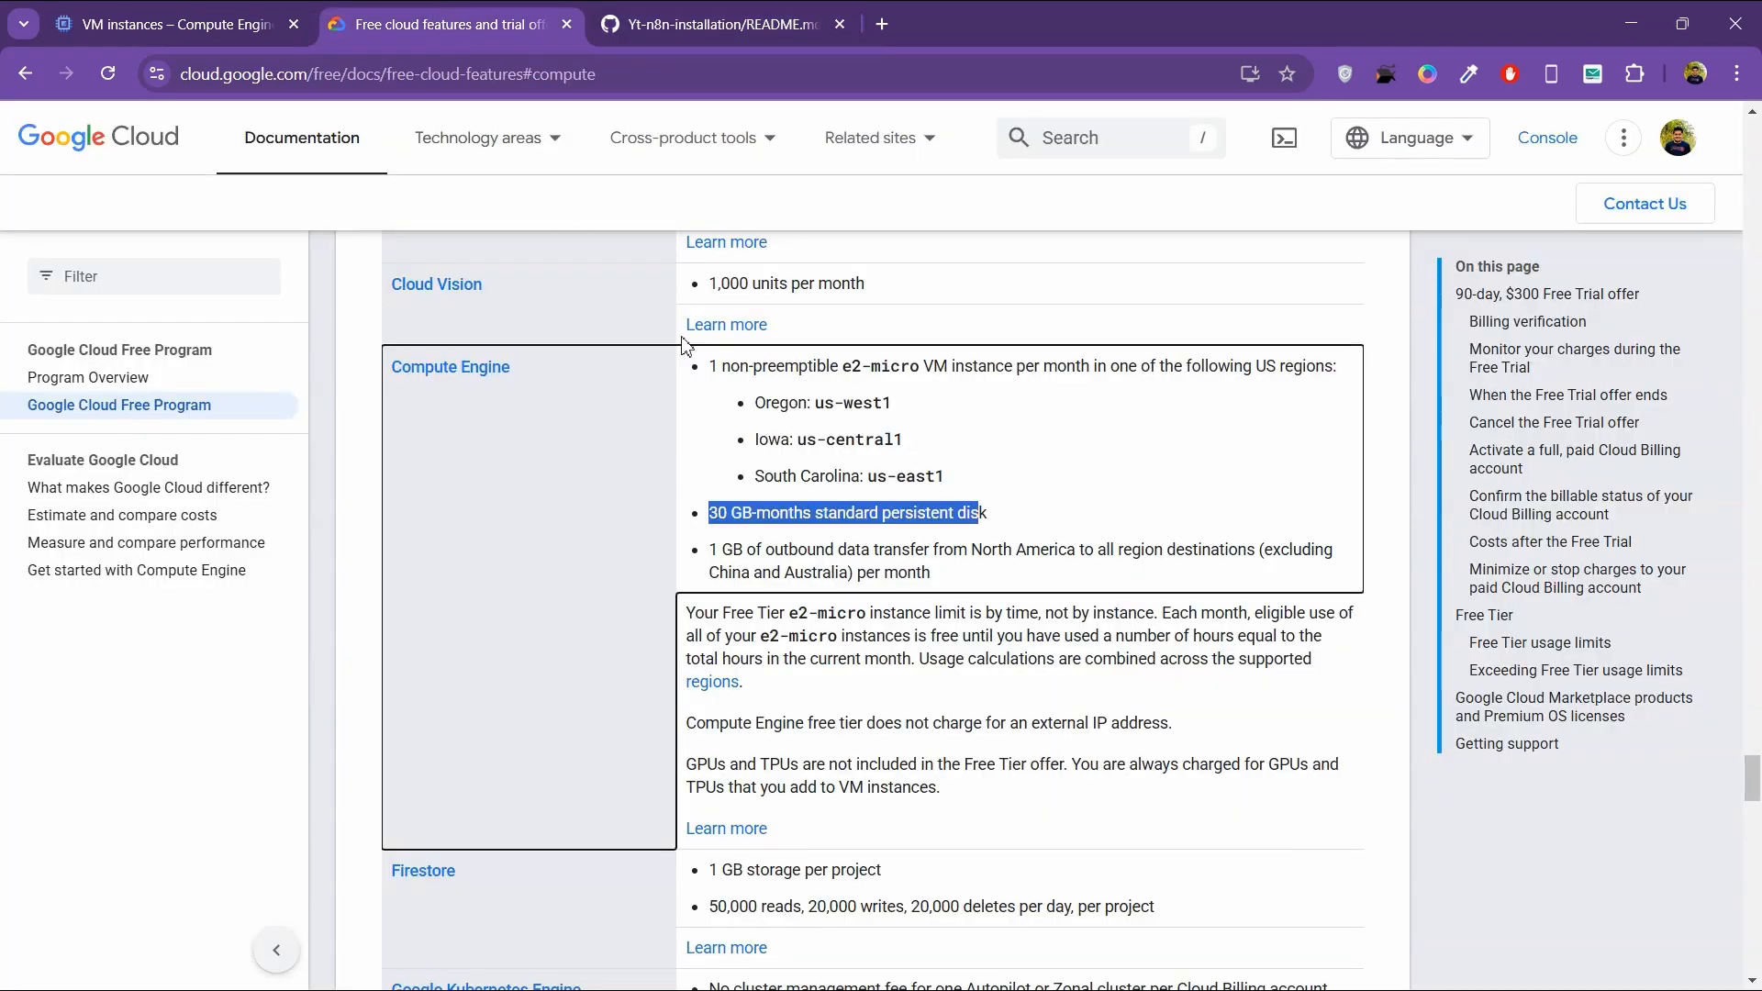
{"action": "left_click", "coordinate": [566, 25]}
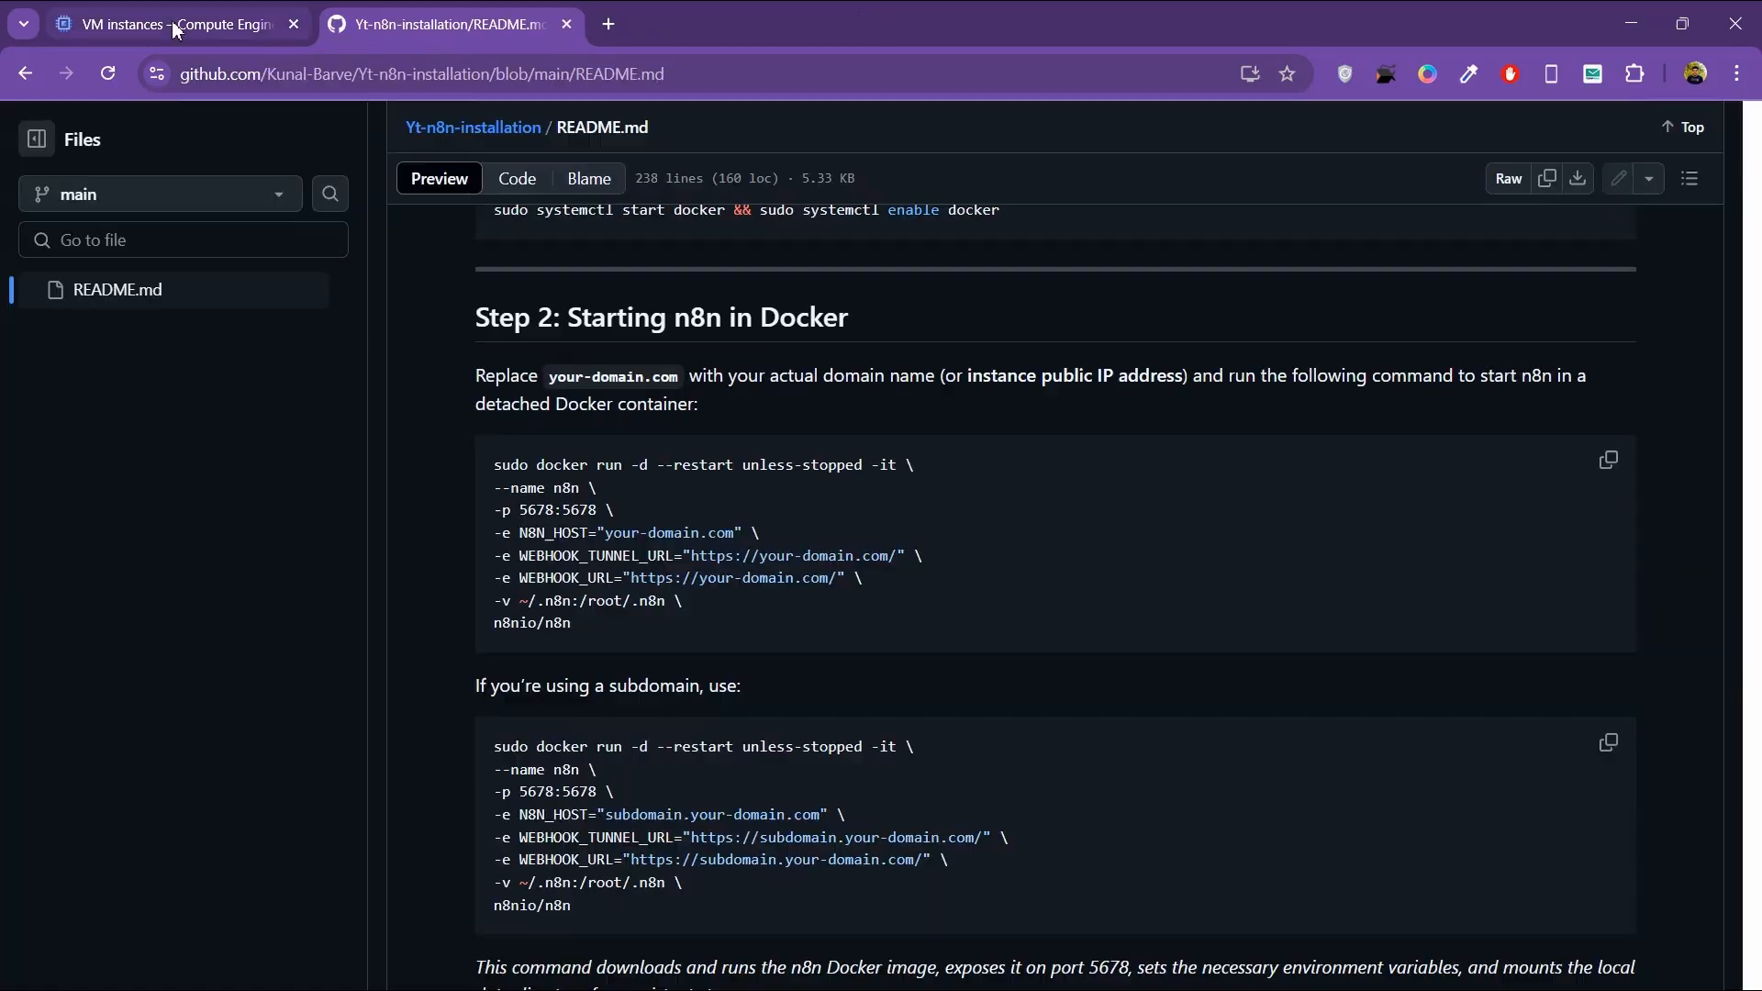
{"action": "left_click", "coordinate": [179, 26]}
{"action": "left_click", "coordinate": [1142, 512]}
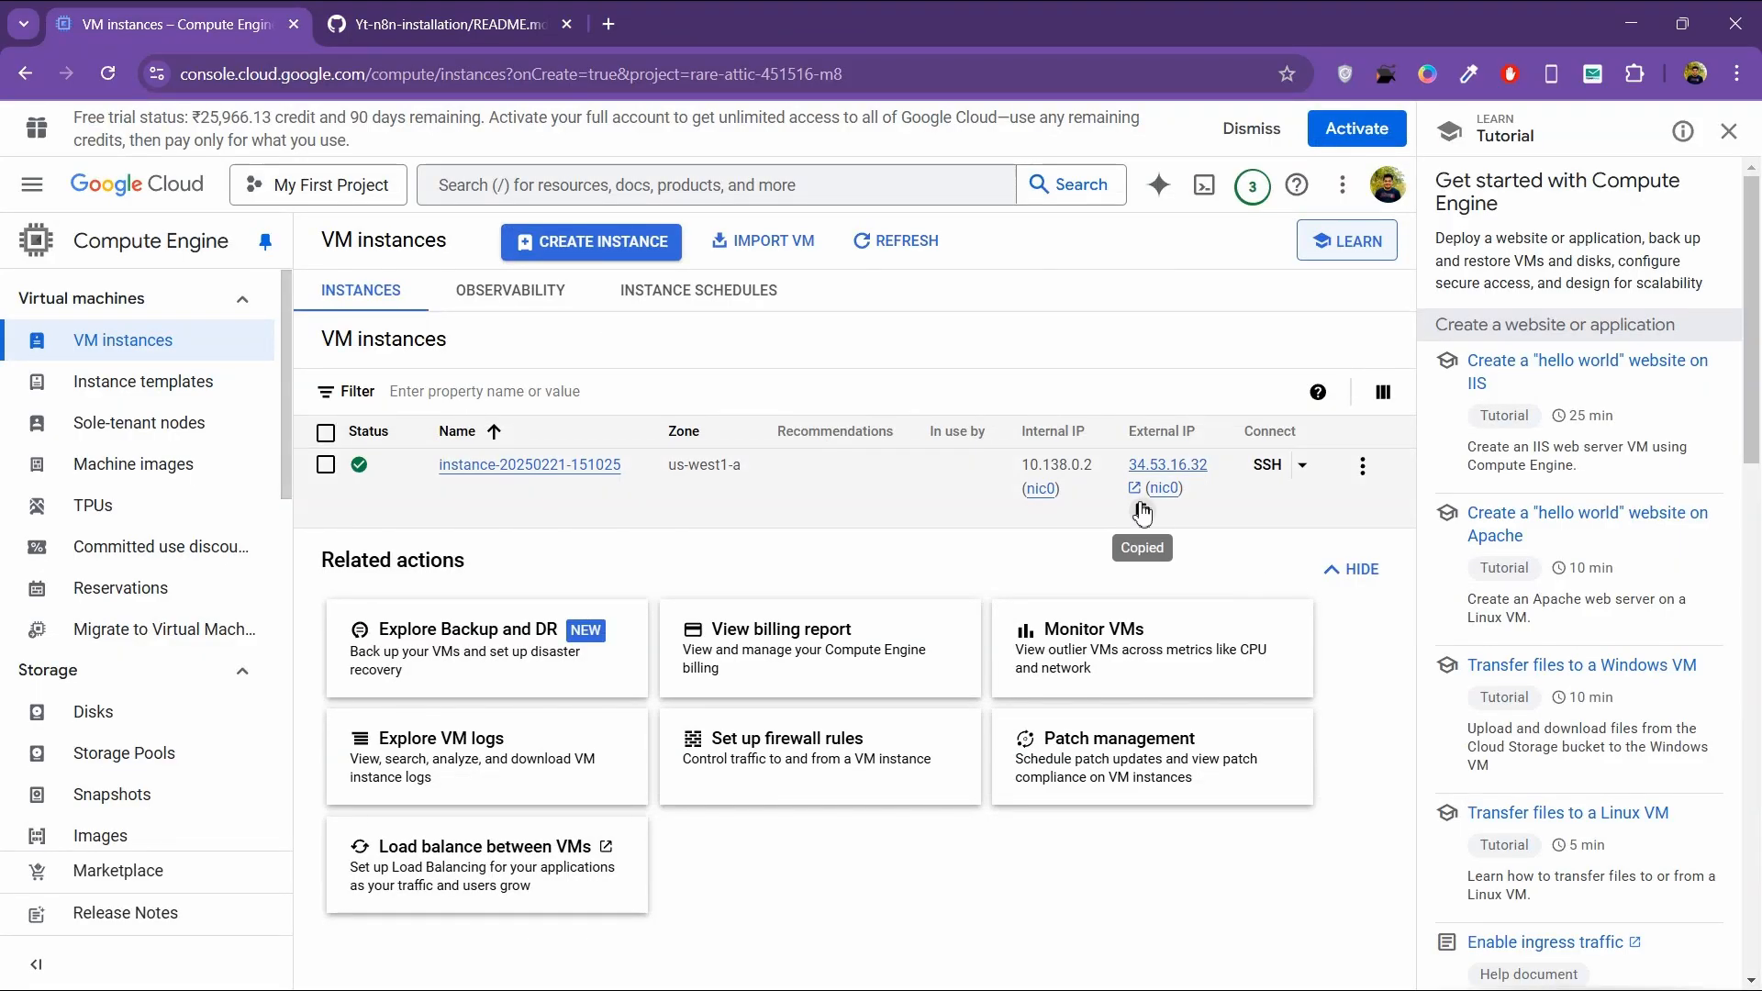
Step: Review the Docker installation commands in Step 1 of the Yt-n8n-installation README
{"action": "left_click", "coordinate": [428, 28]}
{"action": "scroll", "coordinate": [819, 421], "scroll_direction": "up", "scroll_amount": 2}
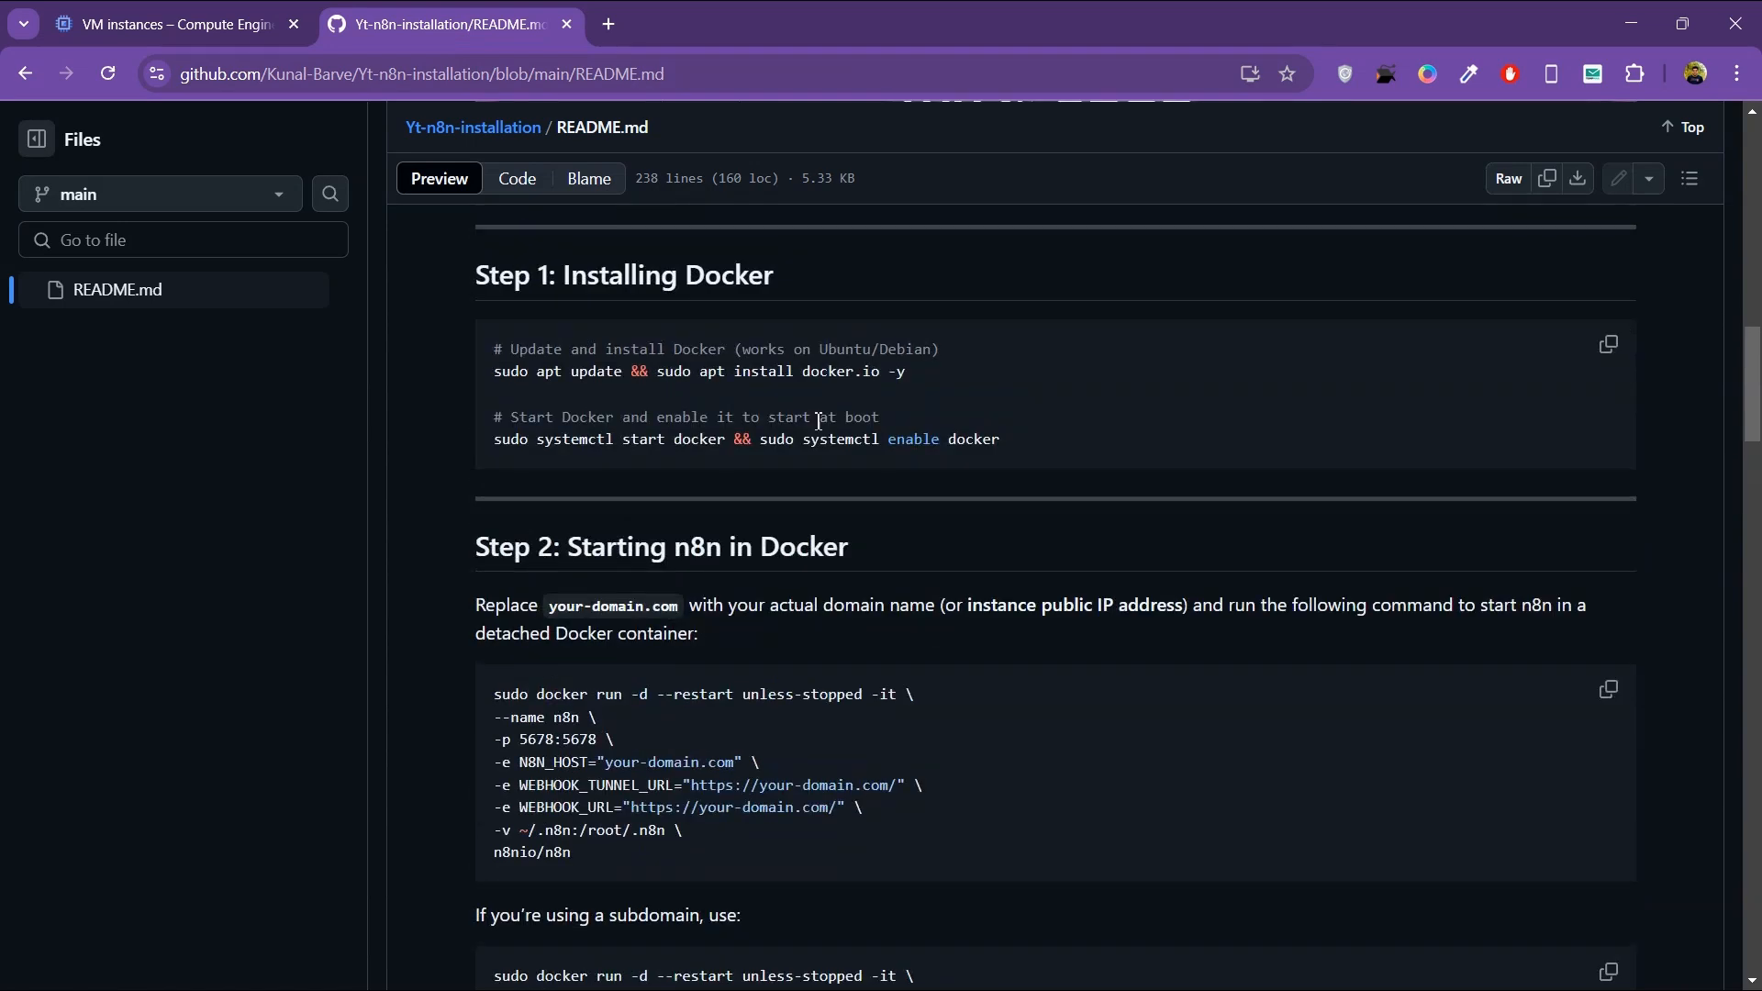
{"action": "scroll", "coordinate": [819, 421], "scroll_direction": "down", "scroll_amount": 2}
{"action": "scroll", "coordinate": [819, 427], "scroll_direction": "up", "scroll_amount": 3}
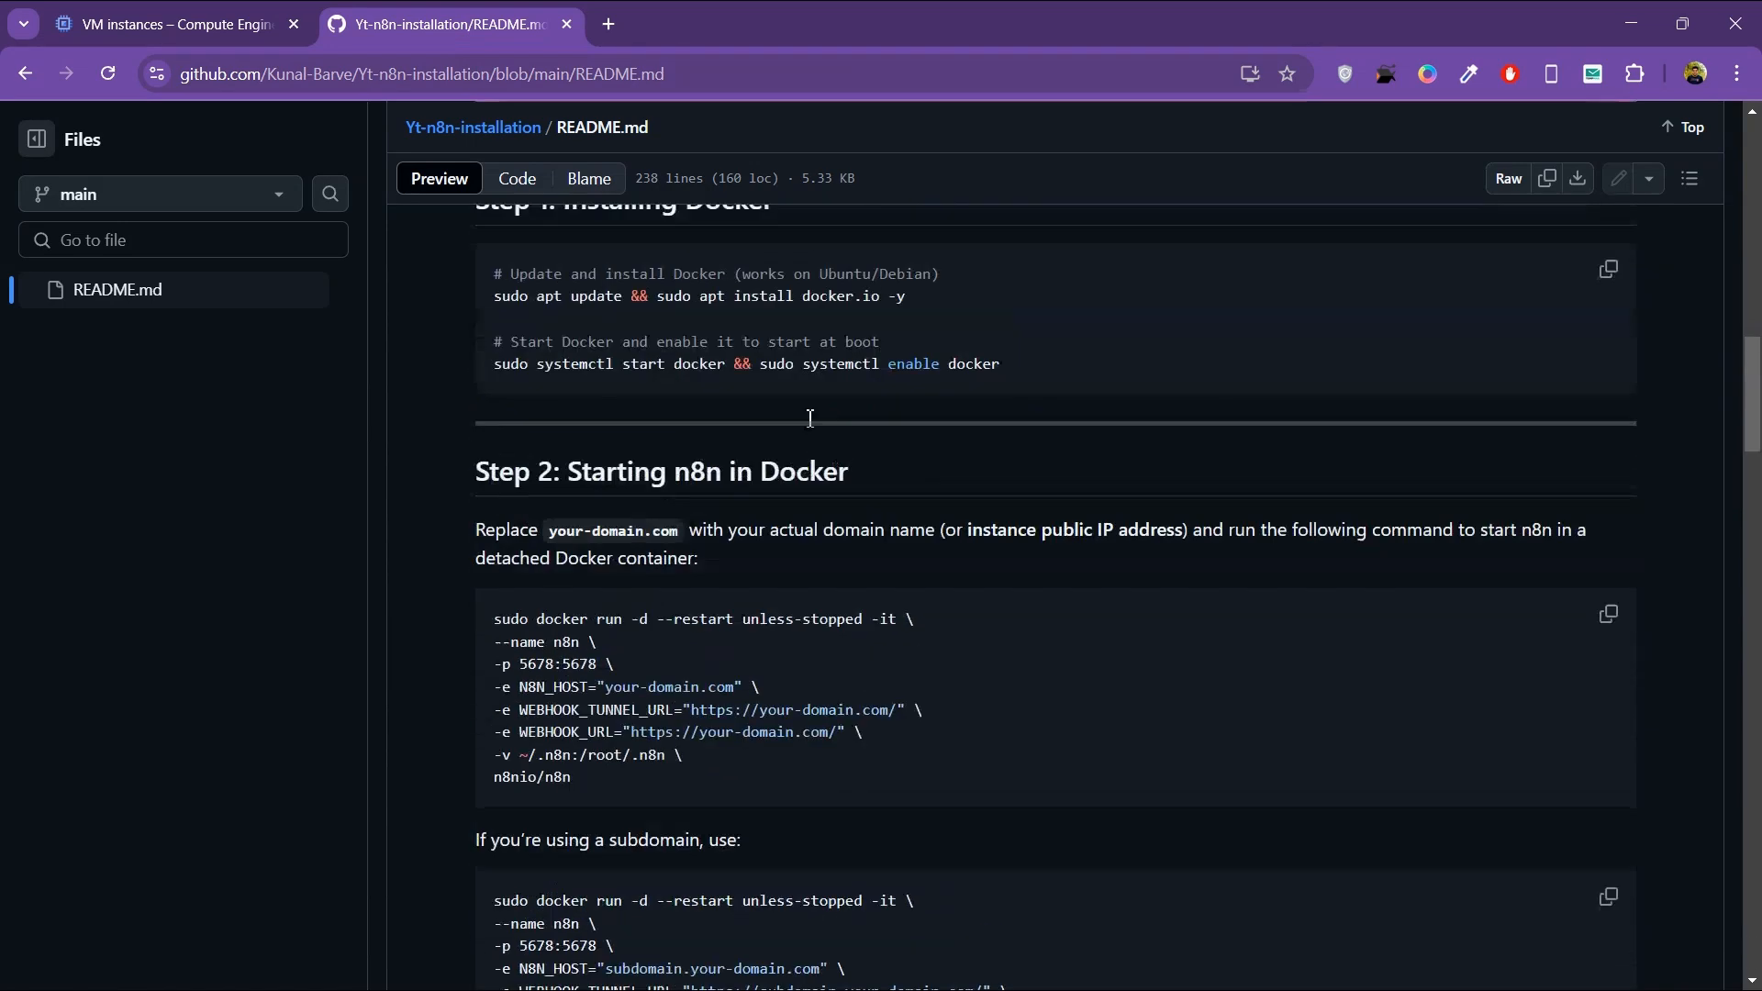
Step: Check the VM's SSH-in-browser terminal session and return to the VM instances list
{"action": "left_click", "coordinate": [216, 34]}
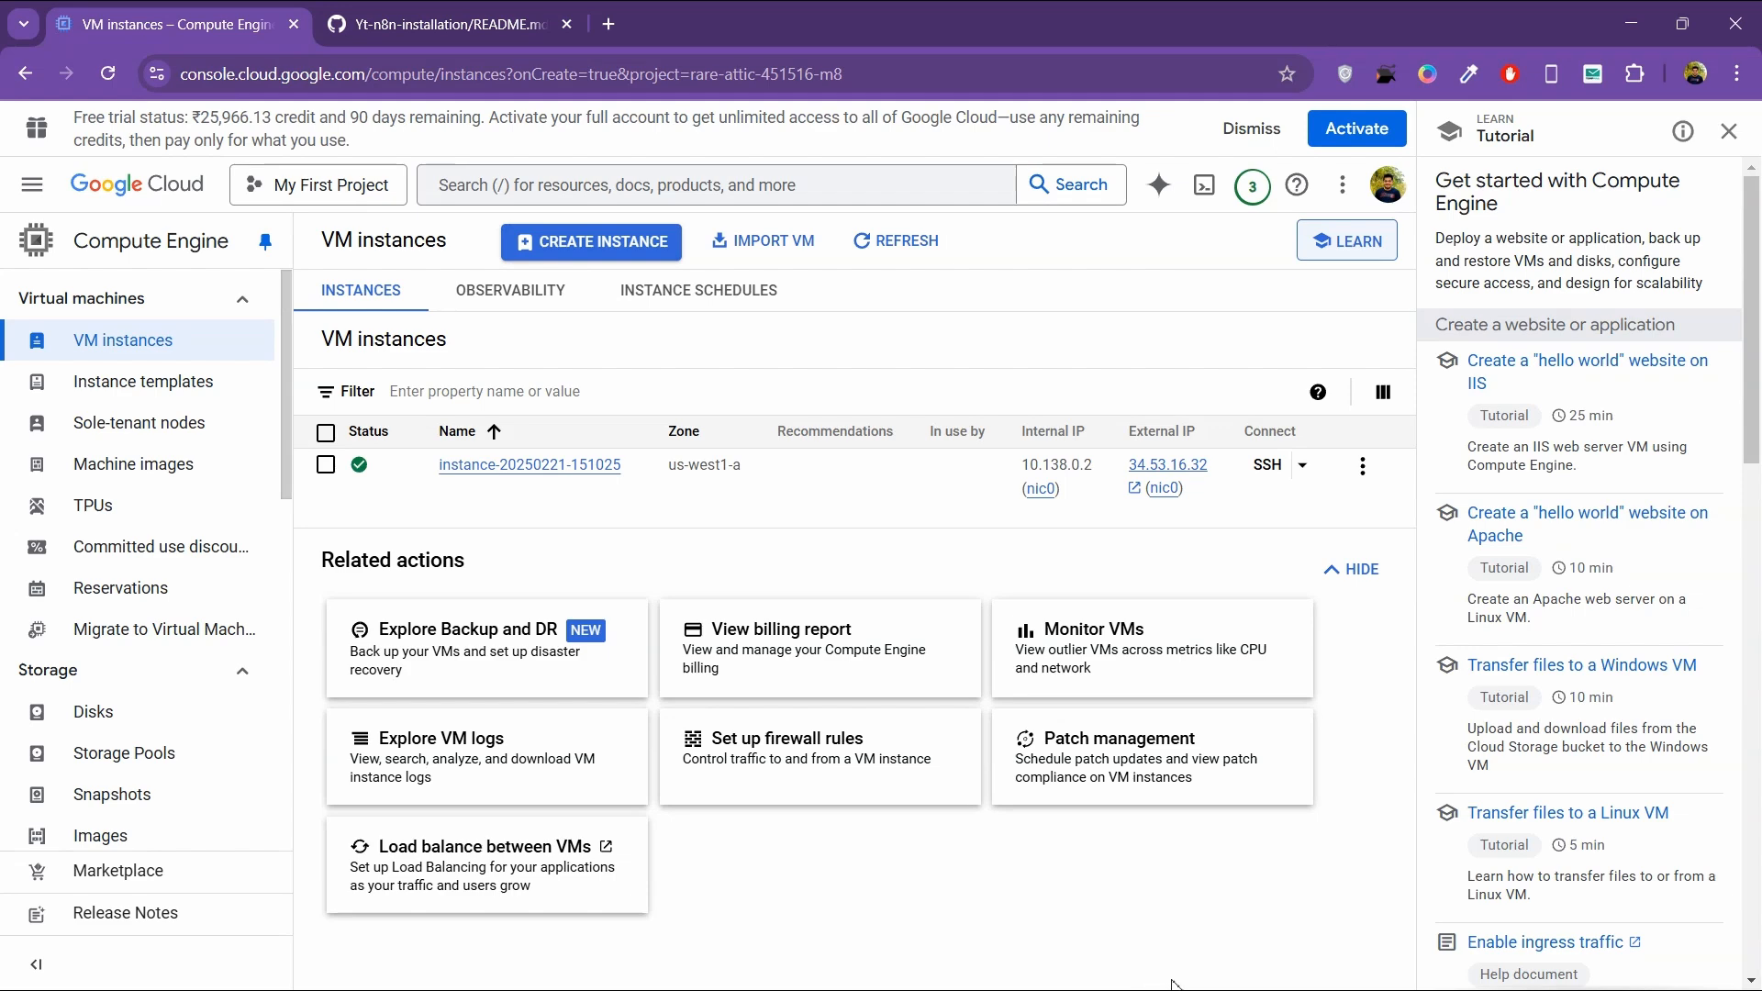
{"action": "left_click", "coordinate": [1072, 822]}
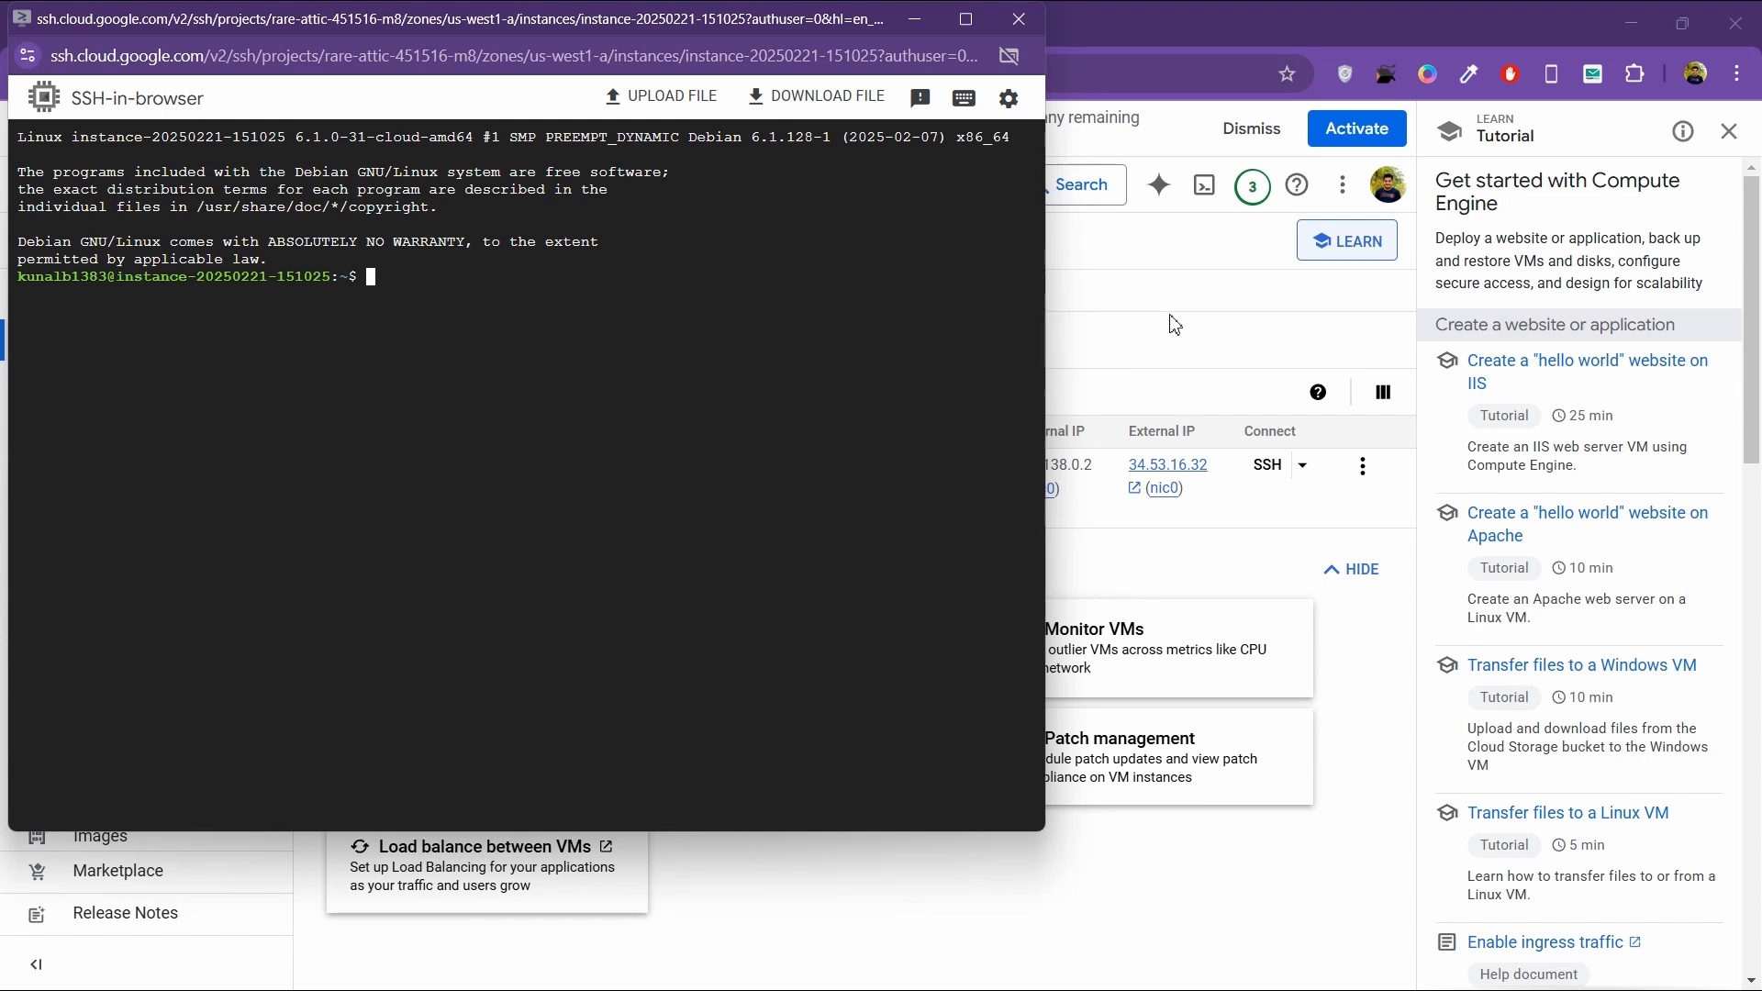
{"action": "left_click", "coordinate": [1225, 511]}
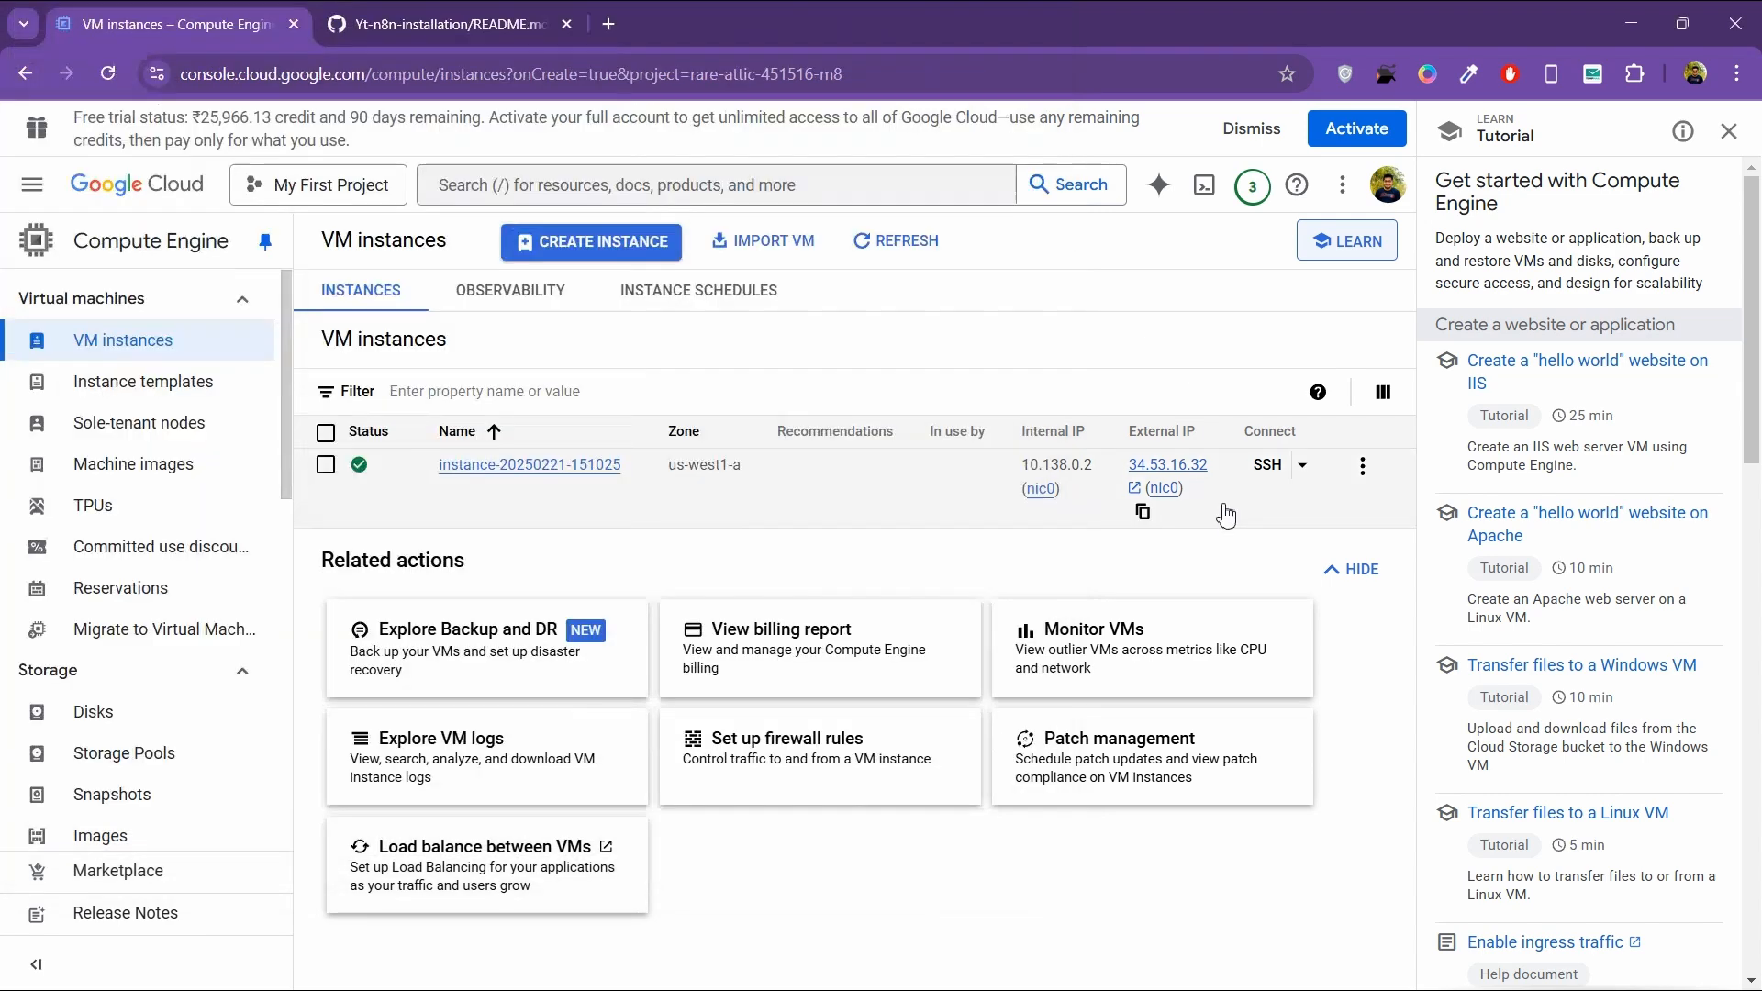
Step: Highlight the your-domain.com placeholder and the public IP address note in the README's Step 2, and copy the VM's external IP
{"action": "key", "text": "ctrl+Tab"}
{"action": "scroll", "coordinate": [1006, 477], "scroll_direction": "up", "scroll_amount": 2}
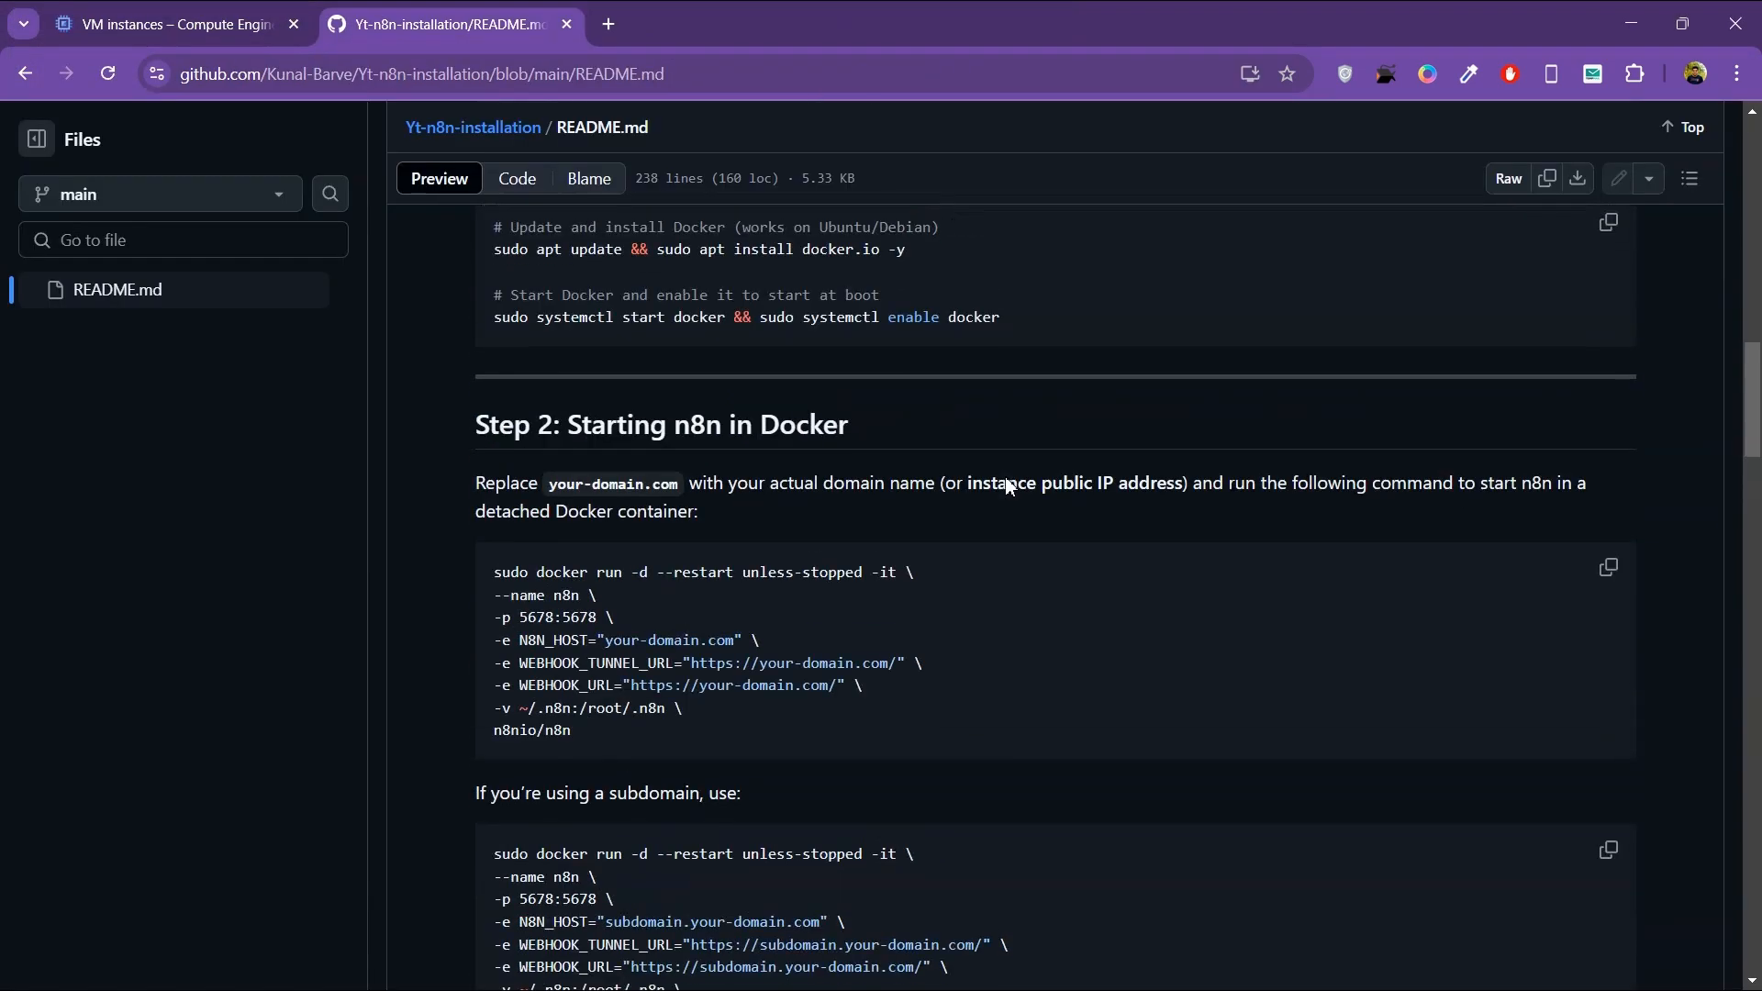
{"action": "scroll", "coordinate": [1006, 478], "scroll_direction": "down", "scroll_amount": 2}
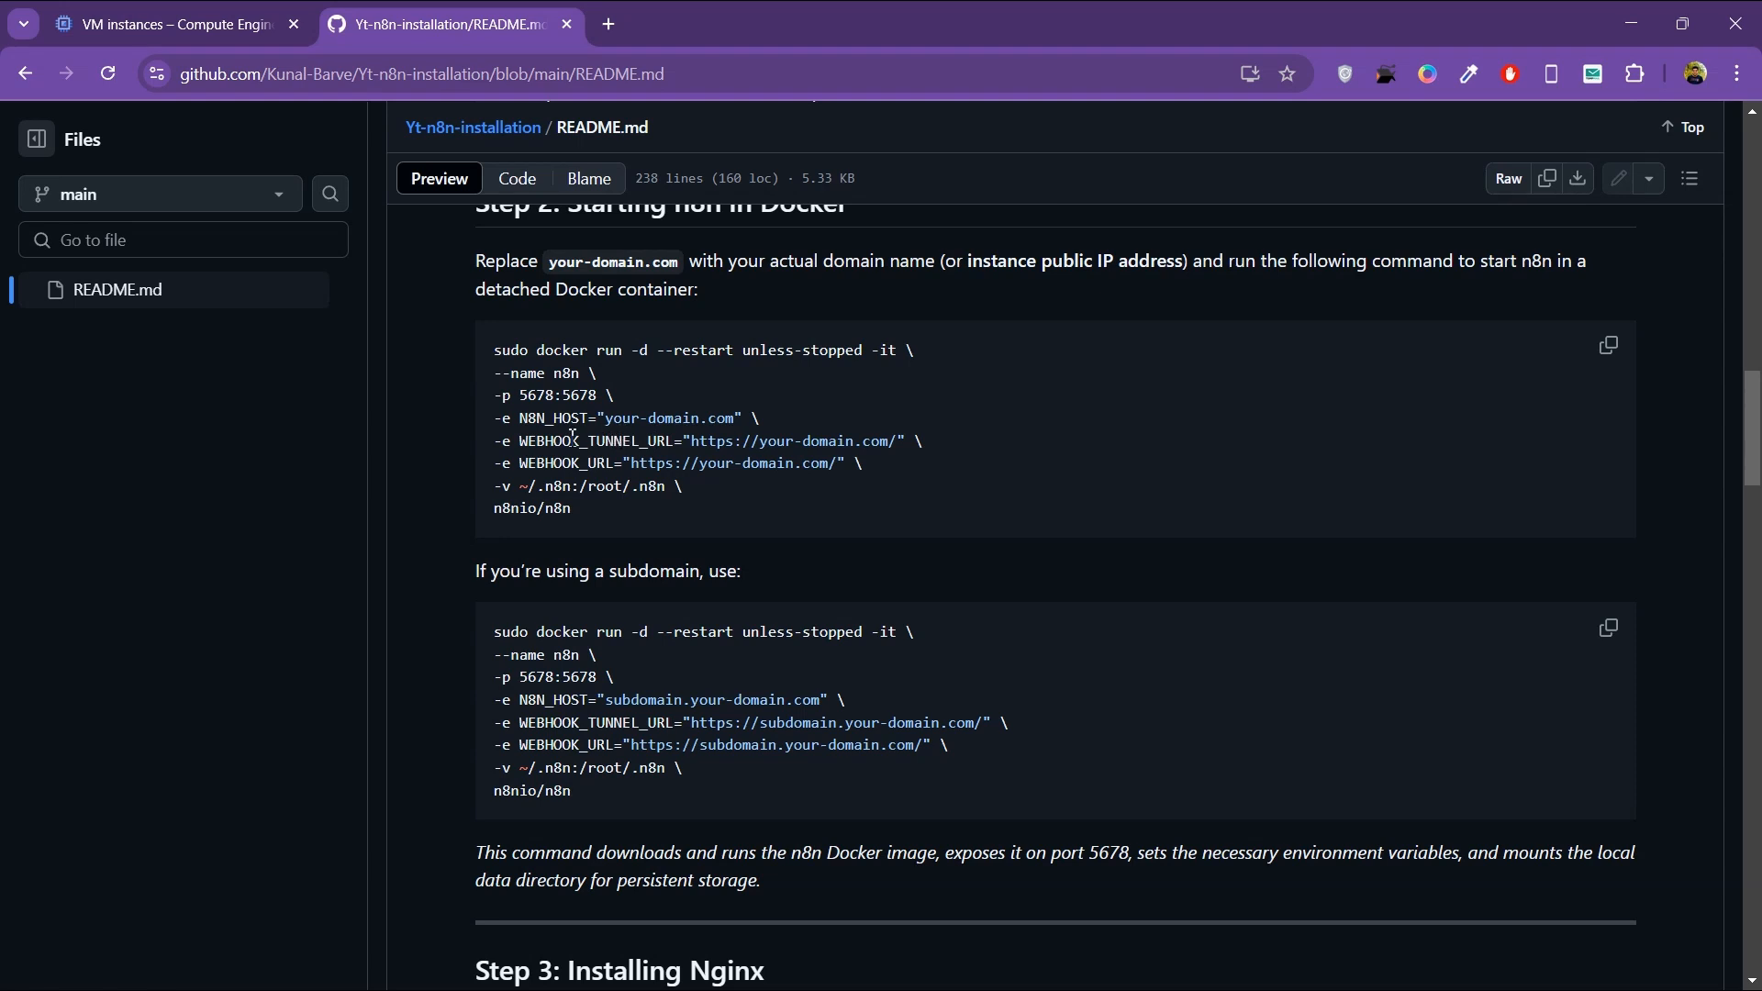
{"action": "left_click_drag", "start_coordinate": [605, 426], "coordinate": [739, 427]}
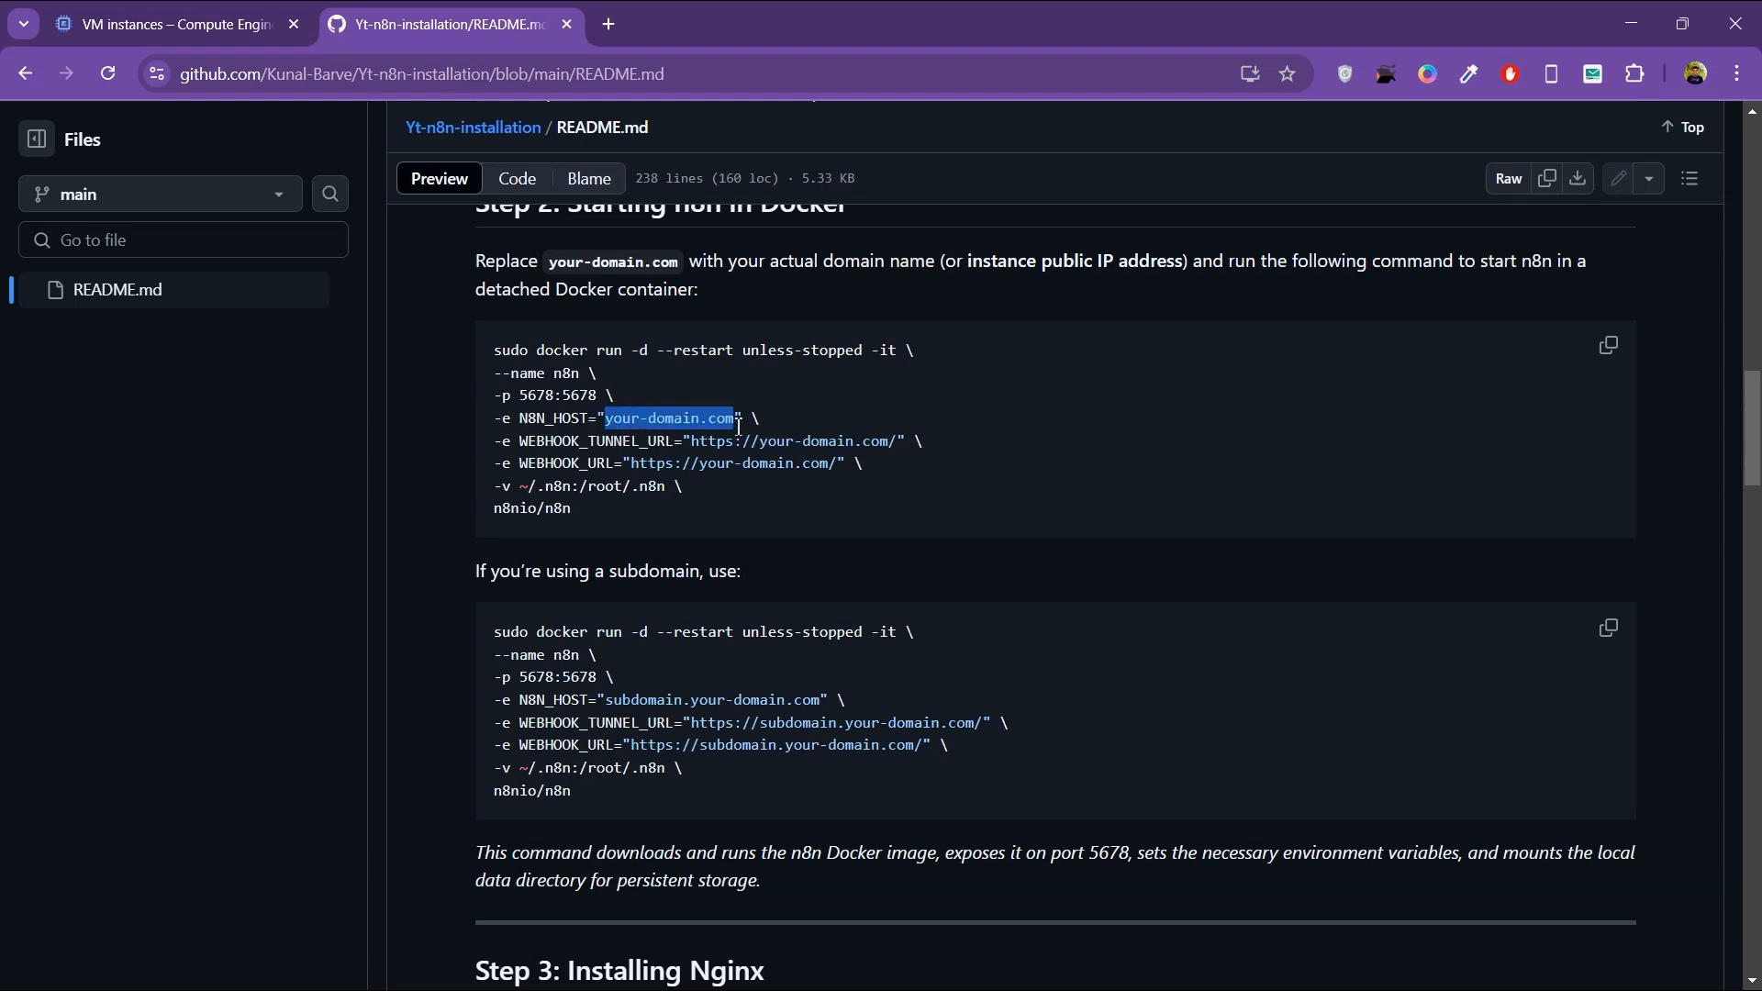
{"action": "left_click_drag", "start_coordinate": [1053, 263], "coordinate": [1186, 263]}
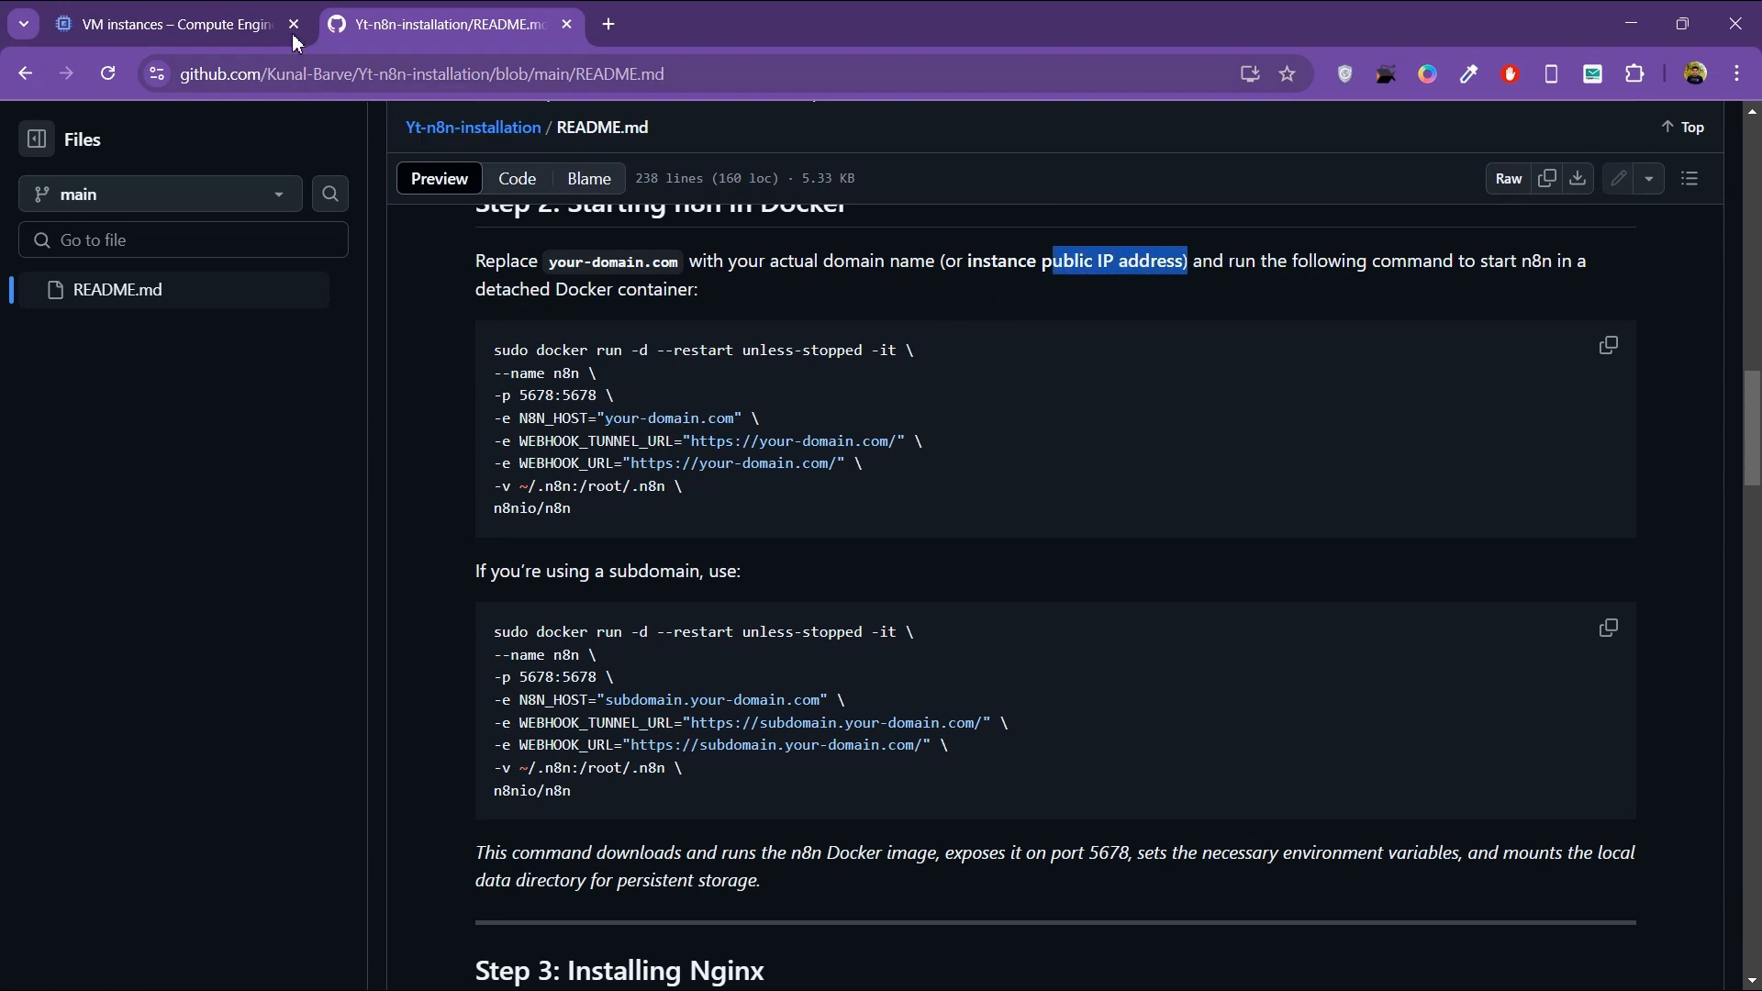
{"action": "left_click", "coordinate": [245, 23]}
{"action": "left_click", "coordinate": [1143, 511]}
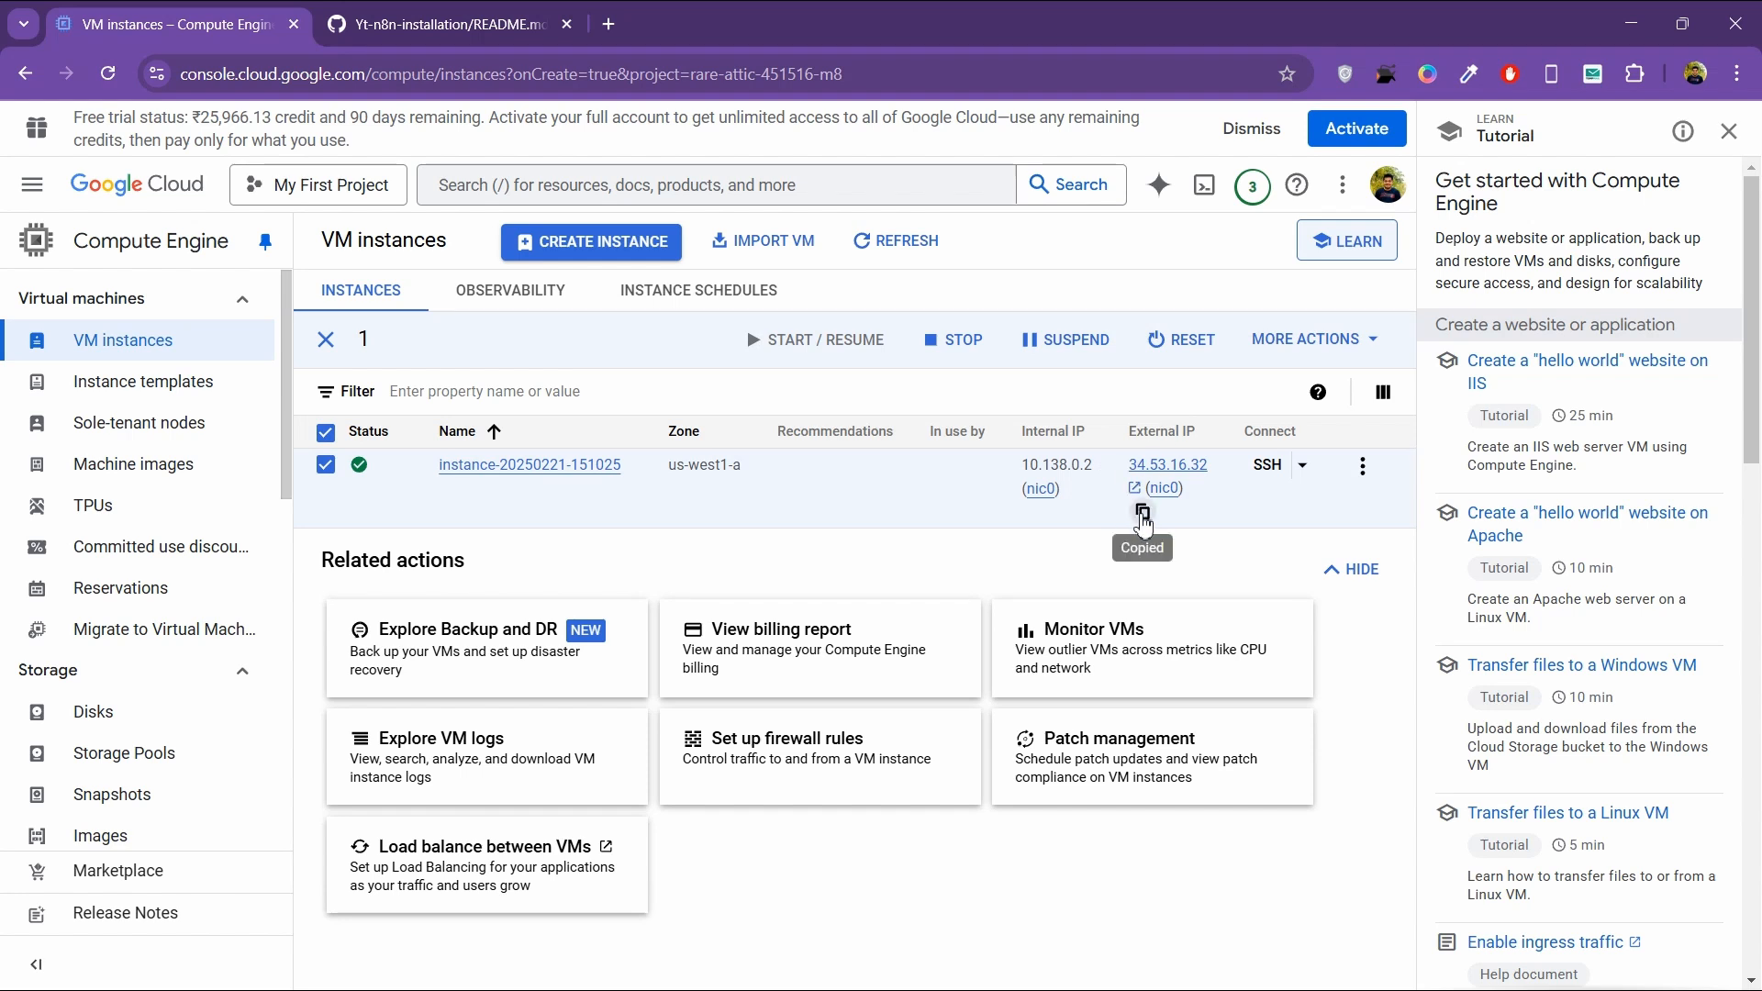